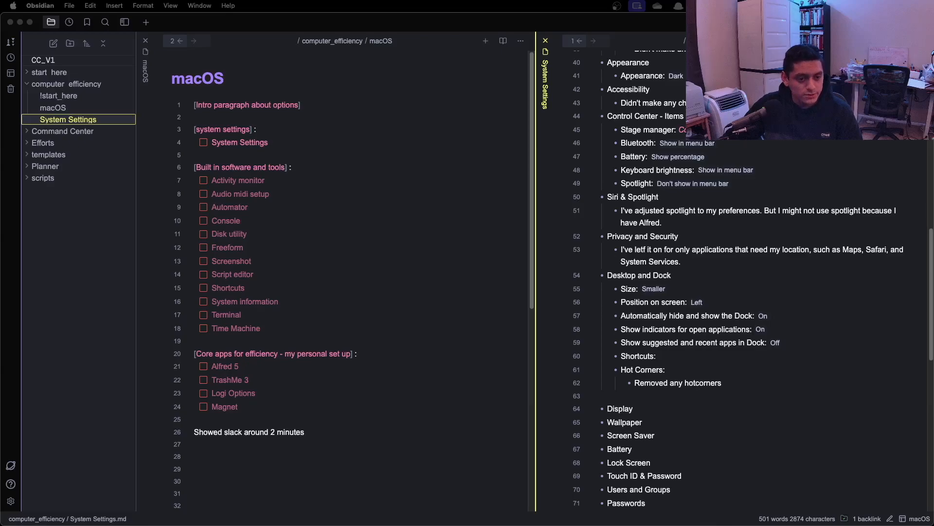
Step: Add the nested bullet "Removed any keyboard and mouse shortcuts" beneath Shortcuts in the Desktop and Dock section
key("ctrl+Up")
key("ctrl+Up")
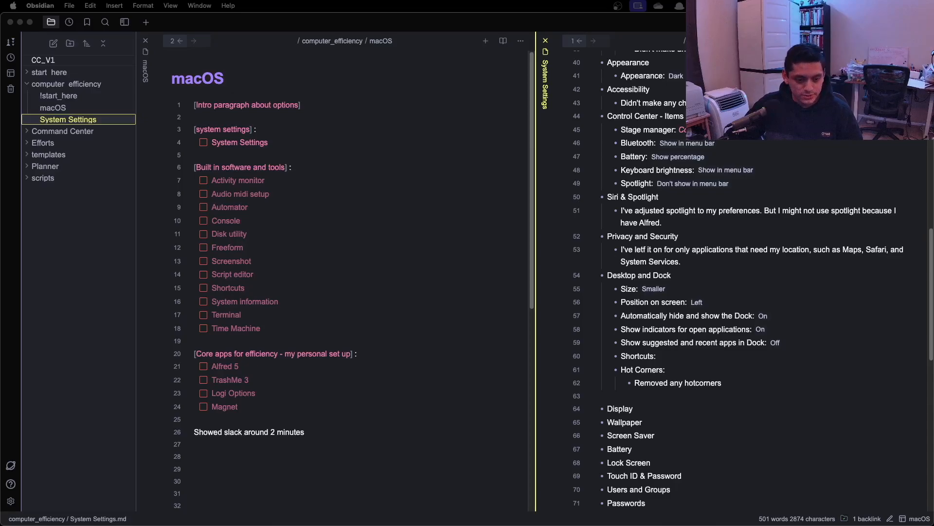
left_click(733, 334)
left_click(702, 358)
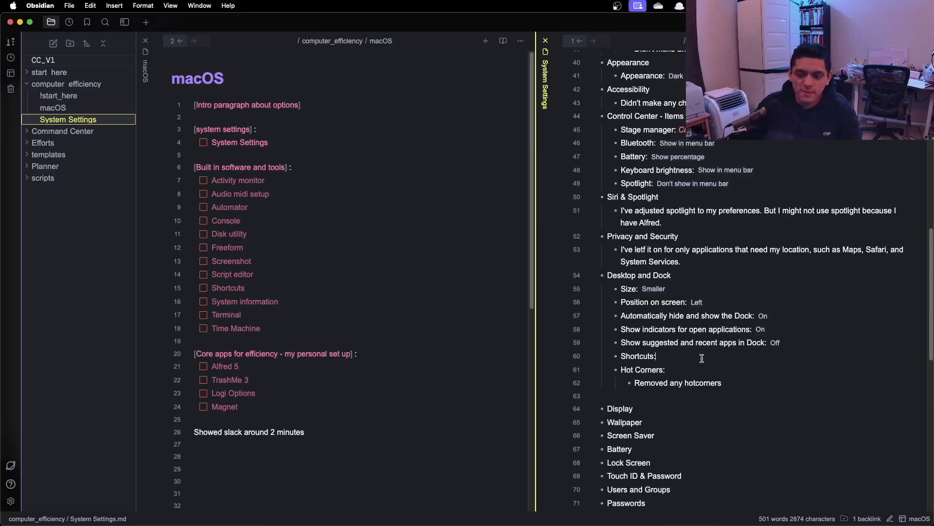
key("Return")
key("Tab")
type("R")
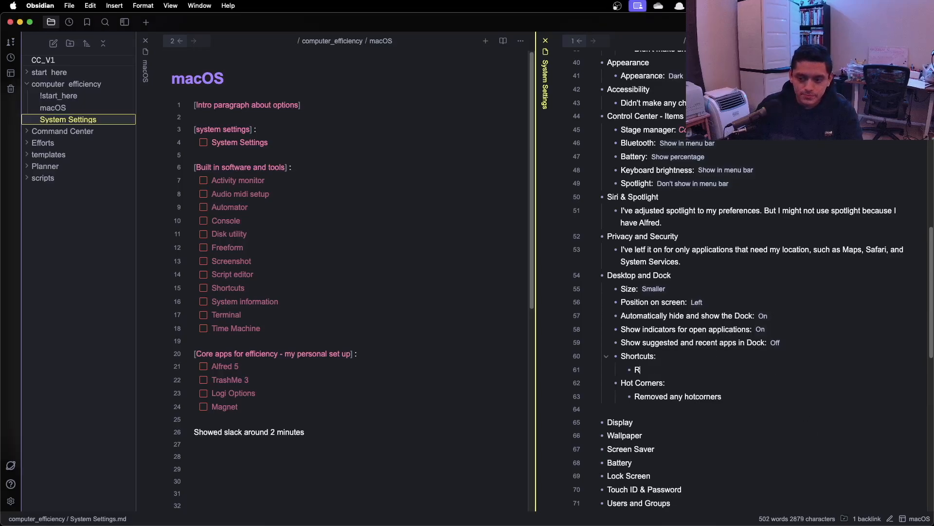
type("emoved any ")
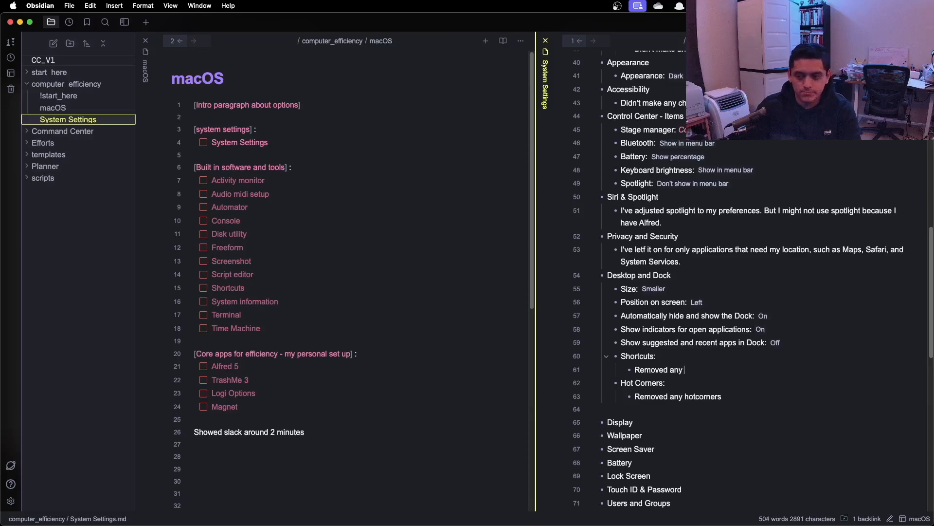
type("key")
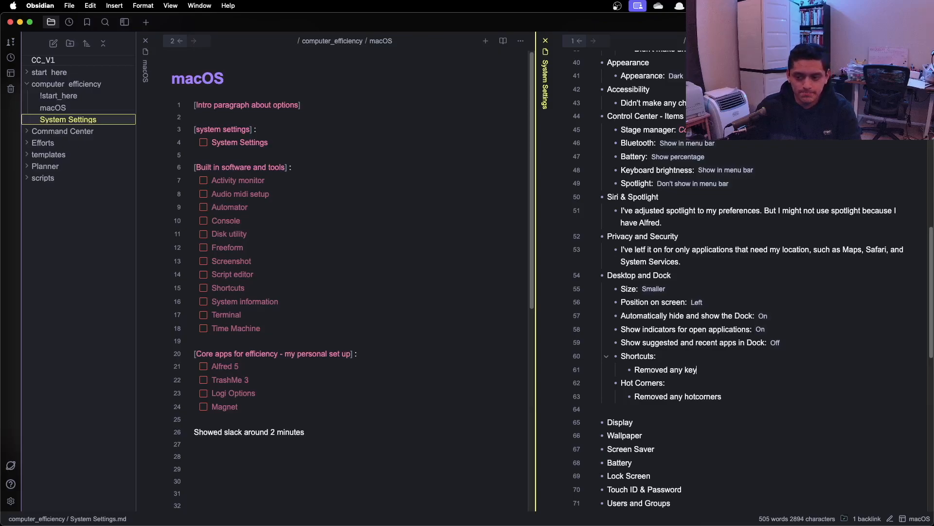
type("board and mourse")
key("BackSpace")
key("BackSpace")
key("BackSpace")
type("se ")
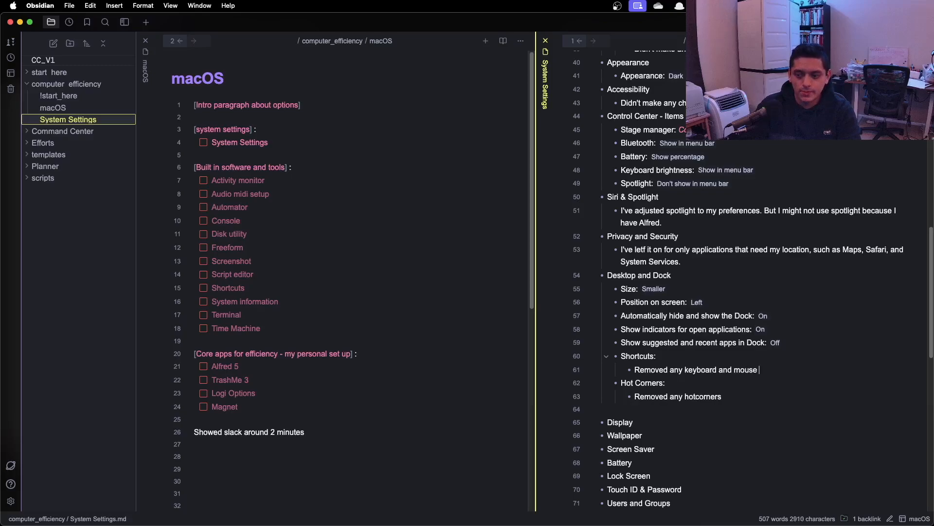
type("shortcuts")
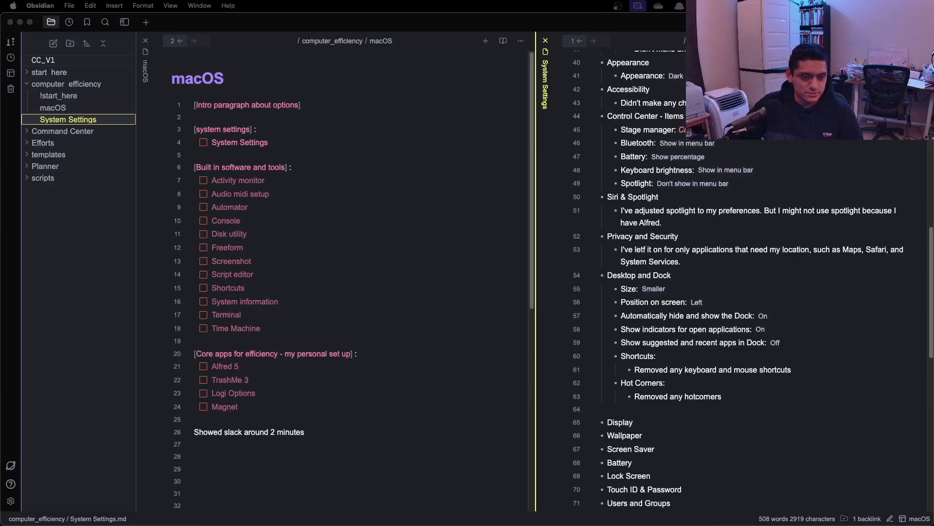
Step: Remove the blank line between the Hot Corners entry and the Display bullet
left_click(720, 388)
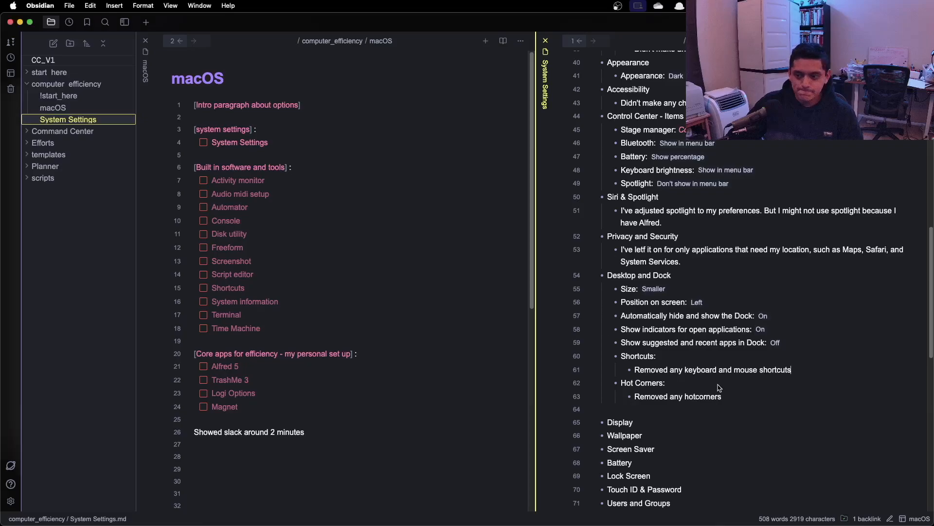
scroll(721, 384, "down", 1)
key("BackSpace")
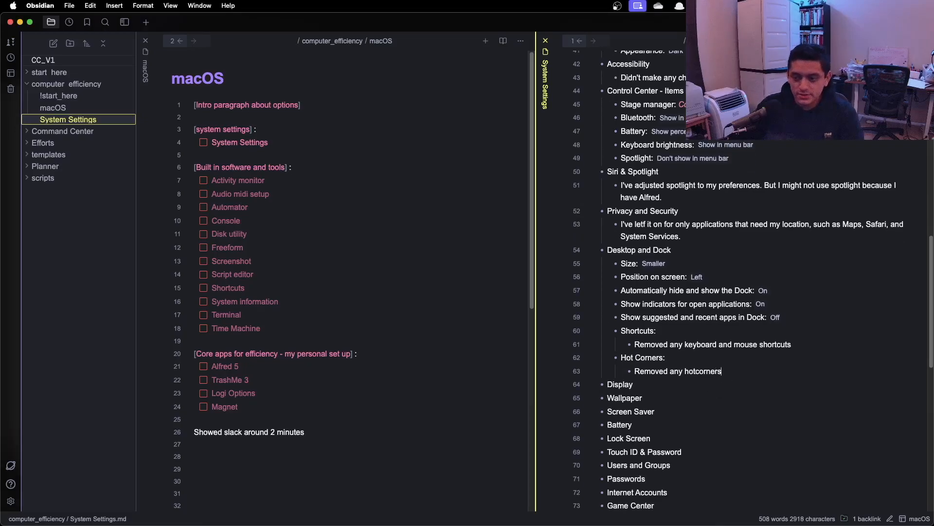
Step: Add the nested bullet "Automatically adjust brightness: Off" under Display, with Off as inline code, and start another bullet
key("Return")
key("Tab")
type("Automatically adjust brightness")
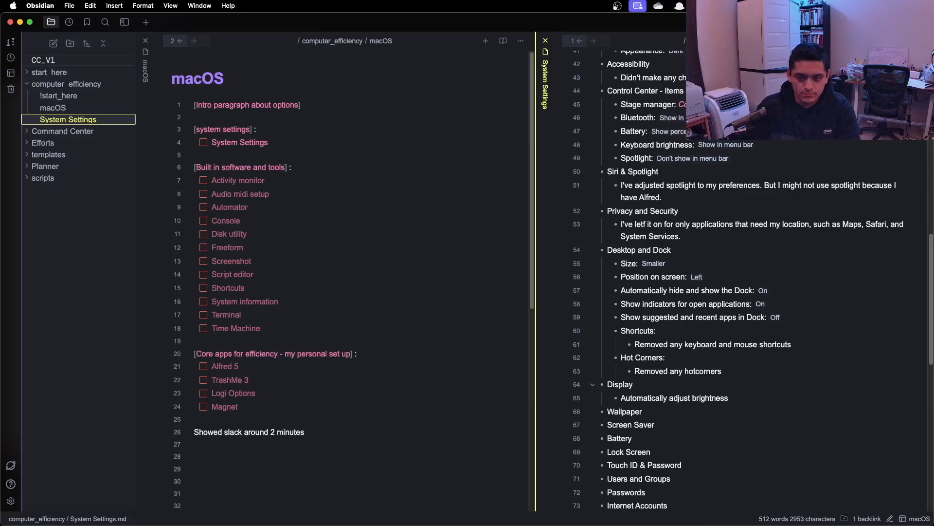
type(": Off")
key("Return")
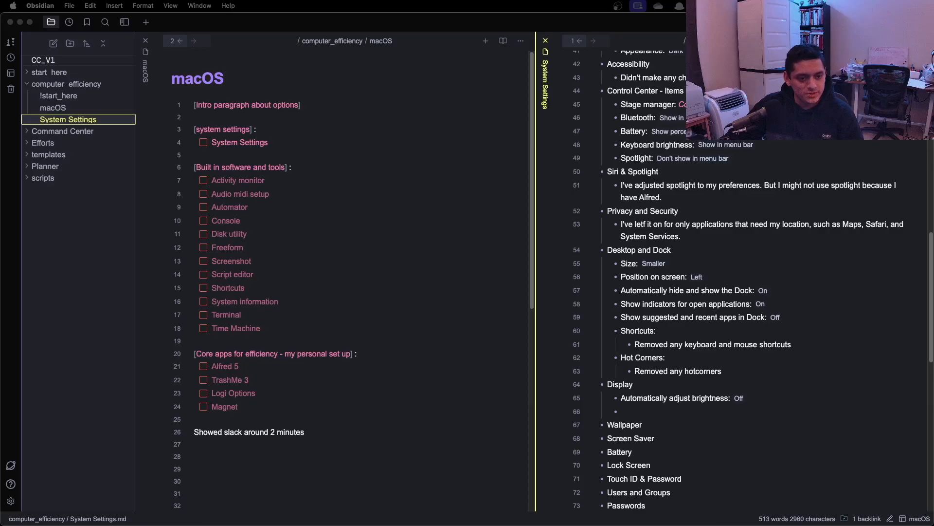
left_click(781, 405)
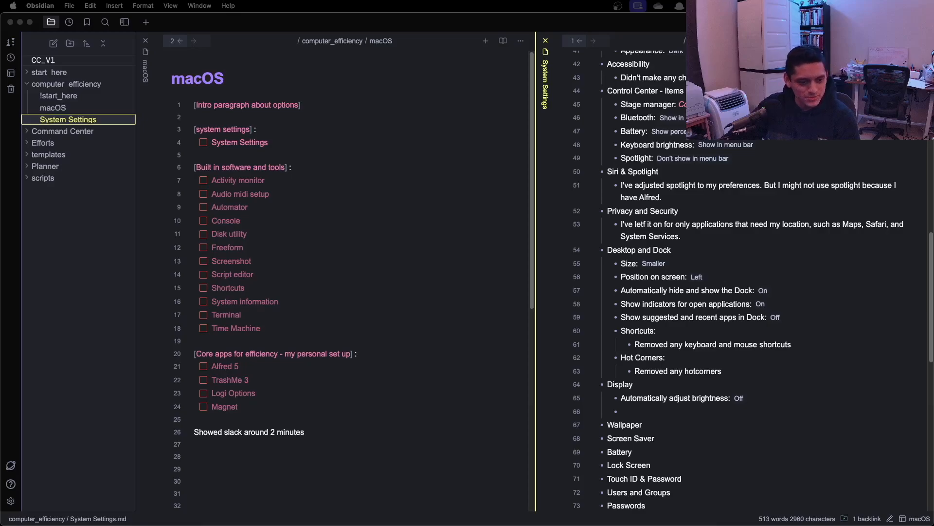
key("ctrl+Up")
key("ctrl+Up")
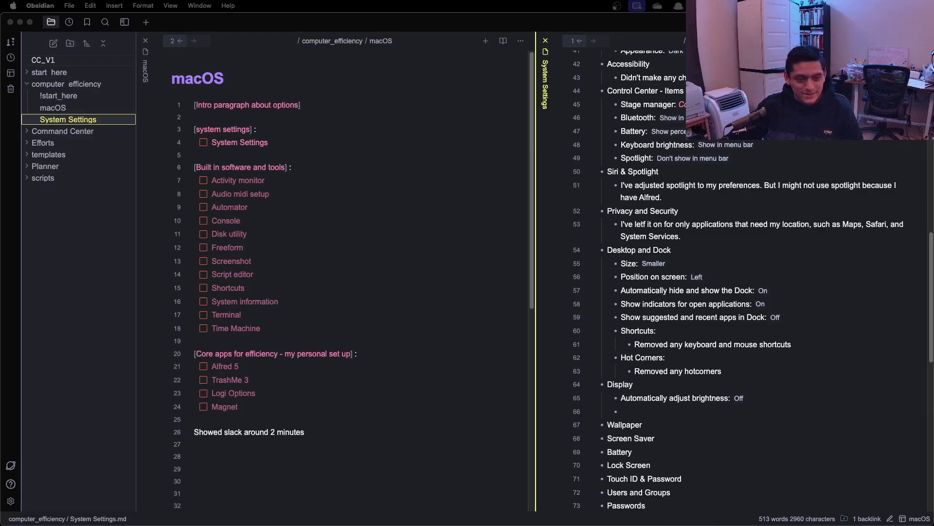
left_click(791, 411)
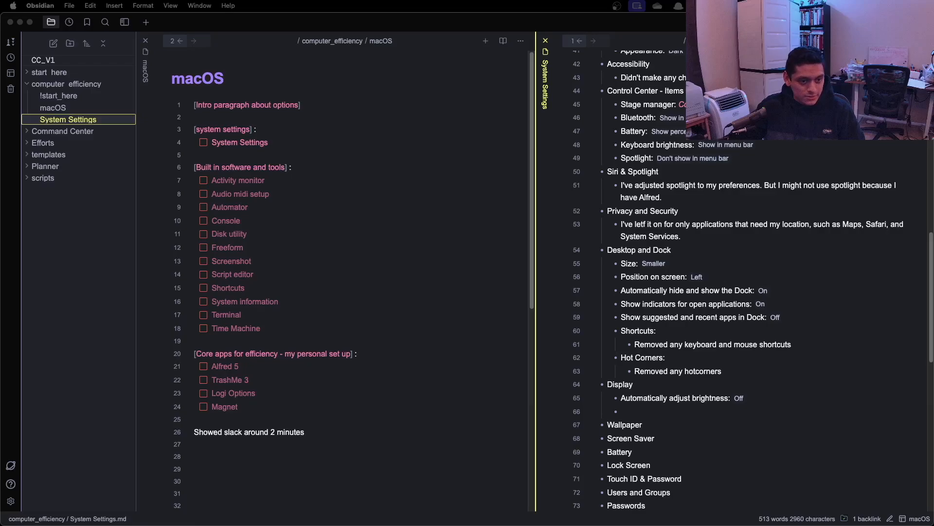
Step: Add the bullet "Link to Mac or iPad: Off" under Display, with Off as inline code, and start another bullet
left_click(724, 416)
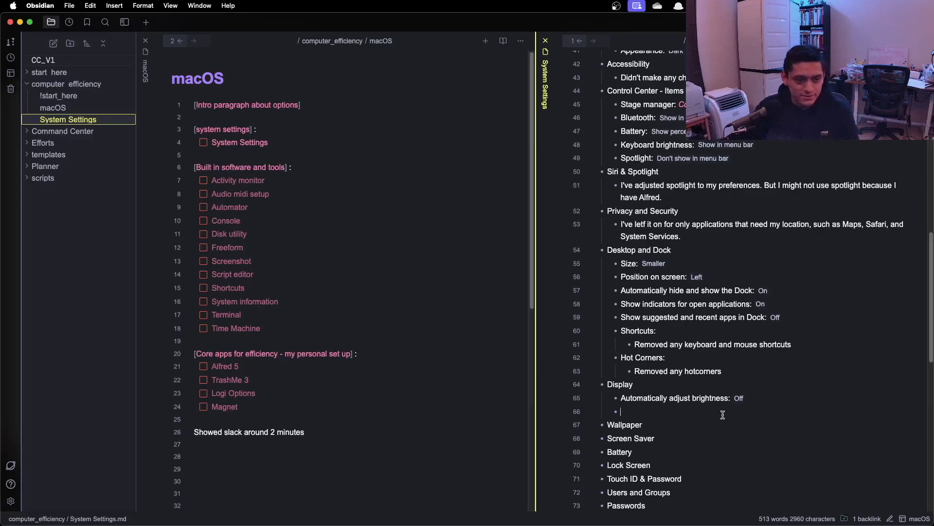
type("Link to Mac")
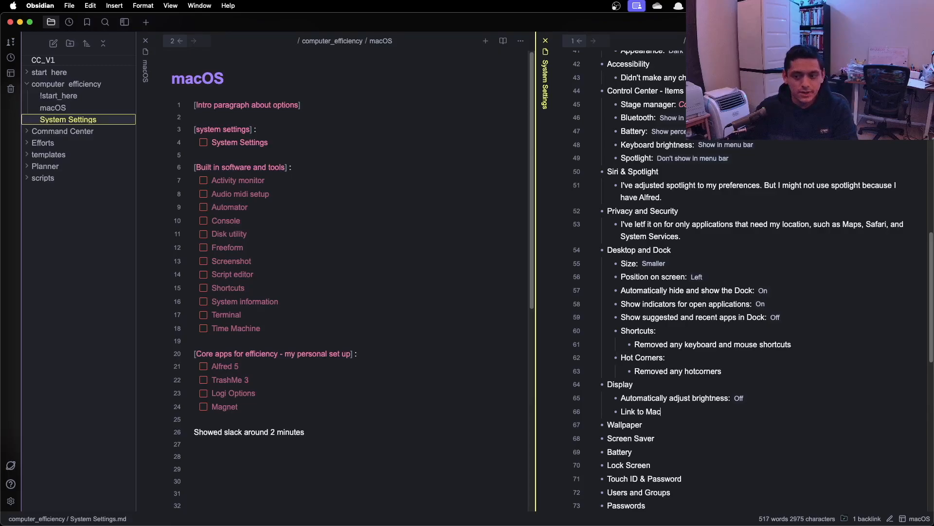
type(" or iPad")
key("Return")
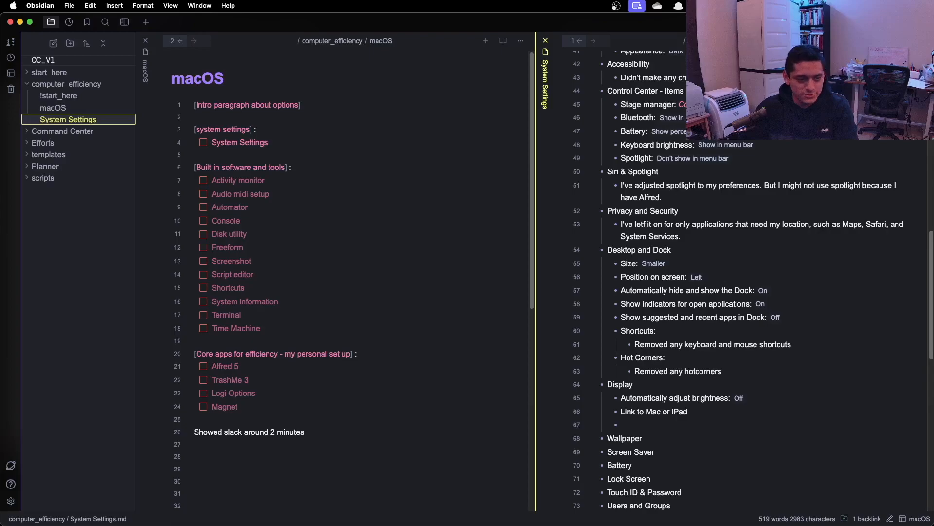
key("BackSpace")
key("BackSpace")
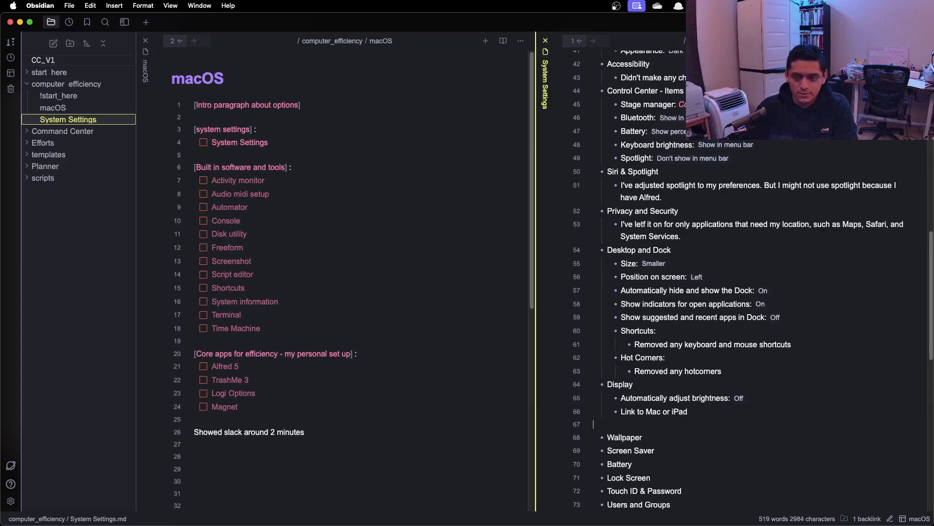
key("BackSpace")
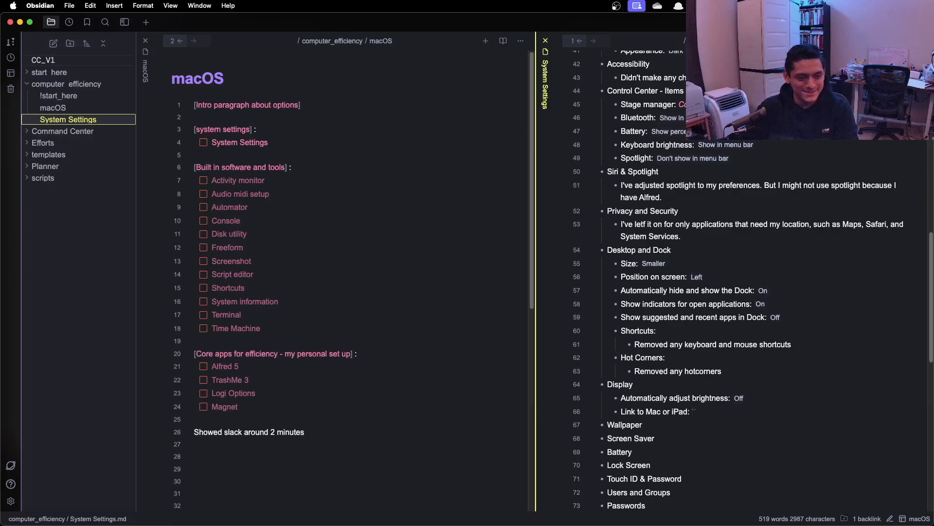
type("O")
key("BackSpace")
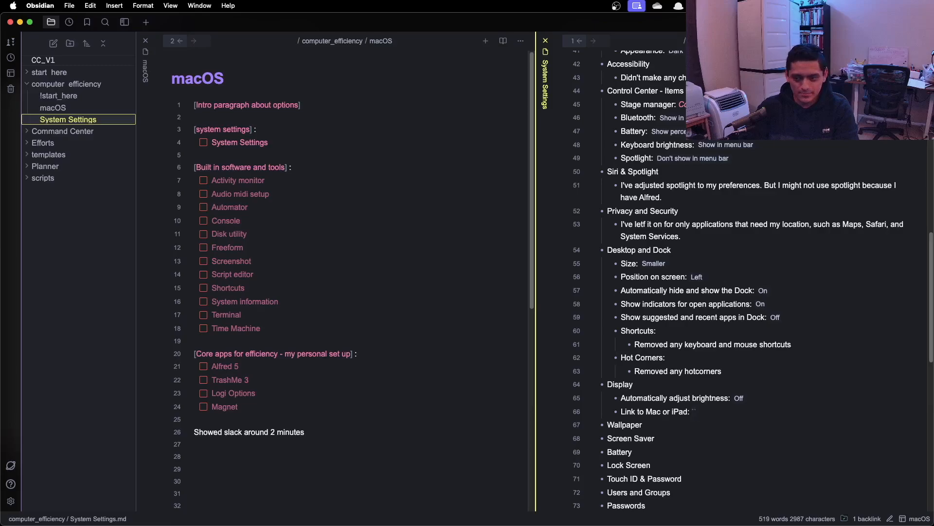
type("Off")
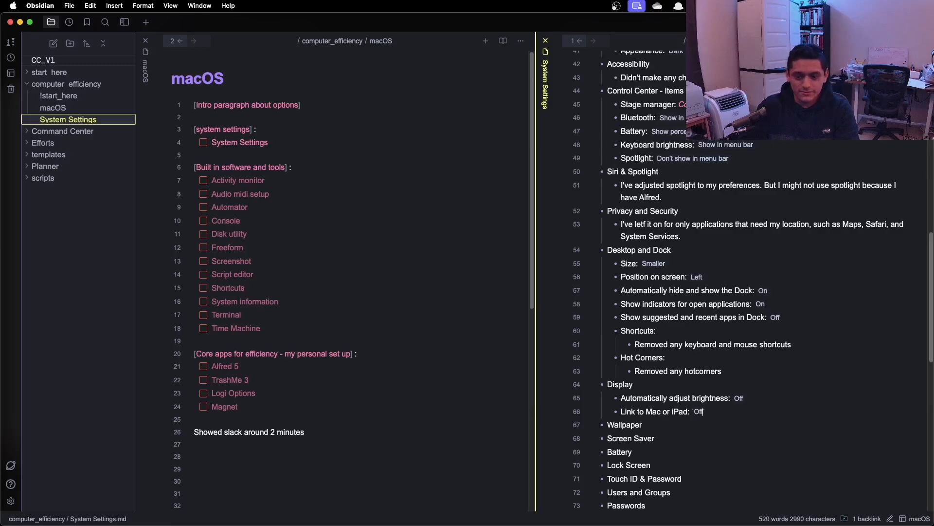
key("Return")
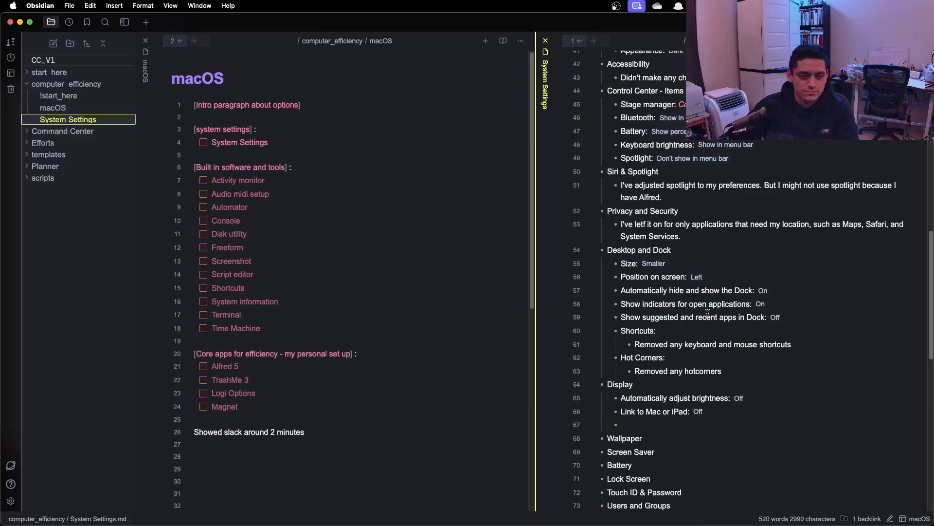
key("super+Tab")
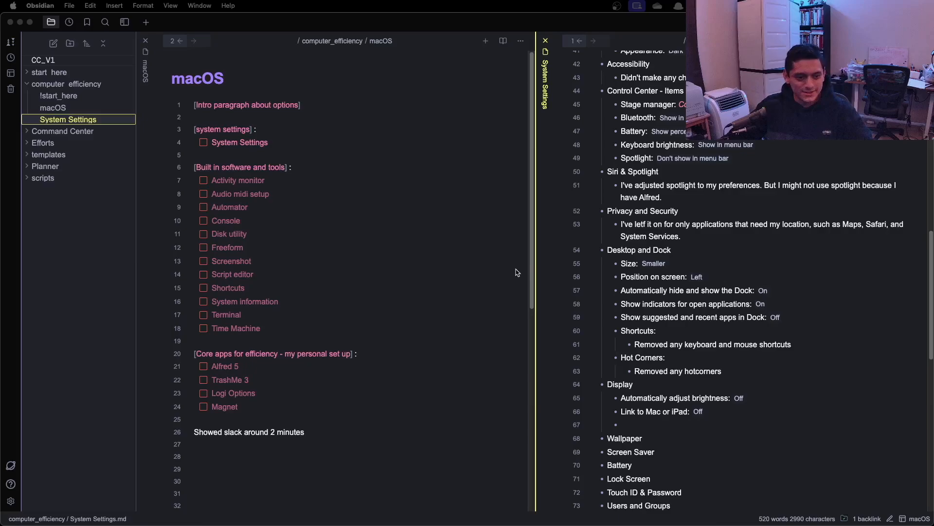
key("ctrl+Right")
key("ctrl+Right")
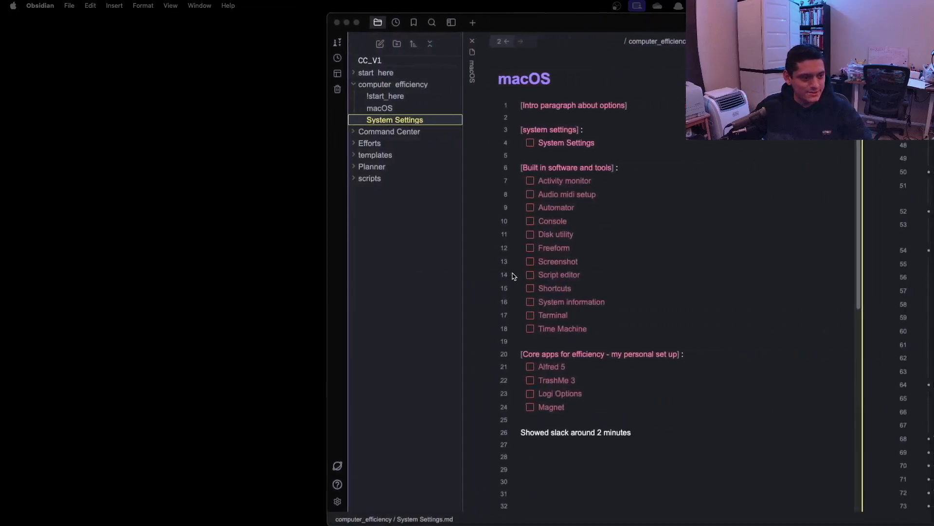
key("ctrl+Left")
key("ctrl+Right")
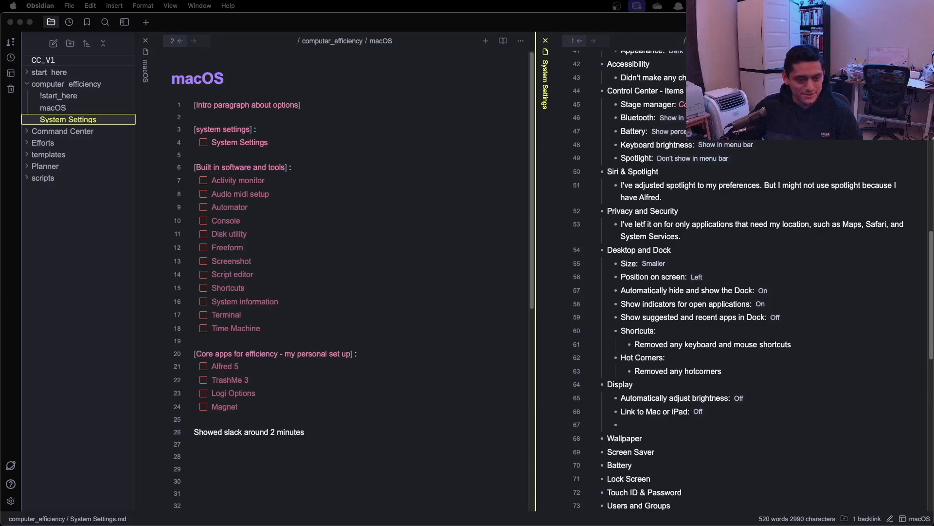
Step: Move the empty bullet at the end of the Display section beneath Wallpaper as a nested bullet reading "Black"
left_click(733, 428)
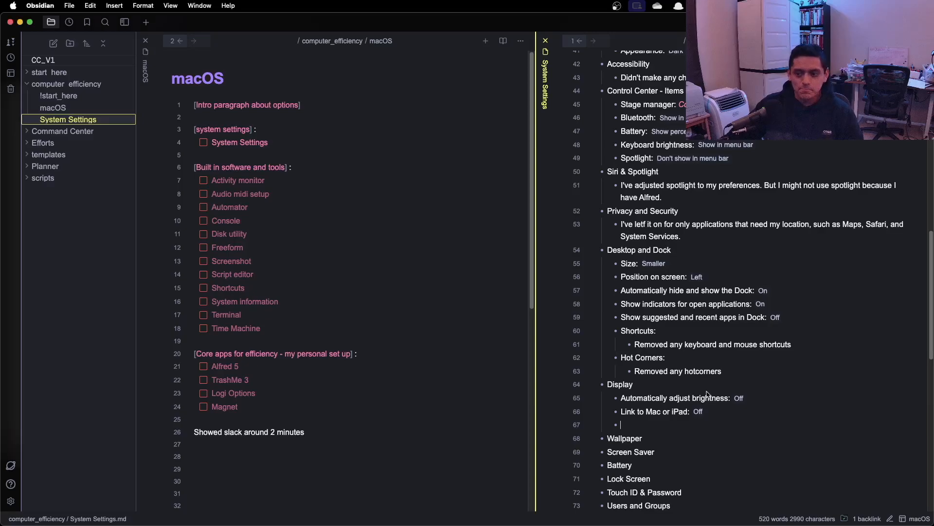
key("shift+Tab")
key("alt+Down")
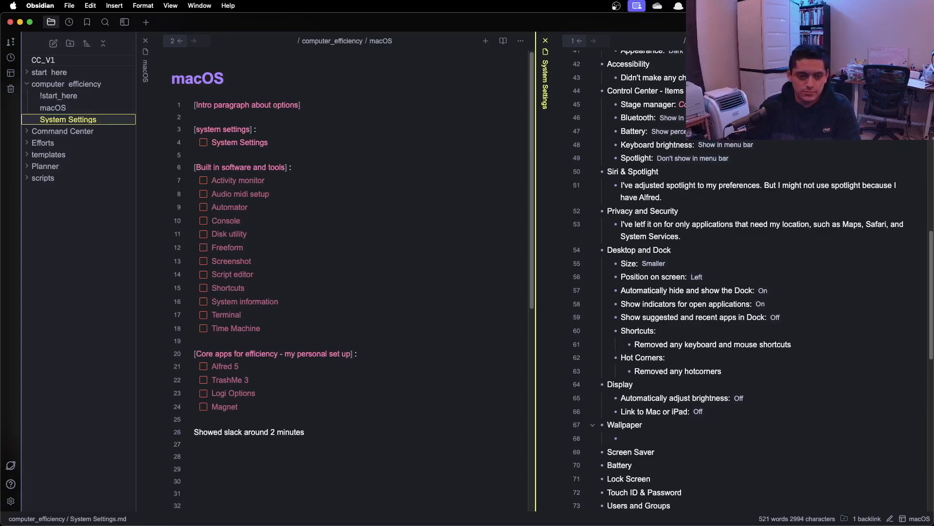
type("Black")
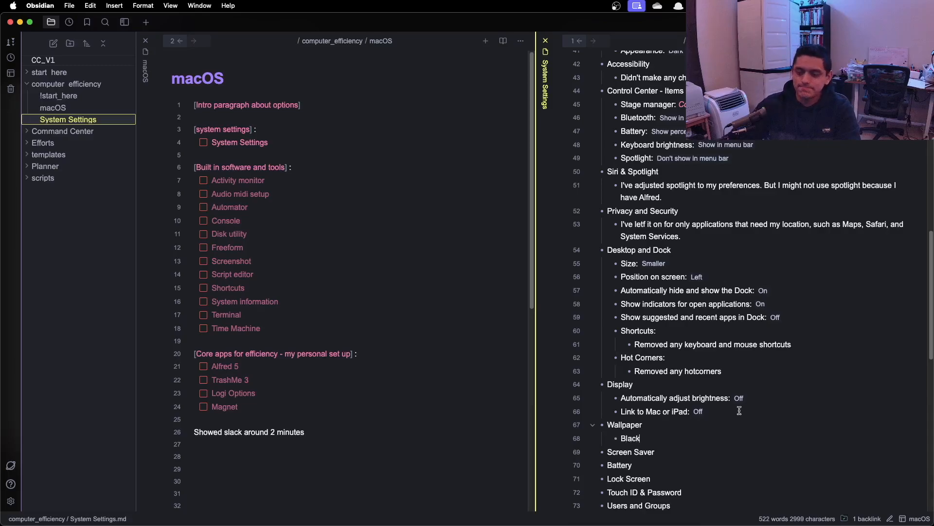
Step: Format Black as inline code and merge it into its parent bullet so the line reads "Wallpaper: Black"
scroll(795, 399, "down", 4)
double_click(629, 275)
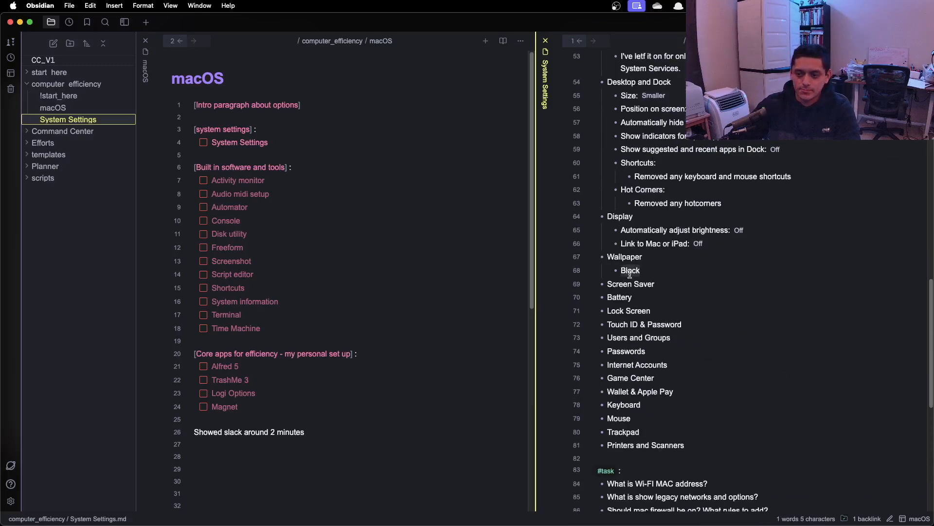
type("`")
left_click(620, 270)
key("BackSpace")
key("BackSpace")
key("BackSpace")
type(": Black")
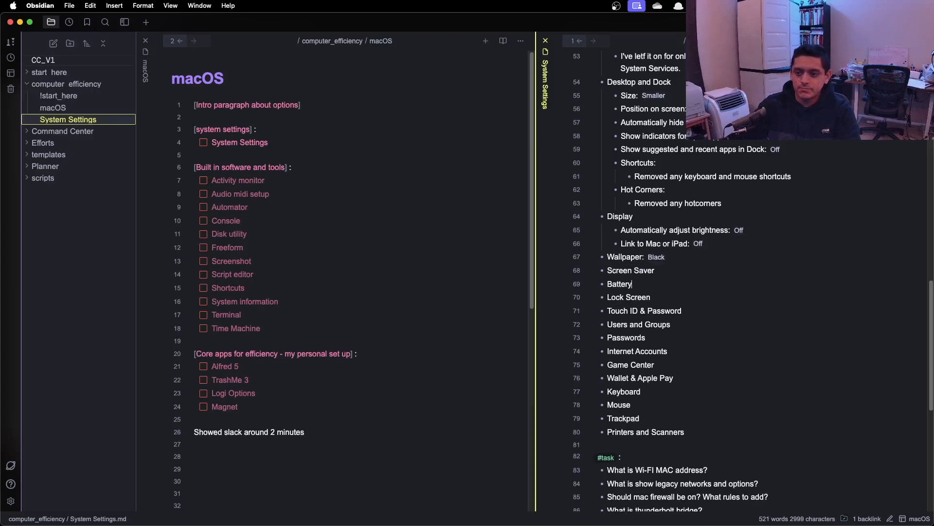
Step: Complete the Screen Saver bullet as "Screen Saver: Black", with Black as inline code
key("super+Tab")
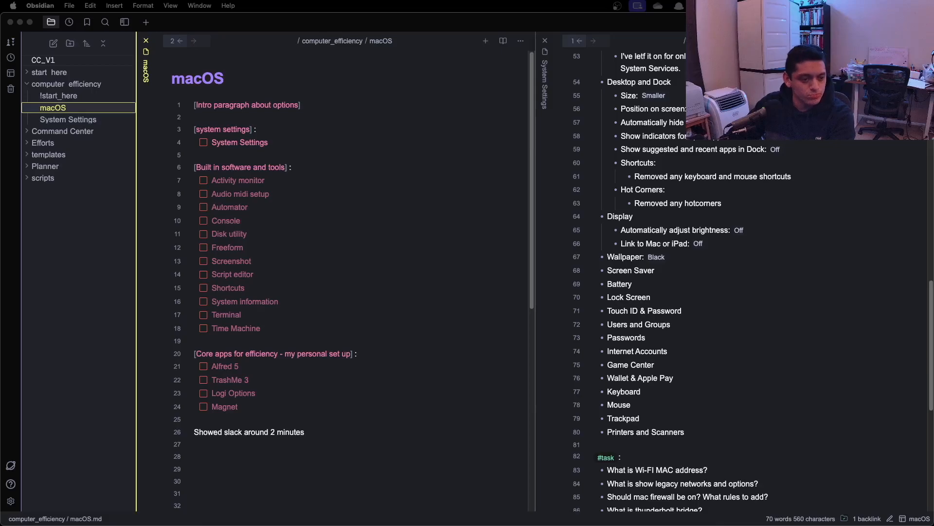
left_click(677, 274)
type(": ")
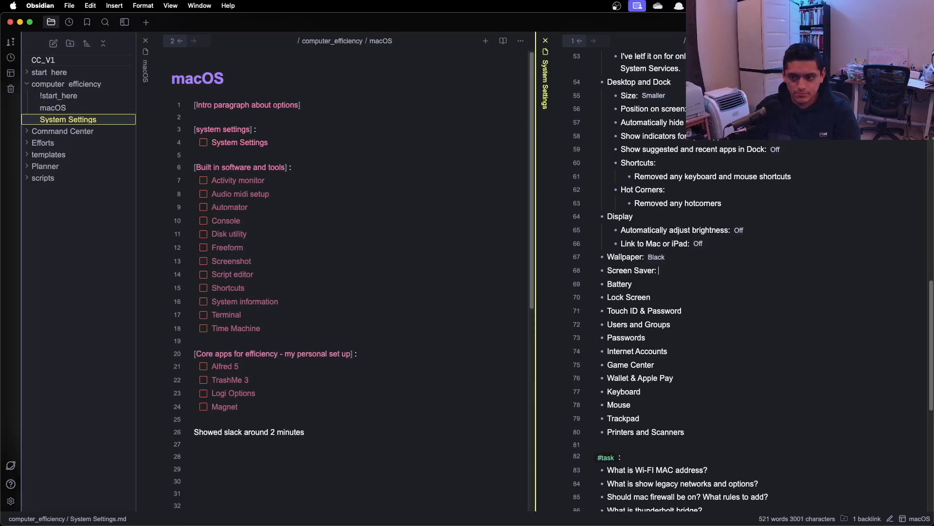
type("`")
type("Black")
Step: Complete the Battery bullet as "Battery: Didn't make any changes.", reusing the phrase copied from the Date & Time section
key("Down")
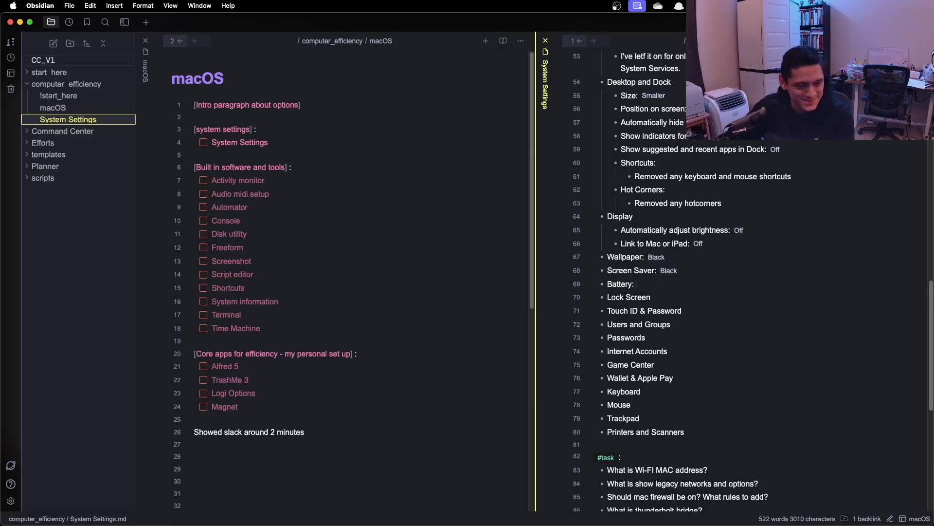
key("super+Tab")
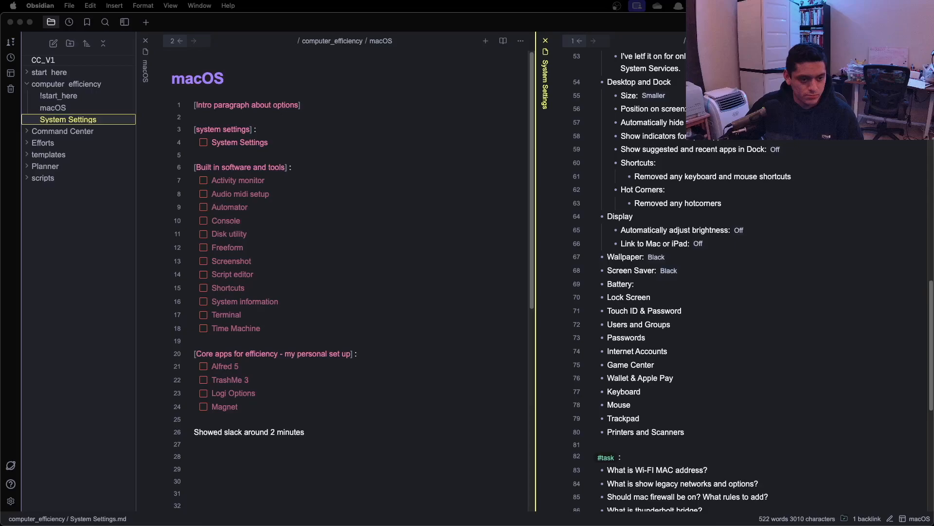
left_click(693, 256)
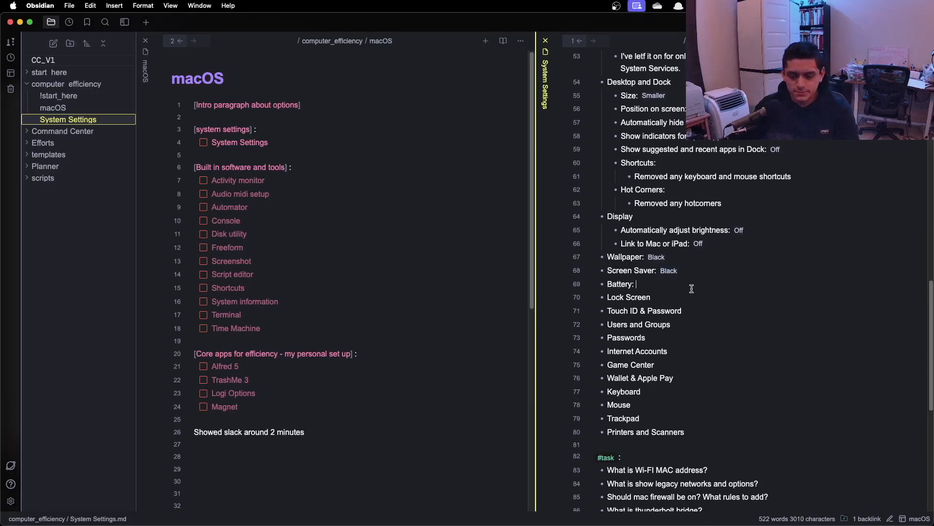
scroll(676, 265, "up", 6)
scroll(677, 265, "up", 1)
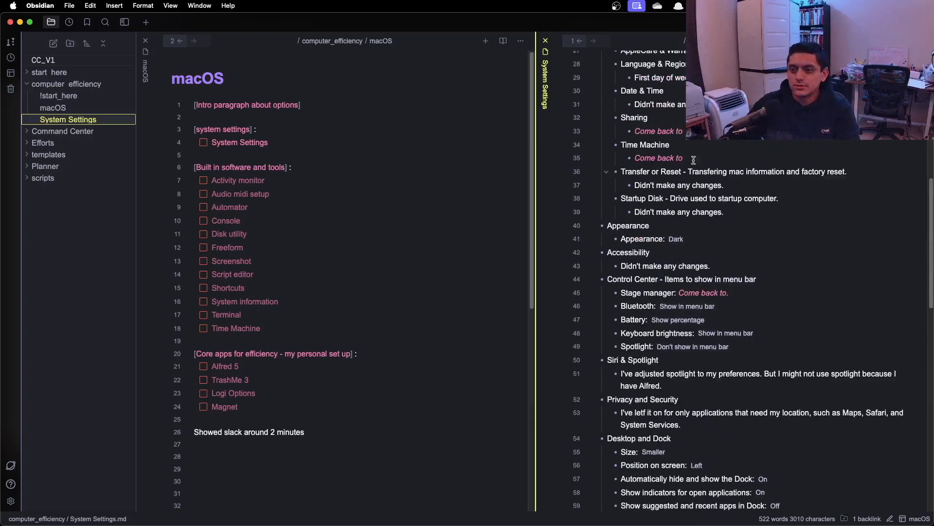
left_click_drag(724, 104, 636, 106)
key("super+c")
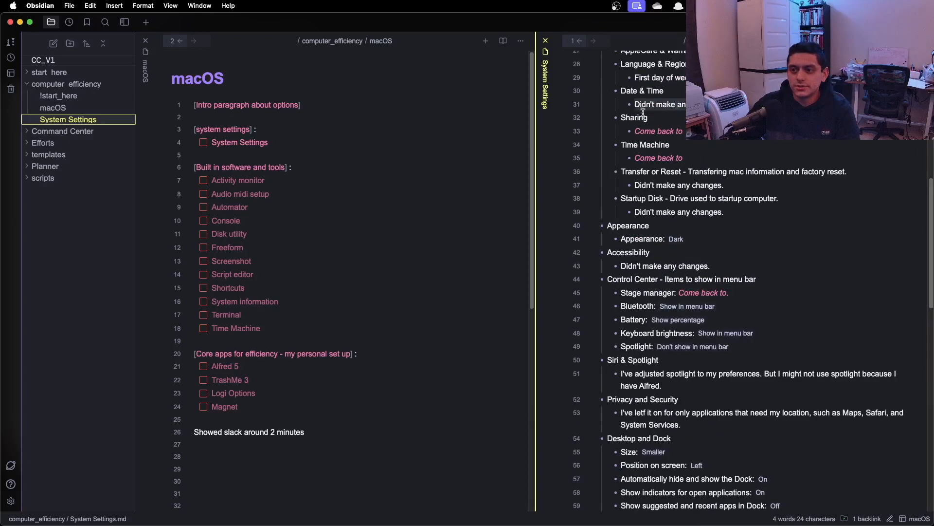
scroll(697, 234, "up", 5)
scroll(695, 217, "down", 12)
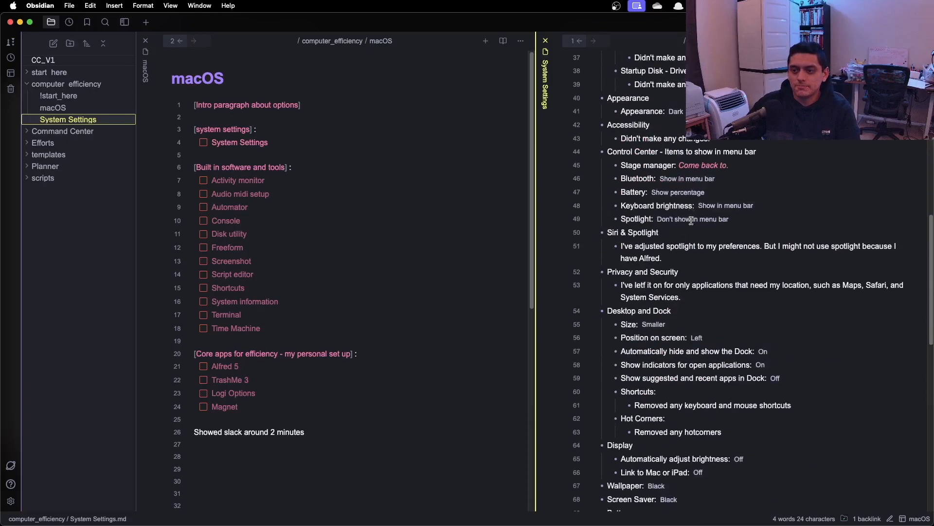
left_click(651, 240)
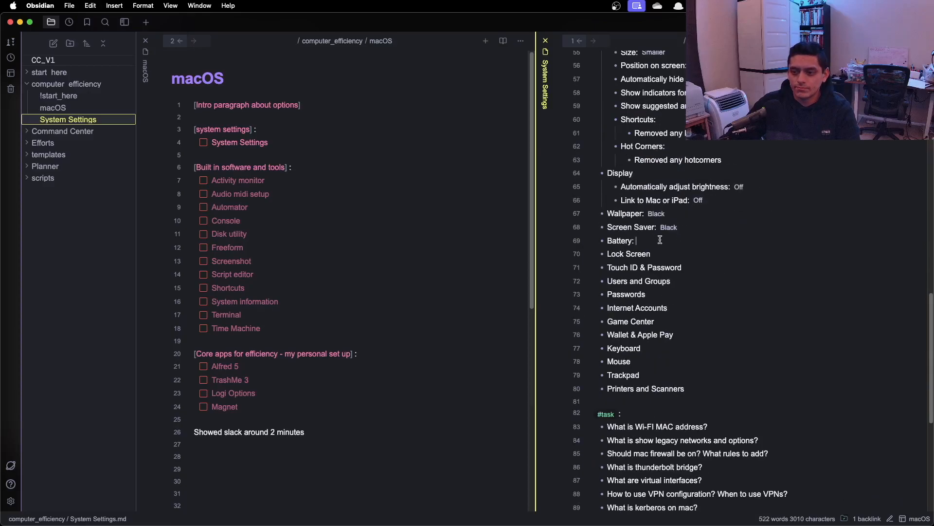
key("super+v")
Step: Complete the Lock Screen bullet as "Lock Screen: Colors", with Colors as inline code
left_click(665, 253)
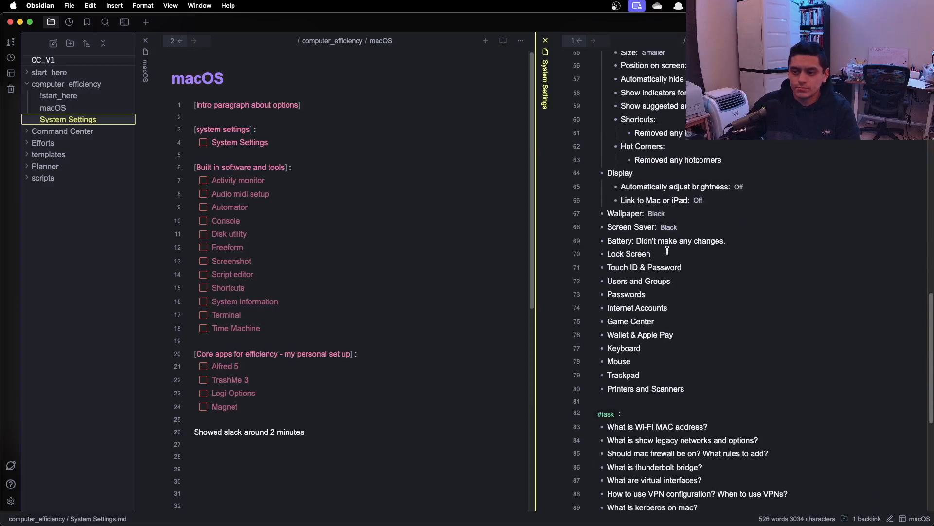
type(": ")
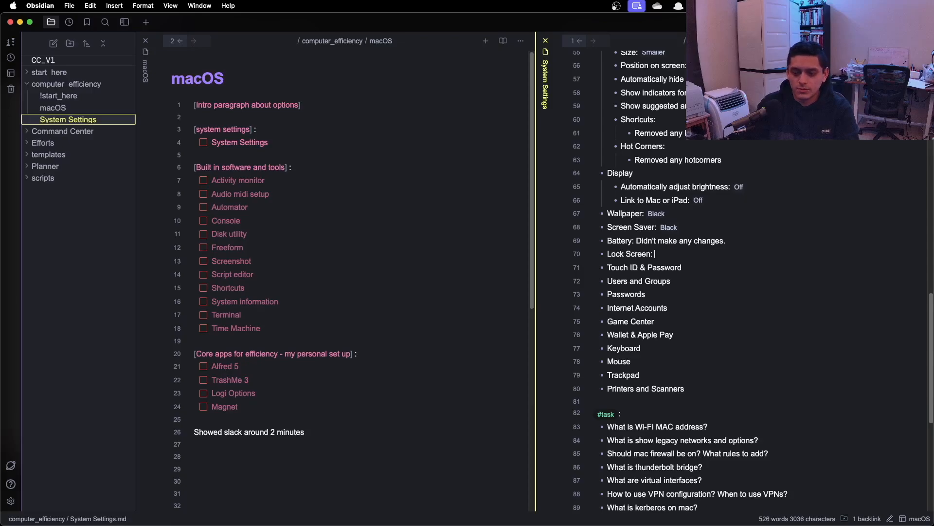
type("Colors")
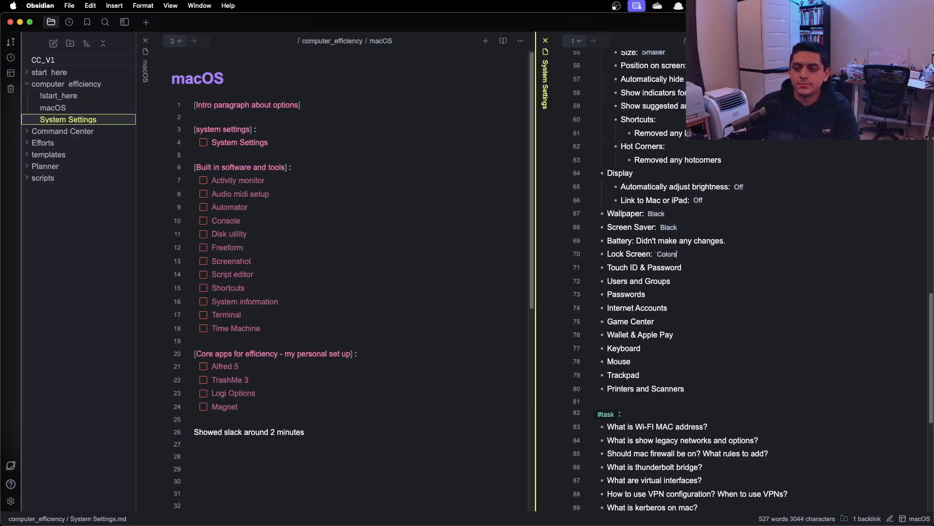
left_click(707, 265)
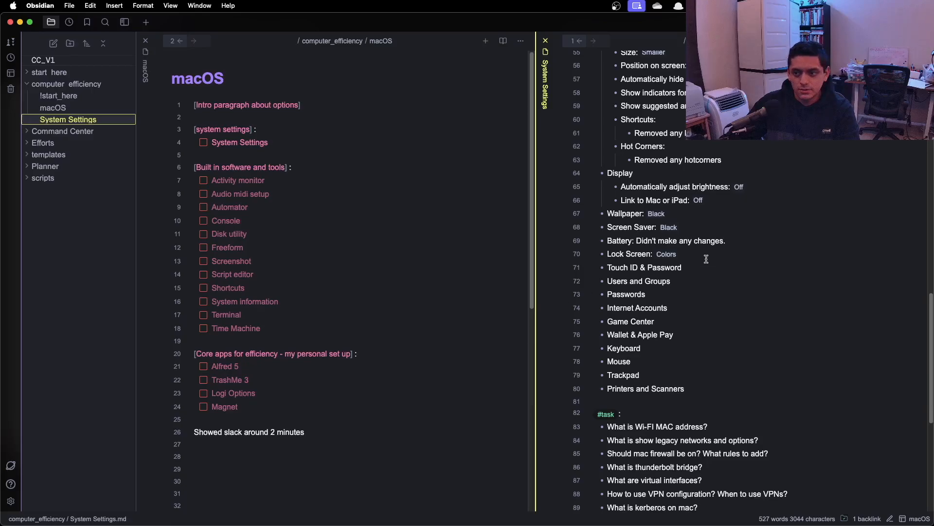
Step: Remove Colors from the Lock Screen bullet and replace the Screen Saver value with Colors as inline code
left_click_drag(676, 254, 656, 254)
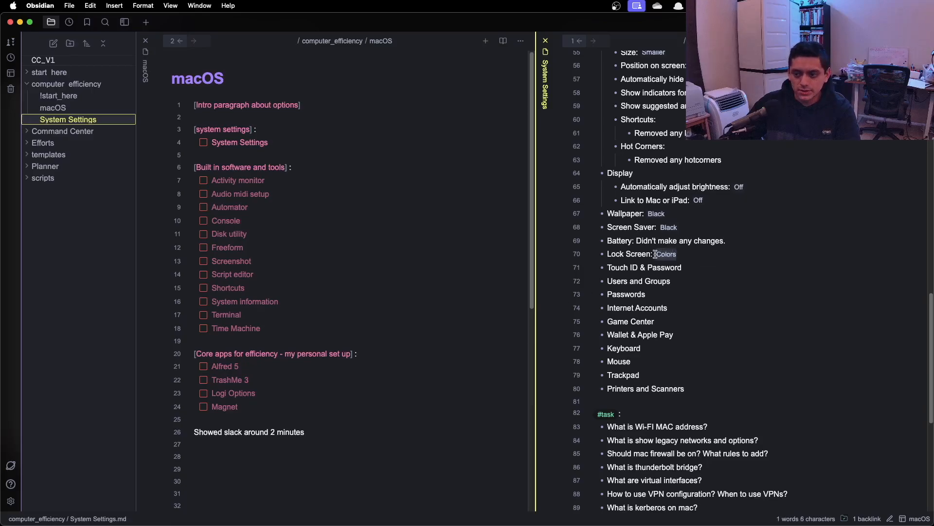
key("BackSpace")
double_click(683, 225)
type("Colors")
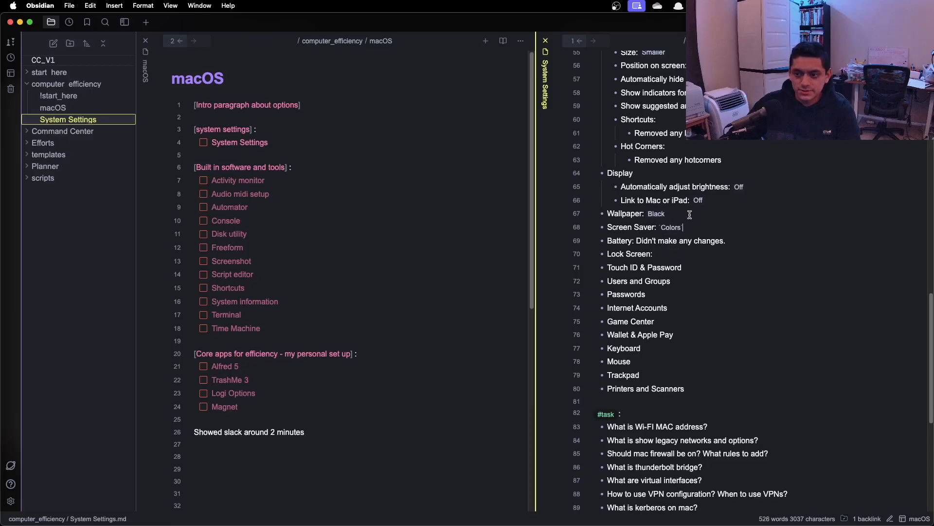
Step: Fill in the Lock Screen bullet with "Show user name and photo" as inline code
left_click(697, 257)
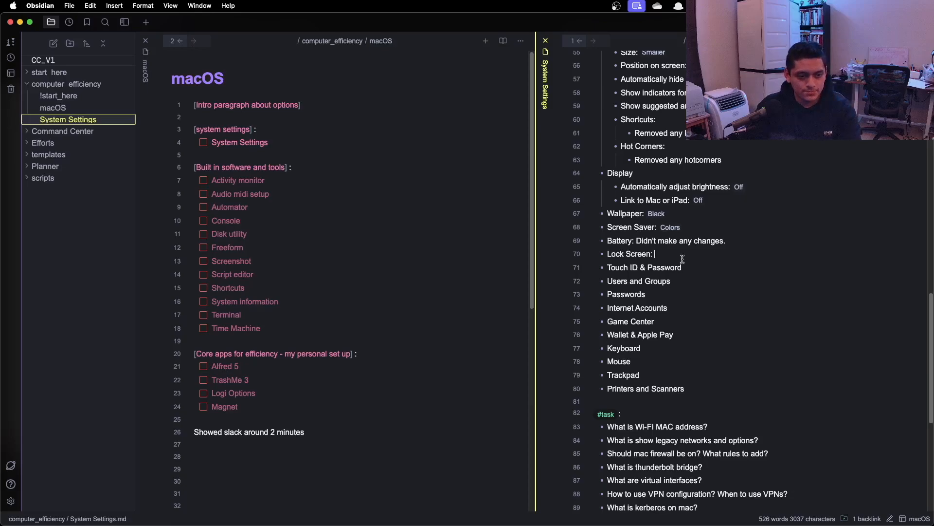
type("Show")
key("BackSpace")
key("BackSpace")
key("BackSpace")
key("BackSpace")
type("`Show")
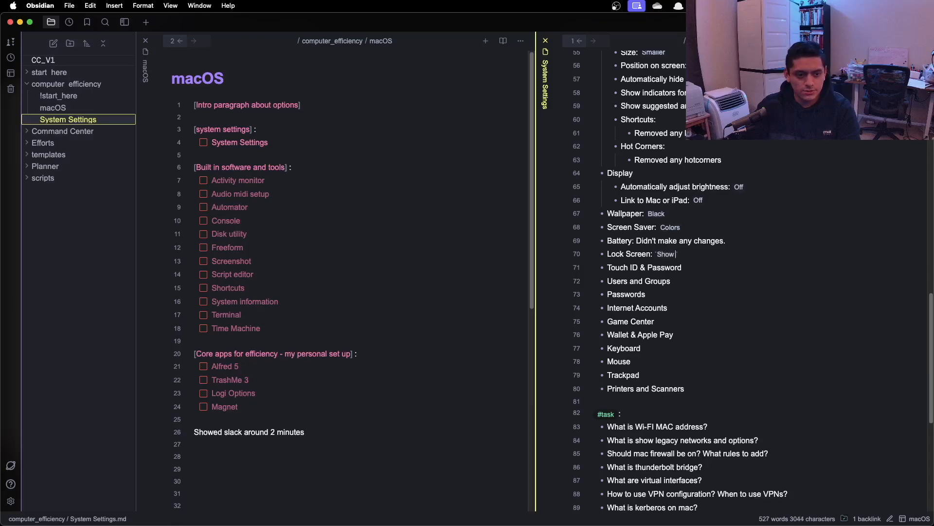
type(" user nam")
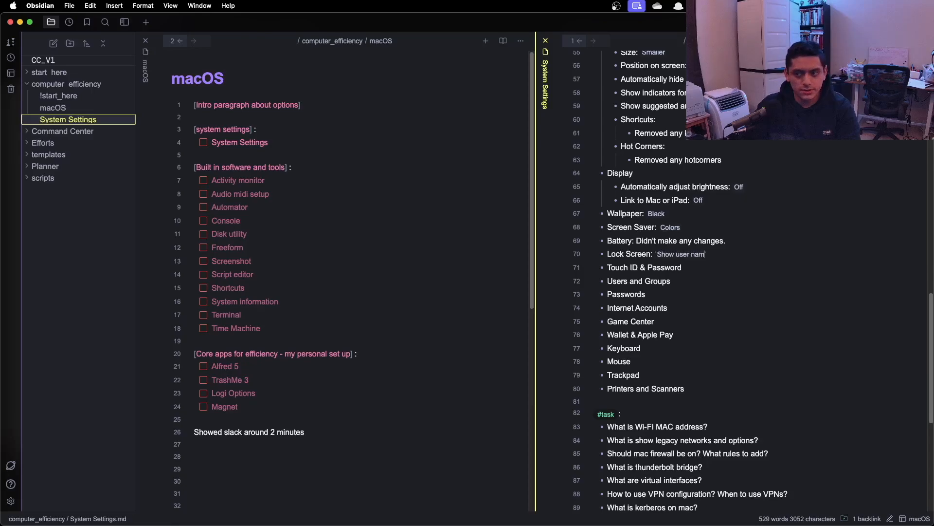
type("e and photo")
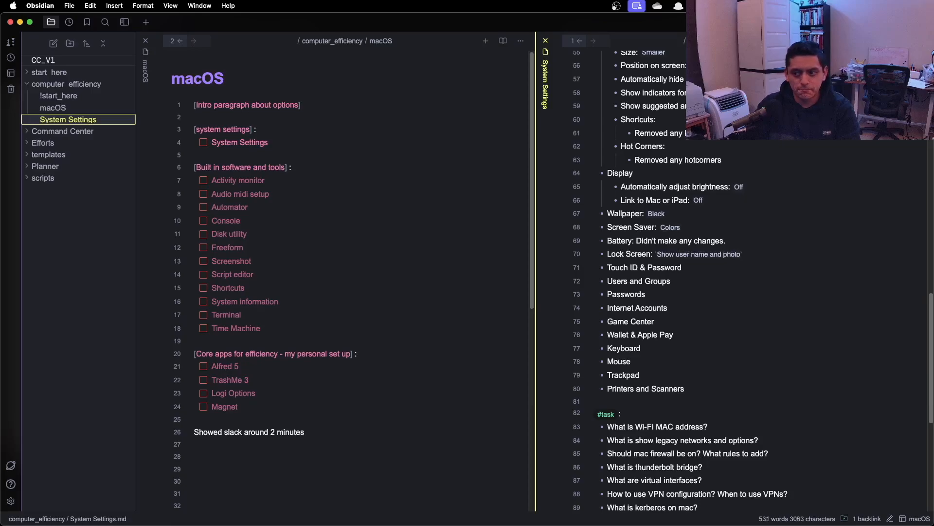
key("Down")
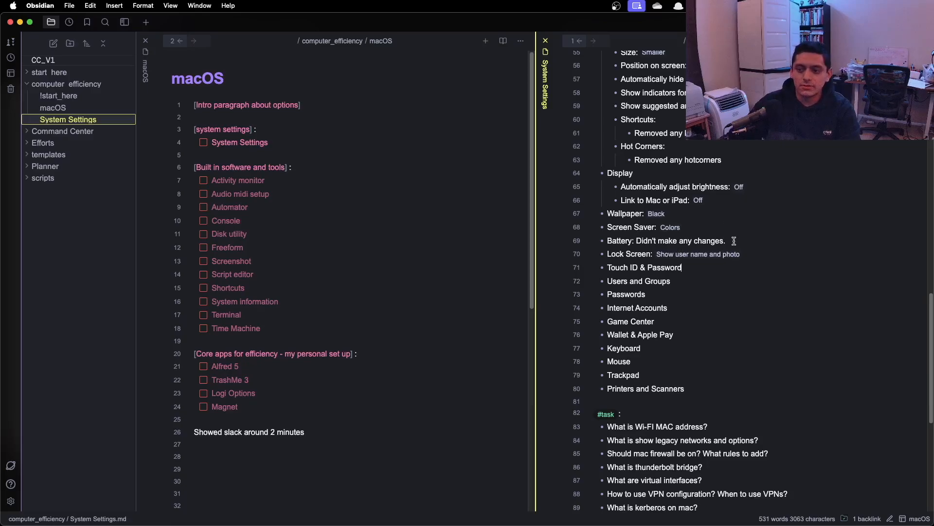
Step: Turn the Lock Screen text into a plain nested bullet reading "Show user name and photo: off", with only off as inline code
key("BackSpace")
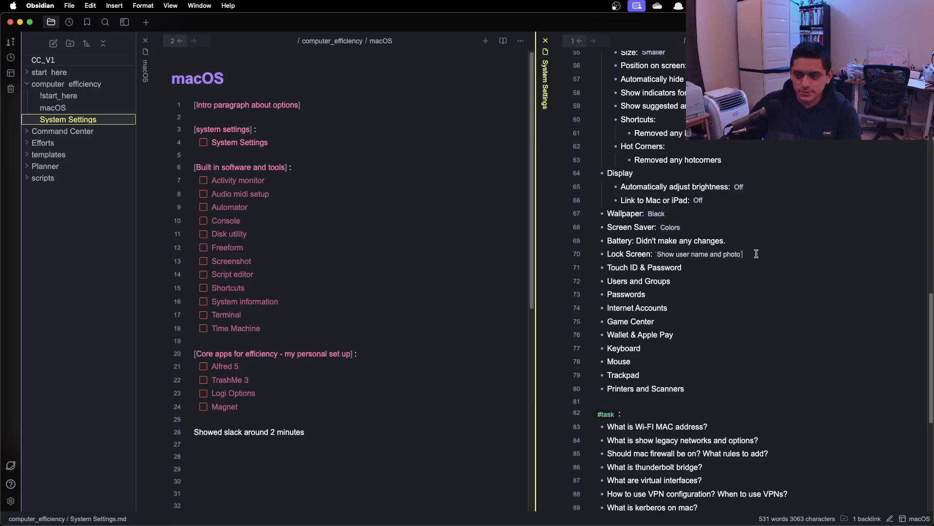
left_click(656, 253)
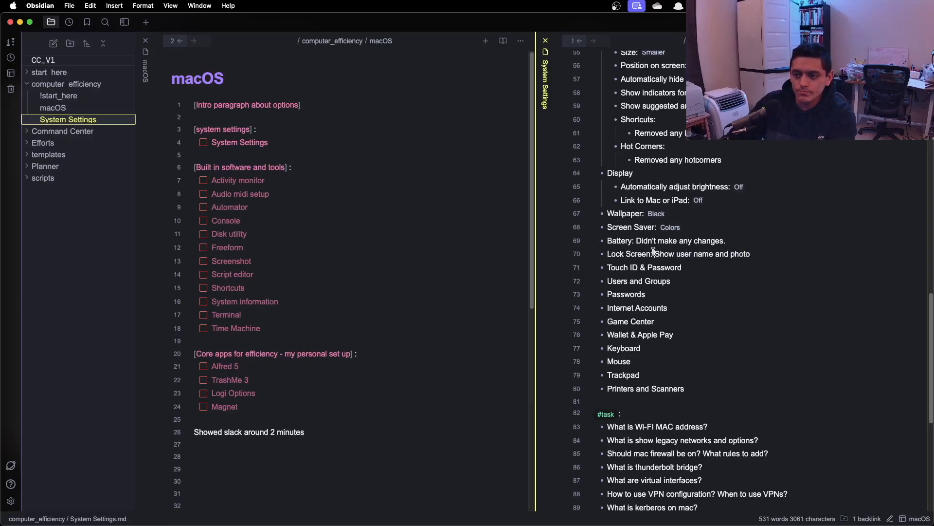
key("Return")
key("Tab")
left_click(748, 269)
type(": off")
key("Down")
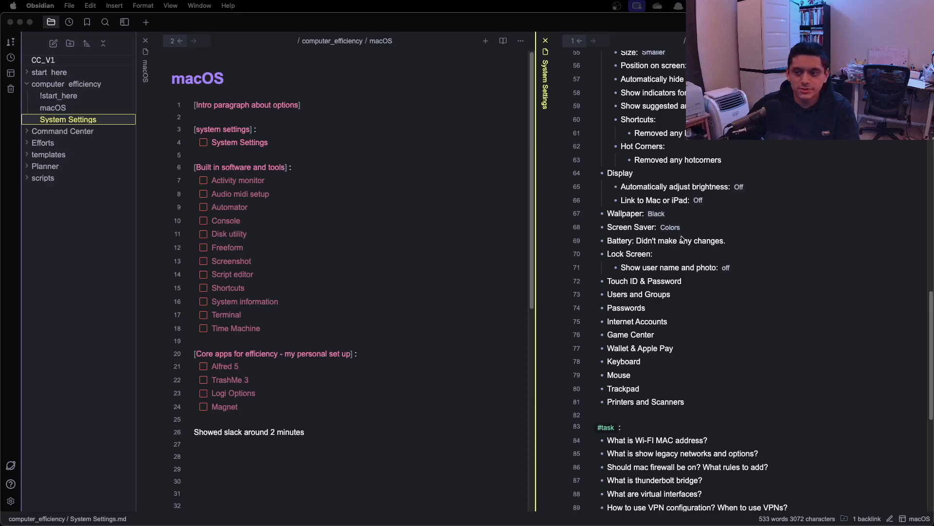
Step: Complete the Touch ID & Password bullet with ": Didn't make any changes.", reusing the phrase from the Battery line
left_click(730, 246)
left_click_drag(735, 241, 649, 239)
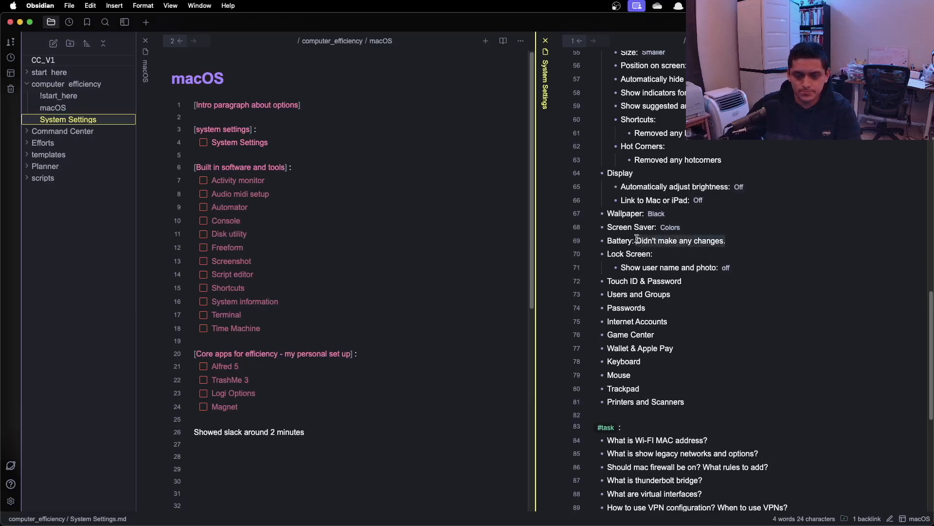
left_click(711, 286)
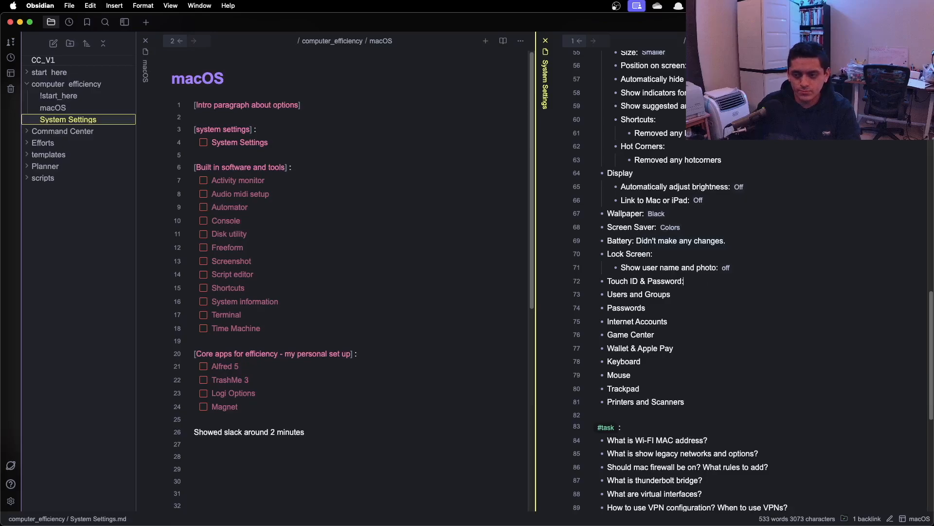
key("super+v")
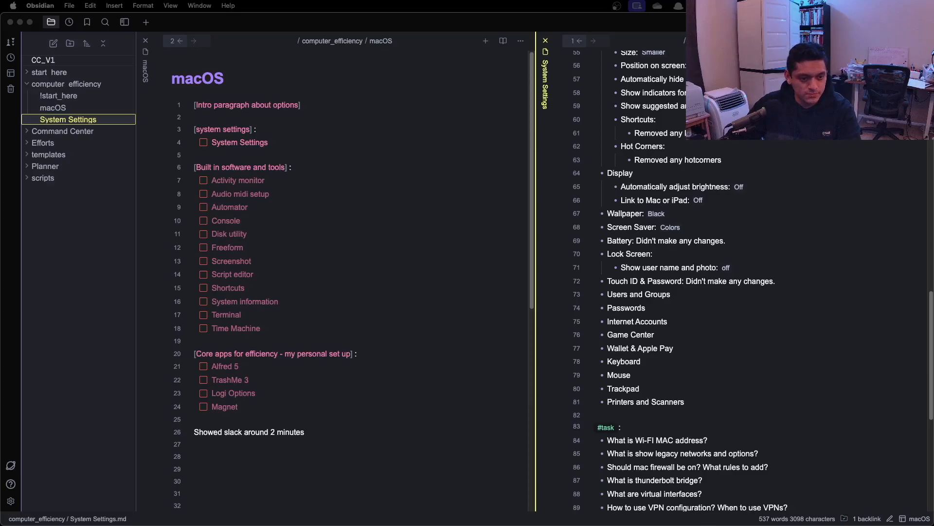
Step: Add the question "What is network account server for?" as a new bullet at the end of the #task list
scroll(755, 355, "down", 5)
left_click(716, 297)
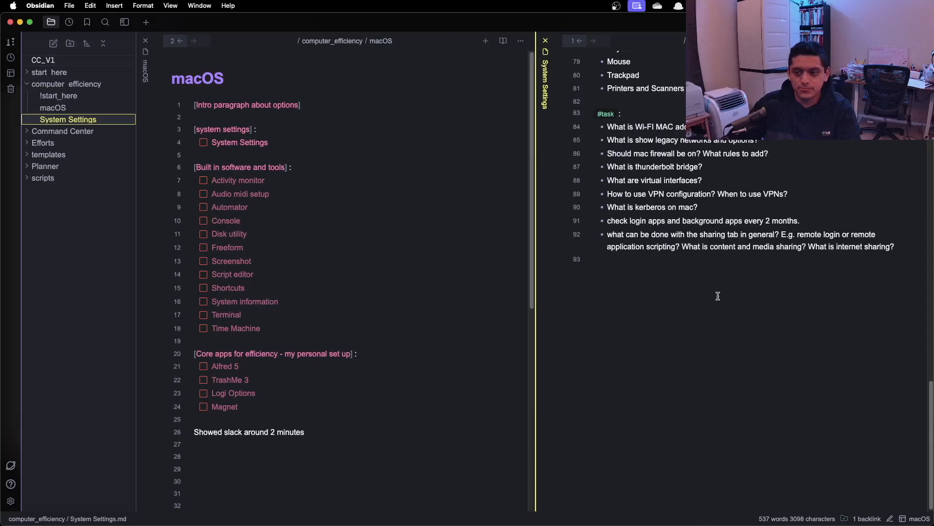
left_click(914, 252)
key("Return")
type("What is net")
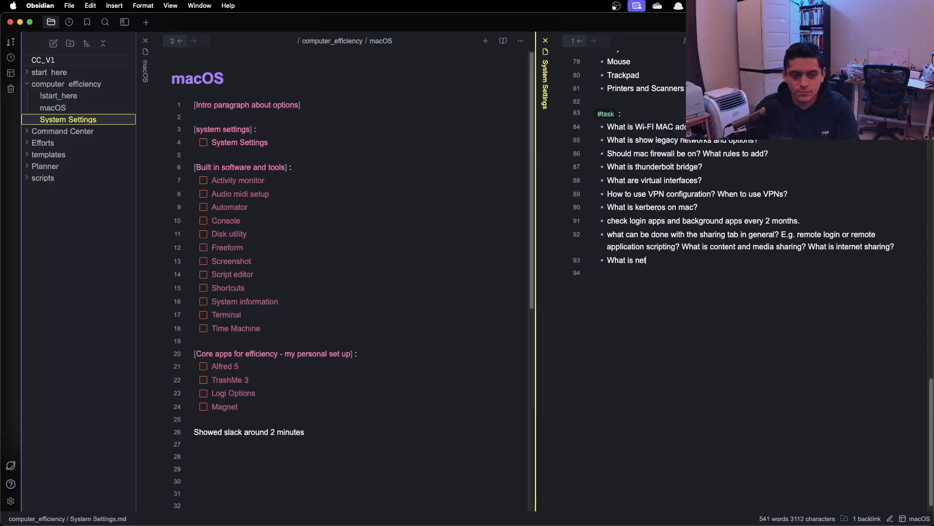
type("work account server for?")
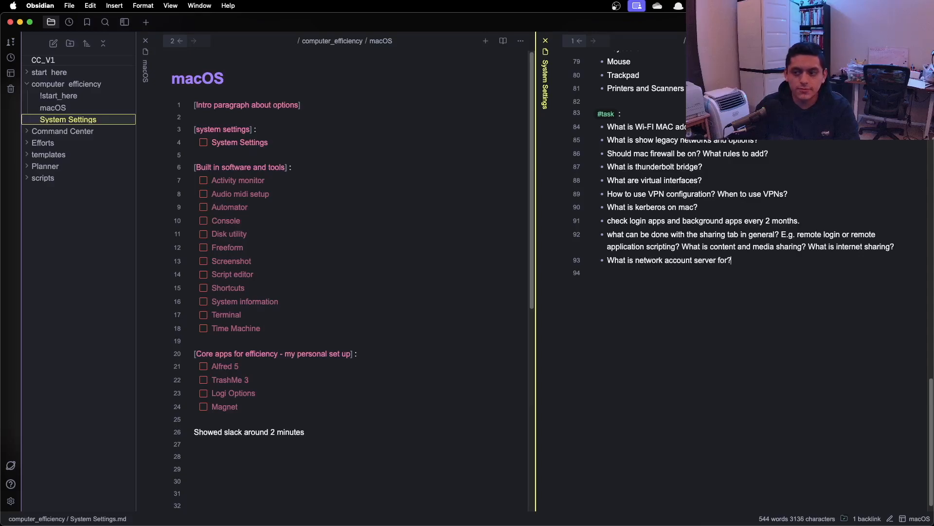
Step: Copy ": Didn't make any changes." from the Touch ID & Password bullet and append it to Users and Groups
scroll(728, 132, "up", 5)
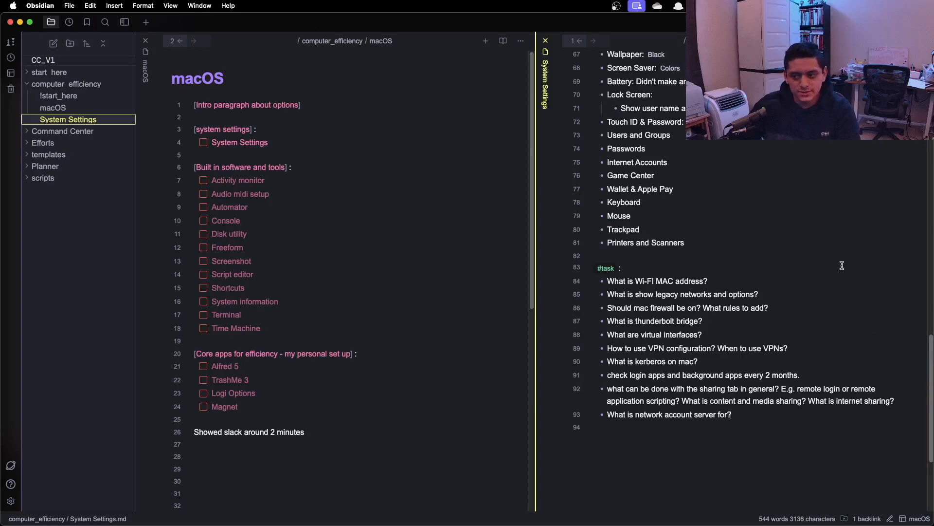
scroll(751, 298, "up", 8)
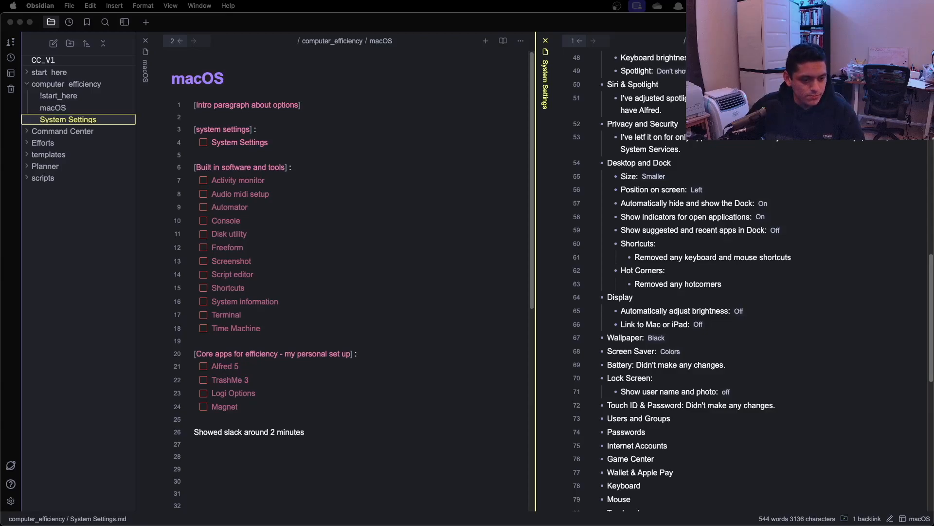
scroll(692, 310, "down", 5)
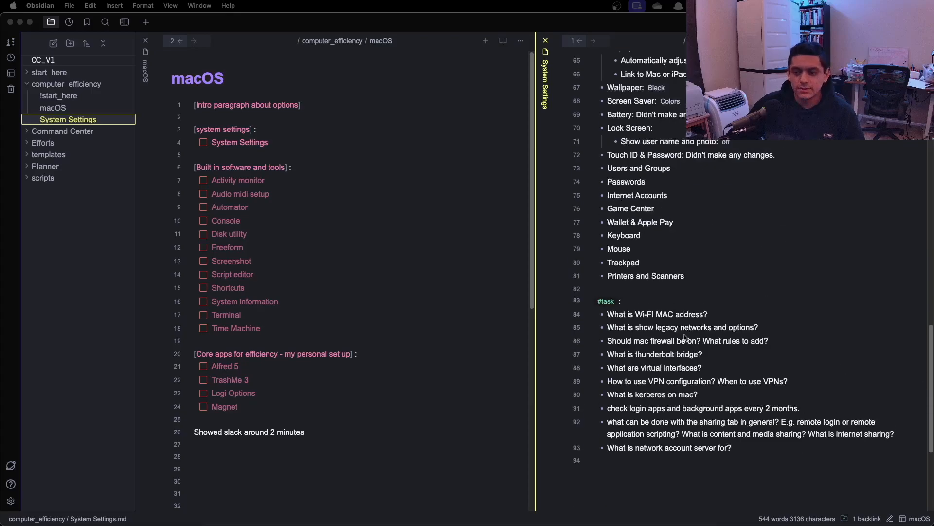
scroll(701, 272, "up", 2)
left_click_drag(784, 246, 683, 244)
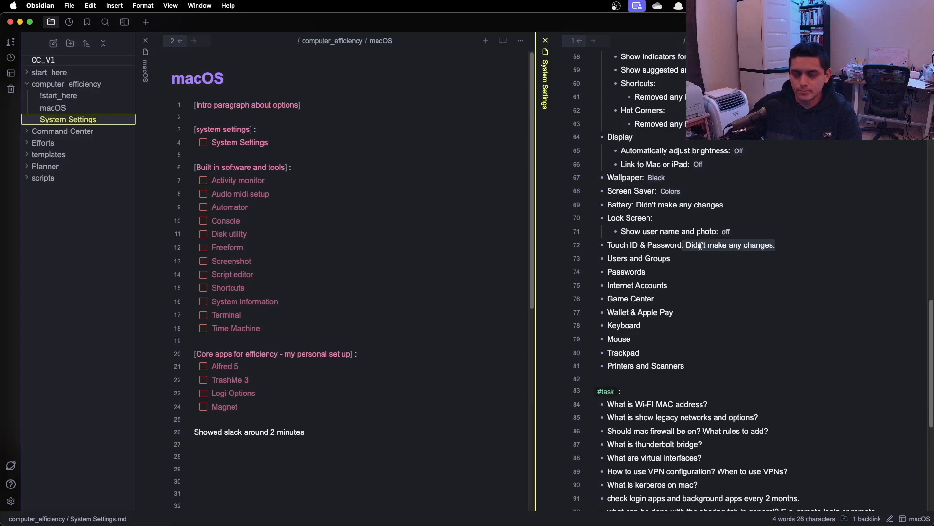
key("super+c")
left_click(689, 259)
key("super+v")
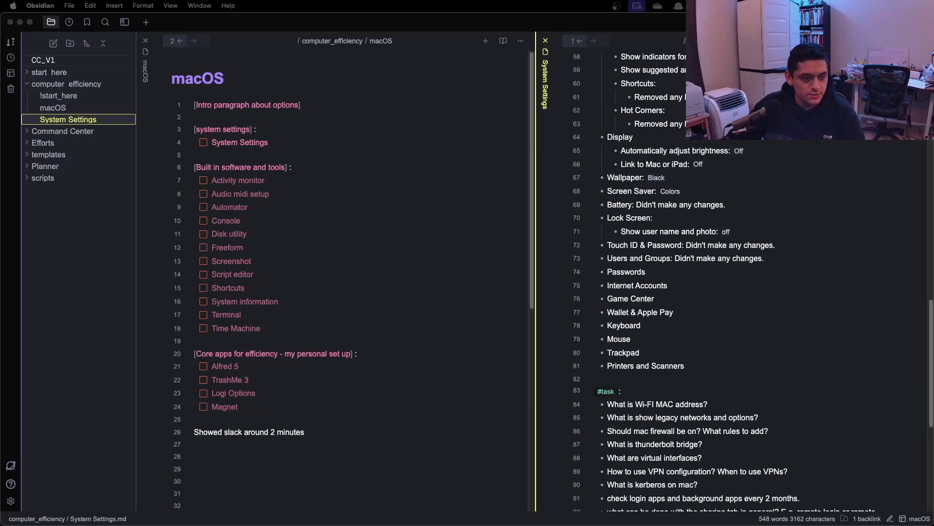
Step: Append the copied ": Didn't make any changes." to the Passwords bullet, then switch away from the note
left_click(700, 275)
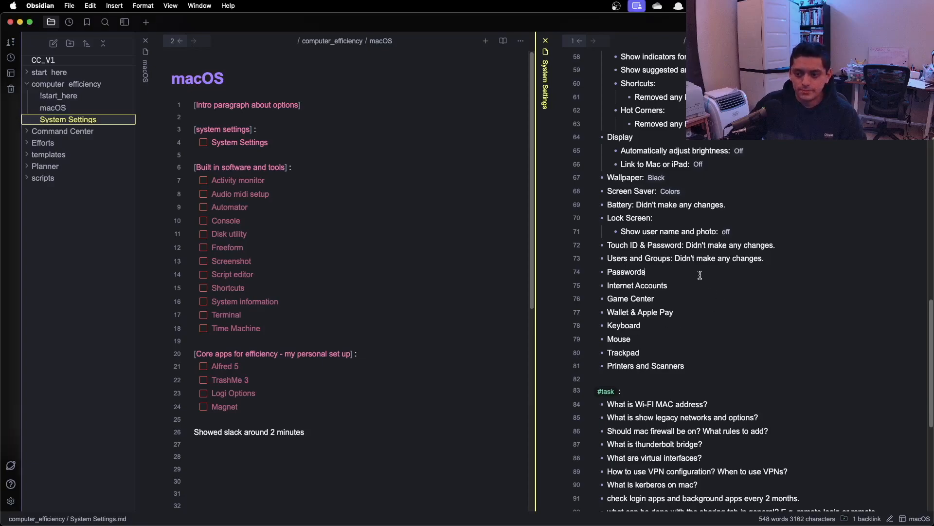
key("super+v")
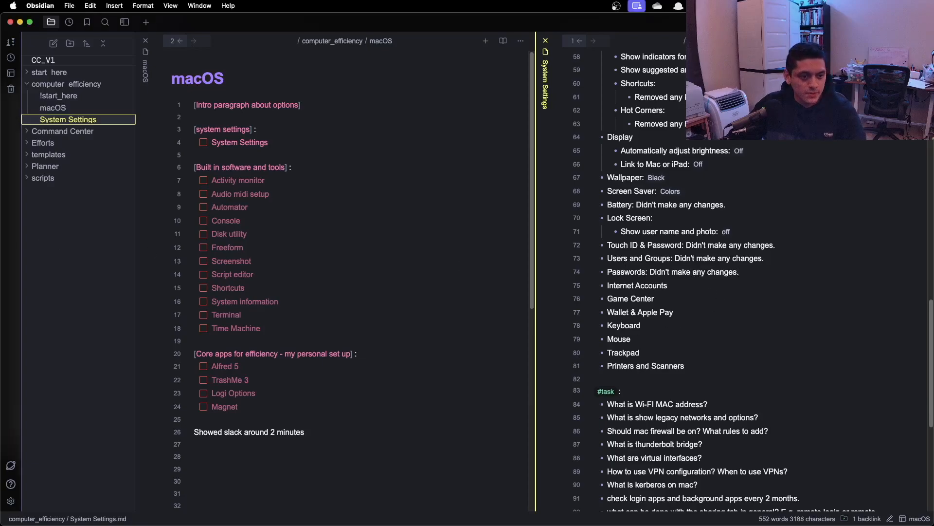
key("super+Tab")
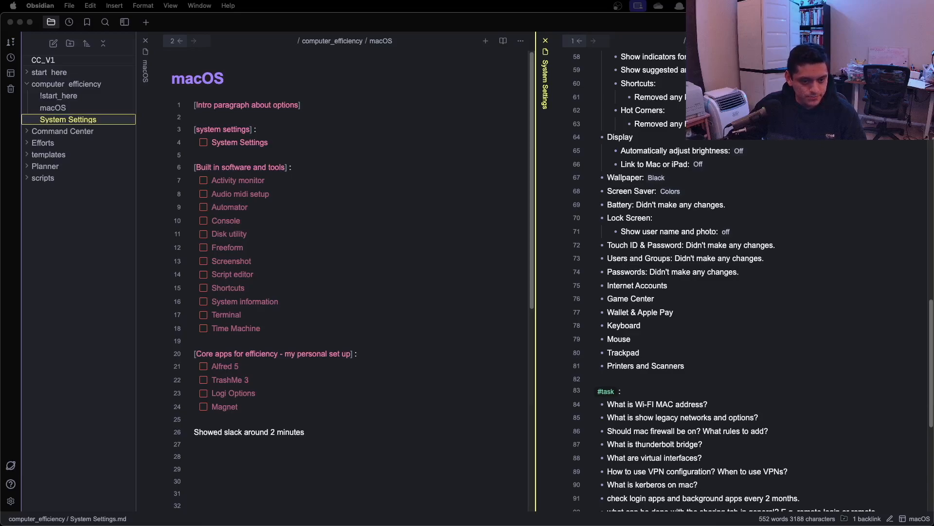
Step: Add the question "what is hide my email option in iCloud?" as a new bullet at the end of the #task list
left_click(658, 361)
scroll(730, 341, "down", 5)
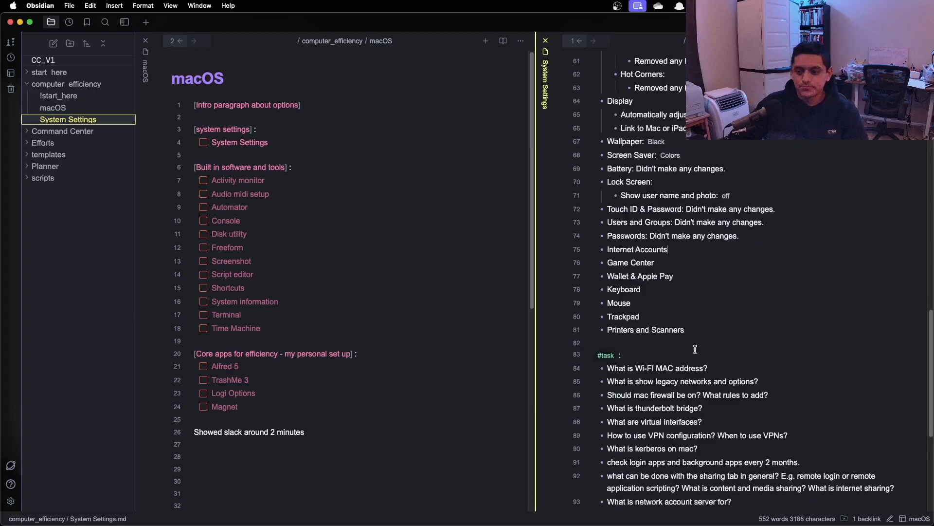
left_click(767, 327)
type("- what is hide my ")
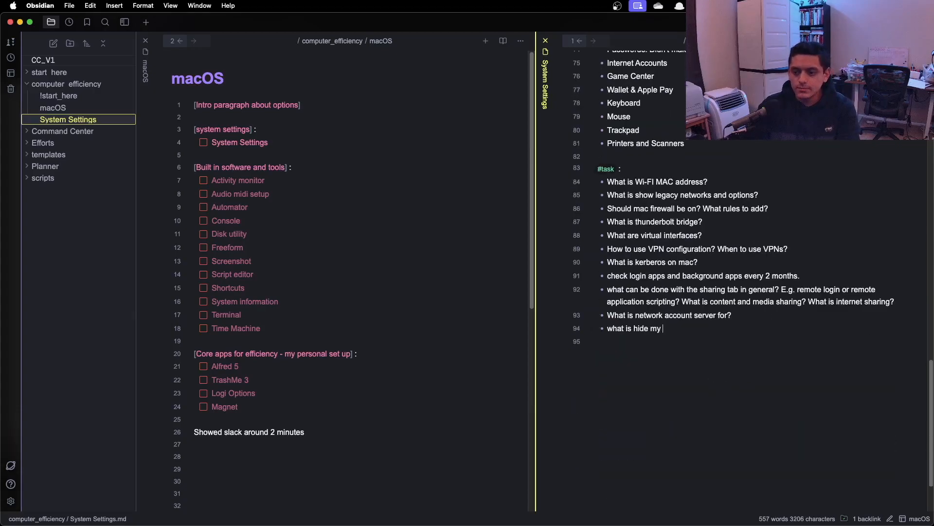
type("email dption i")
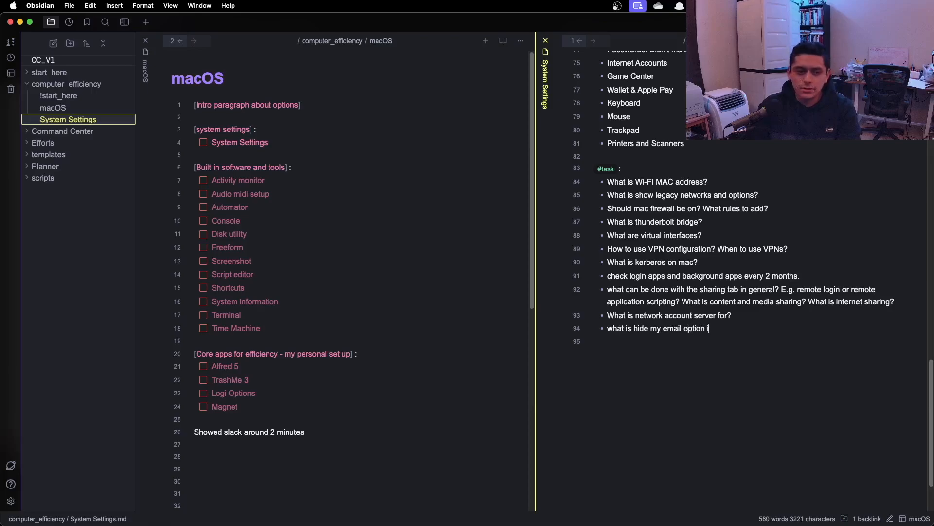
type("n iCo")
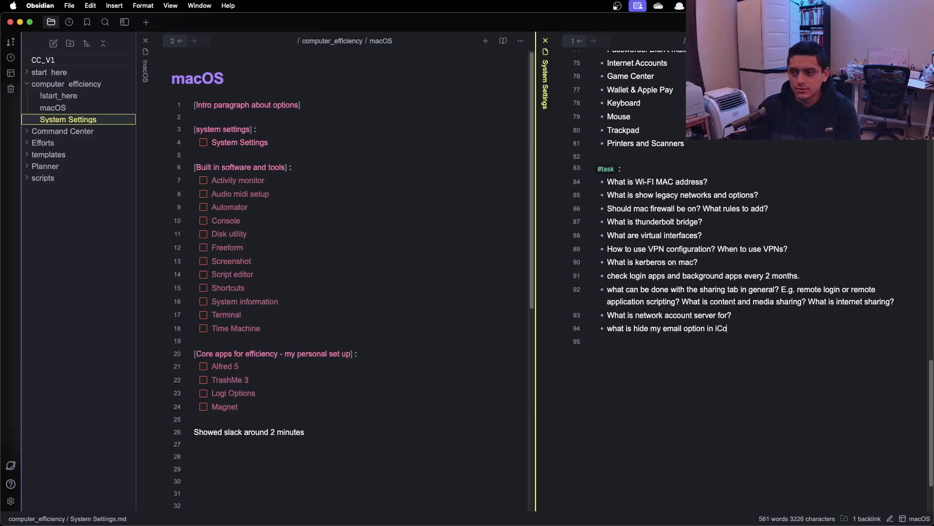
key("BackSpace")
type("loud?")
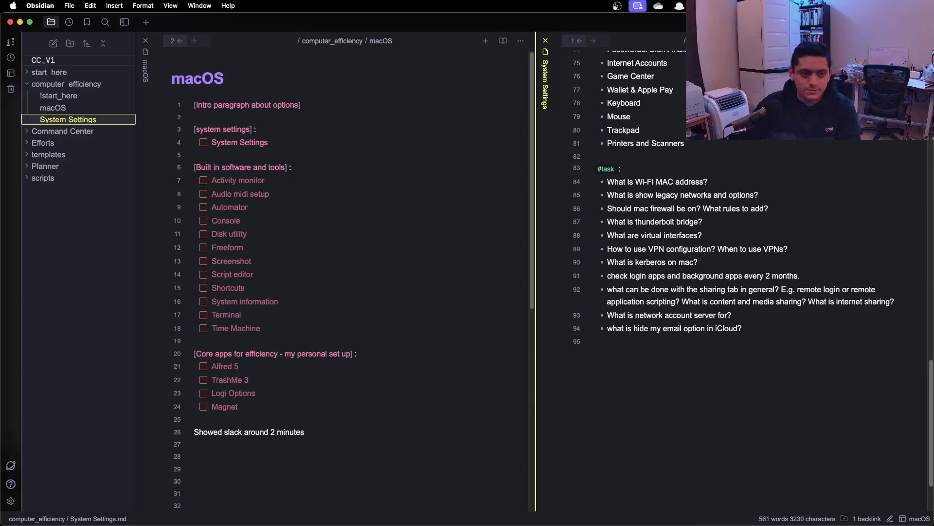
Step: Complete the Internet Accounts bullet with ": Remove all unused apps from using iCloud.", then switch away from the note
scroll(769, 296, "up", 10)
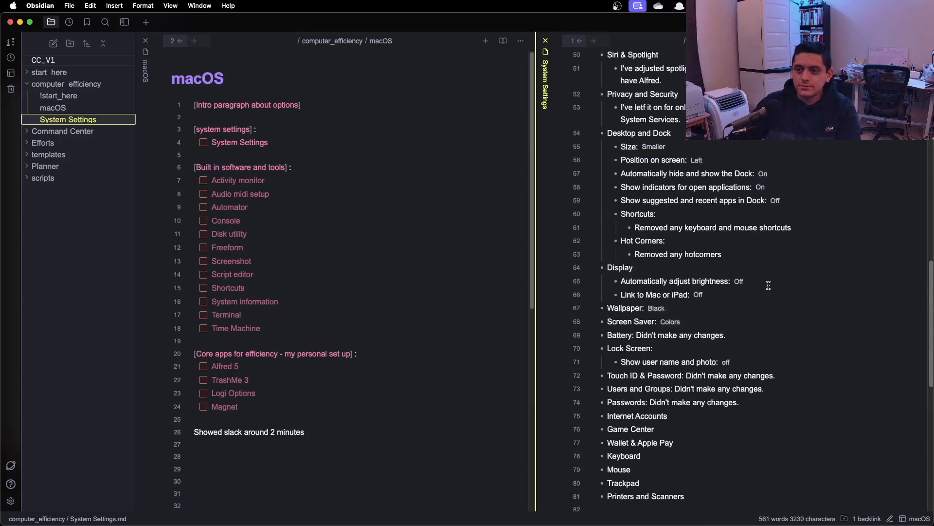
left_click(689, 346)
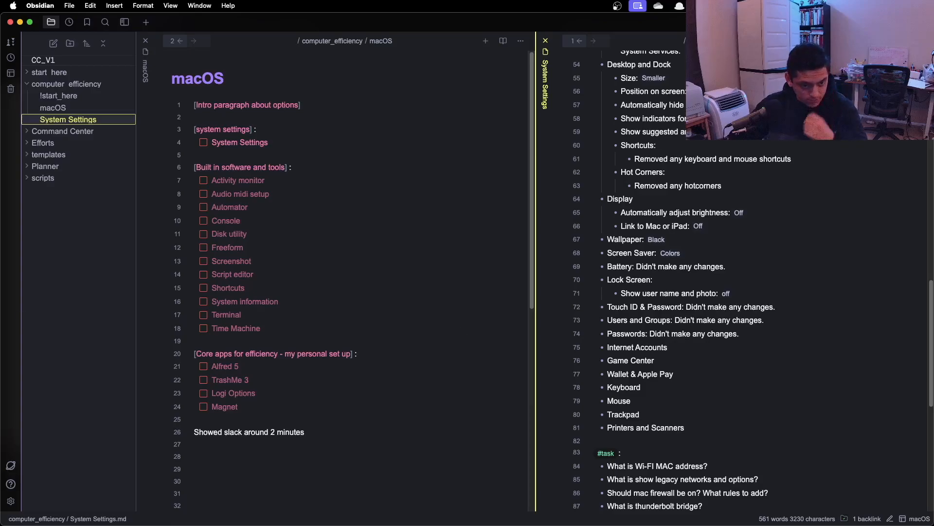
left_click(711, 351)
type(":")
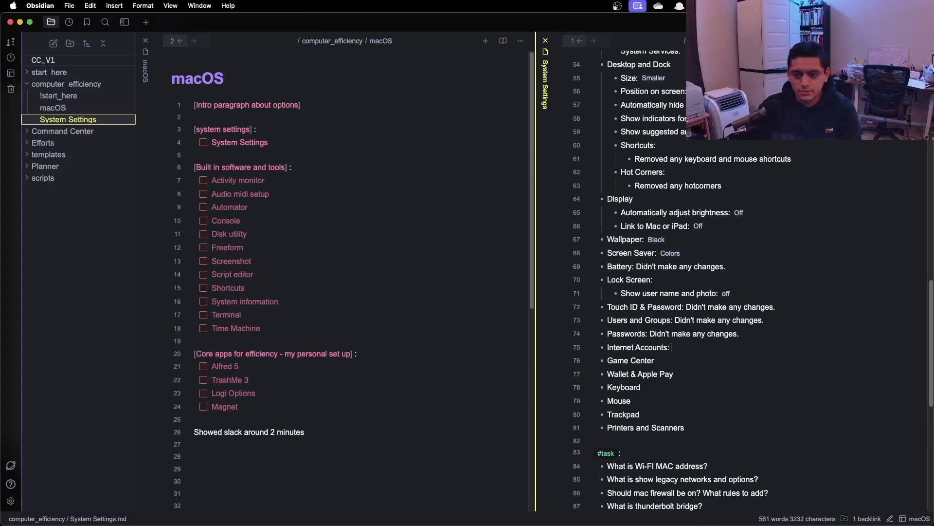
type(" Remove all")
type(" u")
type("nuse")
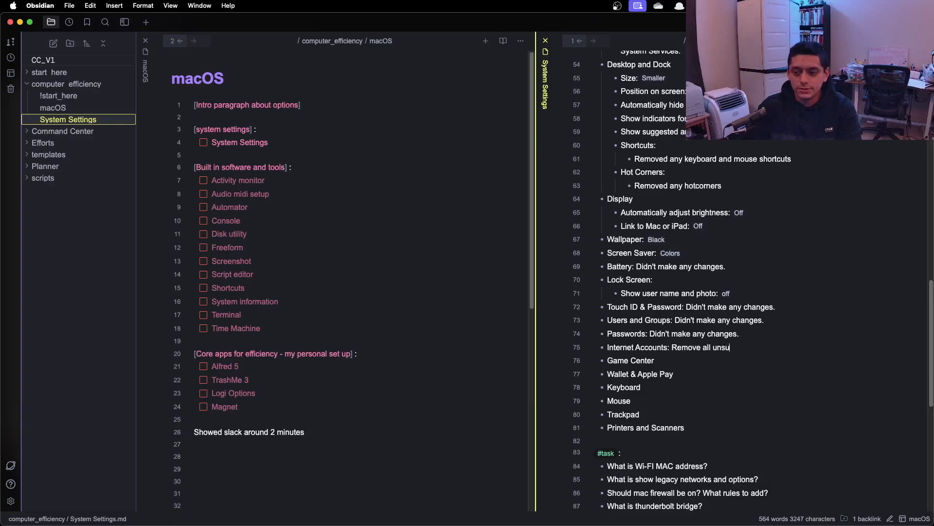
type("d app")
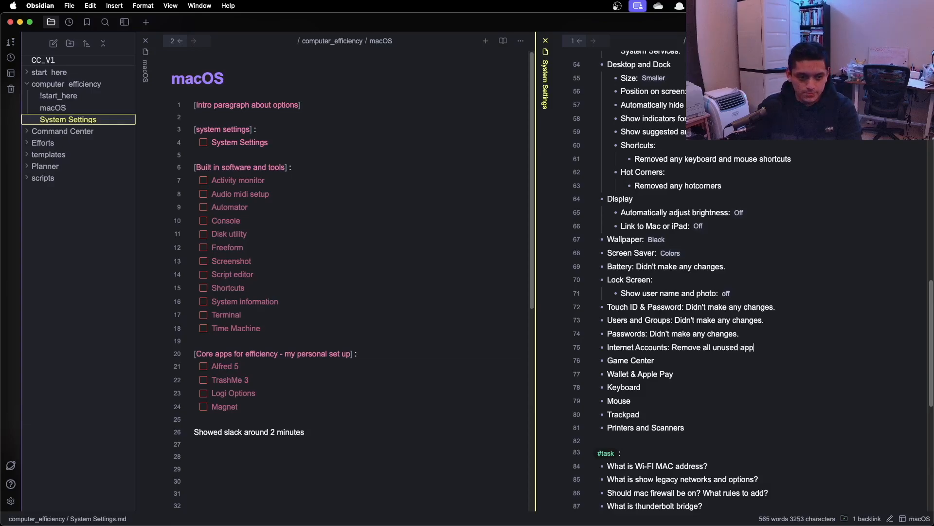
key("BackSpace")
type("s from ")
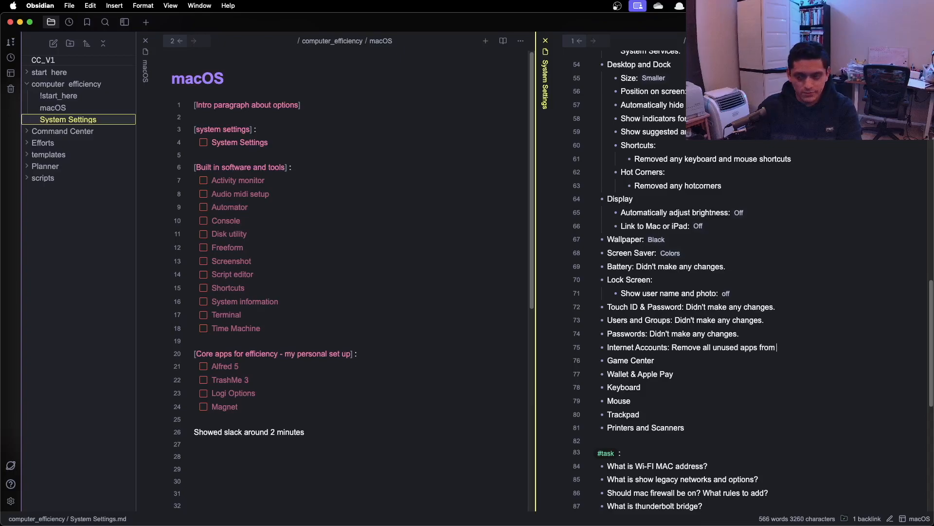
type("using iCloud.")
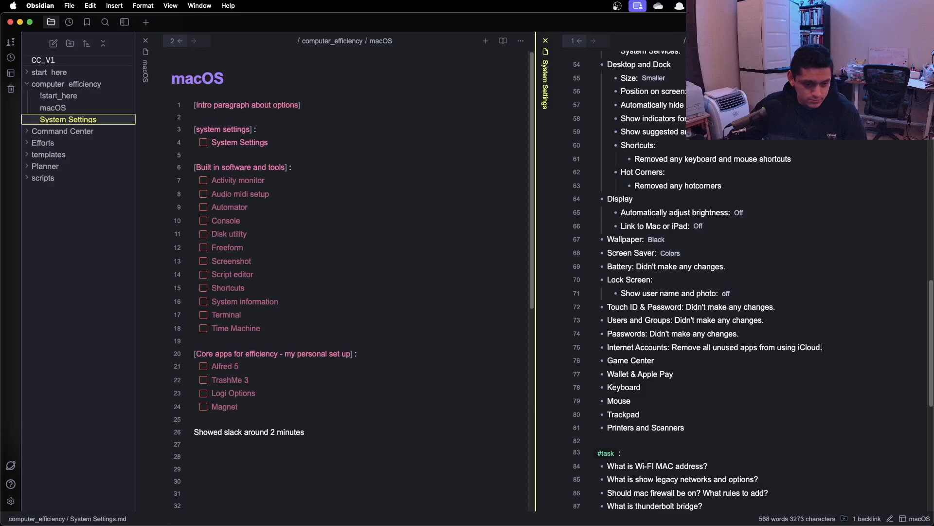
key("super+Tab")
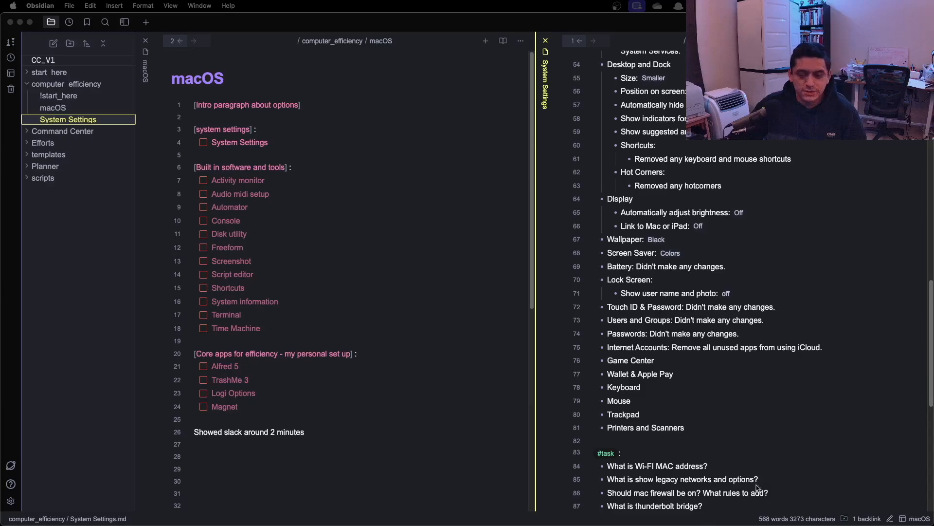
Step: Complete the Game Center bullet in the note with ": Signed out." and leave the note again
left_click(695, 366)
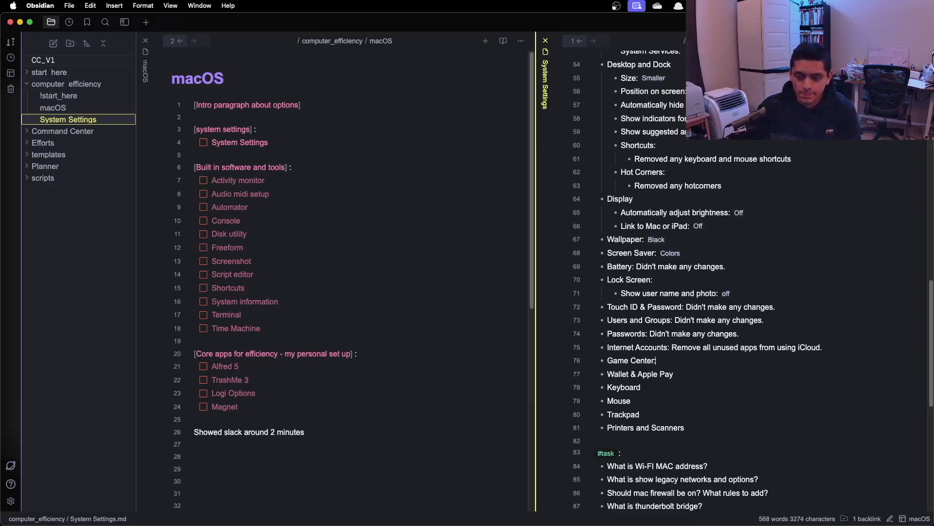
type(": Signed out.")
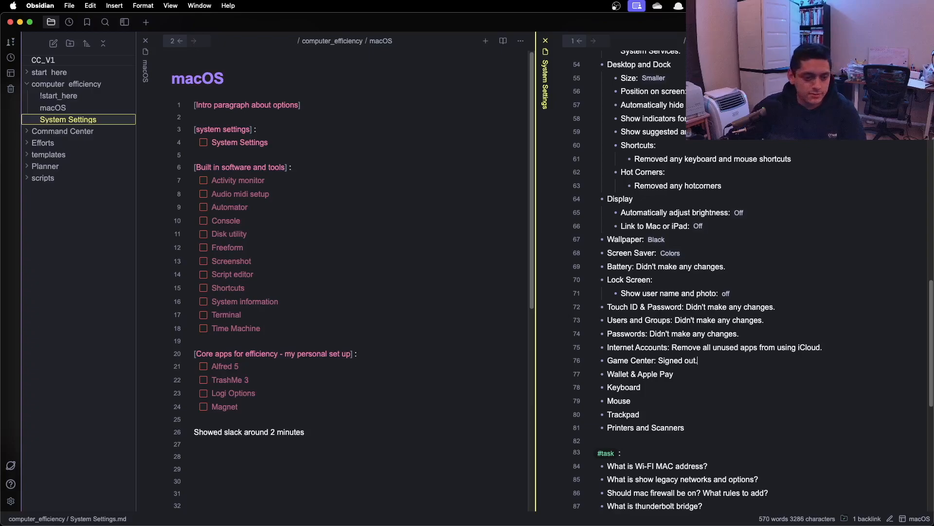
key("super+Tab")
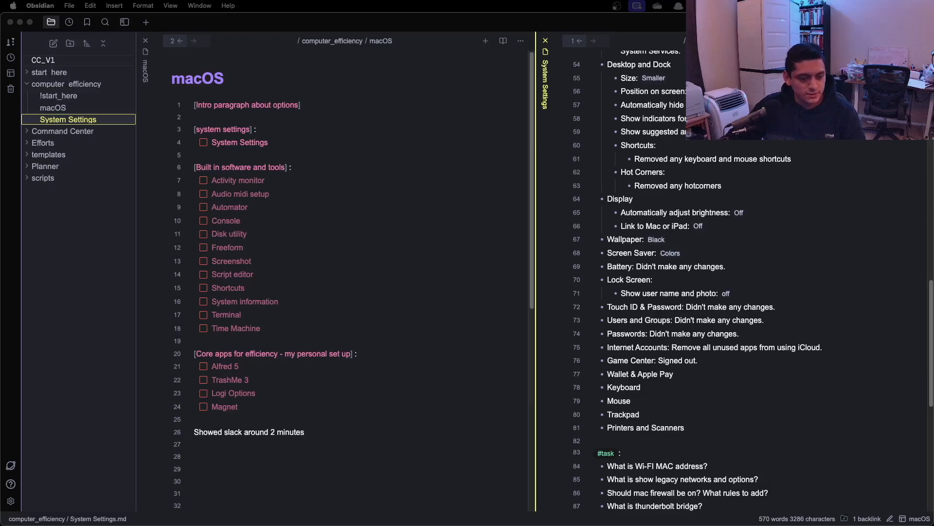
Step: Append ": Didn't make any changes." to the Wallet & Apple Pay bullet
left_click(723, 362)
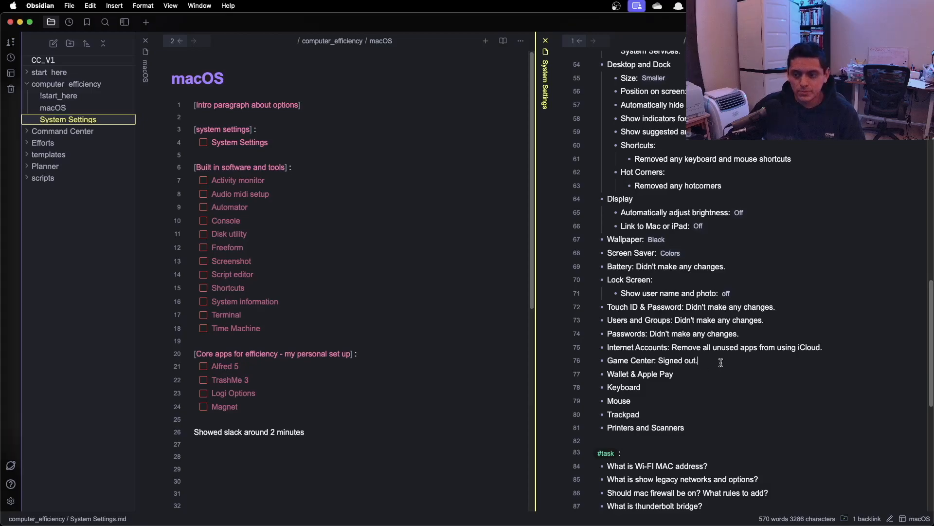
left_click(715, 377)
type(": Didn't make any changes.")
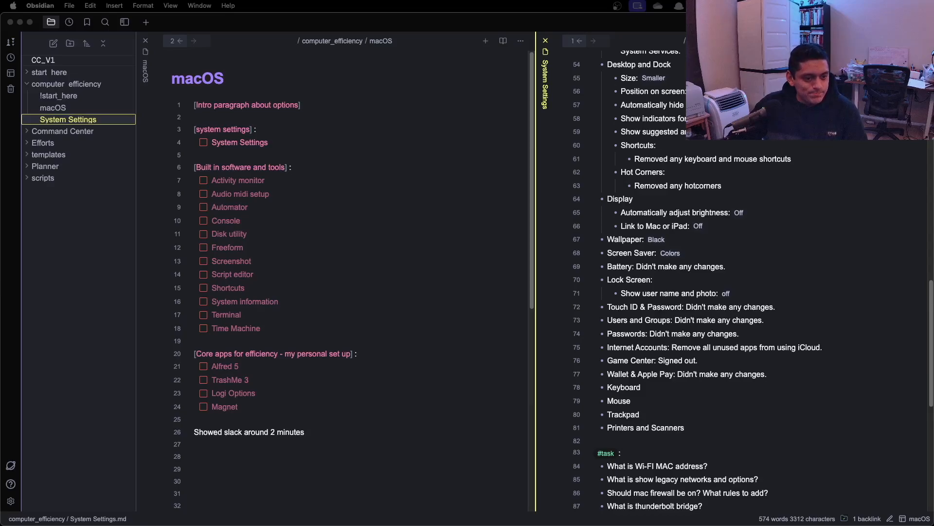
left_click(786, 412)
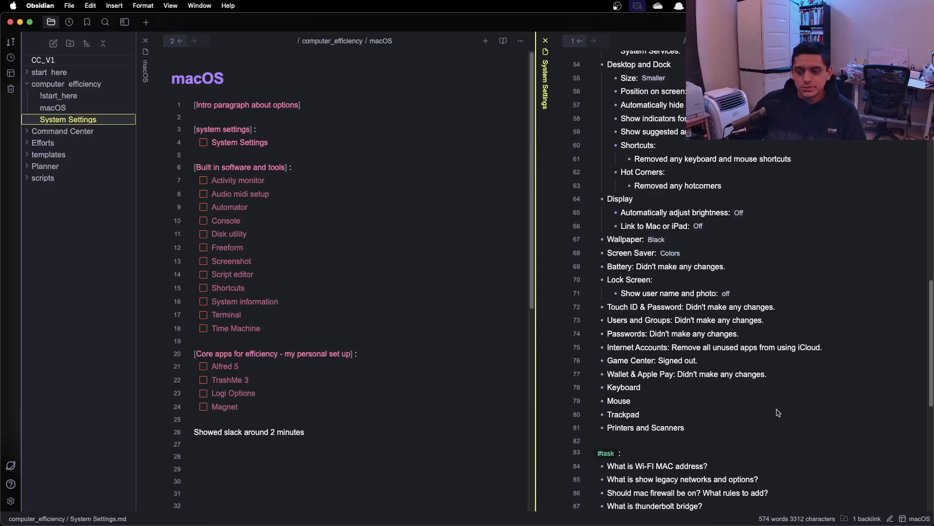
triple_click(699, 423)
type(": Didn't make any changes.")
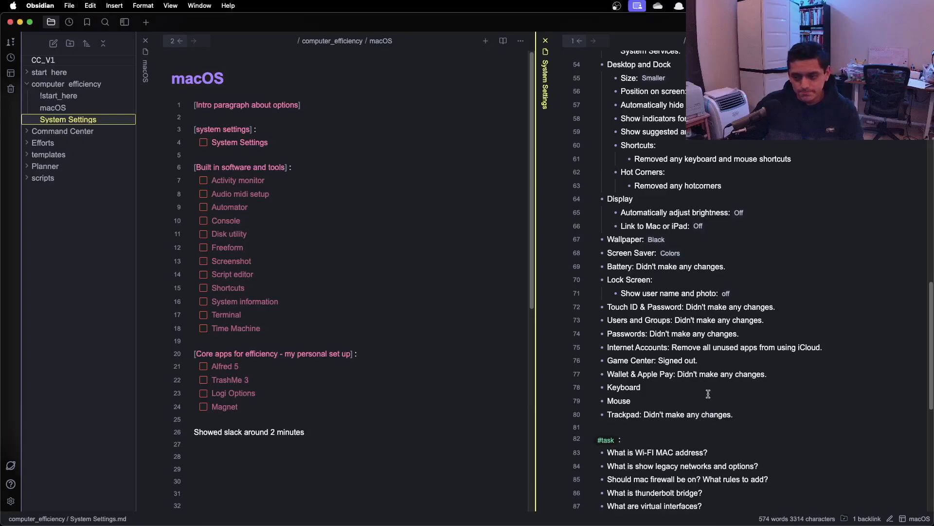
key("super+z")
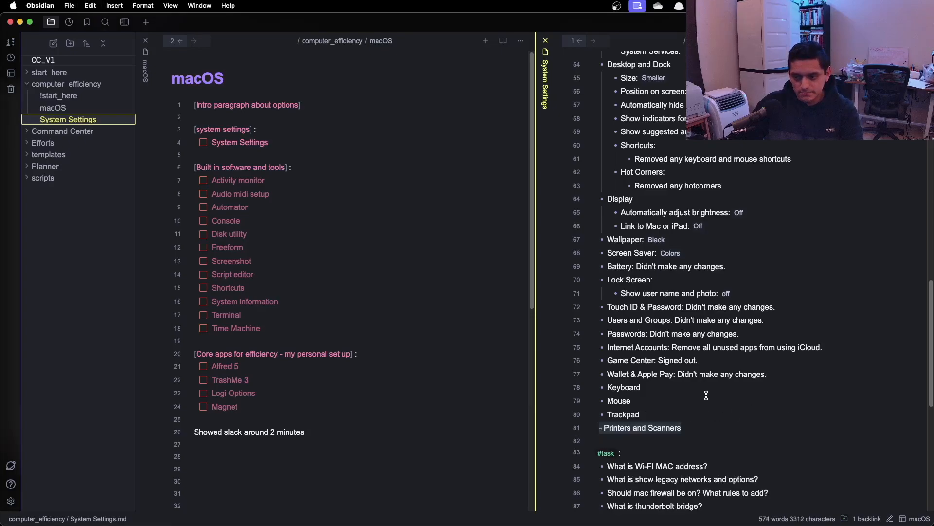
Step: Append ": Didn't make any changes." to Printers and Scanners, and add a colon after Keyboard, Mouse and Trackpad
left_click(706, 425)
type(": Didn't make any changes.")
left_click(676, 407)
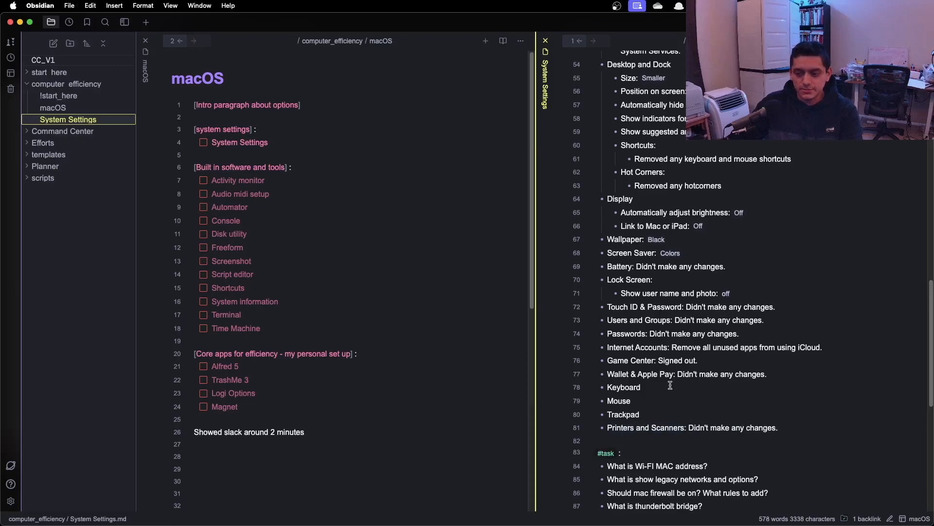
type(":")
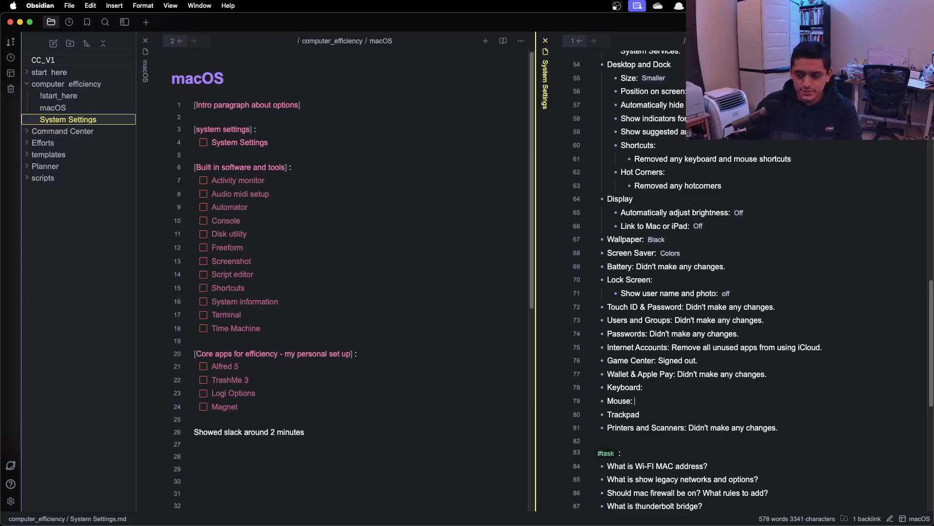
left_click(600, 427)
key("Left")
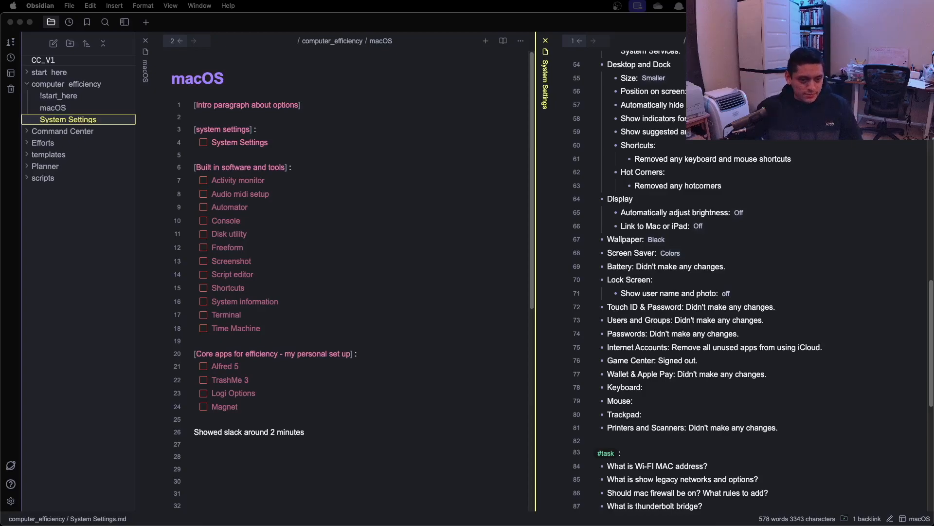
Step: Add the question "Are there any good text replacements?" as a new bullet at the end of the #task list
left_click(717, 285)
scroll(717, 292, "down", 5)
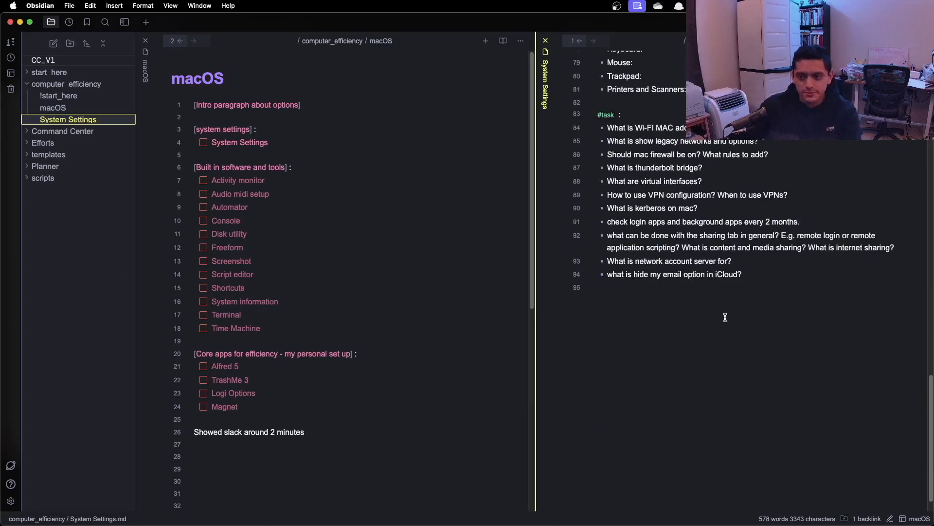
type("- A")
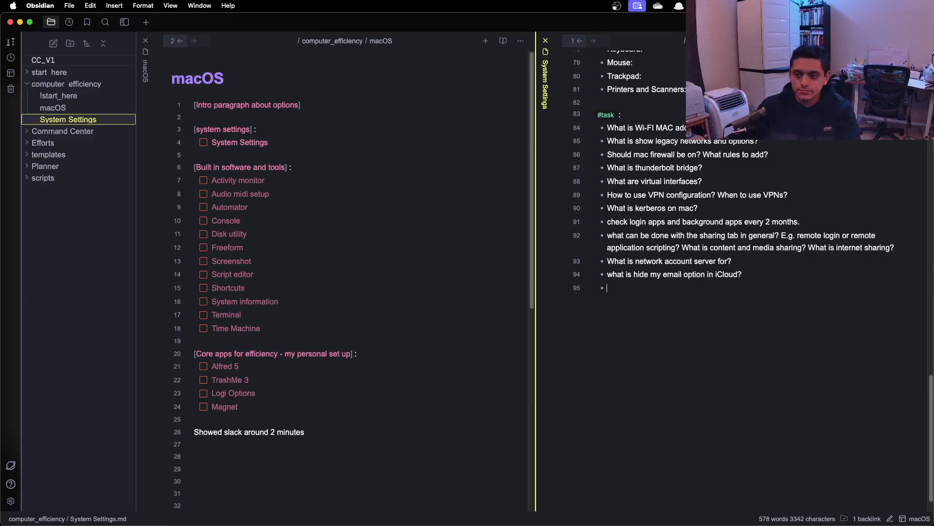
type("re there any ")
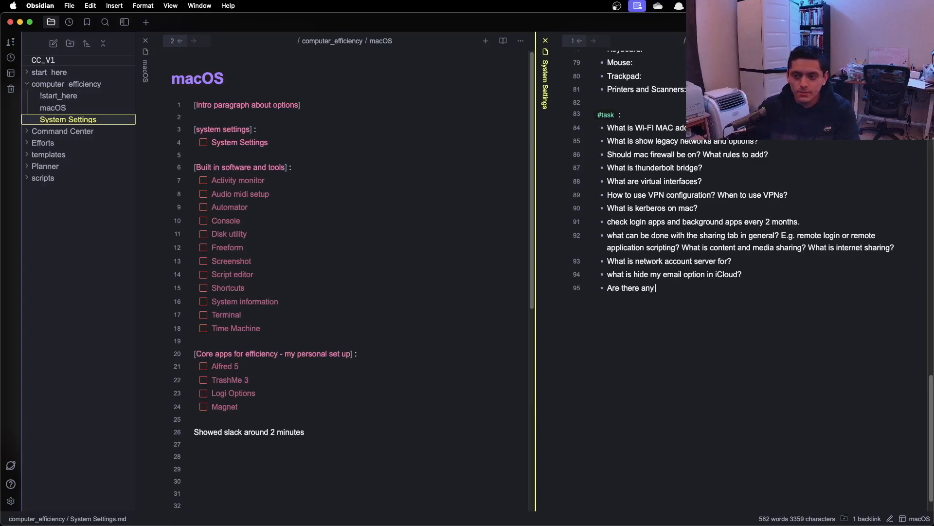
type("godd text ")
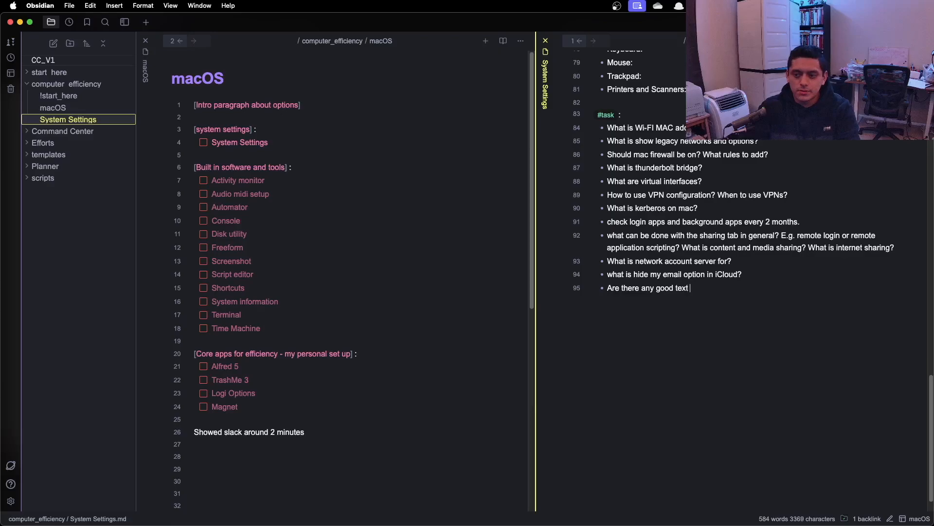
type("replacements?")
key("Return")
key("BackSpace")
key("BackSpace")
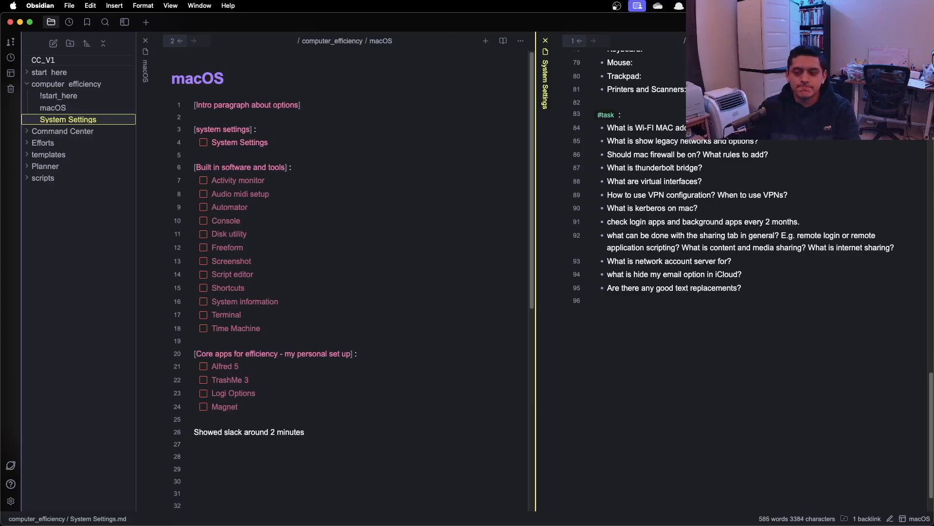
Step: Extend the text replacements question to end with "to have? emergency things to have?" and start an empty bullet below it
type("to")
key("BackSpace")
key("BackSpace")
key("BackSpace")
key("BackSpace")
type("to have? ")
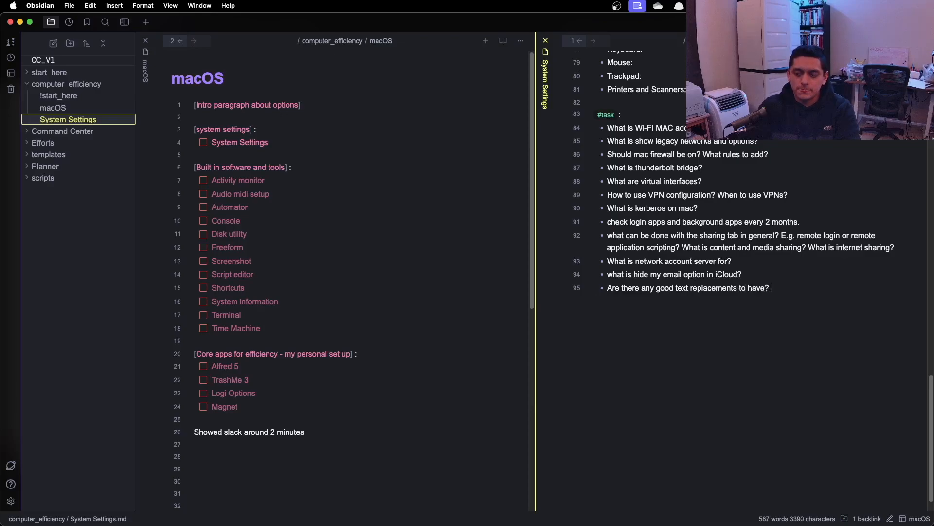
type("emergency")
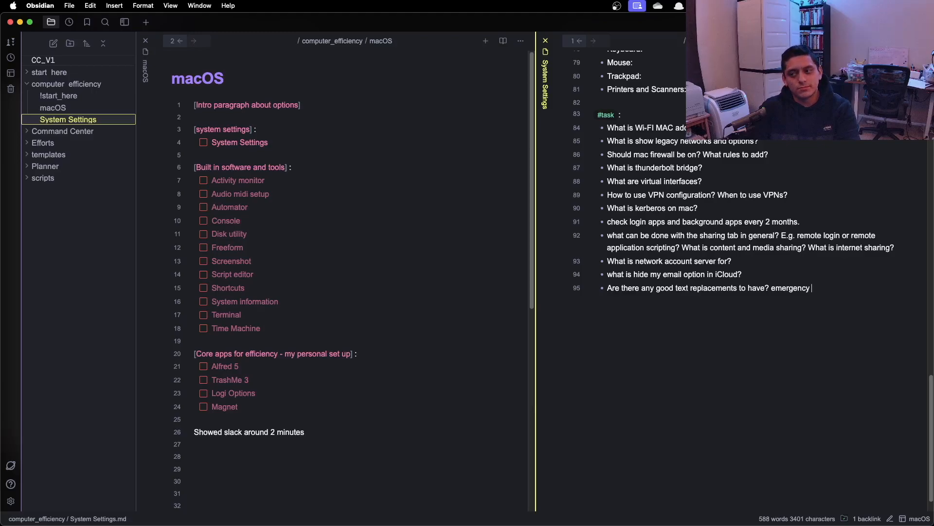
type("things to have")
type("?")
key("Return")
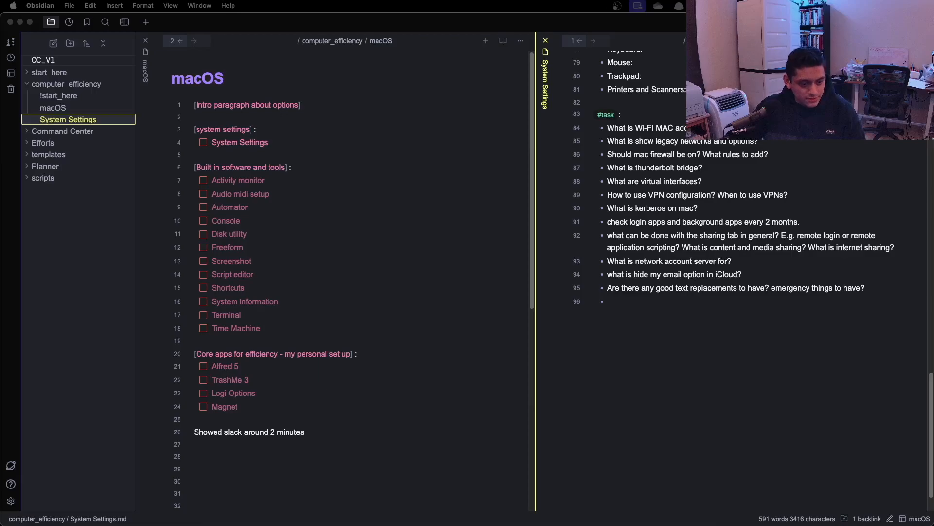
Step: Switch to the Keyboard settings in System Settings and disable the "Turn Dock hiding on/off" keyboard shortcut under Launchpad & Dock
left_click_drag(0, 43, 131, 41)
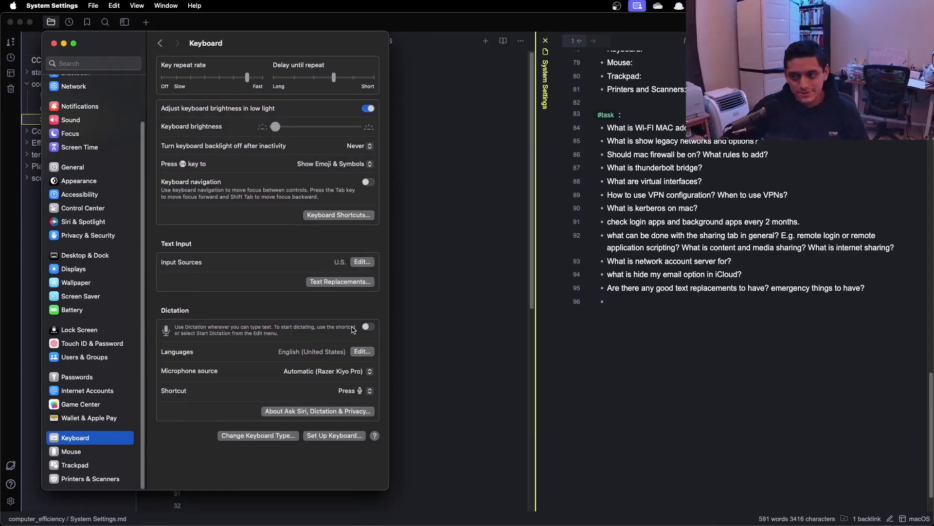
left_click(344, 220)
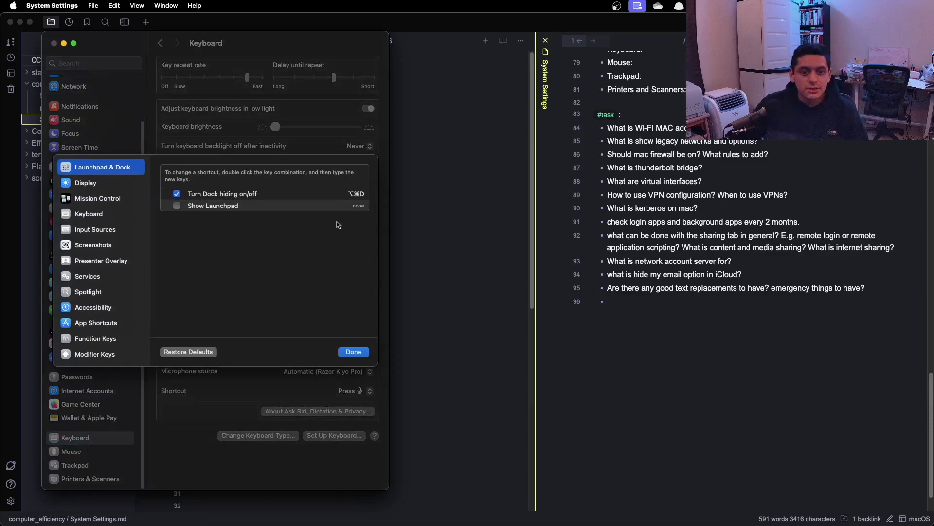
left_click(177, 194)
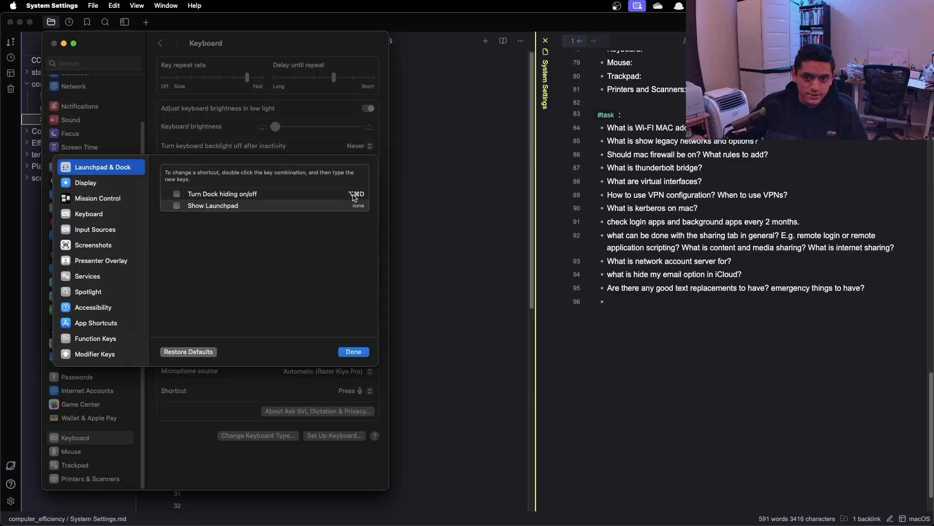
Step: Switch to the System Settings note in Obsidian and add a nested bullet "Keyboard Shortcuts:" under Keyboard
left_click(708, 225)
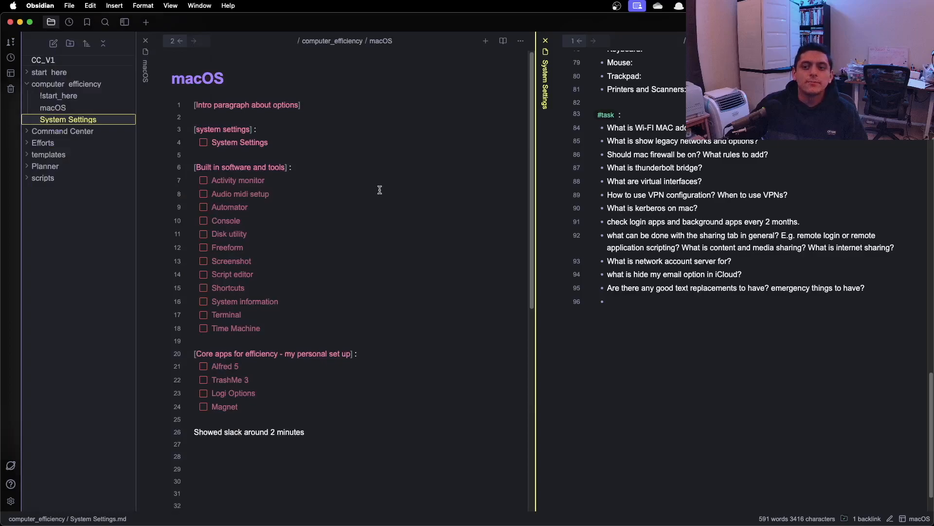
key("ctrl+alt+Right")
scroll(737, 198, "right", 5)
scroll(723, 202, "right", 2)
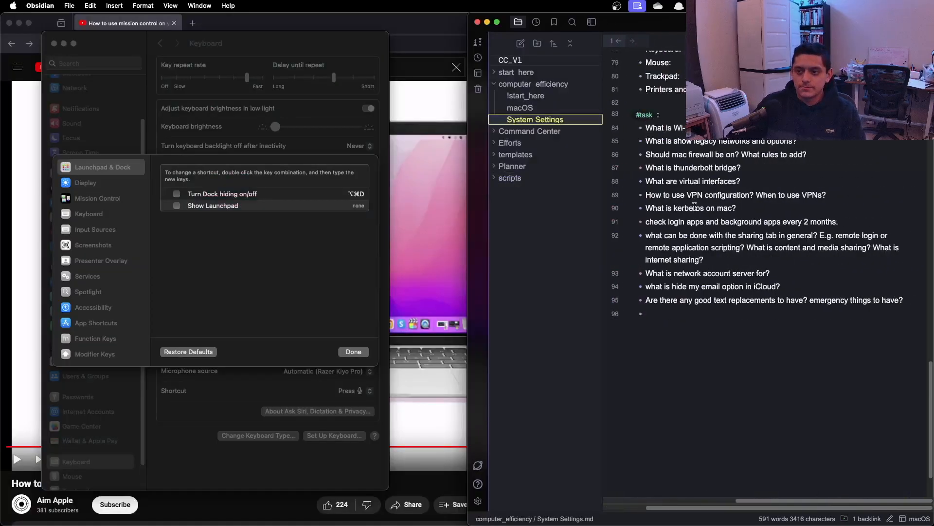
scroll(708, 257, "up", 10)
left_click(727, 344)
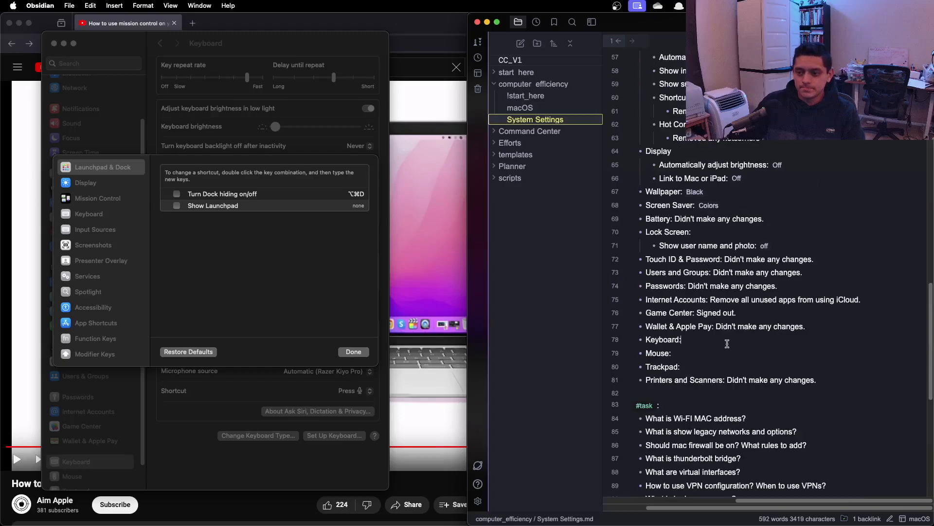
key("Return")
type("Key")
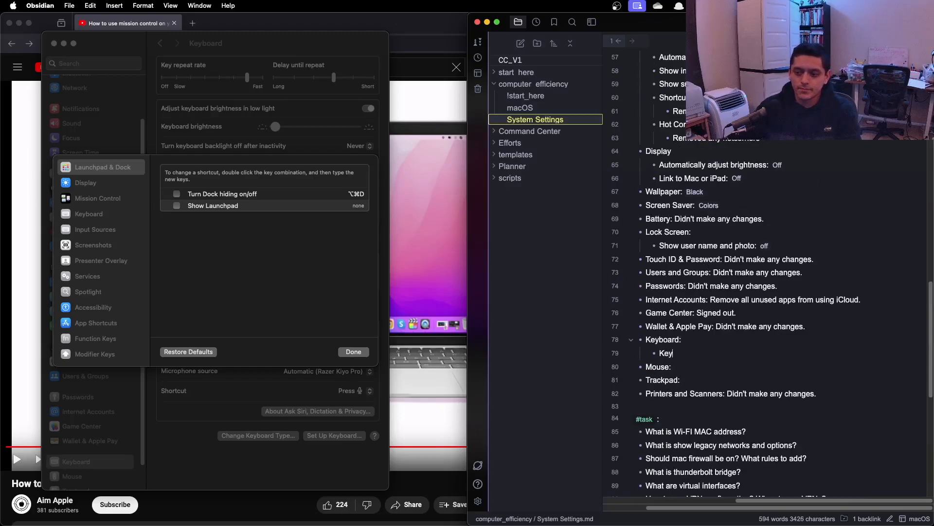
type("board Shortcuts:")
Step: Add the sub-bullet "Turn Dock hiding on/off" under Keyboard Shortcuts and start an empty bullet below it
key("Return")
key("Tab")
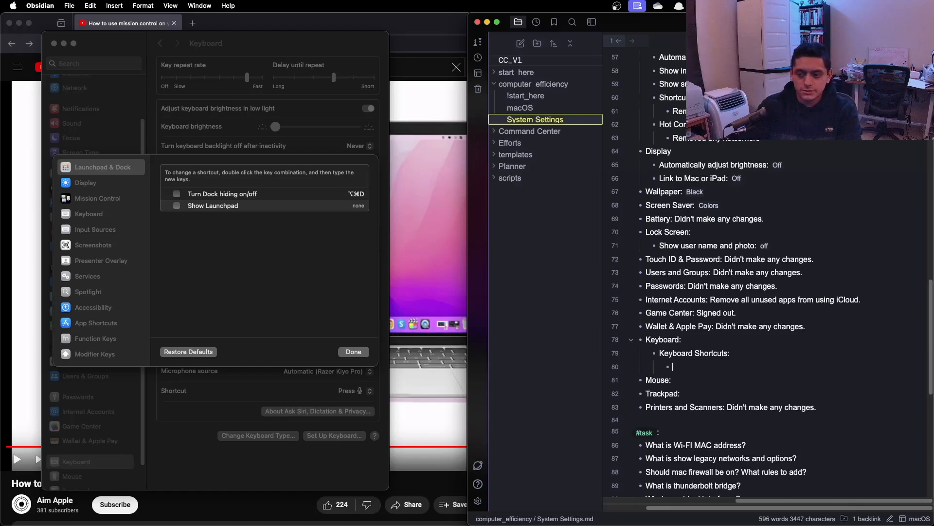
type("Turn Dock")
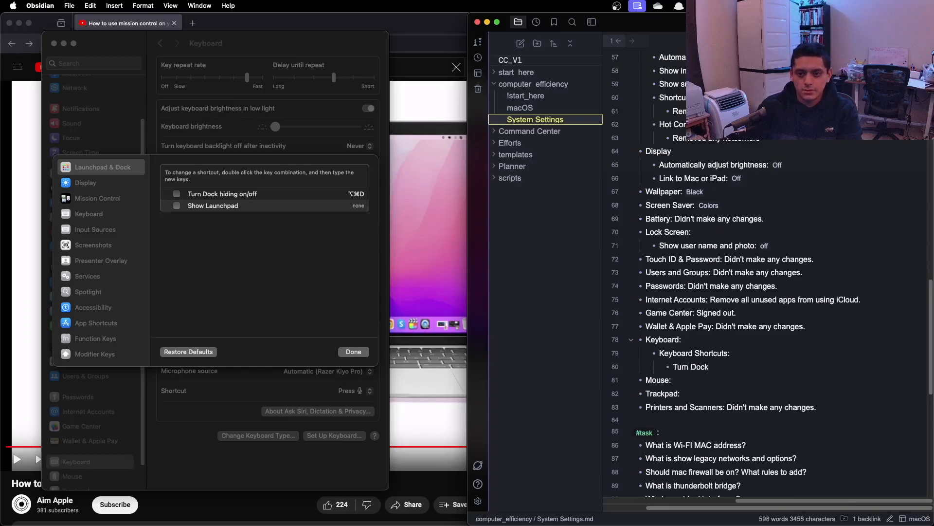
type(" hiding on/off")
key("Return")
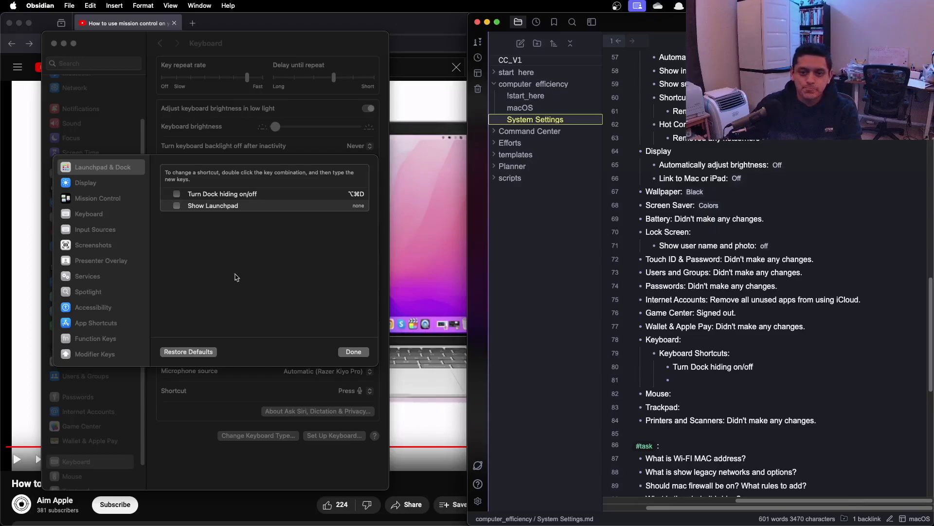
Step: Switch to System Settings and try disabling the Decrease and Increase display brightness shortcuts under Display, restoring both to enabled
left_click(194, 272)
left_click(97, 187)
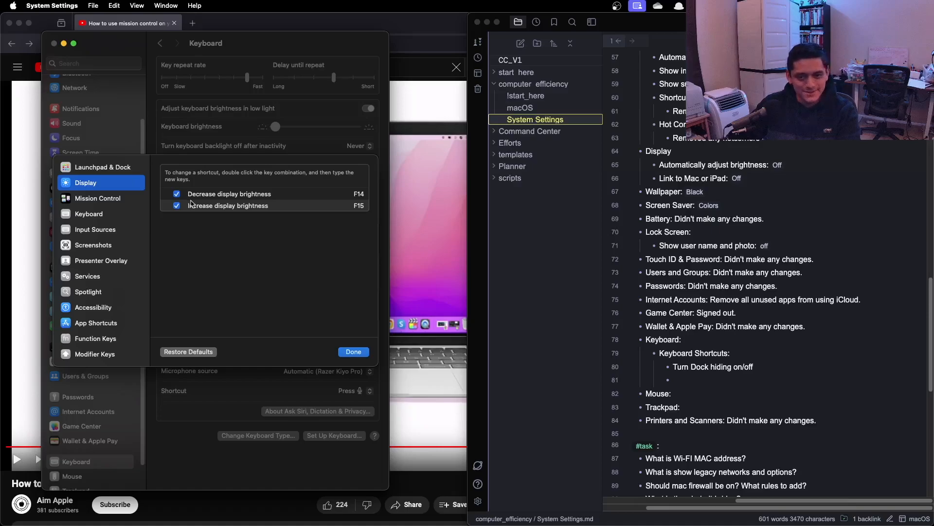
left_click(177, 194)
left_click(177, 206)
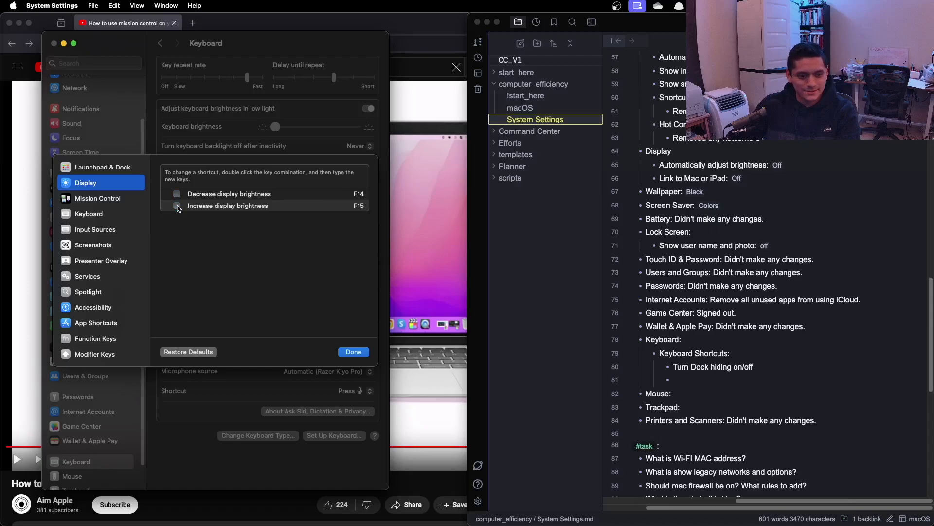
left_click(177, 206)
left_click(177, 195)
left_click(177, 205)
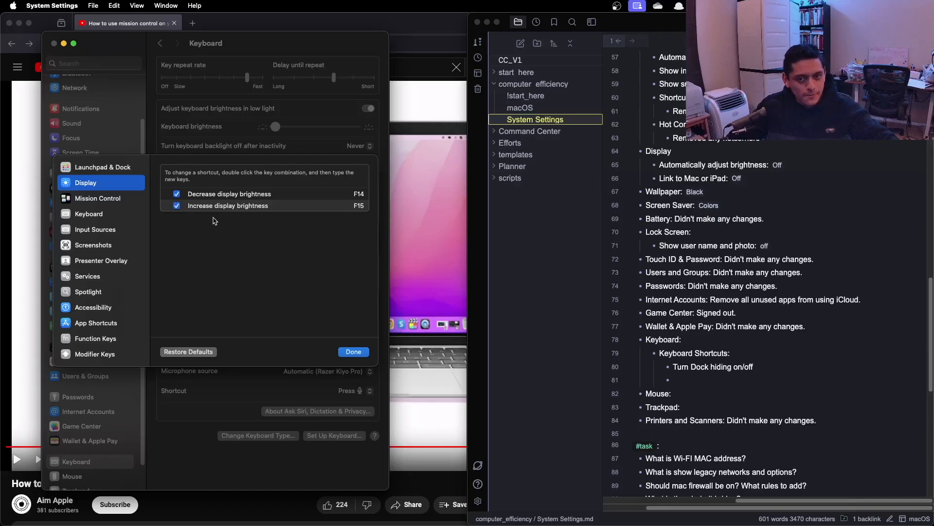
left_click(176, 194)
left_click(177, 206)
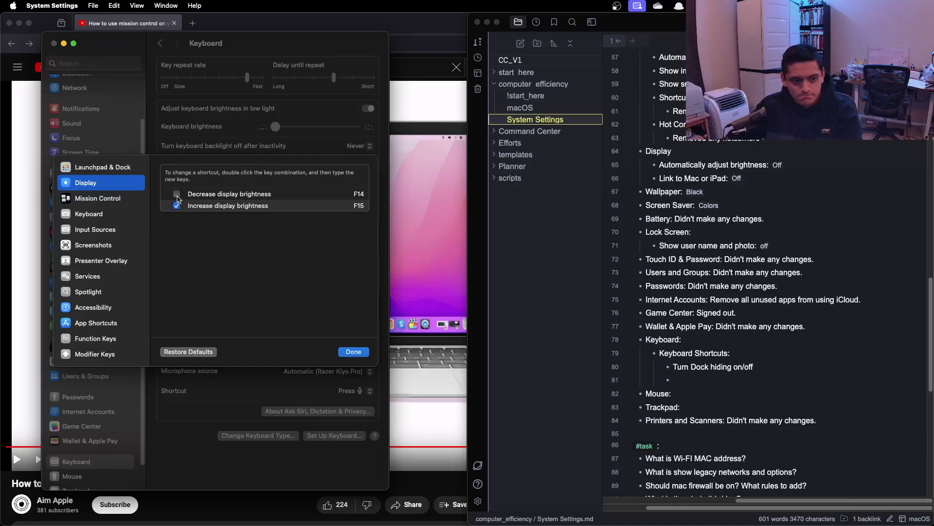
left_click(178, 196)
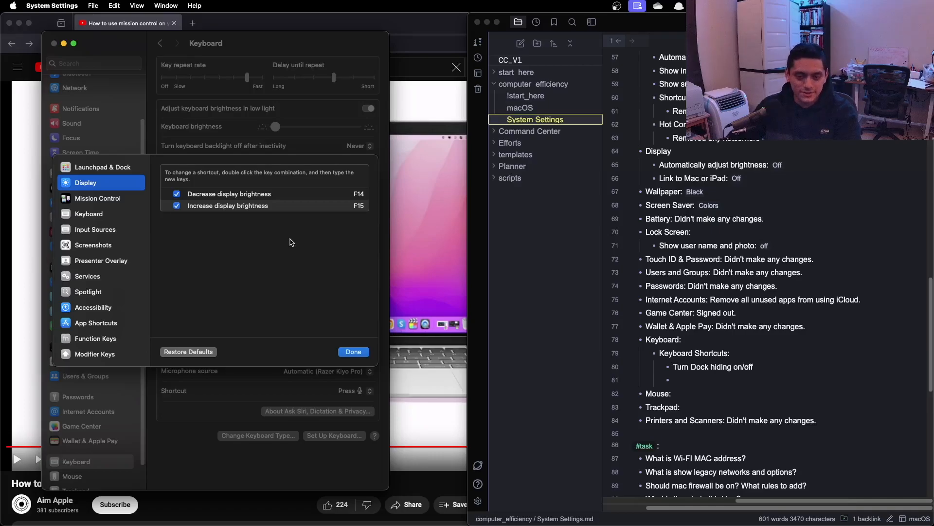
Step: Under the Mission Control shortcuts, disable "Turn Do Not Disturb on/off" and "Turn Stage Manager on/off"
left_click(120, 205)
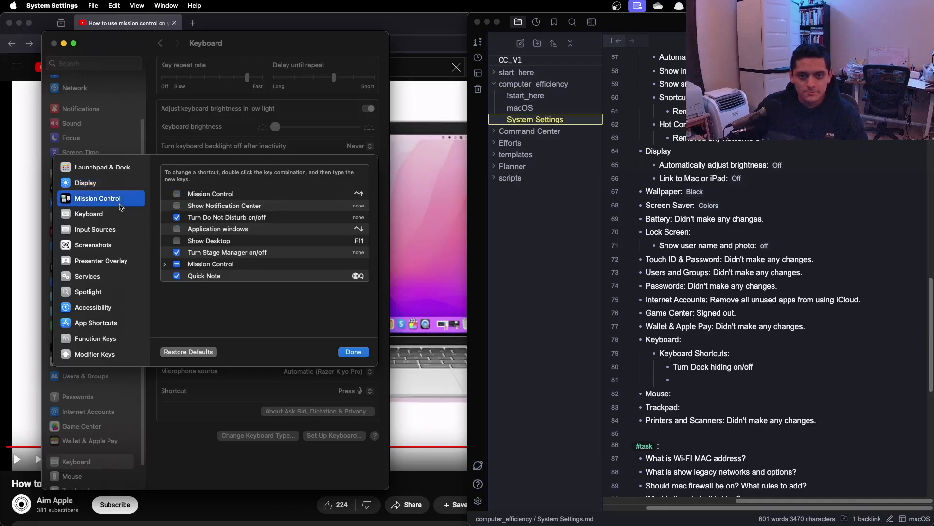
left_click(177, 218)
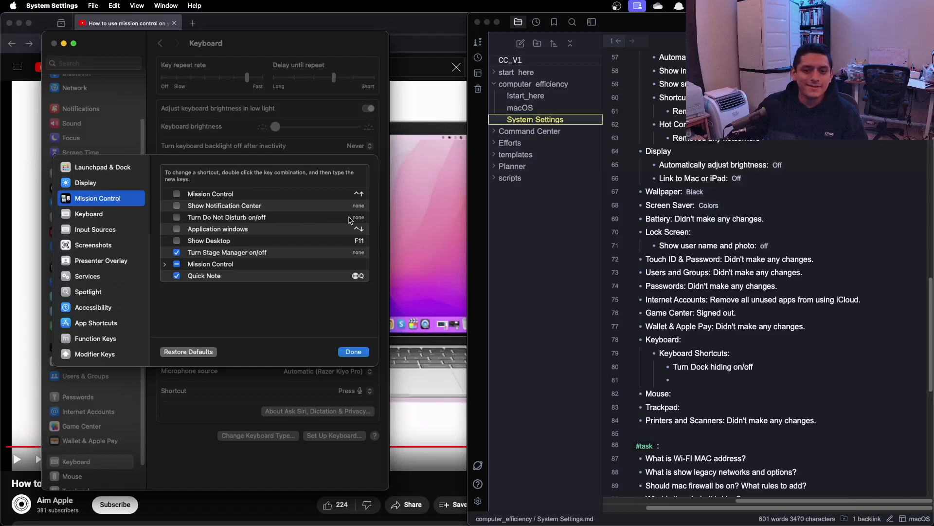
left_click(177, 218)
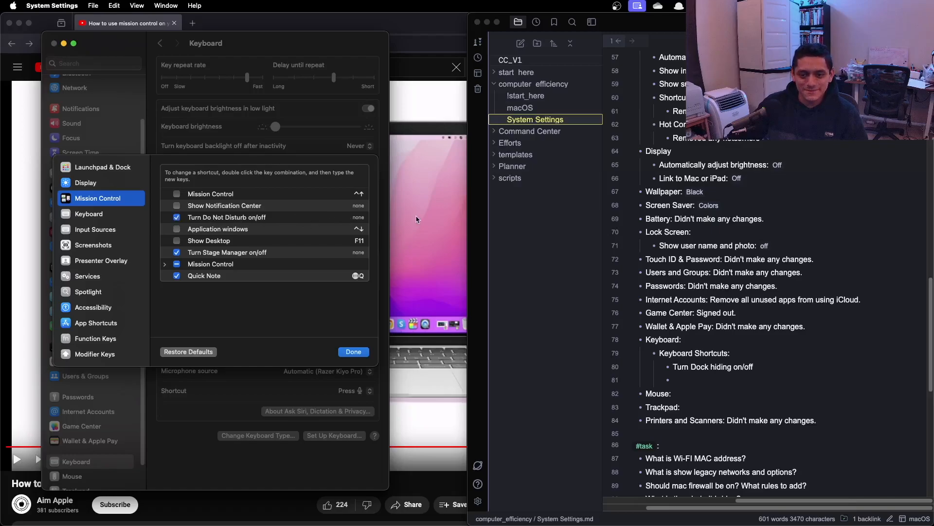
left_click(176, 217)
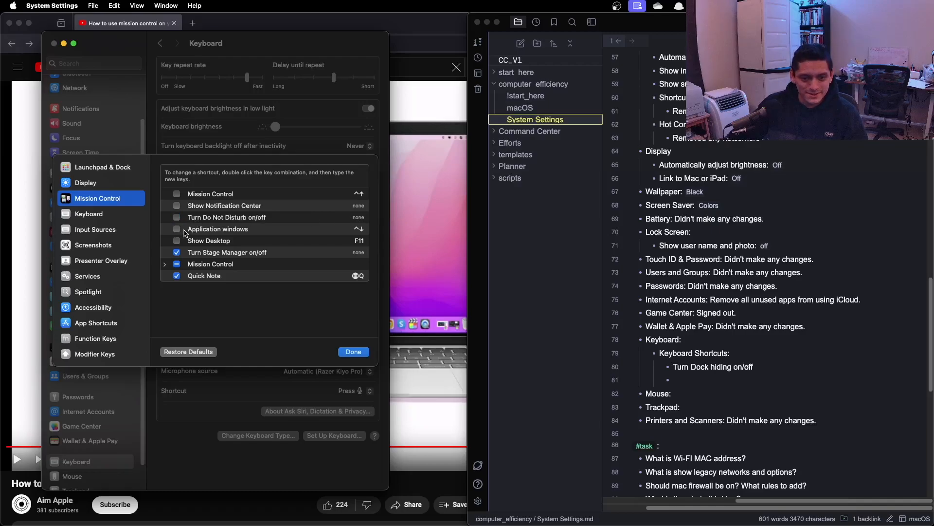
left_click(176, 252)
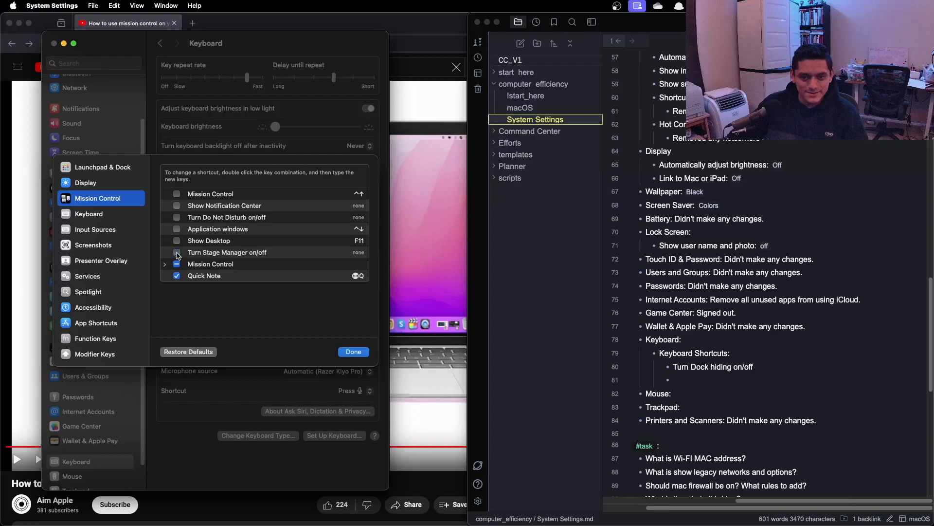
Step: Disable the whole nested Mission Control shortcut group, expand it, and disable the Quick Note shortcut
left_click(177, 265)
left_click(177, 266)
left_click(165, 265)
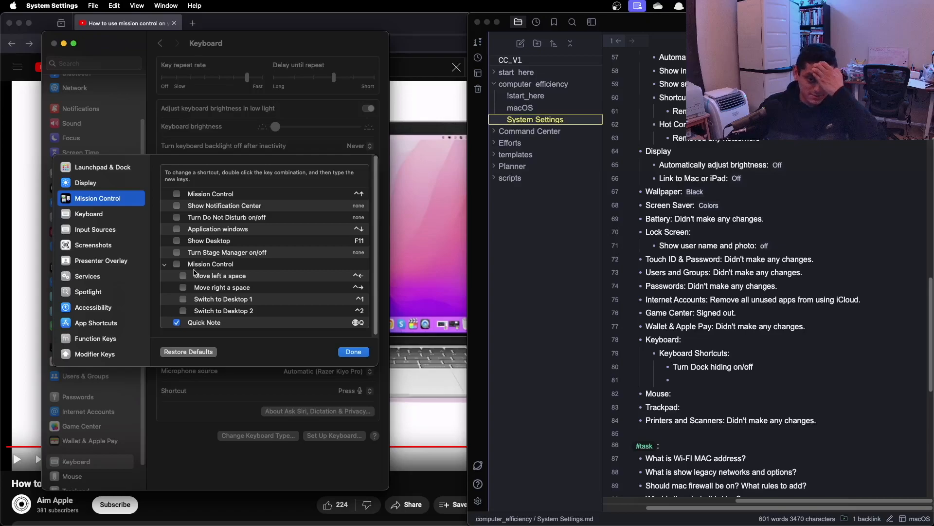
left_click(176, 322)
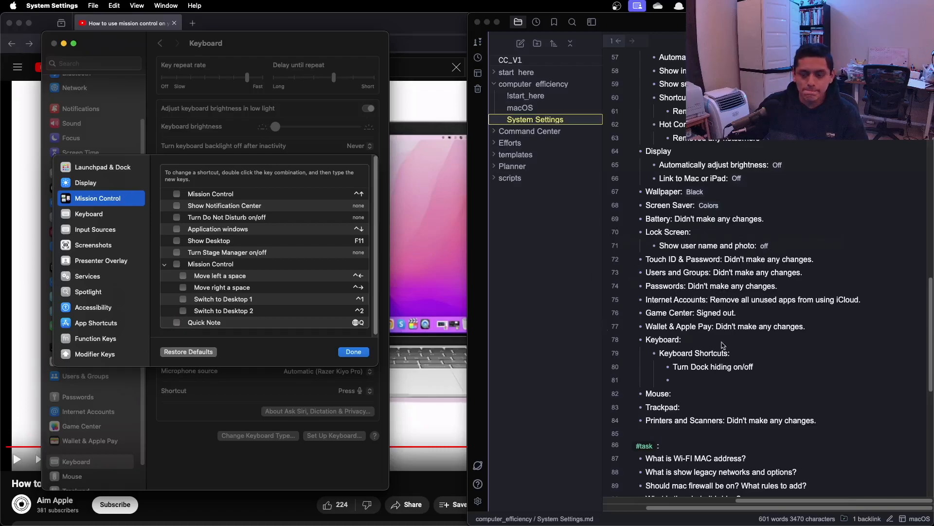
Step: Switch to the note, add the bullet "Turn off Misson Control shortcuts" under Keyboard Shortcuts, and start an empty bullet below it
left_click(790, 362)
type("T")
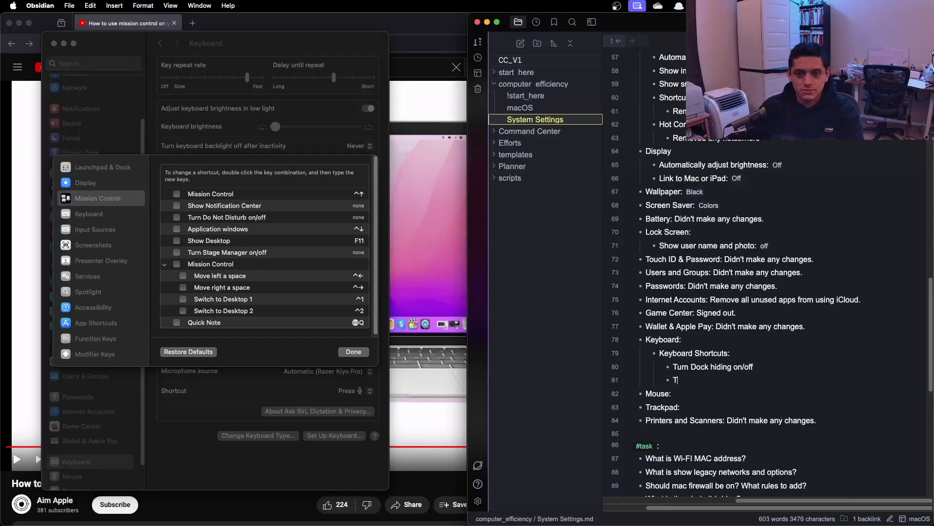
type("urn off Misson Control shortcuts")
key("Return")
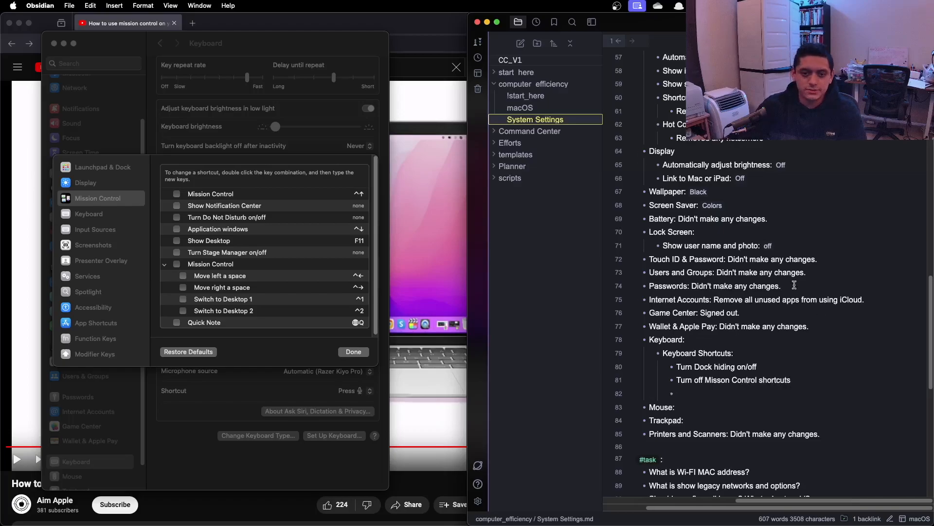
Step: Show the Keyboard category of shortcuts in System Settings and enter and erase test characters in the note's empty bullet
left_click(100, 214)
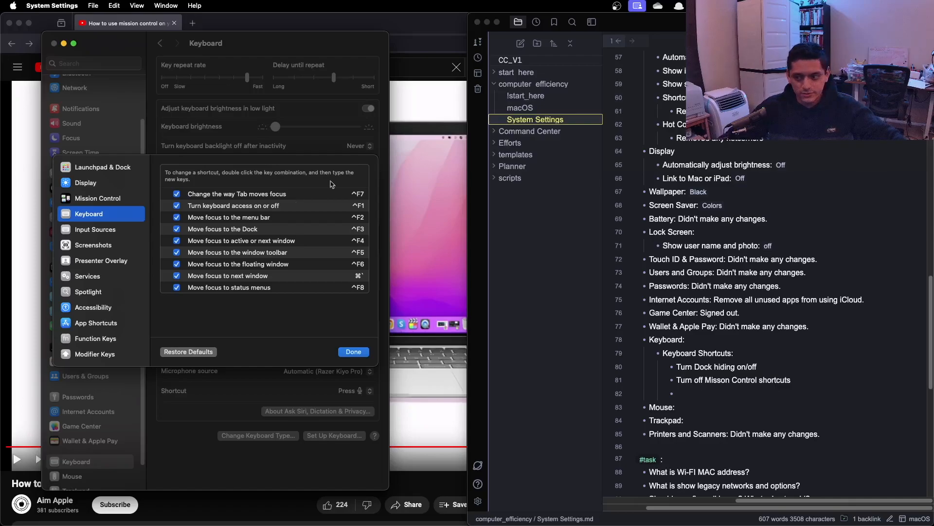
left_click(751, 399)
type("of")
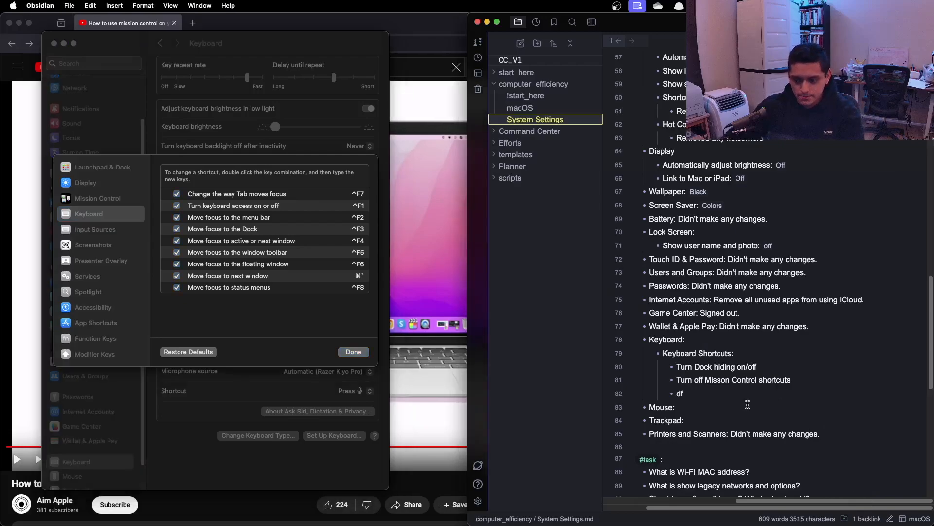
key("BackSpace")
key("BackSpace")
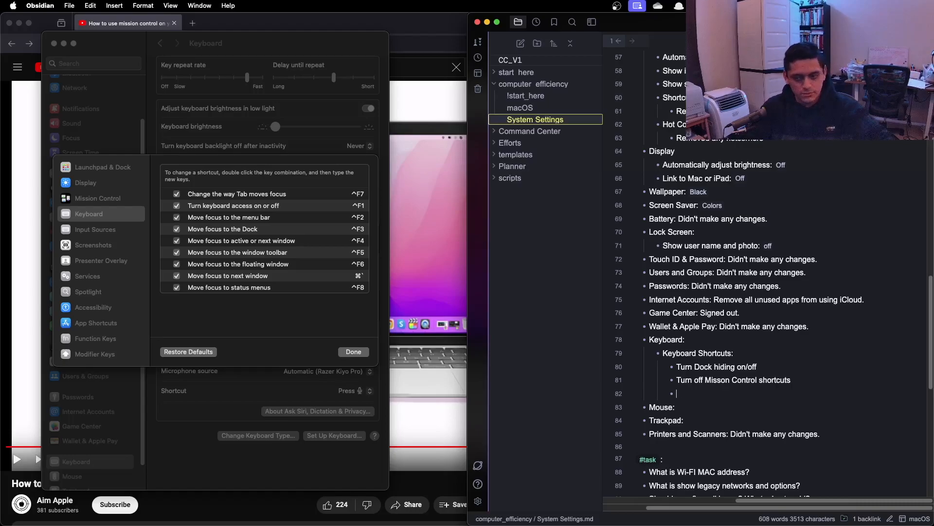
key("BackSpace")
key("BackSpace")
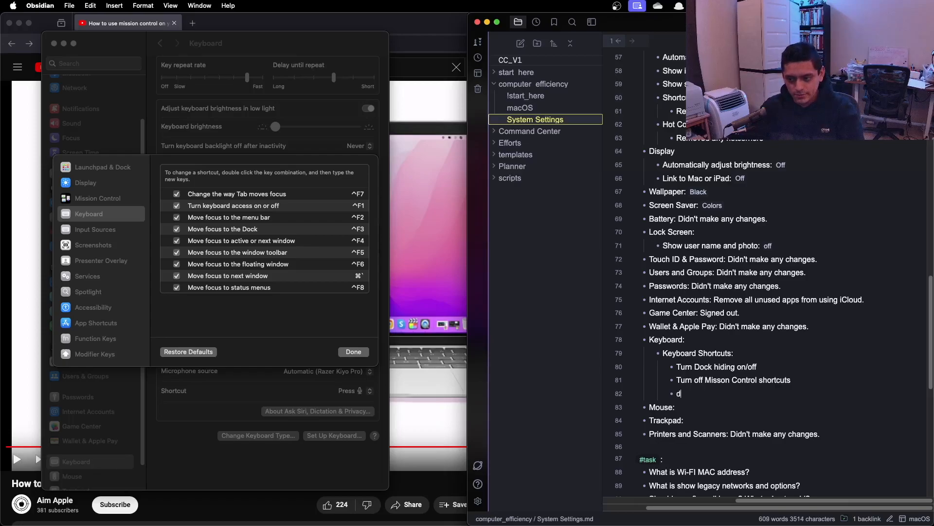
type("d")
key("BackSpace")
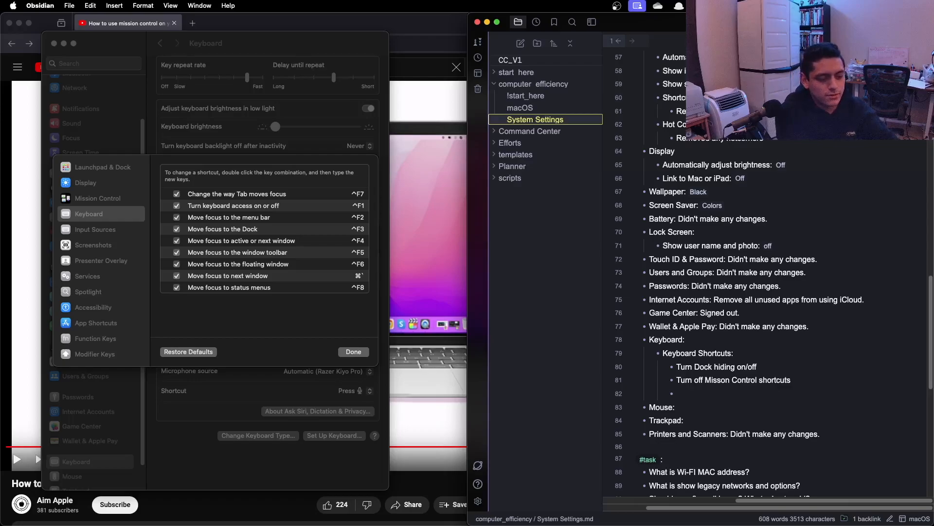
Step: Disable the shortcuts that move focus to the menu bar, Dock, active or next window, window toolbar and floating window, and finish the shortcut settings
type("dd")
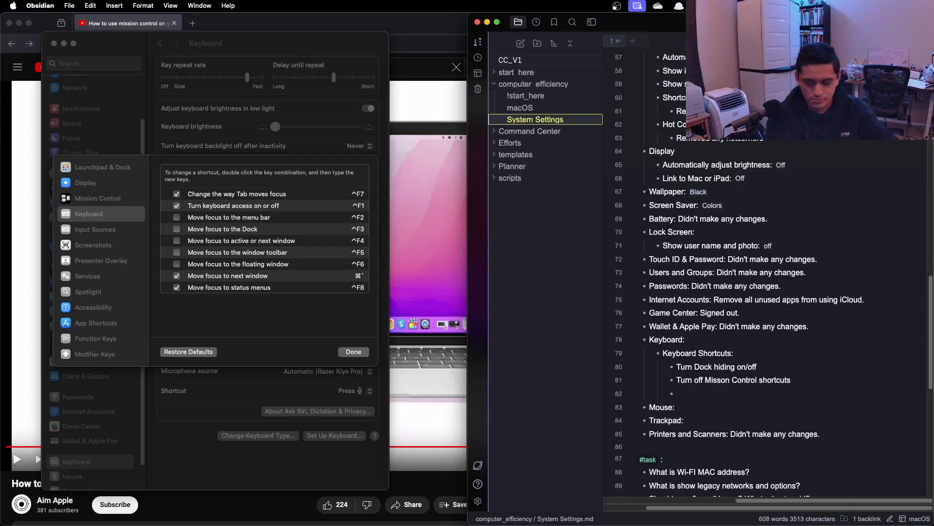
type("f")
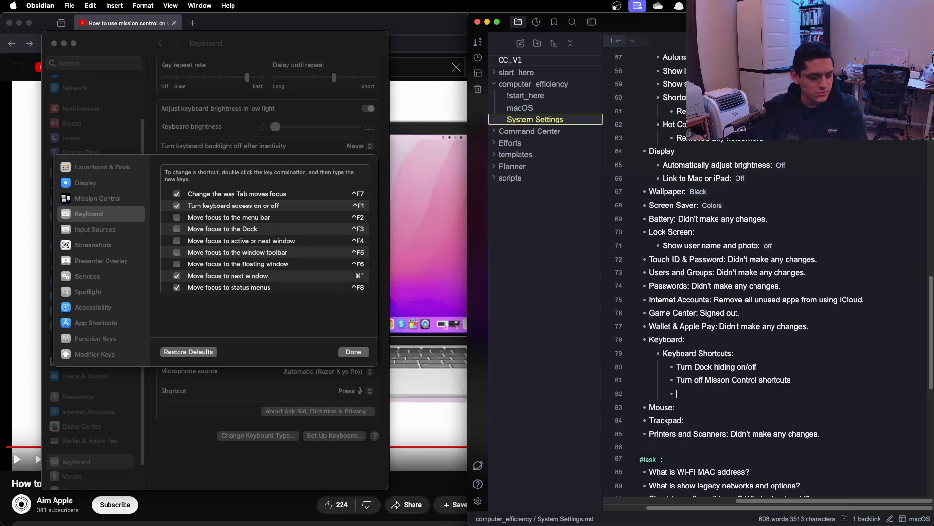
type("d")
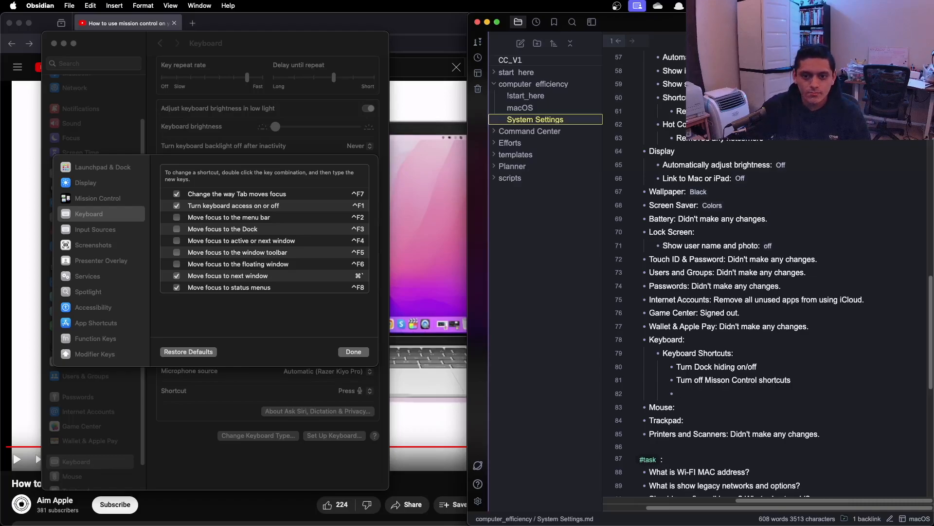
left_click(253, 312)
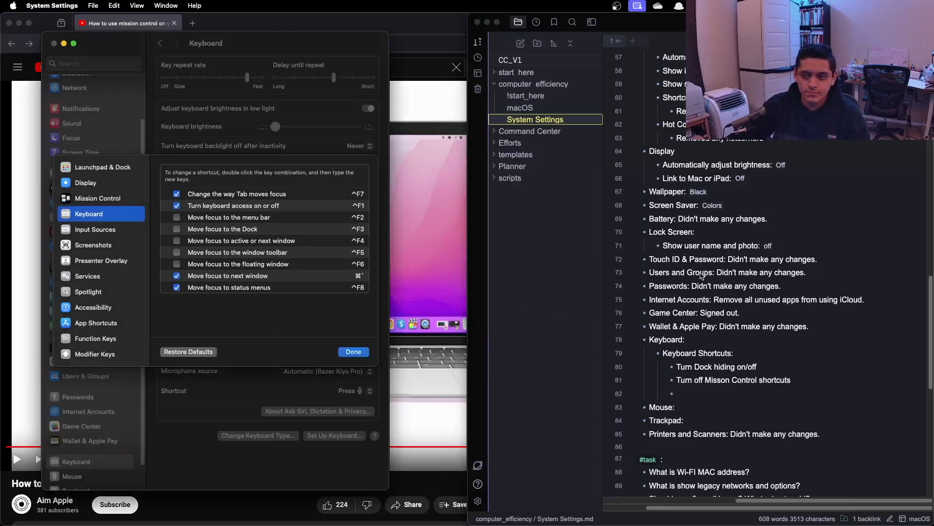
scroll(702, 276, "down", 5)
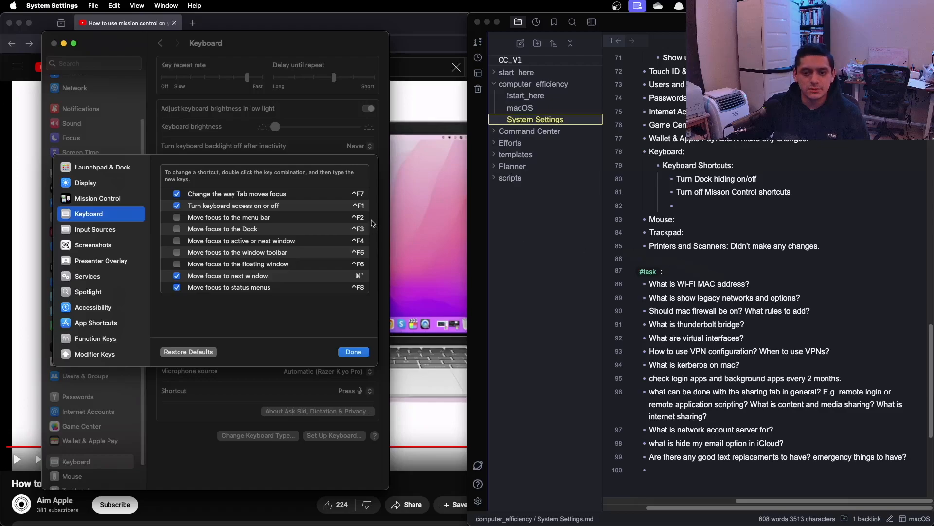
left_click(354, 352)
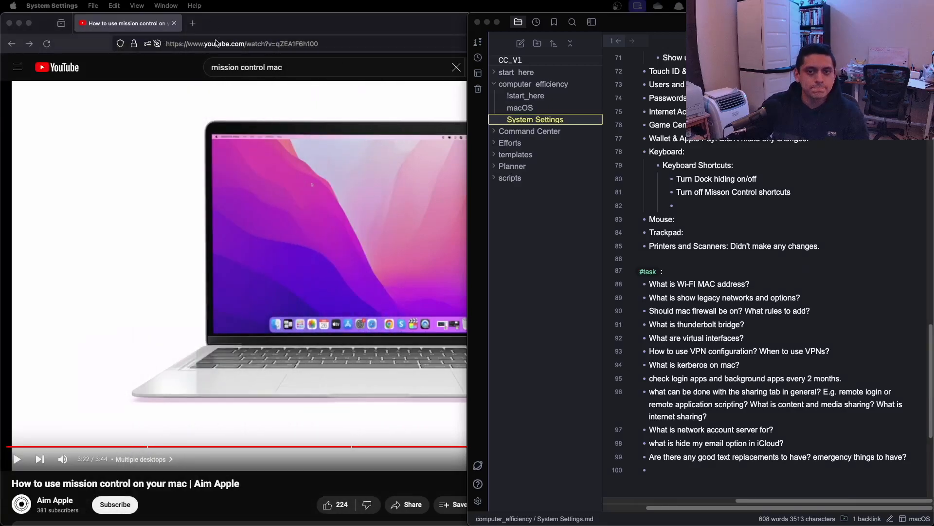
Step: Switch to Firefox and search YouTube for "change the way tab moves focus mac"
left_click(280, 67)
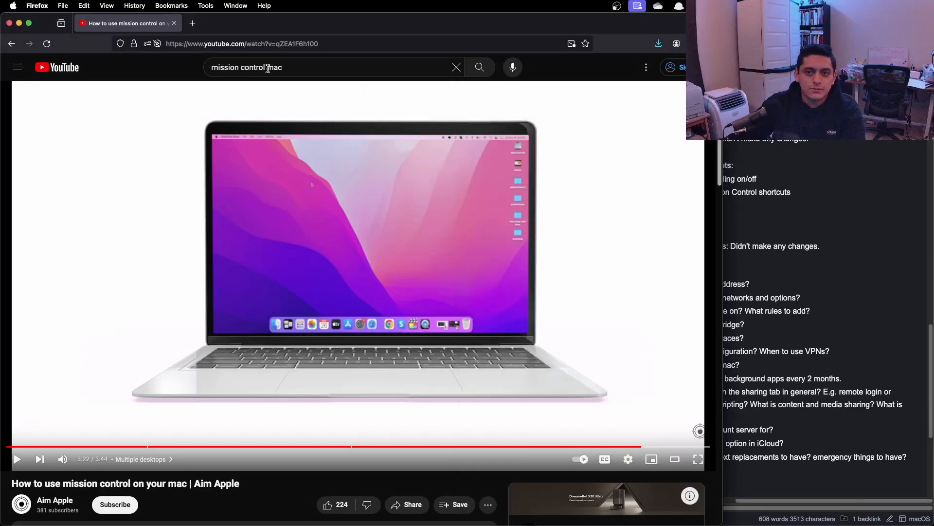
left_click_drag(267, 67, 212, 67)
type("change the way tab ")
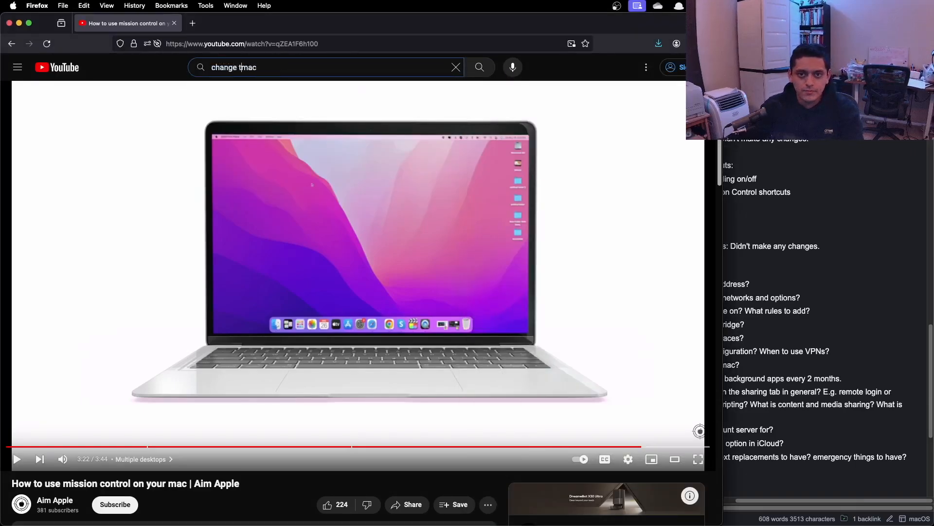
type("moves focus")
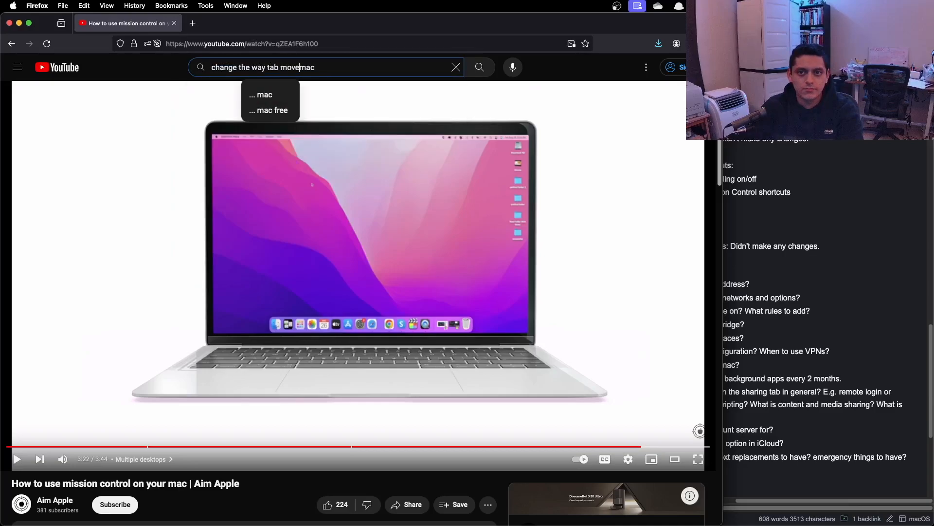
key("Return")
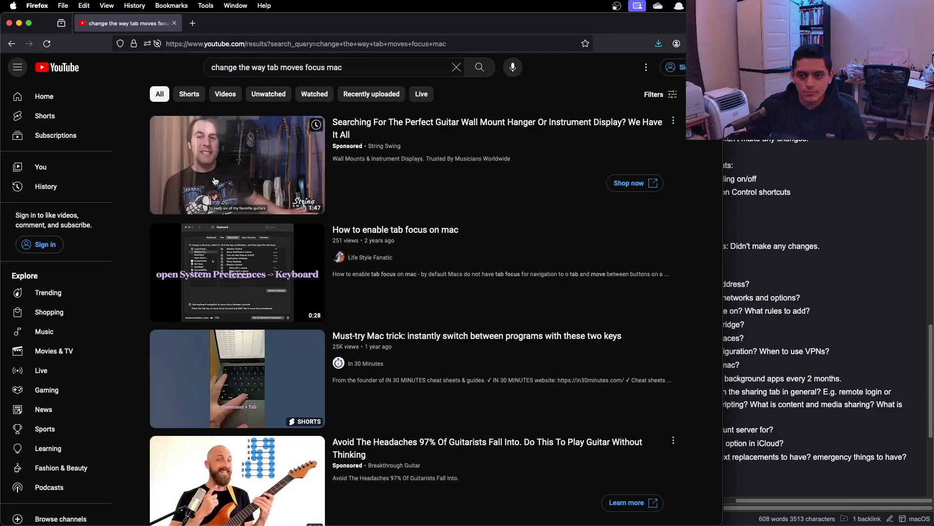
Step: Play the video "How to enable tab focus on mac" and pause it at the keyboard navigation option
left_click(187, 281)
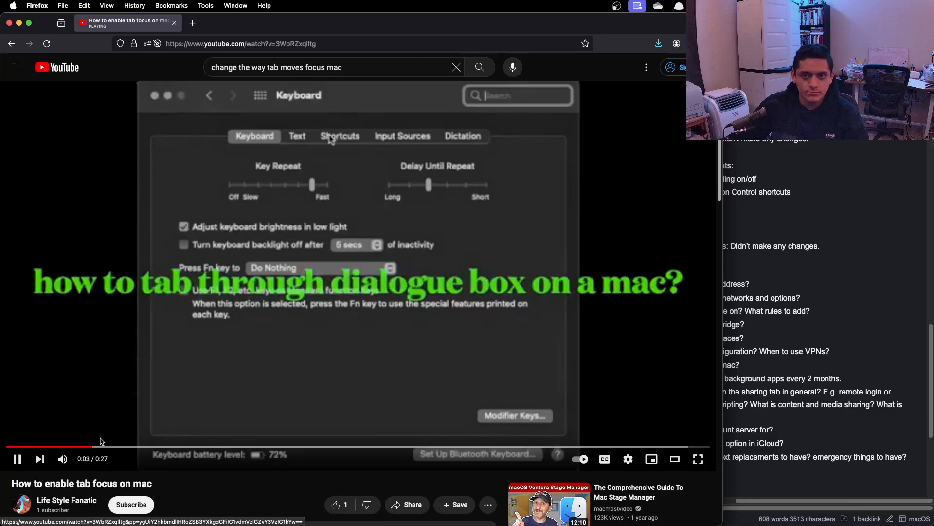
left_click_drag(101, 442, 267, 450)
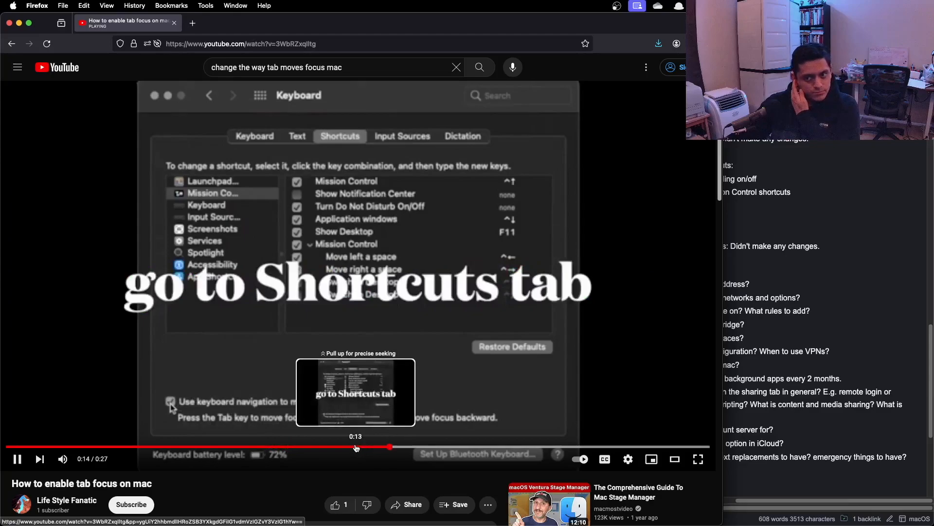
left_click(367, 267)
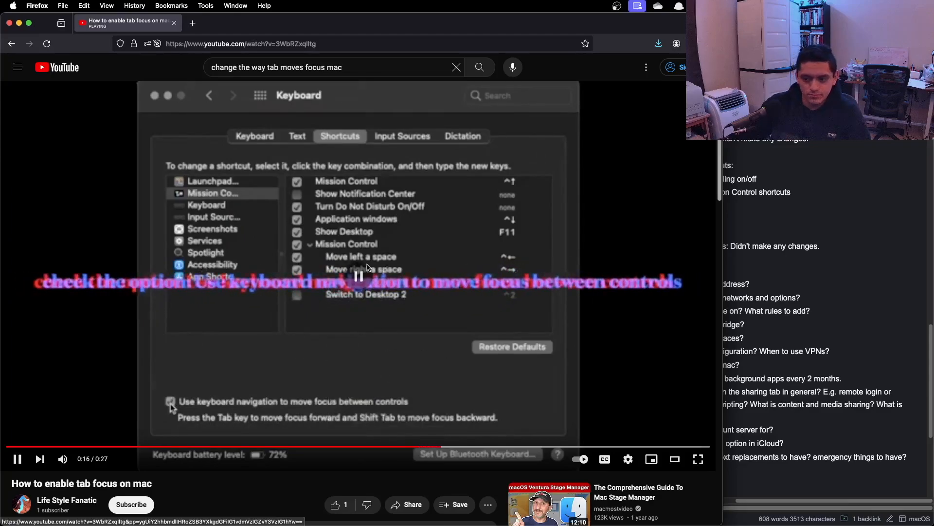
scroll(368, 267, "down", 2)
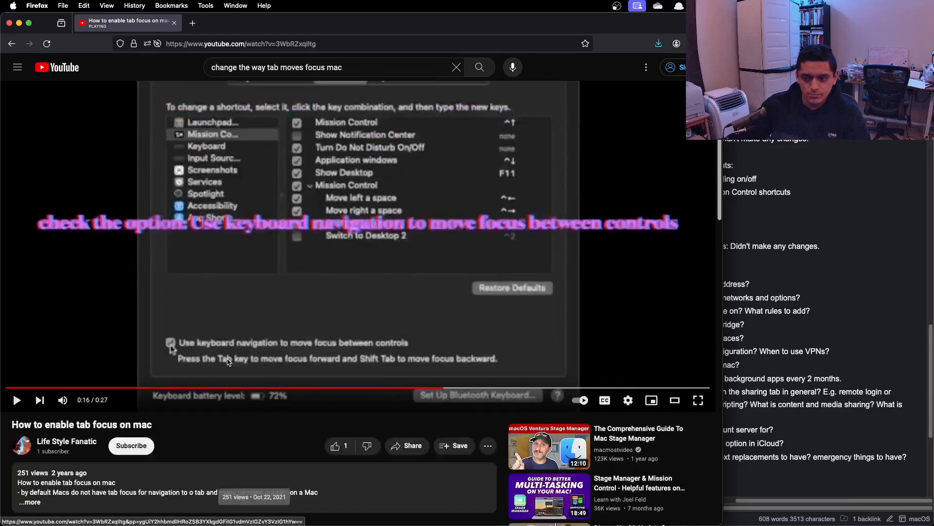
scroll(229, 361, "up", 2)
left_click(332, 45)
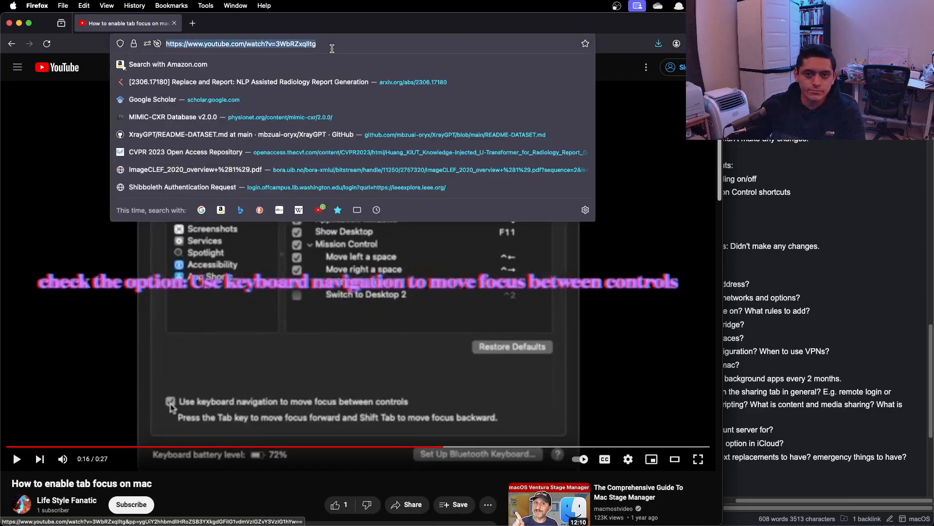
type("change th")
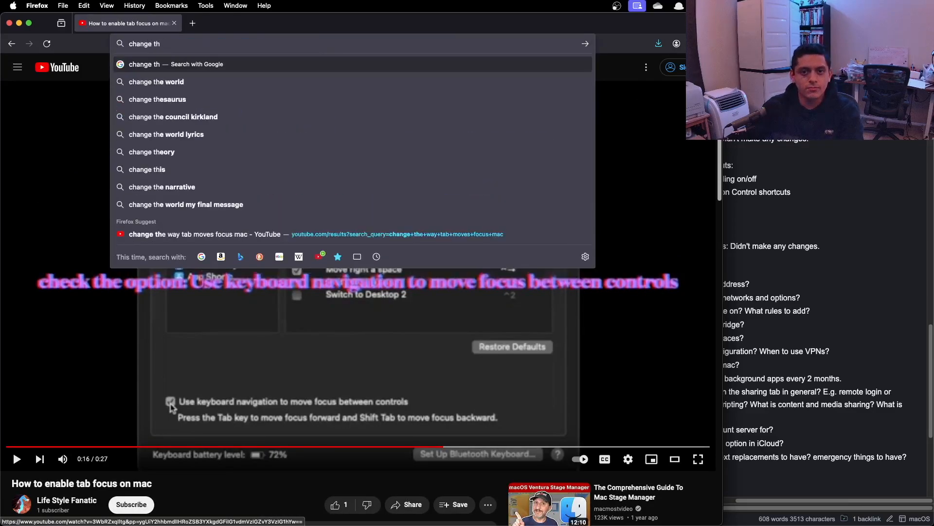
type("e way tab m")
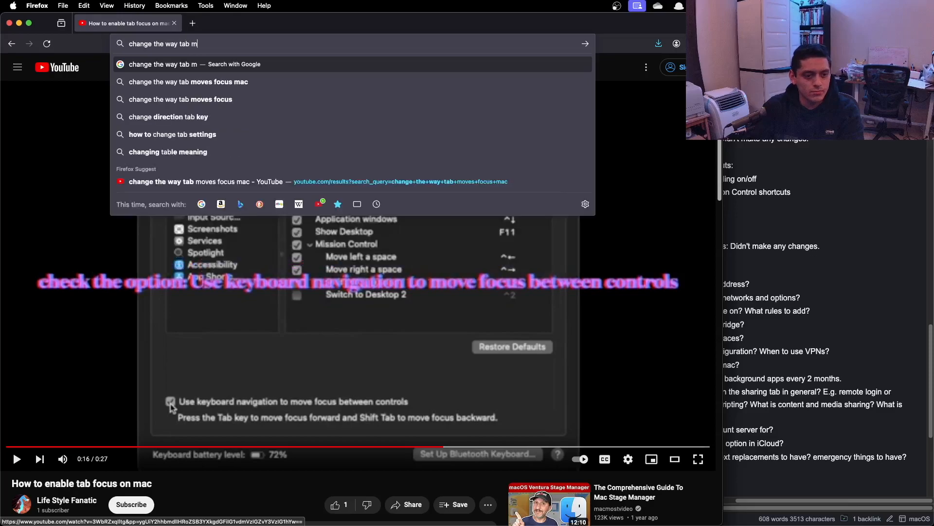
type("oves focus mac")
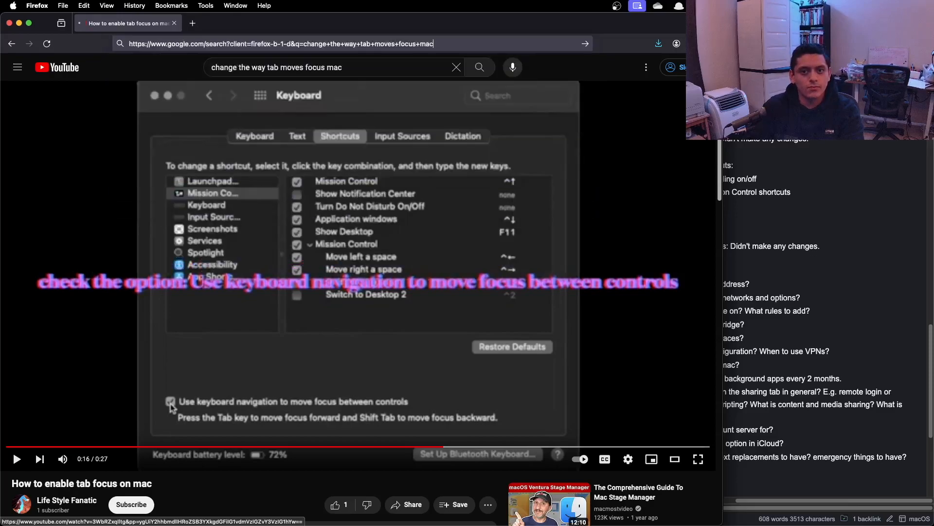
key("Return")
left_click(187, 226)
Step: Find "change the way" in the article and read the Control-F7 entry and its neighbouring keyboard focus shortcuts
scroll(195, 214, "down", 1)
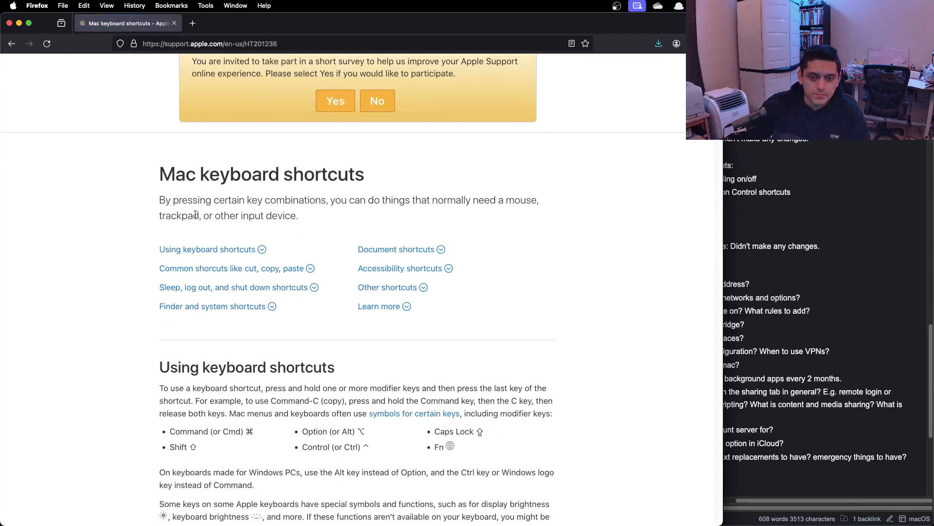
scroll(195, 214, "down", 8)
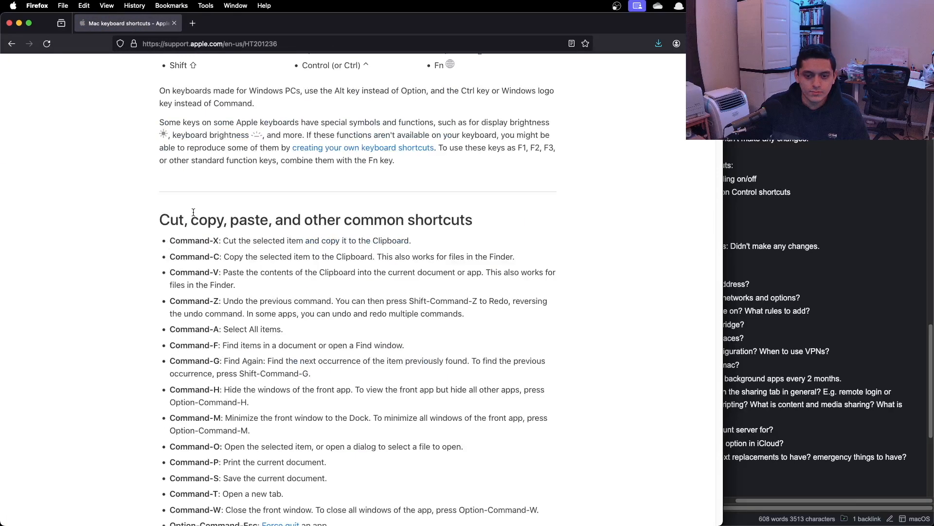
scroll(193, 212, "down", 7)
scroll(190, 214, "down", 14)
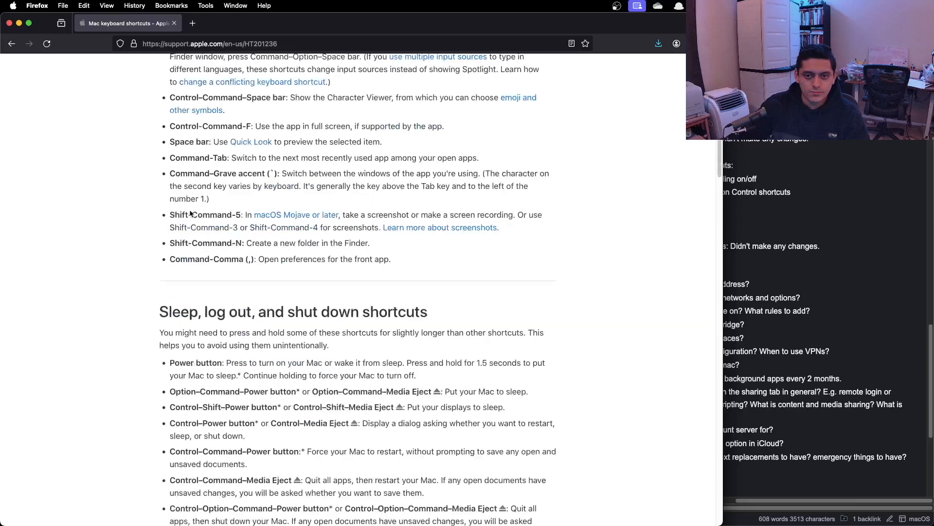
scroll(190, 210, "down", 20)
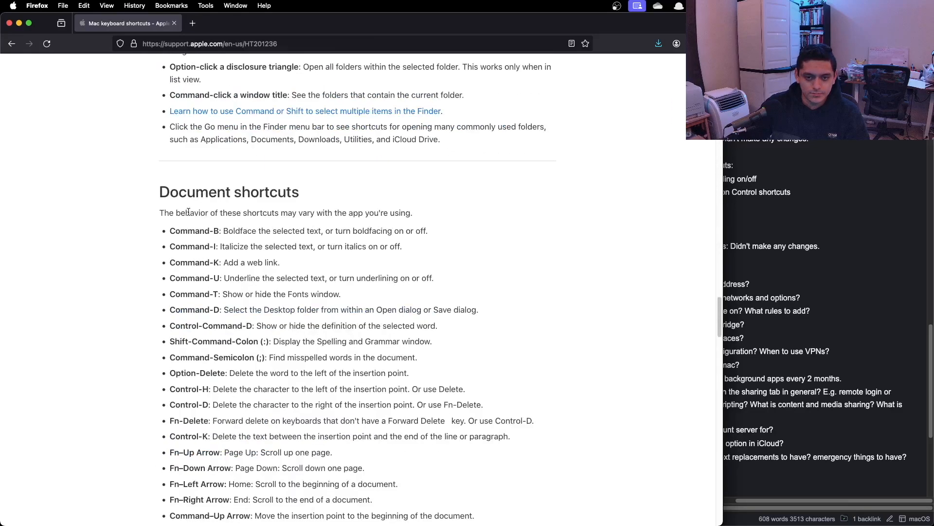
key("super+f")
type("change the way")
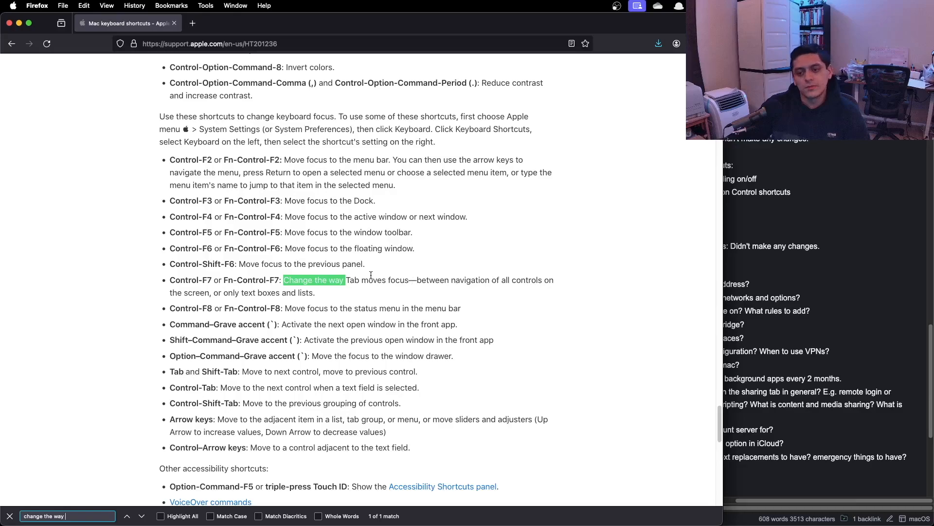
left_click_drag(435, 280, 345, 298)
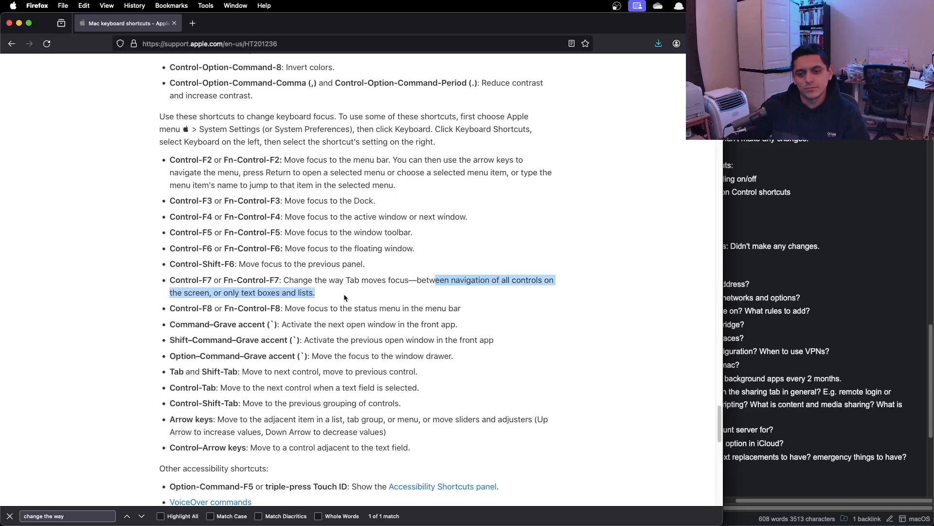
scroll(217, 258, "down", 5)
scroll(217, 258, "up", 10)
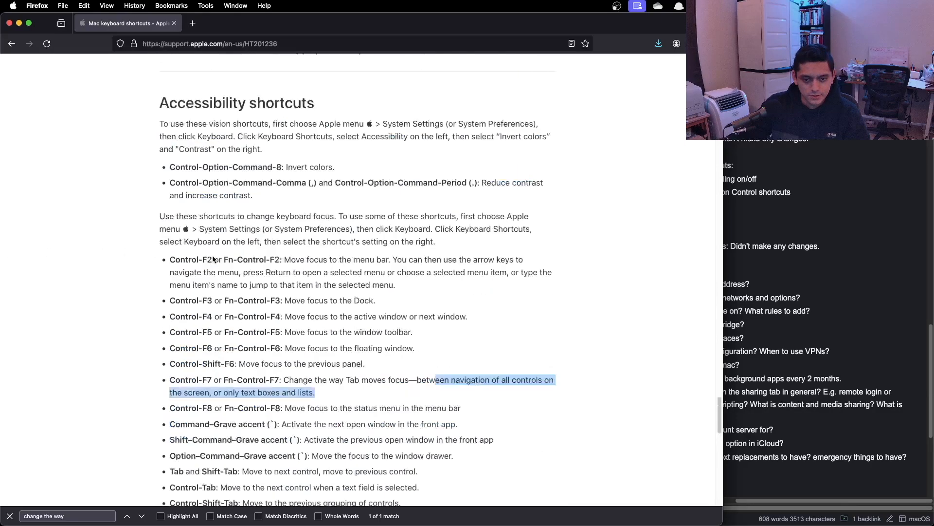
scroll(213, 260, "down", 7)
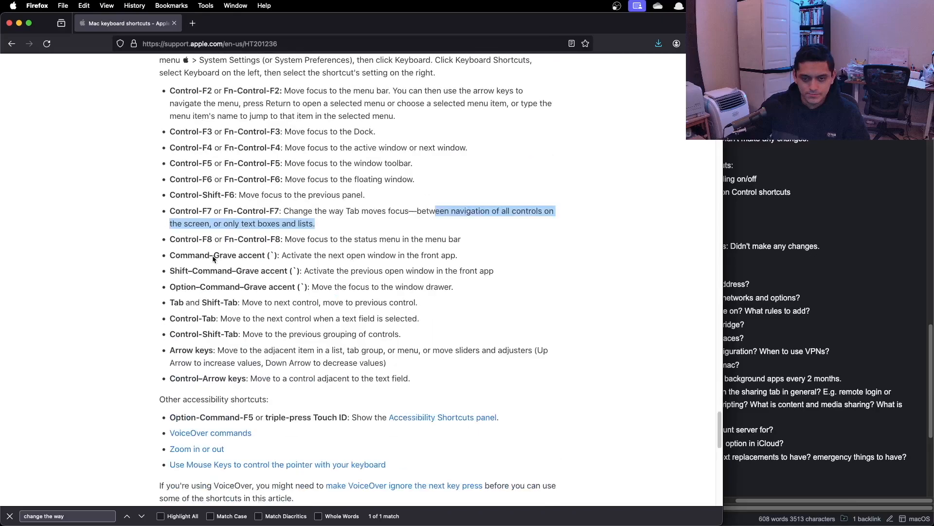
Step: Search the article for text about keyboard access, shorten the search to "keyboard", and go through its matches
key("super+Tab")
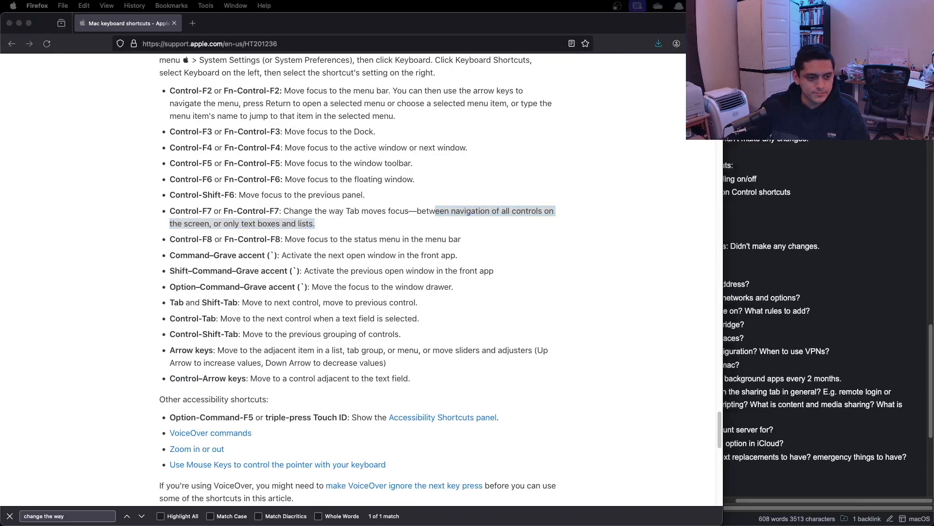
left_click(355, 248)
left_click(373, 239)
key("super+f")
type("keybord")
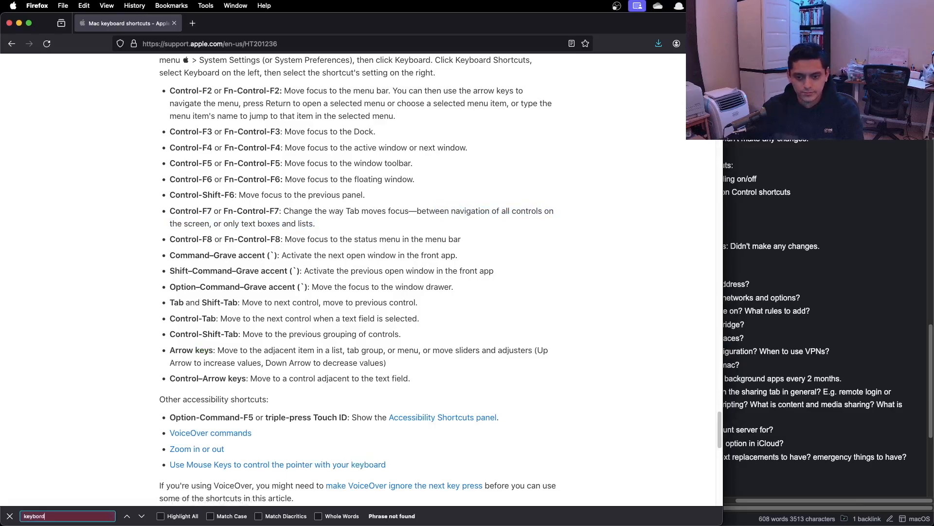
key("BackSpace")
key("BackSpace")
type("ard acces")
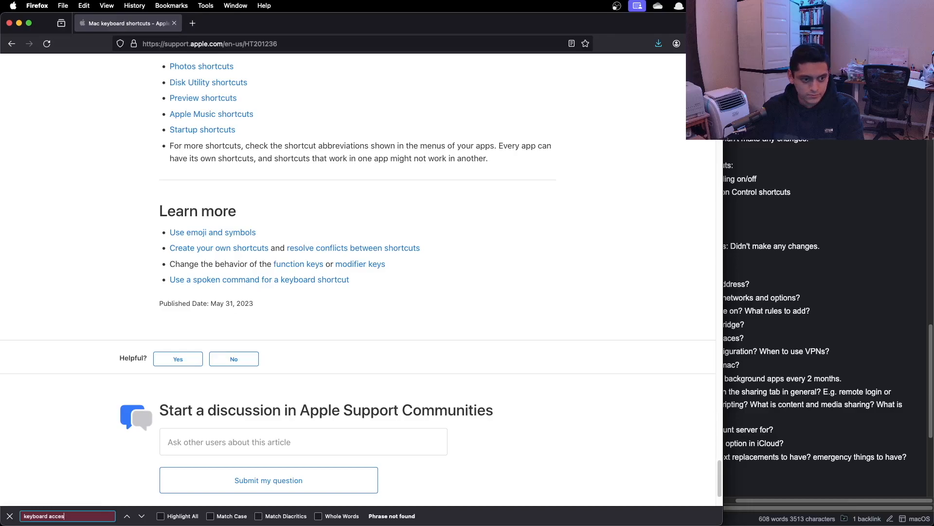
key("BackSpace")
key("BackSpace")
key("BackSpace")
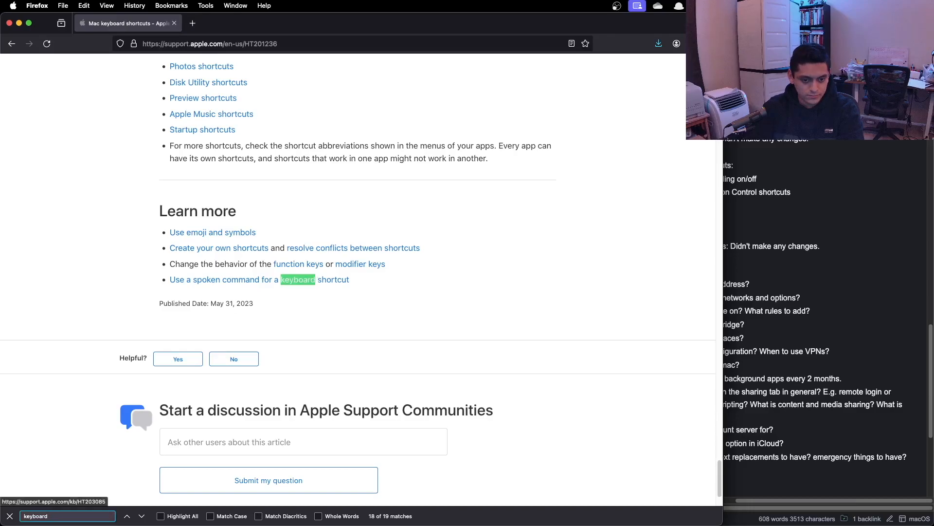
key("Return")
key("Return")
key("Return")
key("Return")
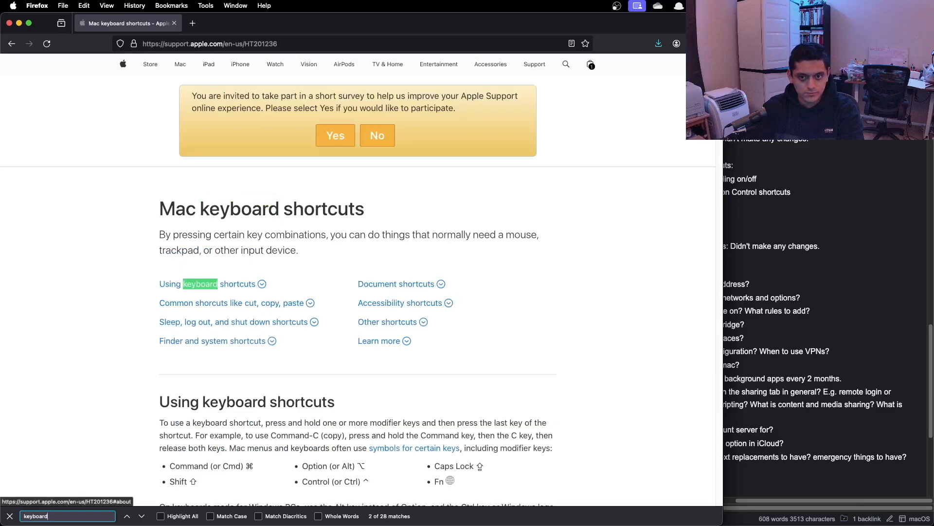
Step: Replace the article search text with "on or off" and cycle through the matches
key("BackSpace")
key("BackSpace")
key("BackSpace")
key("BackSpace")
key("BackSpace")
key("BackSpace")
key("BackSpace")
key("BackSpace")
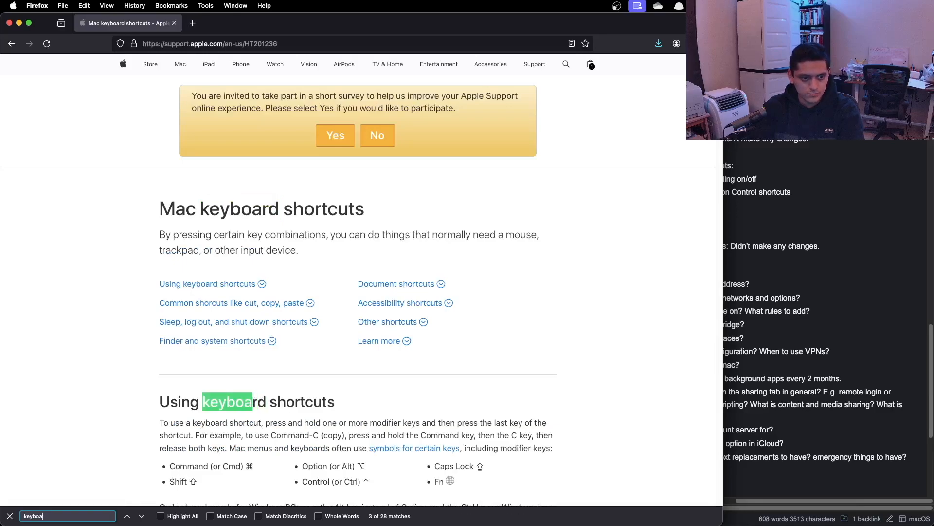
type("on or off")
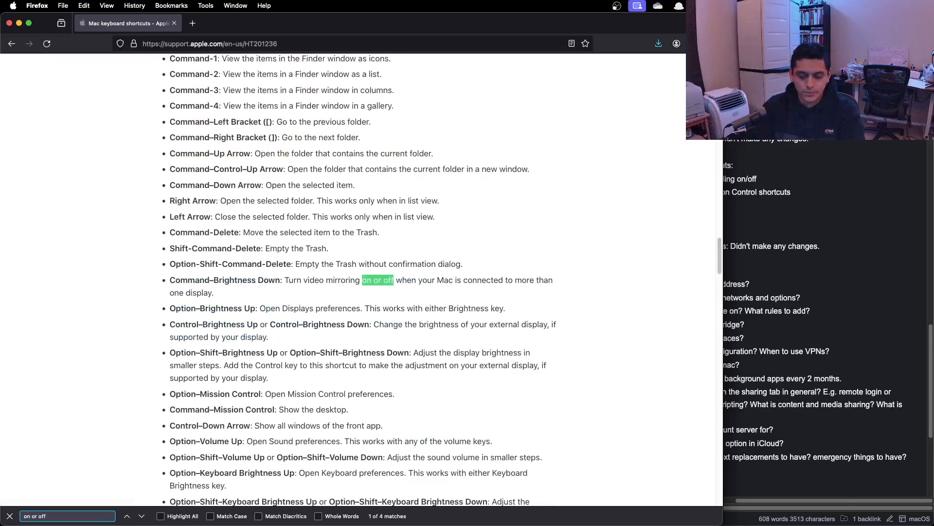
key("Return")
key("Return")
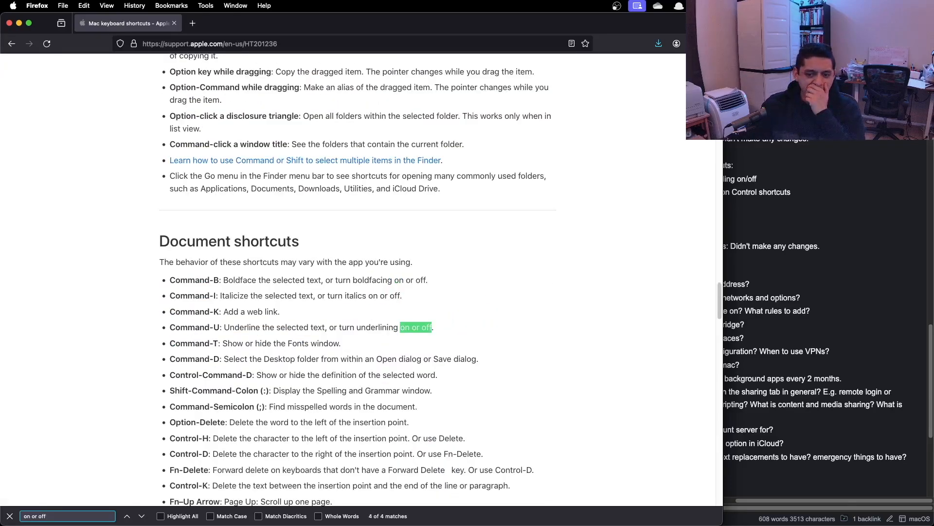
key("Return")
key("Return")
key("Return")
key("Return")
key("Return")
key("Return")
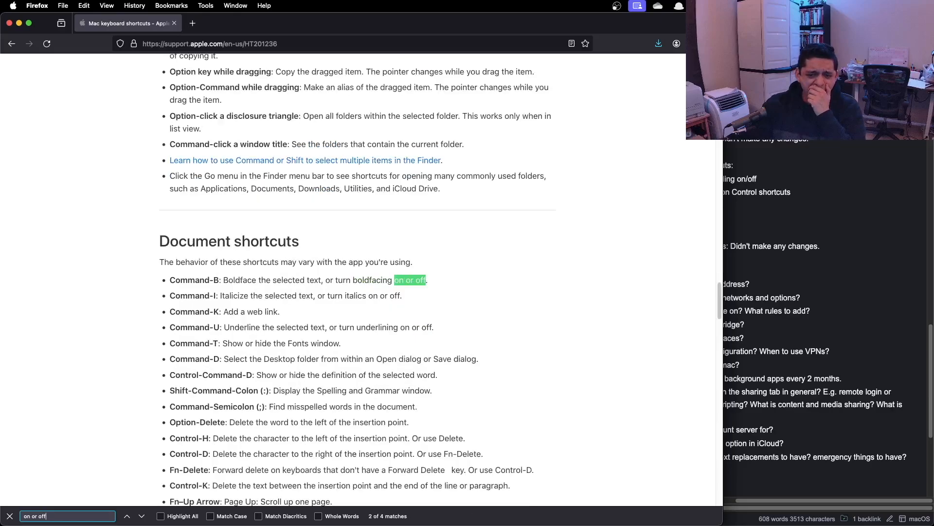
key("Return")
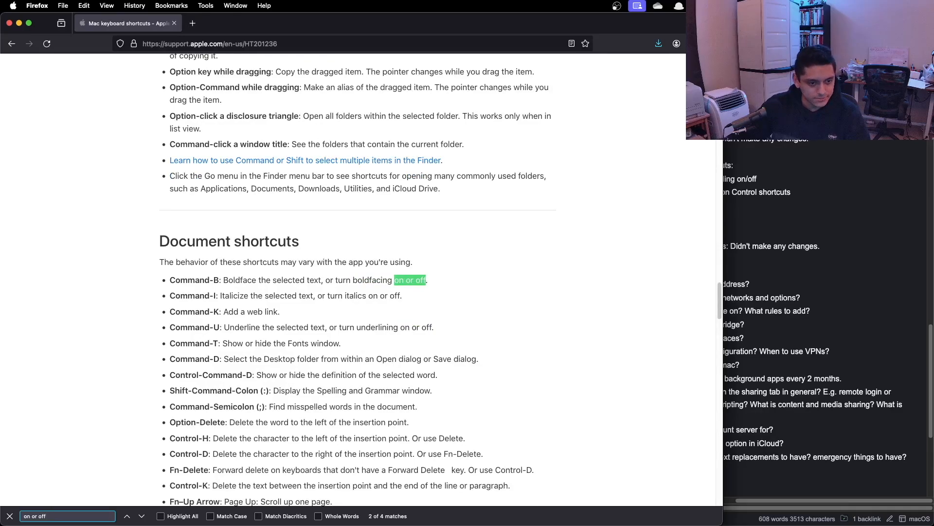
Step: Examine the Document shortcuts list and the Accessibility shortcuts section of the article
left_click(201, 270)
scroll(200, 270, "down", 15)
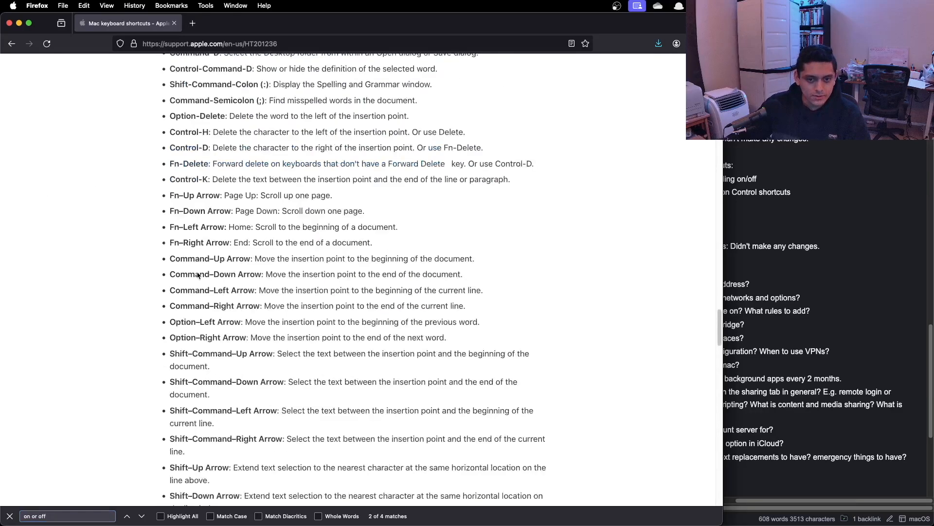
scroll(197, 273, "down", 10)
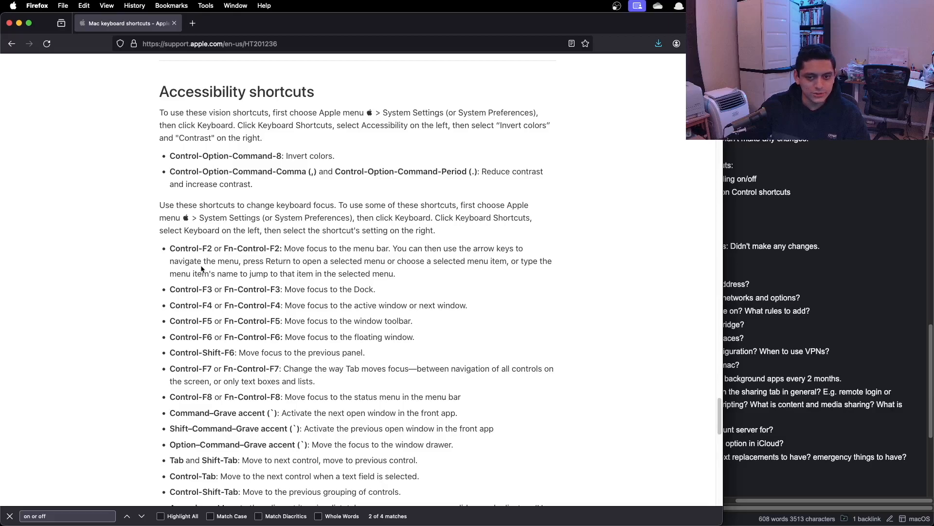
Step: Switch to the System Settings note in Obsidian and put the test text "dsfs" on the empty bullet under Keyboard Shortcuts
left_click(780, 271)
type("d")
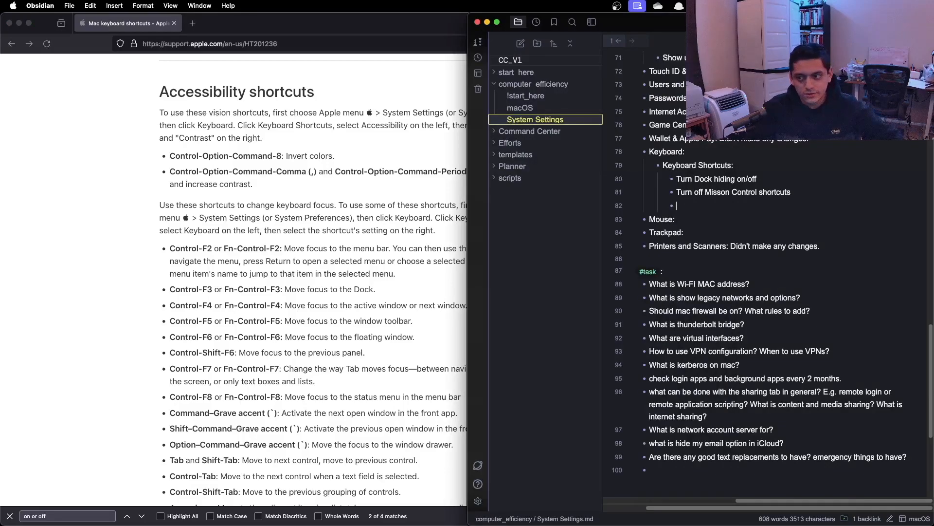
type("dsf")
key("BackSpace")
key("BackSpace")
key("BackSpace")
key("BackSpace")
key("BackSpace")
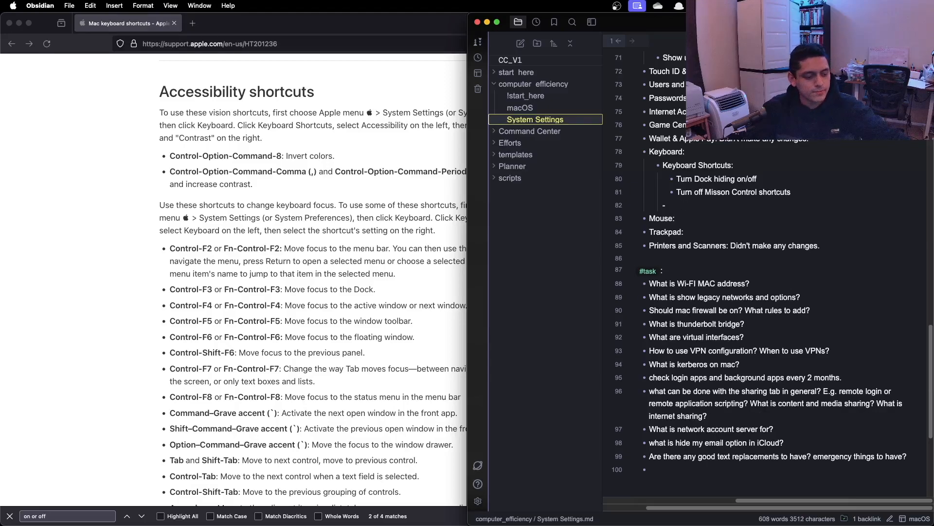
type("dsfs")
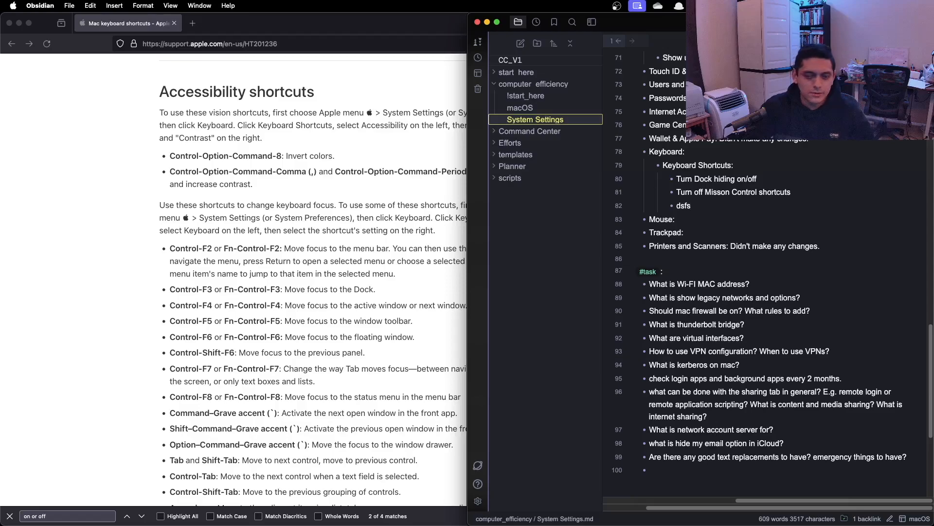
key("super+Tab")
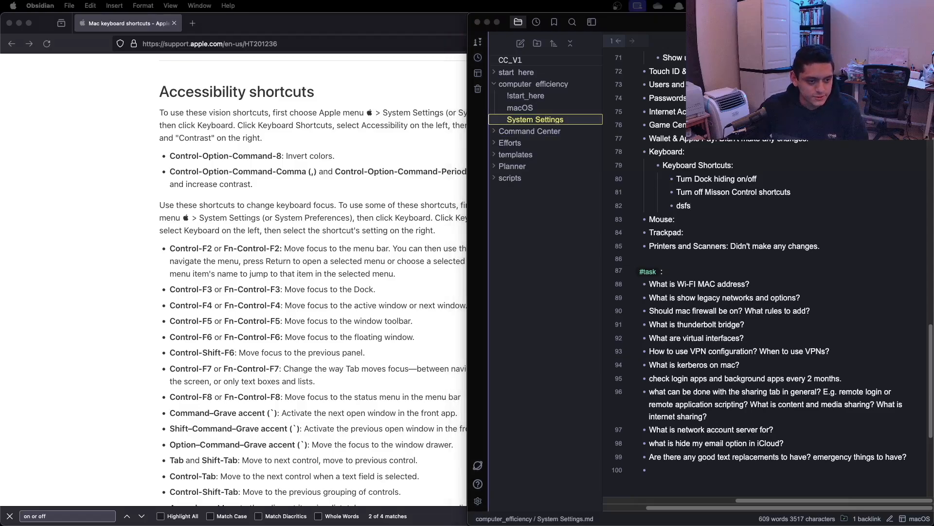
Step: Add the question "How to use keyboard access on or off?" at the end of the #task list
scroll(685, 314, "down", 5)
left_click(683, 308)
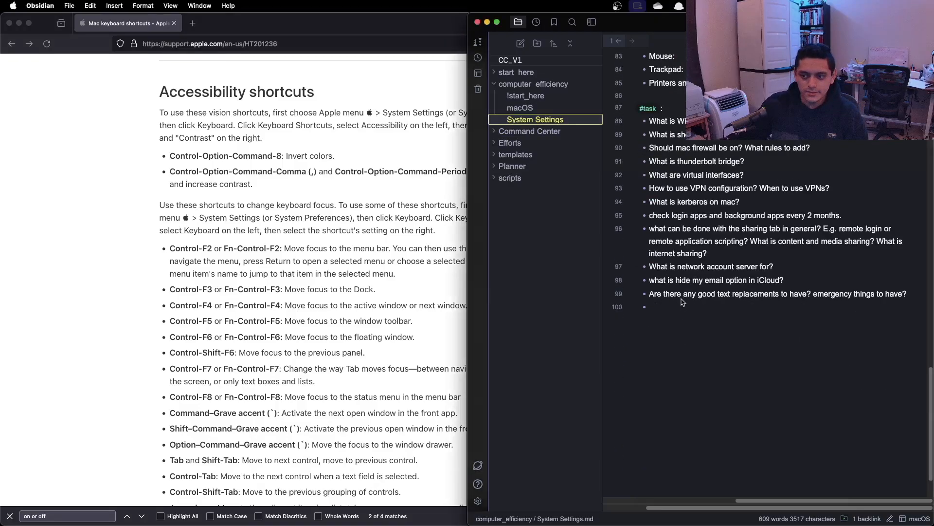
type("Tow to use")
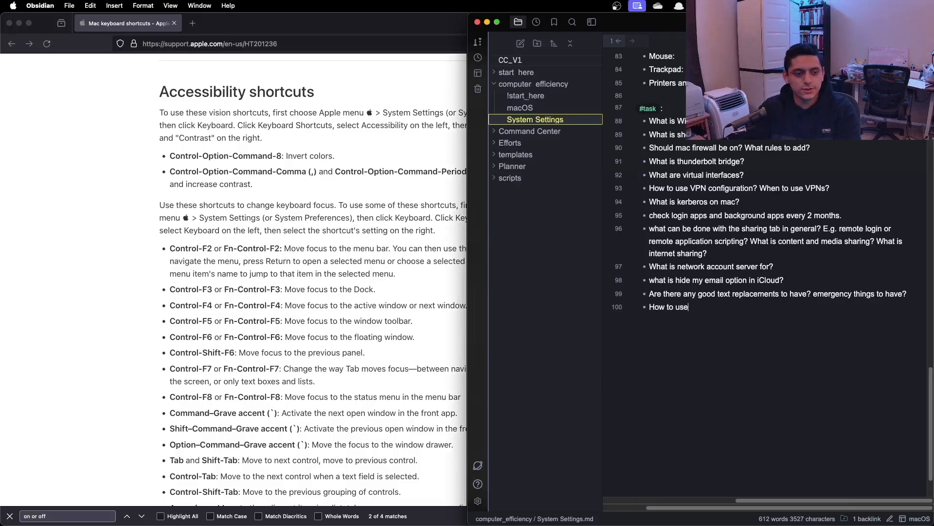
type(" keyboard access on or off?")
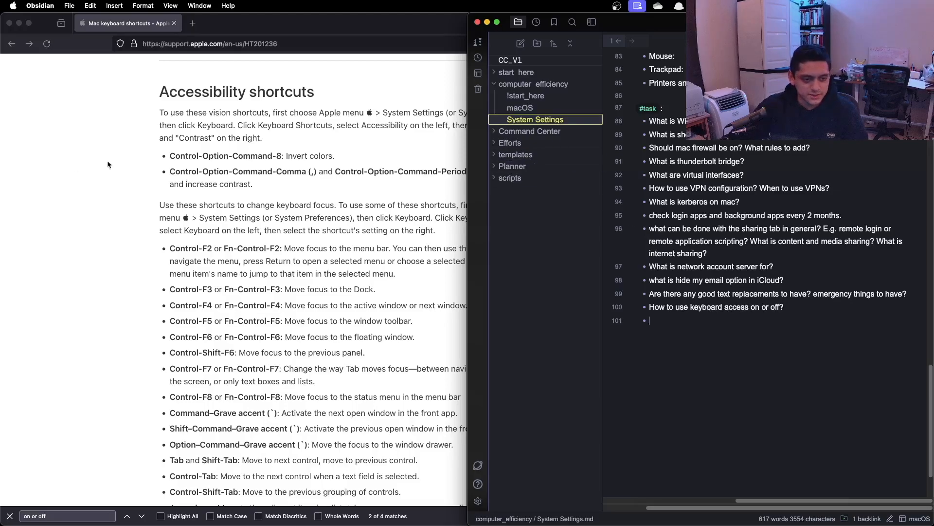
key("super+Tab")
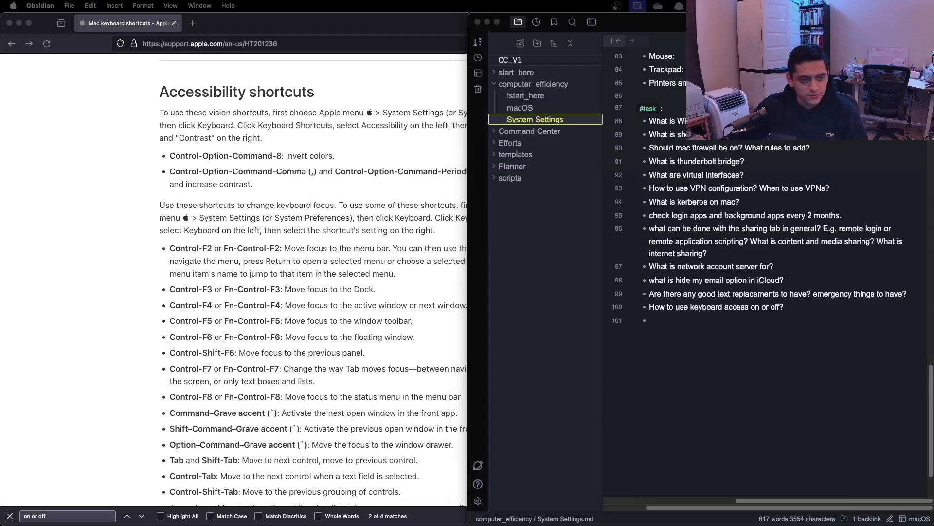
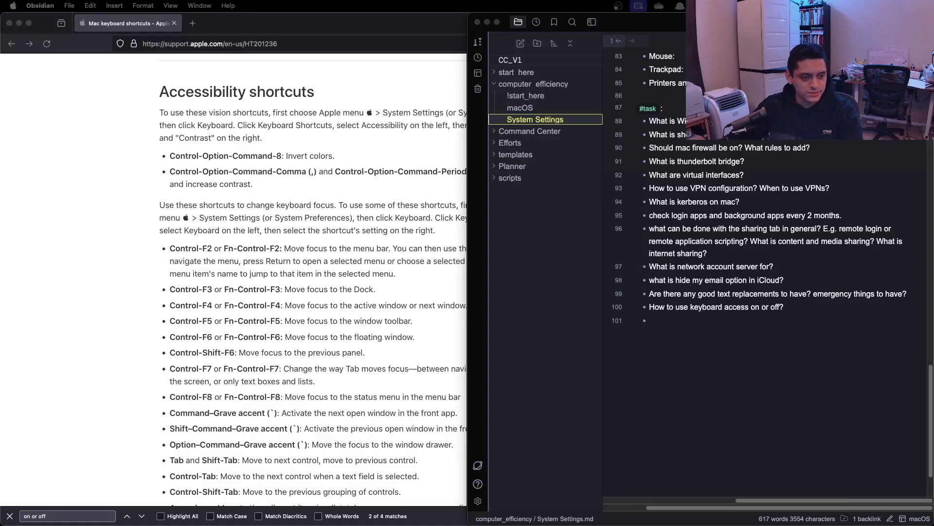
left_click(755, 338)
type("dafj")
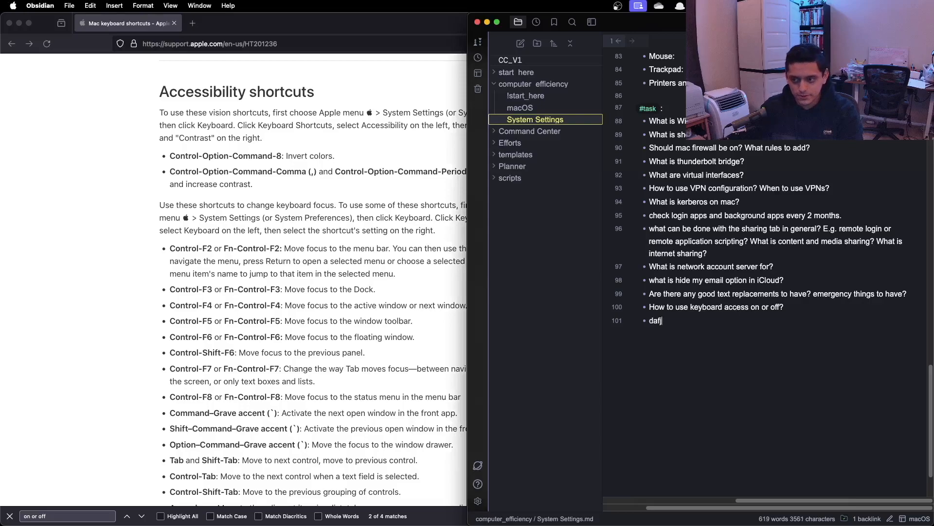
key("BackSpace")
key("BackSpace")
key("BackSpace")
key("BackSpace")
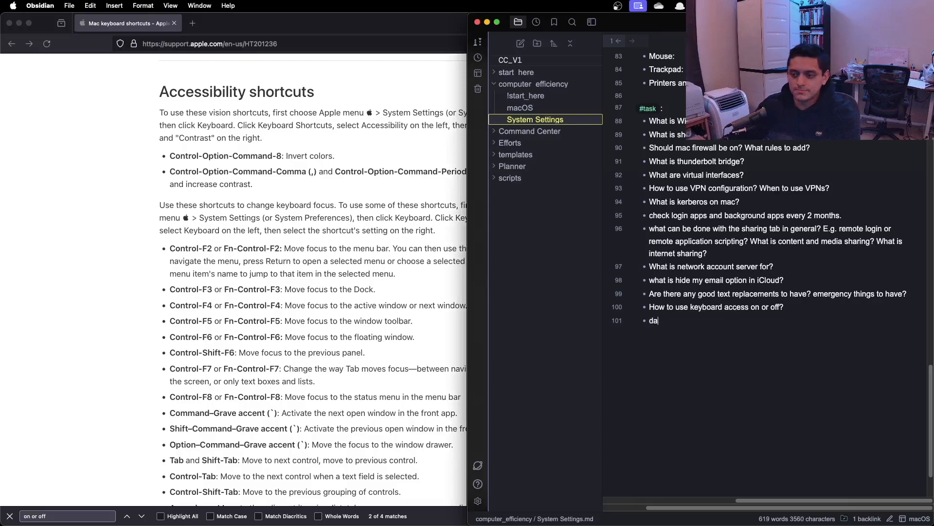
scroll(706, 265, "up", 8)
left_click(706, 264)
type("sadfaf")
key("BackSpace")
key("BackSpace")
key("BackSpace")
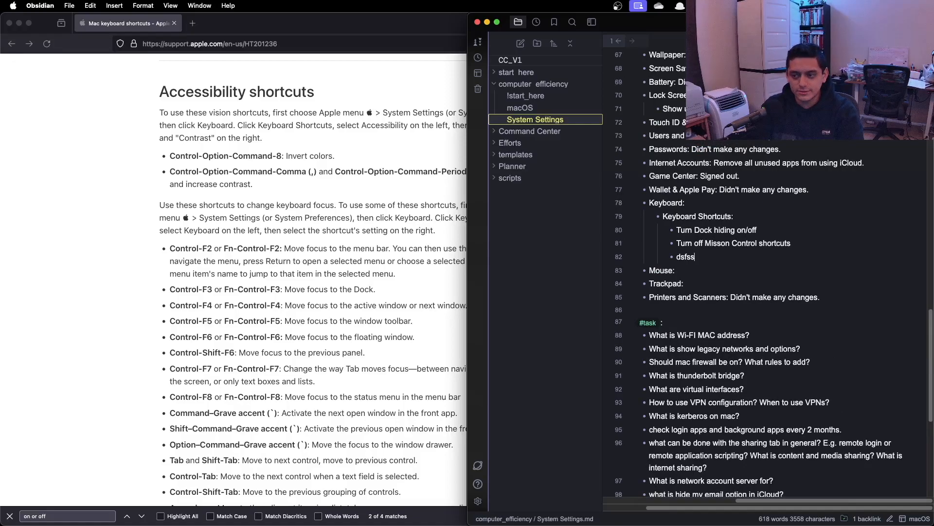
type("dadfadfa")
key("BackSpace")
key("BackSpace")
key("BackSpace")
key("BackSpace")
key("BackSpace")
key("BackSpace")
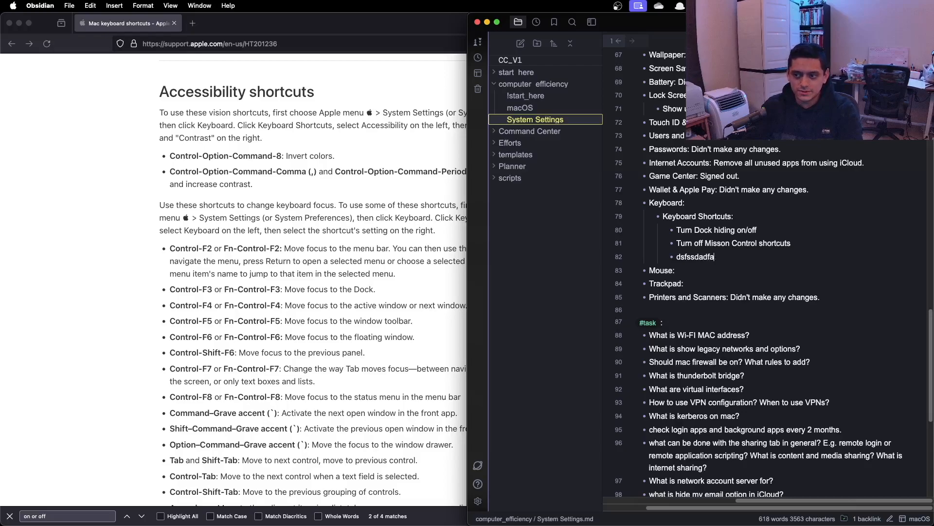
key("BackSpace")
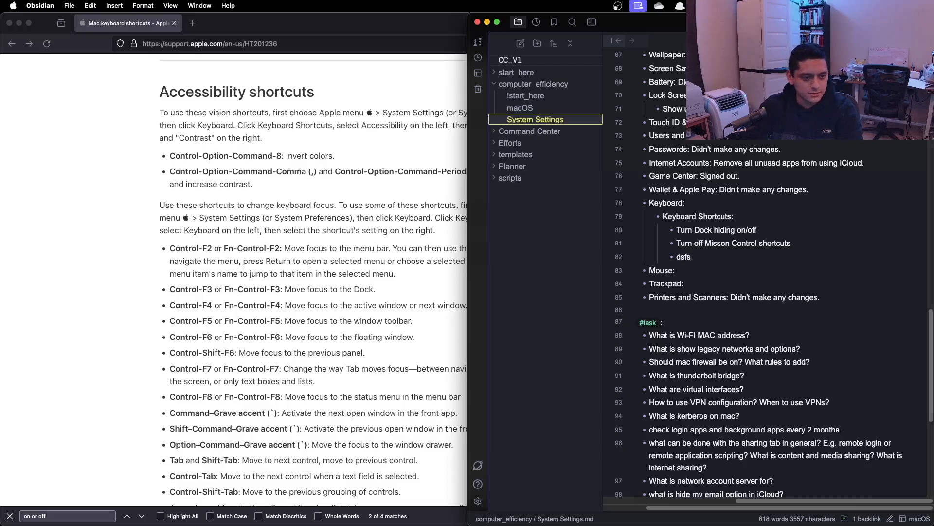
key("super+Tab")
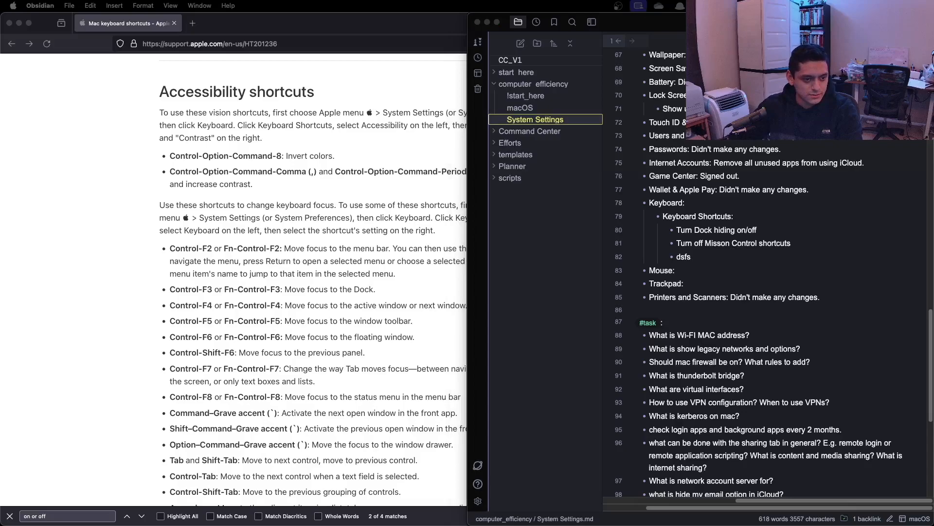
key("super+Tab")
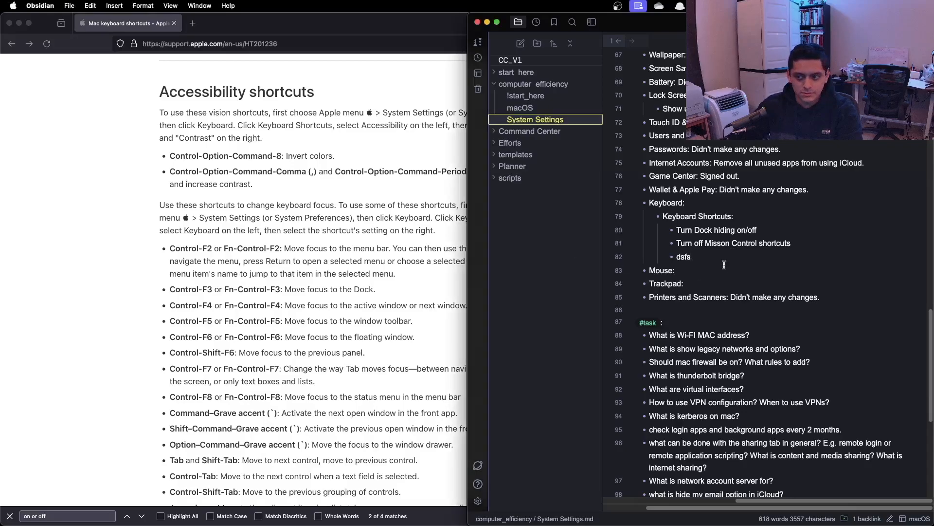
key("super+Tab")
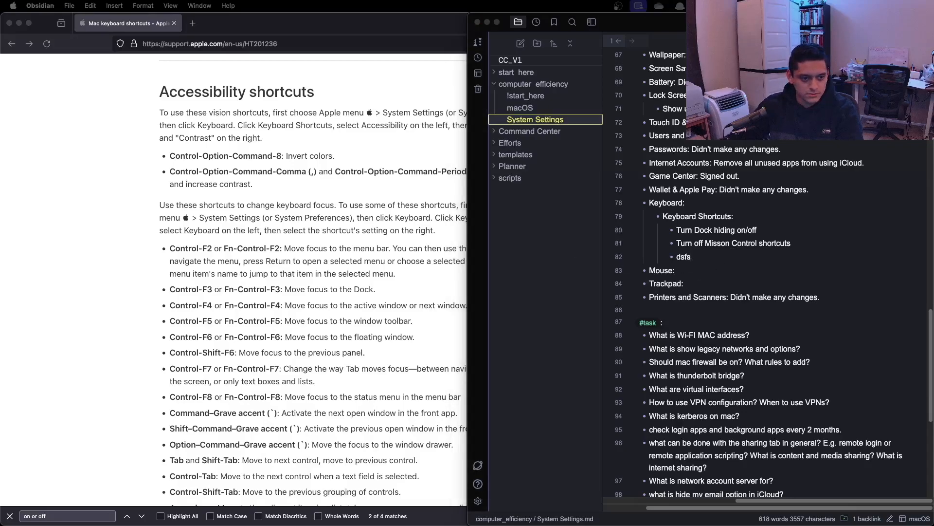
Step: Append the test text "dafdsfadasfadfadfadafdfa" to the last bullet under Keyboard Shortcuts
left_click(739, 252)
type("dafdsfa")
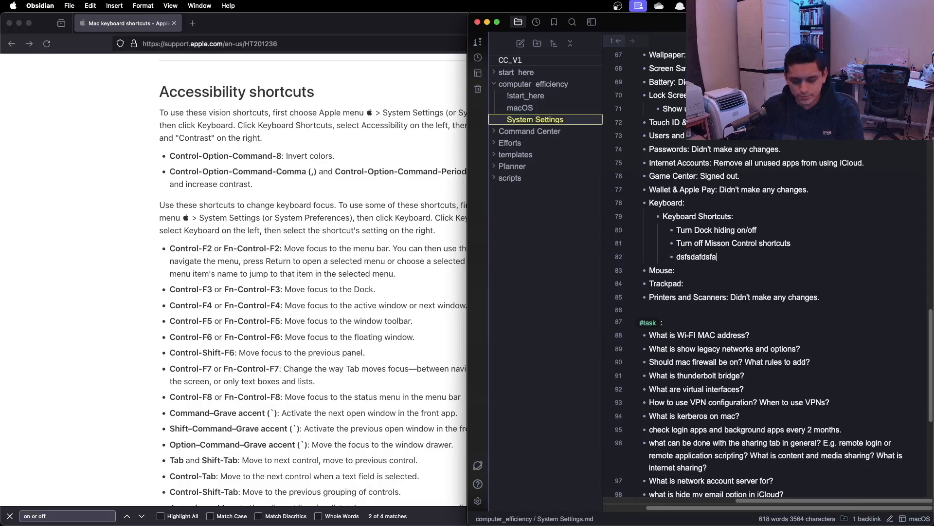
type("dasfa")
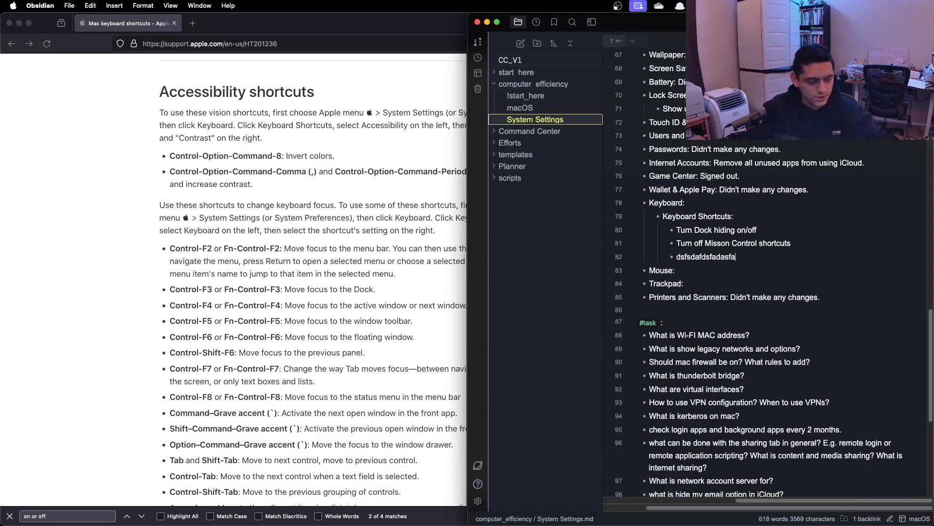
type("dfadfa")
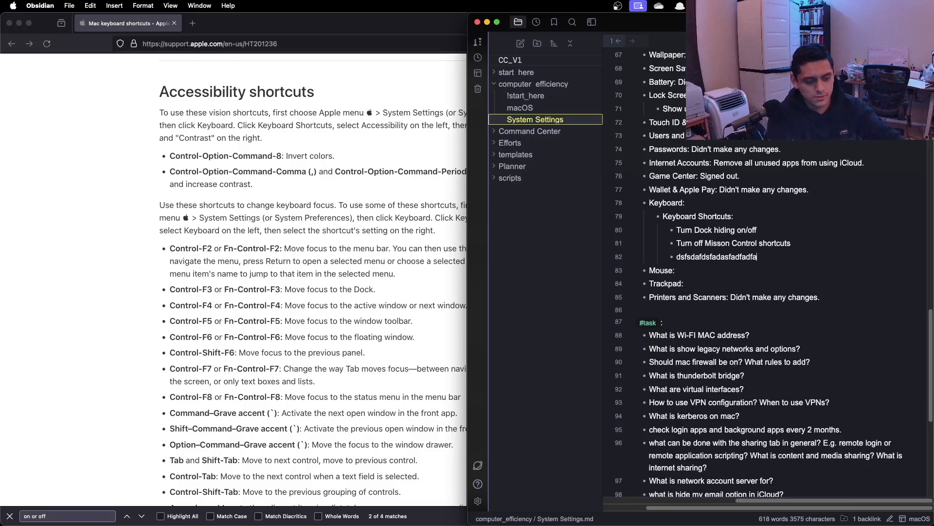
type("dafdfa")
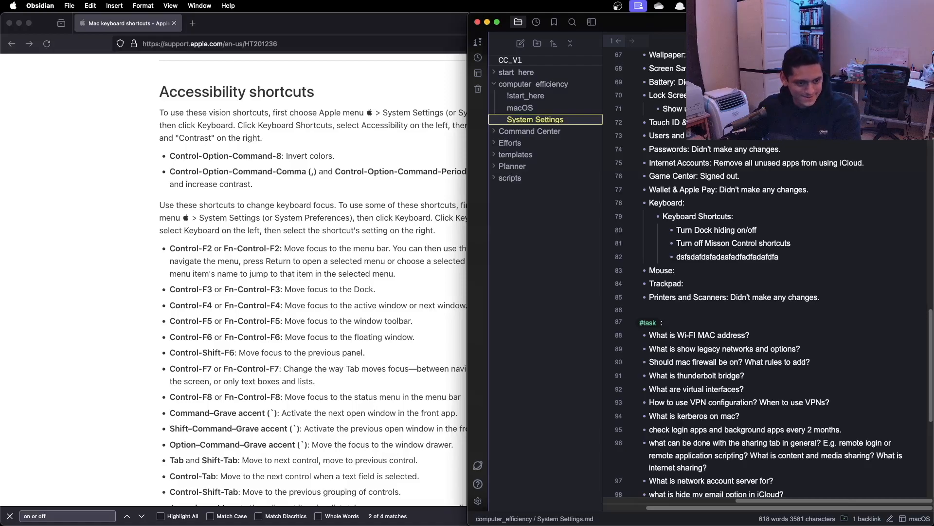
Step: Switch to System Settings and disable the Keyboard shortcuts "Turn keyboard access on or off" and "Move focus to the menu bar"
key("super+Tab")
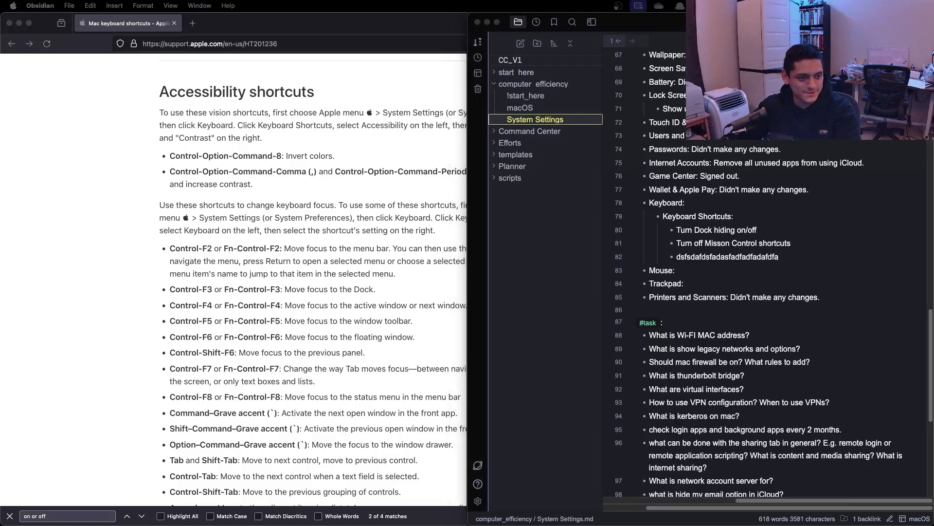
left_click_drag(0, 78, 111, 48)
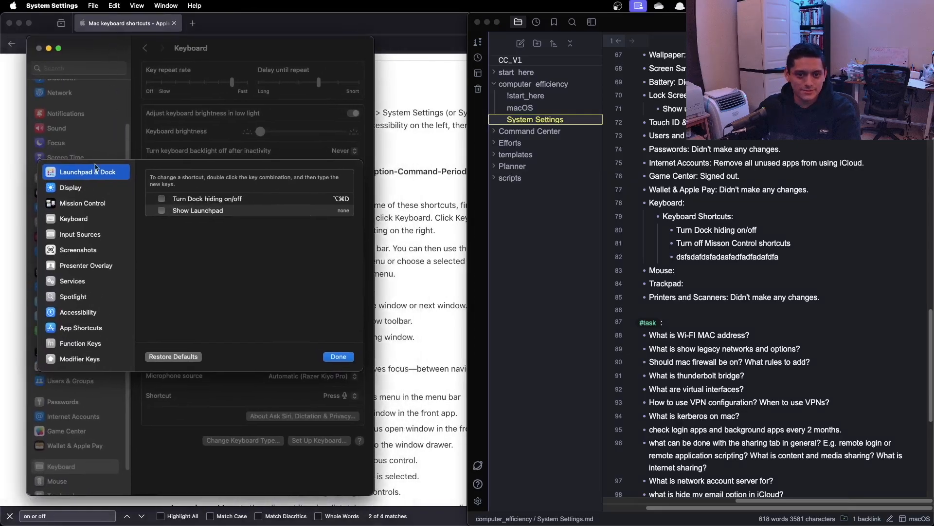
left_click(85, 223)
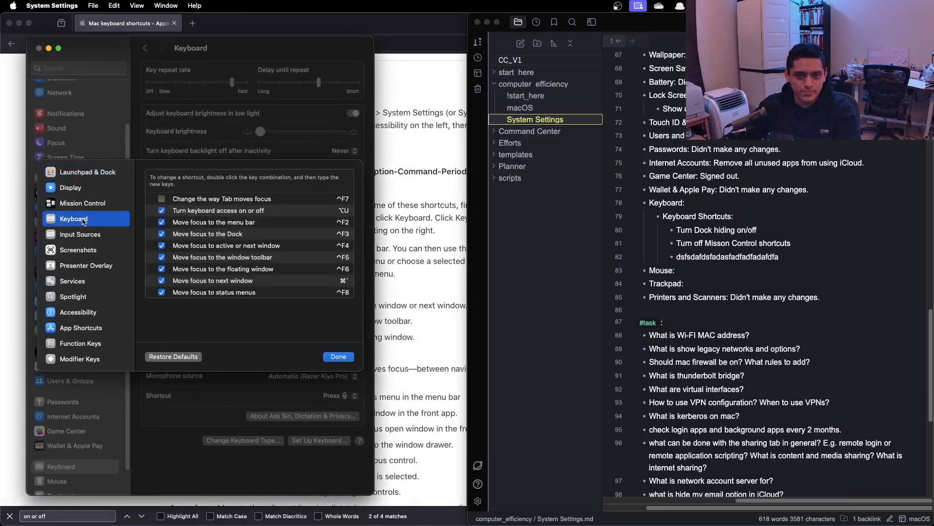
left_click(161, 212)
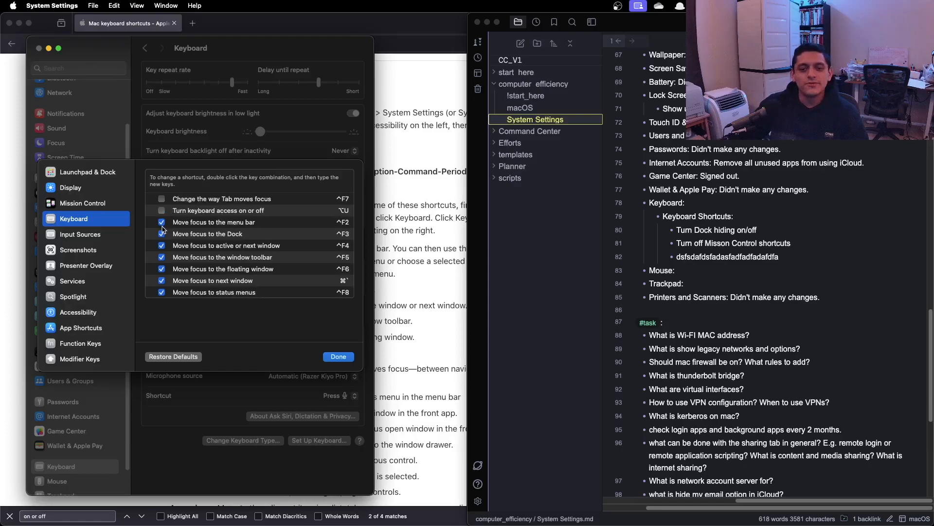
left_click(162, 226)
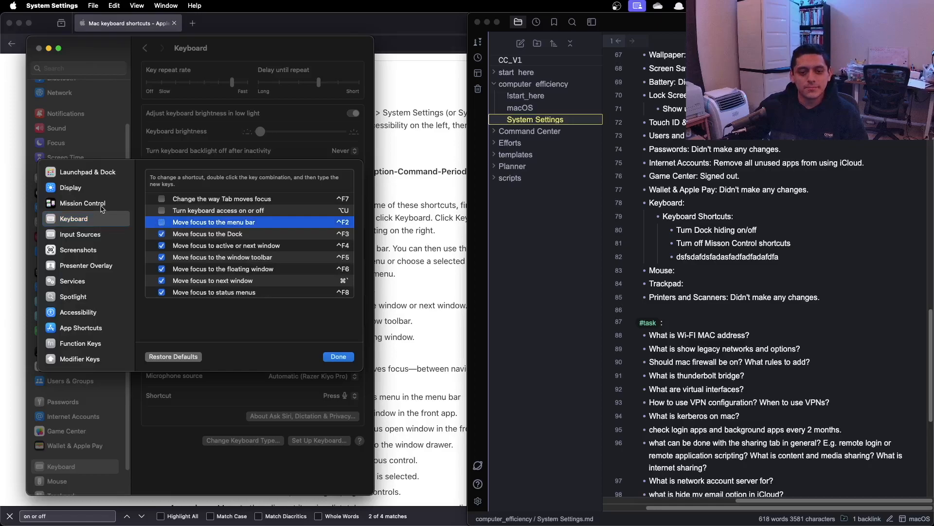
left_click(100, 204)
left_click(101, 217)
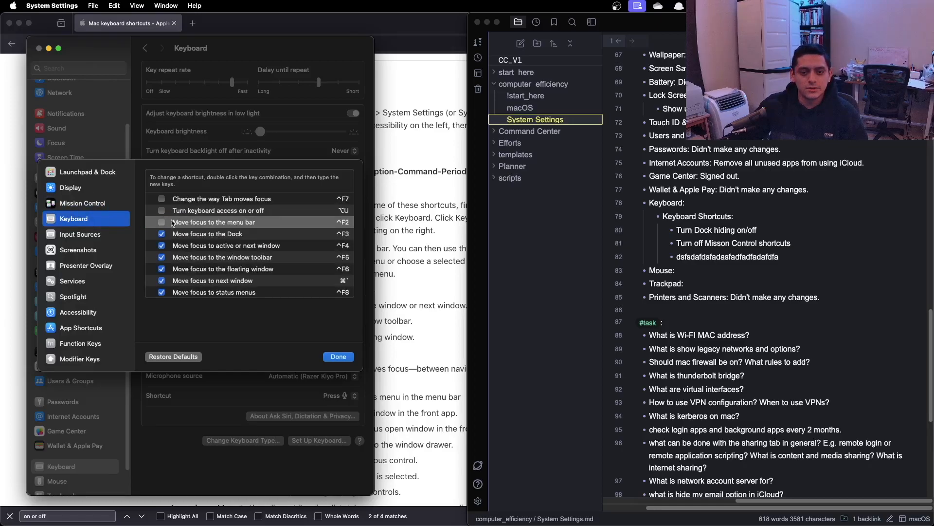
Step: Disable the move-focus shortcuts for the Dock, active or next window, window toolbar, floating window, next window and status menus, and close the shortcuts dialog
left_click(162, 234)
left_click(162, 246)
left_click(163, 257)
left_click(161, 269)
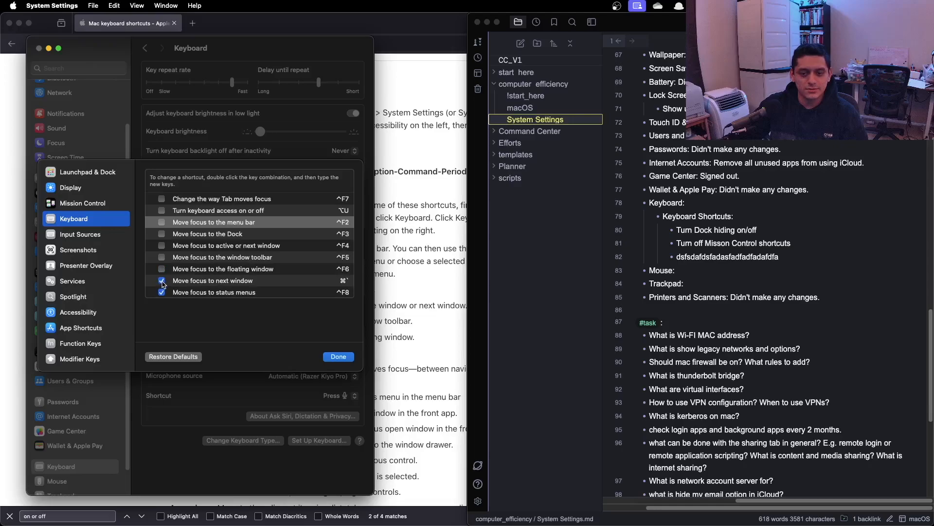
left_click(162, 281)
left_click(162, 293)
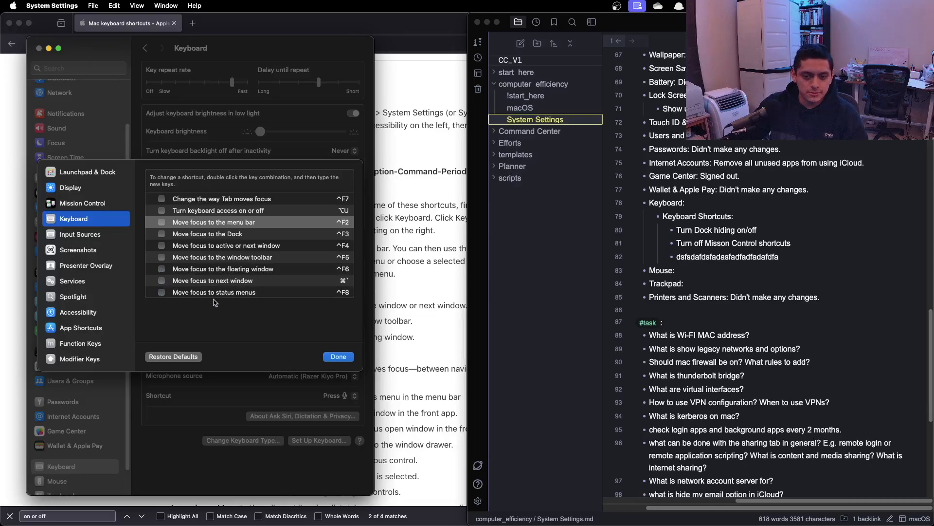
left_click(331, 360)
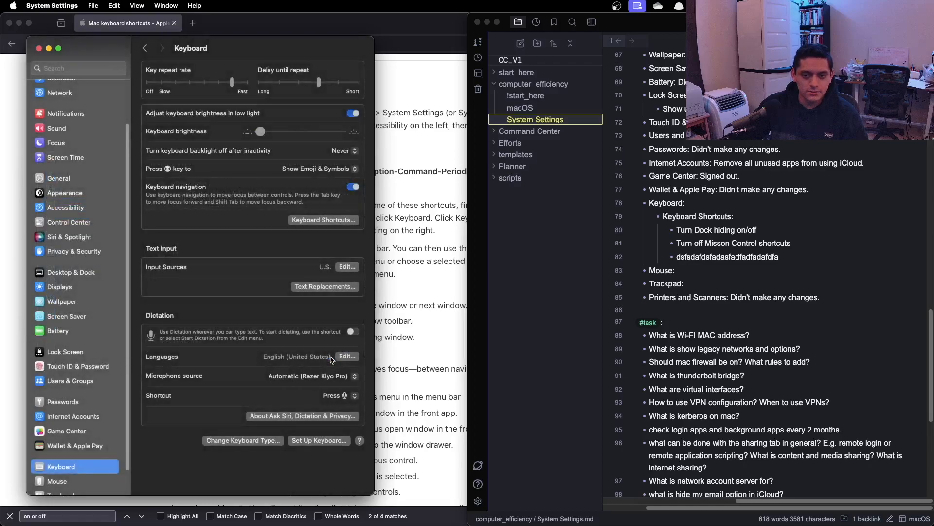
Step: Reopen the keyboard shortcuts, check Input Sources and Screenshots, and disable the small and large Presenter Overlay shortcuts
left_click(323, 220)
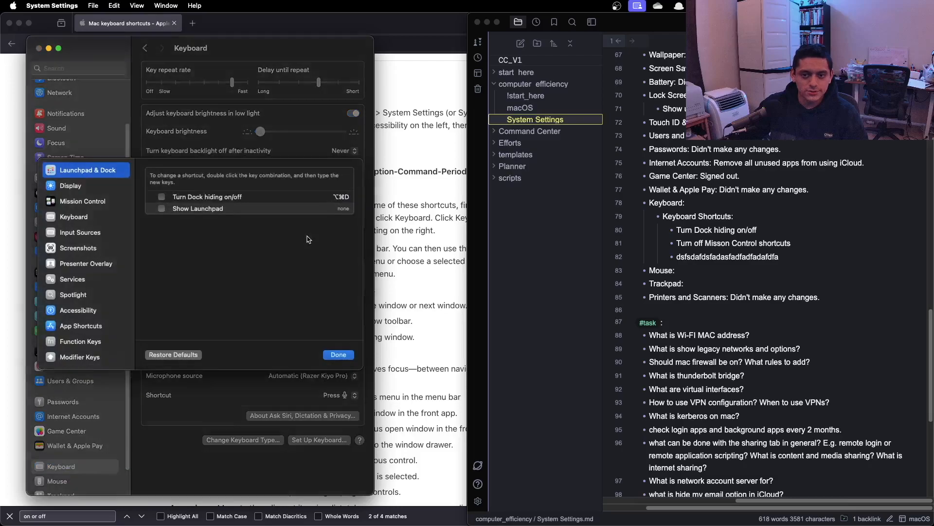
left_click(88, 238)
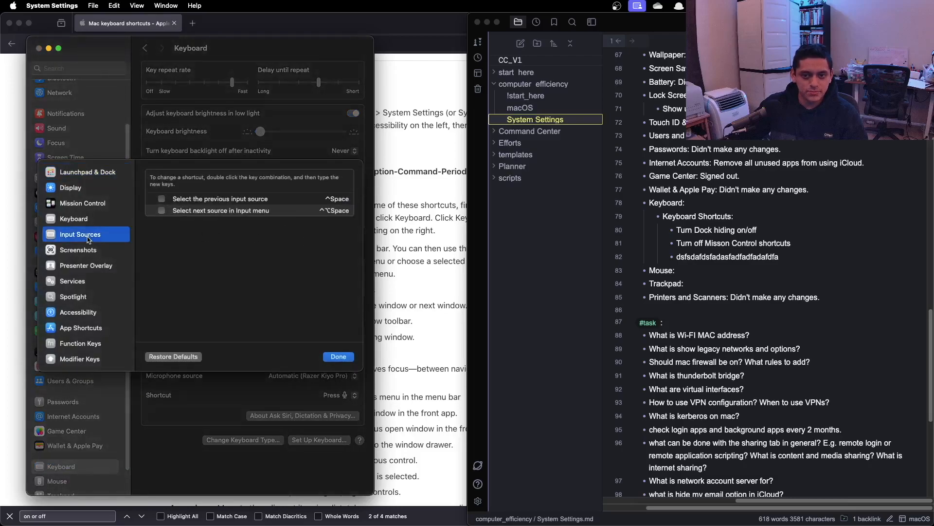
left_click(90, 252)
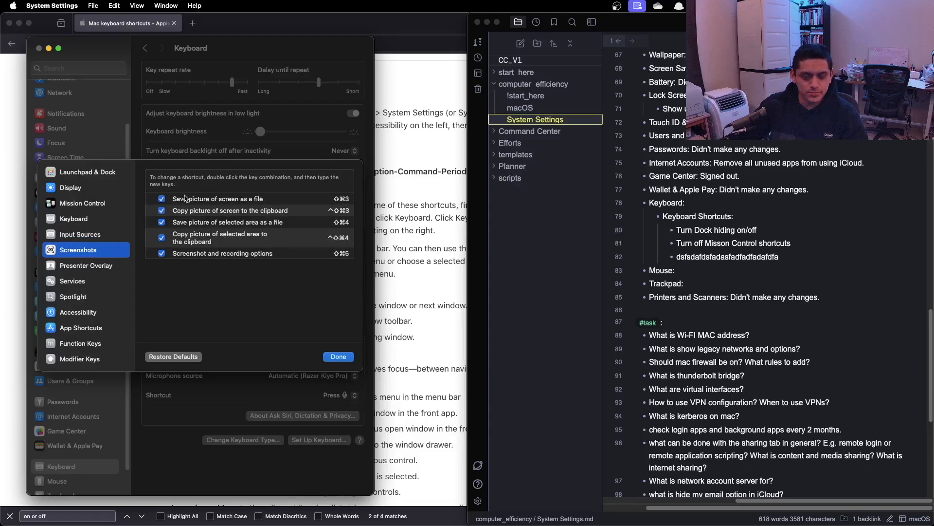
left_click(79, 265)
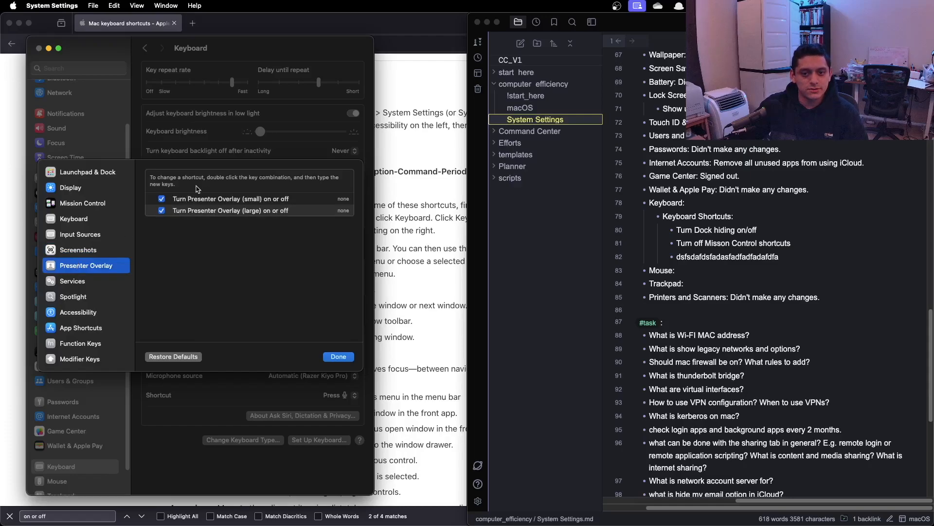
left_click(161, 199)
left_click(161, 210)
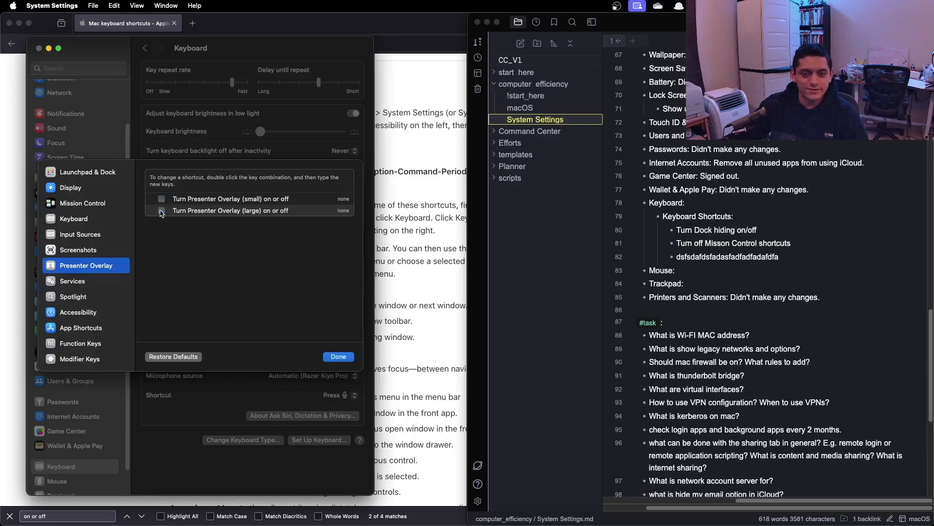
Step: Review the shortcut assignments under Screenshots, Input Sources, Services including its Development group, Spotlight and Accessibility
left_click(95, 251)
left_click(100, 234)
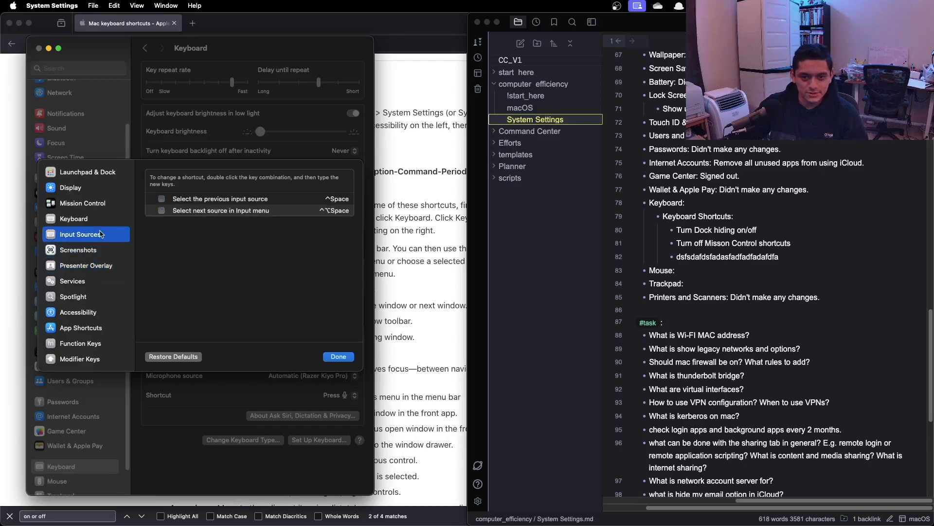
left_click(82, 280)
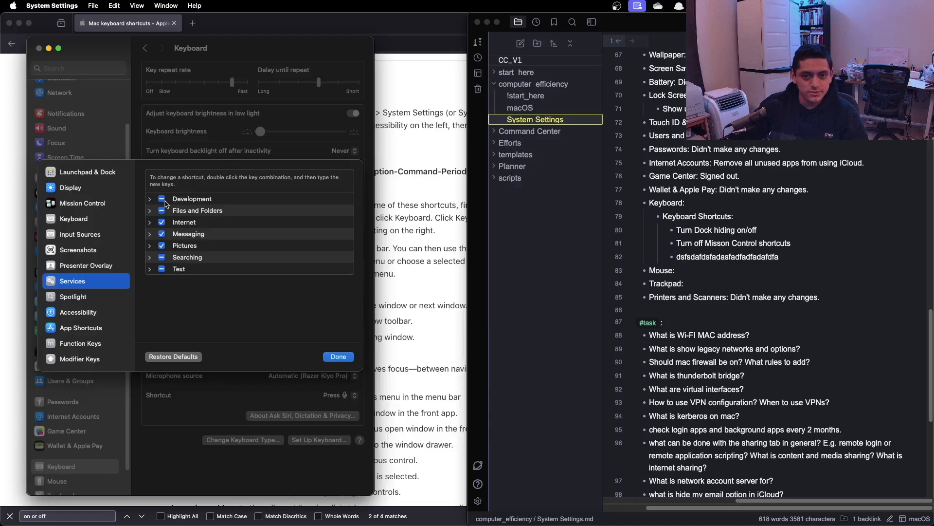
left_click(149, 200)
left_click(149, 199)
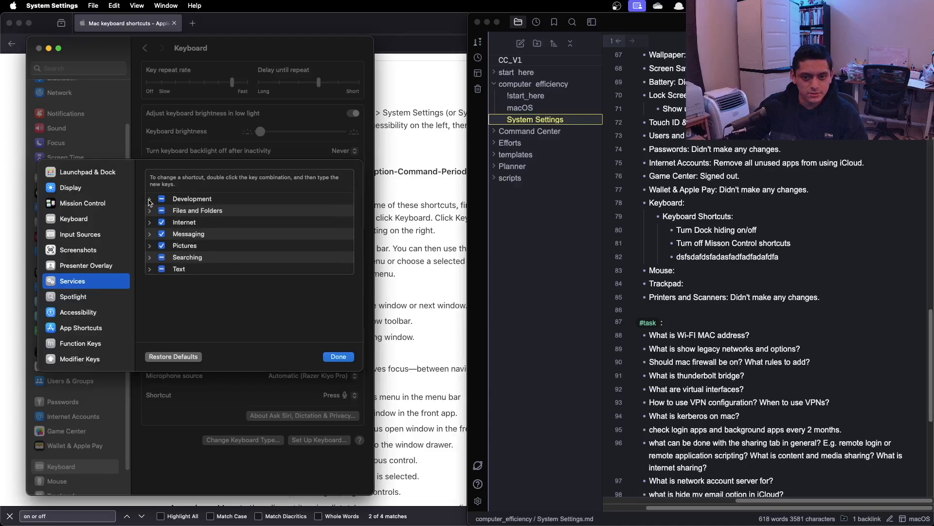
left_click(72, 299)
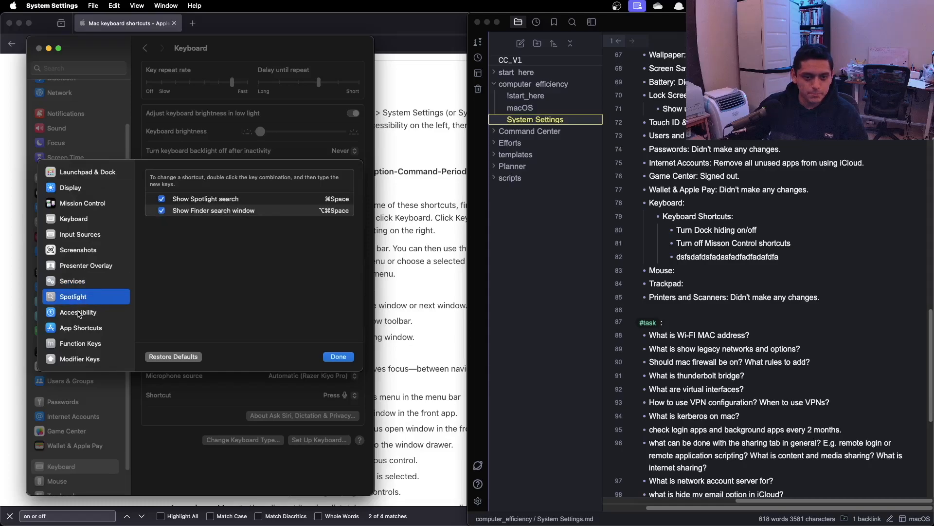
left_click(103, 316)
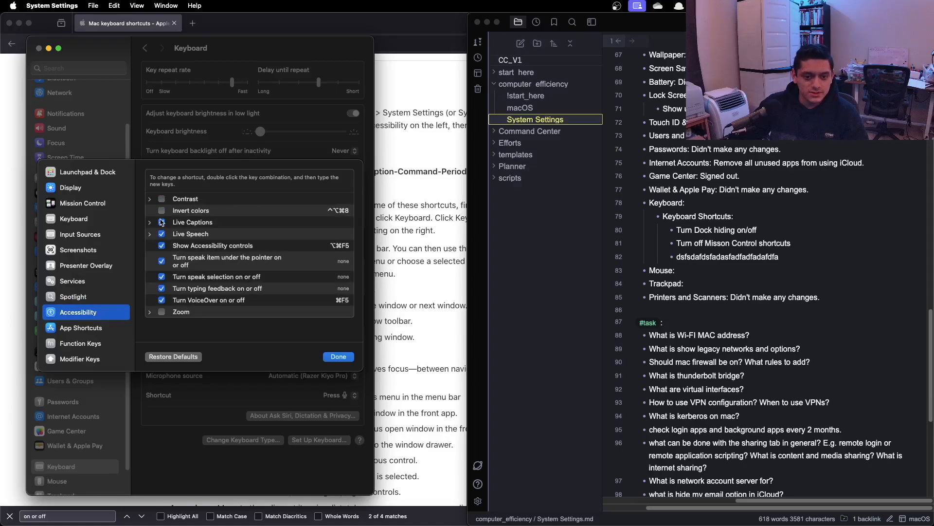
Step: Recheck the Input Sources shortcuts, return to the Screenshots shortcuts and capture a screenshot of the area around their list
left_click(90, 250)
left_click(88, 239)
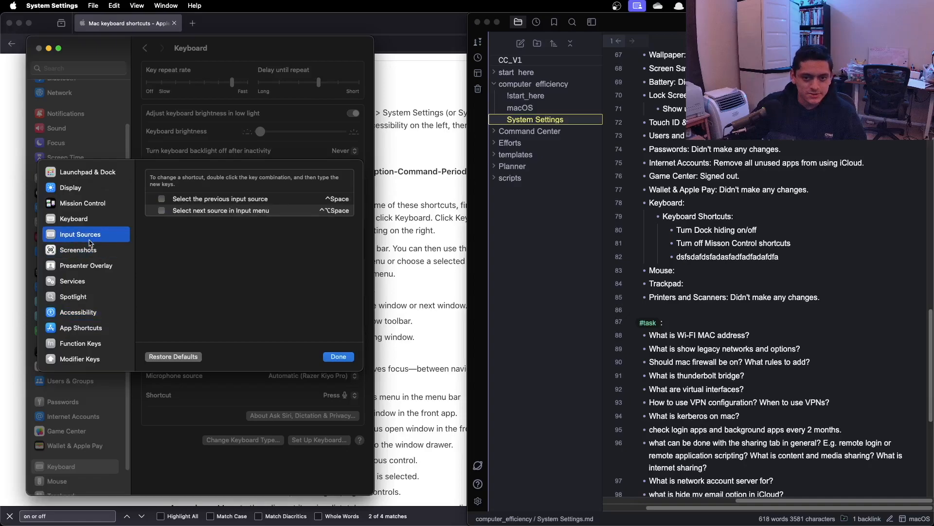
left_click(89, 246)
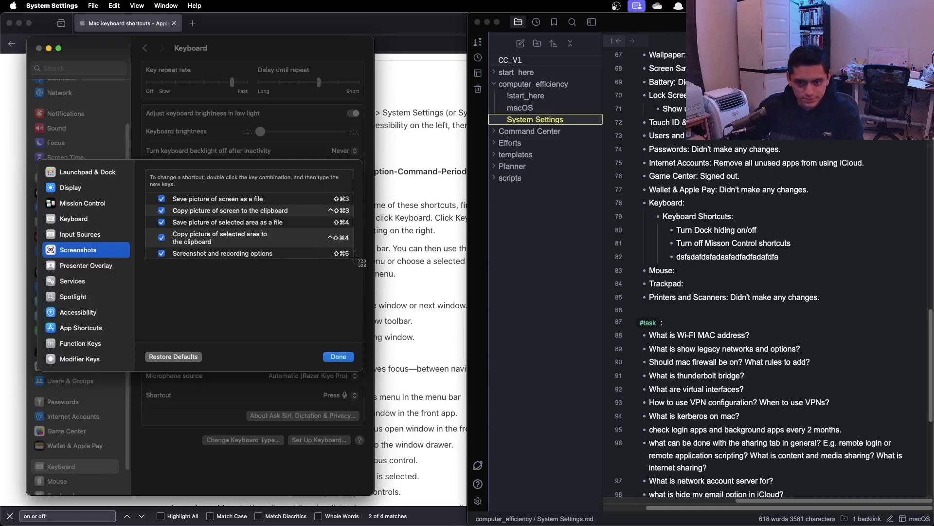
left_click_drag(356, 261, 142, 167)
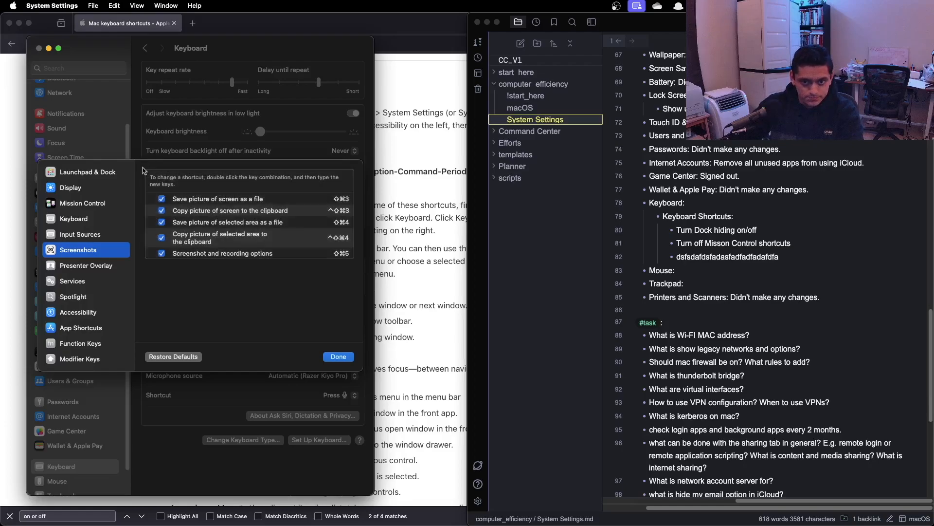
Step: Switch to the System Settings note in Obsidian and select the test text in the last bullet under Keyboard Shortcuts
left_click(802, 222)
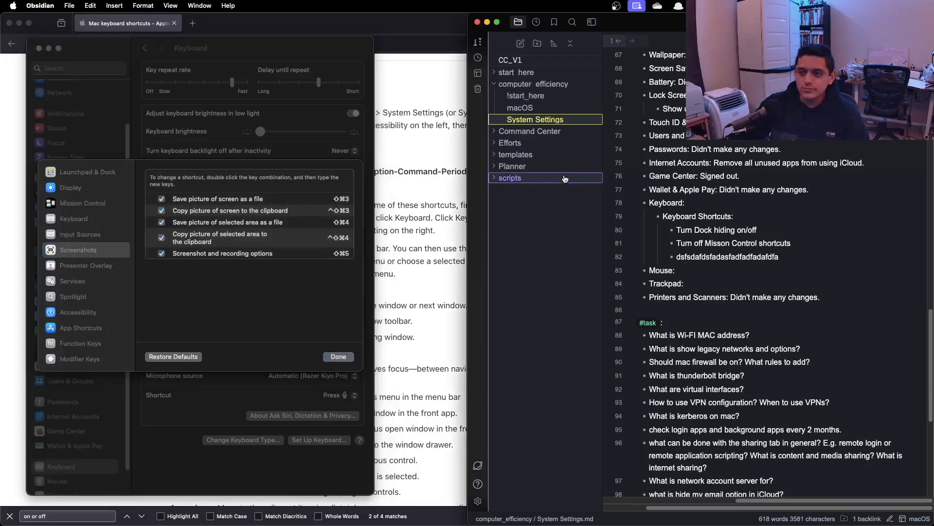
scroll(709, 209, "down", 2)
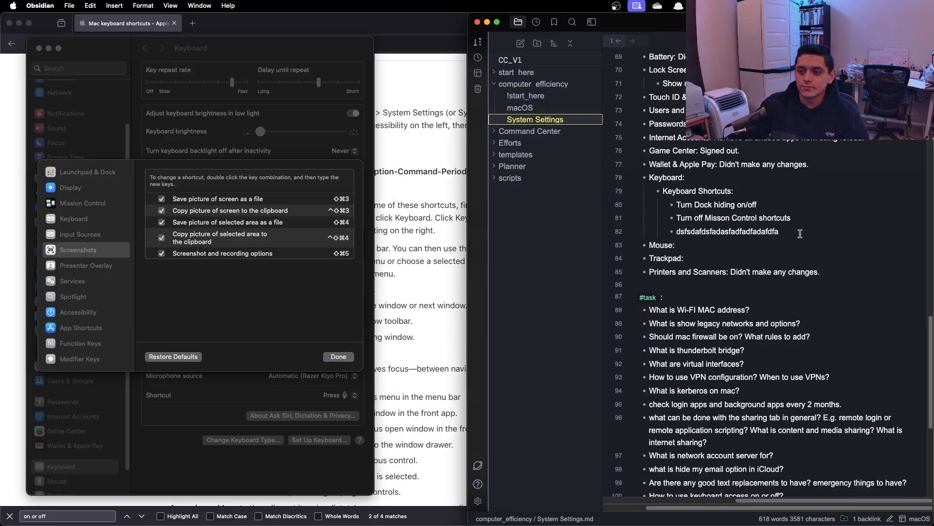
left_click_drag(803, 232, 680, 231)
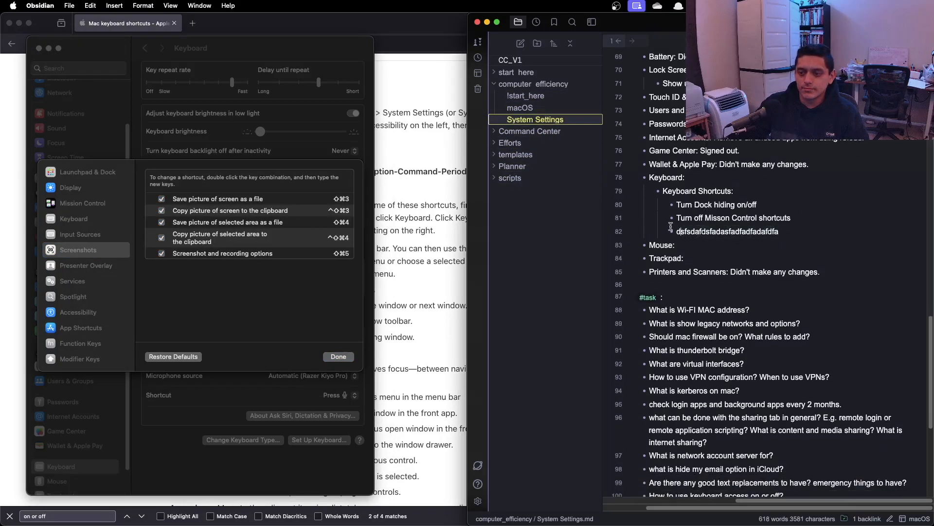
Step: Check the Keyboard category of shortcuts and replace the placeholder bullet under Keyboard Shortcuts in the note with "Turn off Keyboard shortcuts"
left_click(83, 234)
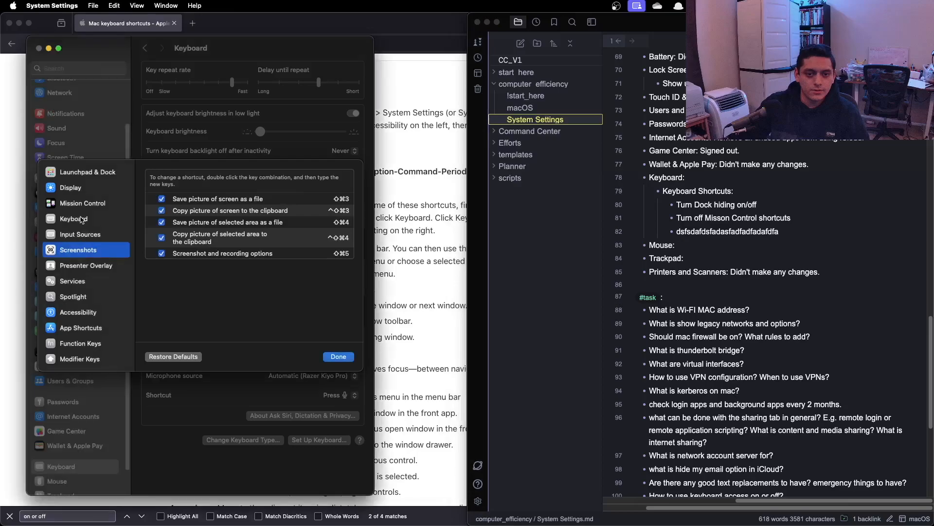
left_click(82, 219)
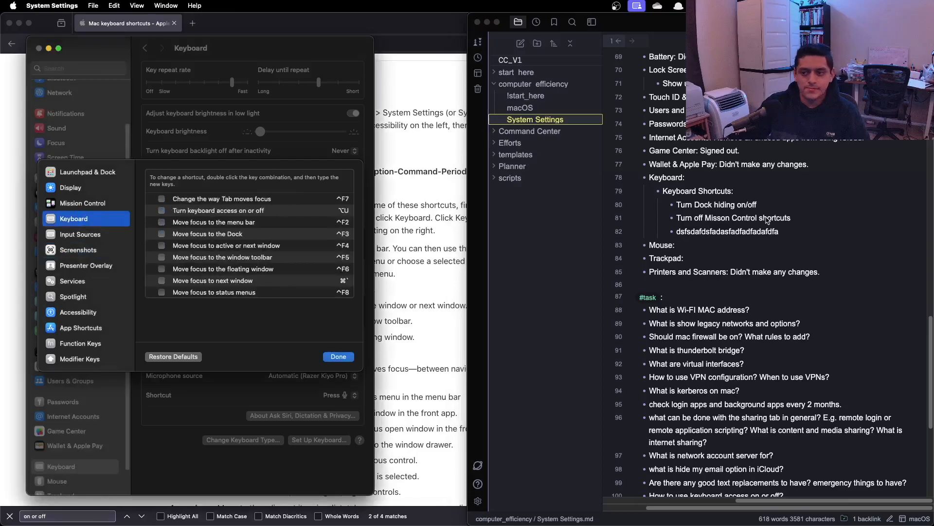
left_click(804, 227)
left_click_drag(796, 227, 676, 232)
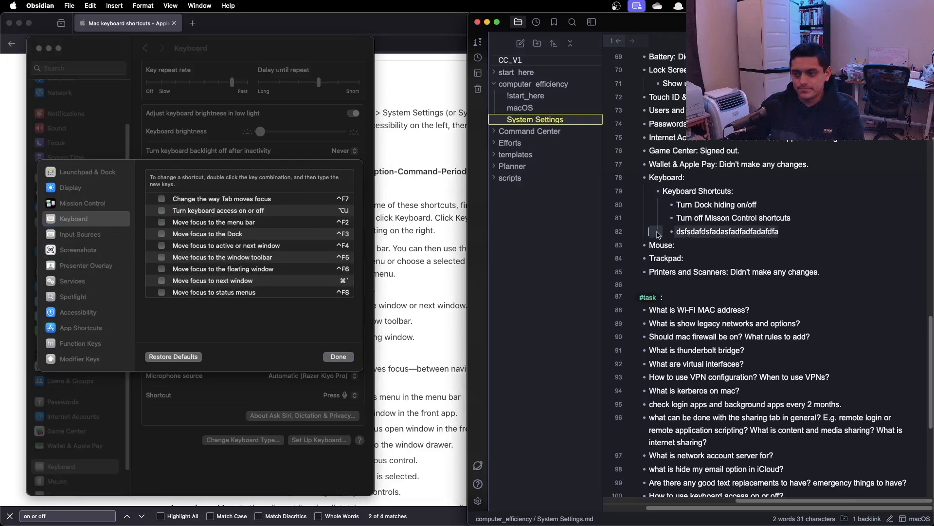
type("Turn")
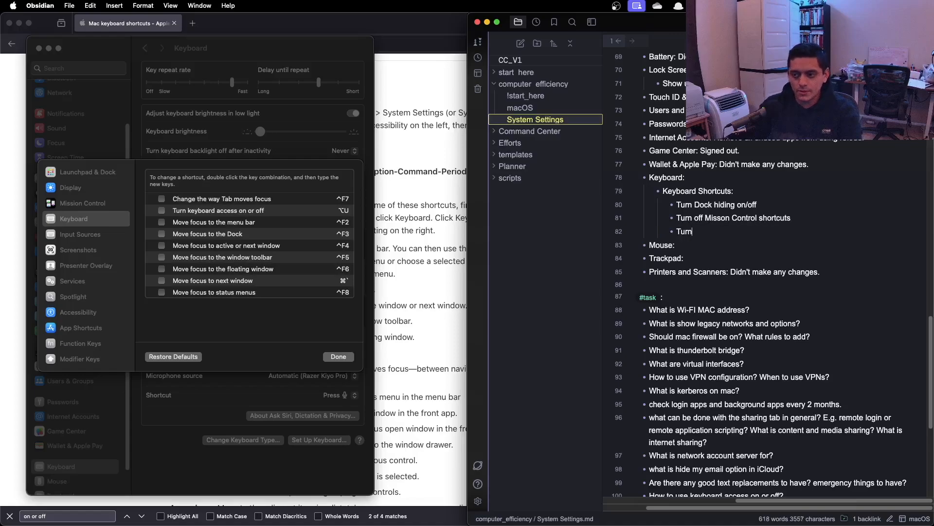
type(" off Keyboard shof")
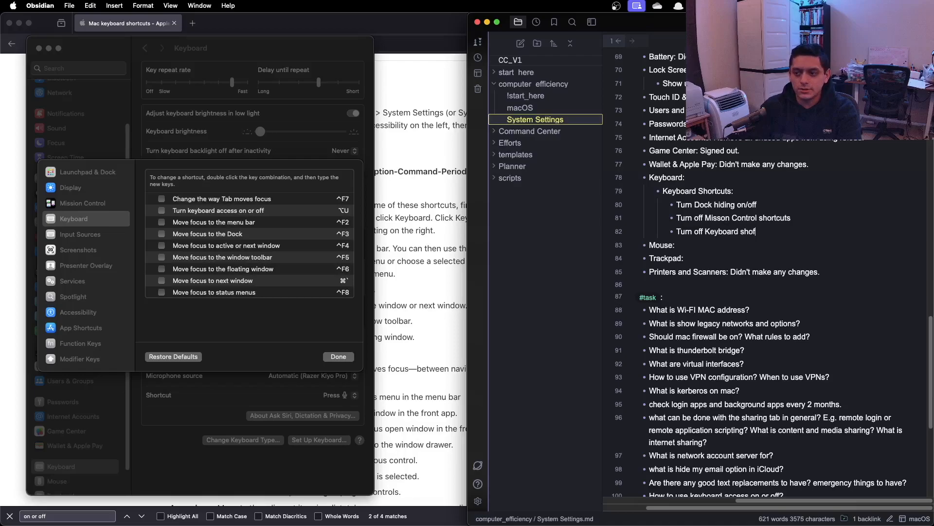
key("BackSpace")
type("rtcuts")
key("Return")
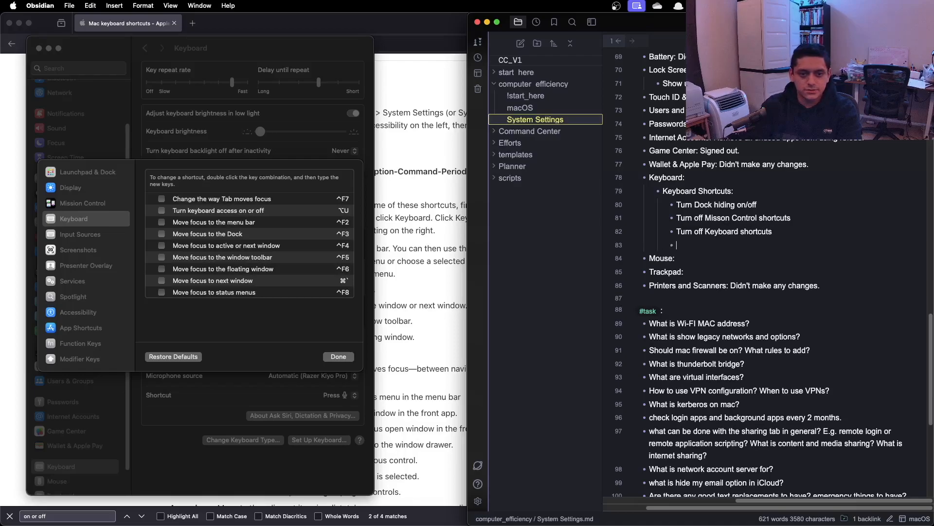
Step: Check the Screenshots and Presenter Overlay shortcuts and add the bullet "Turn off Presenter Overlay shortcuts" to the note
left_click(80, 238)
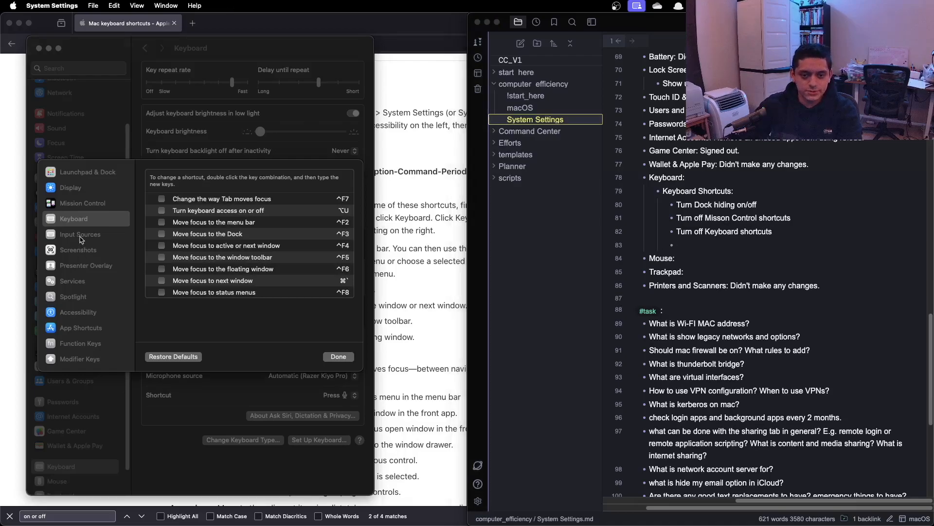
left_click(80, 248)
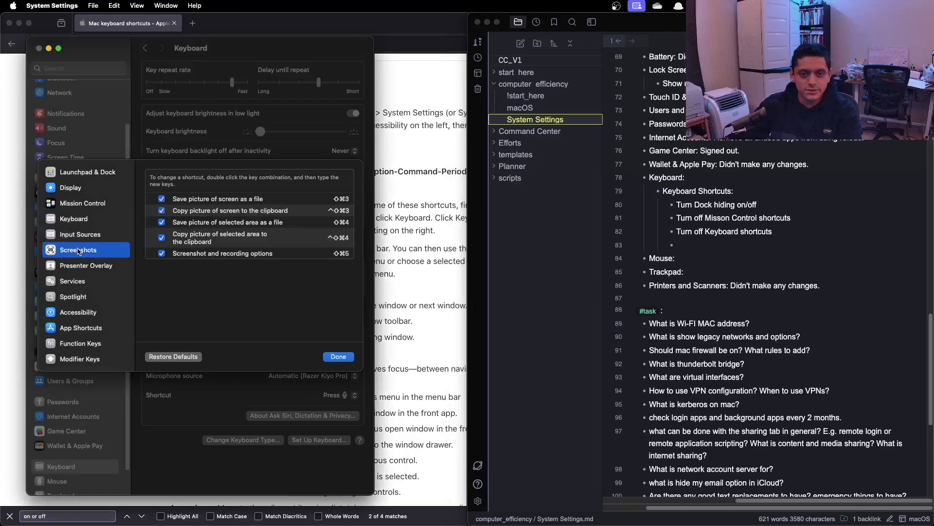
left_click(95, 267)
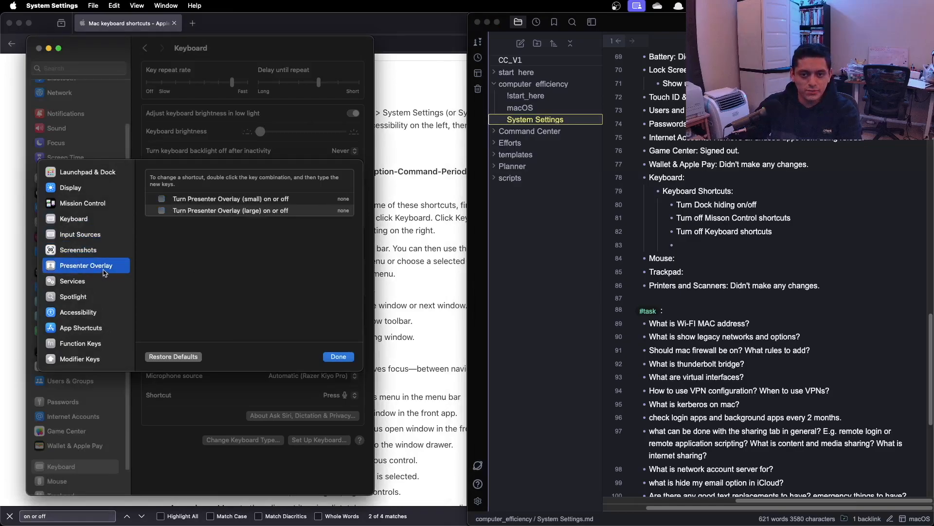
left_click(712, 248)
type("Tur")
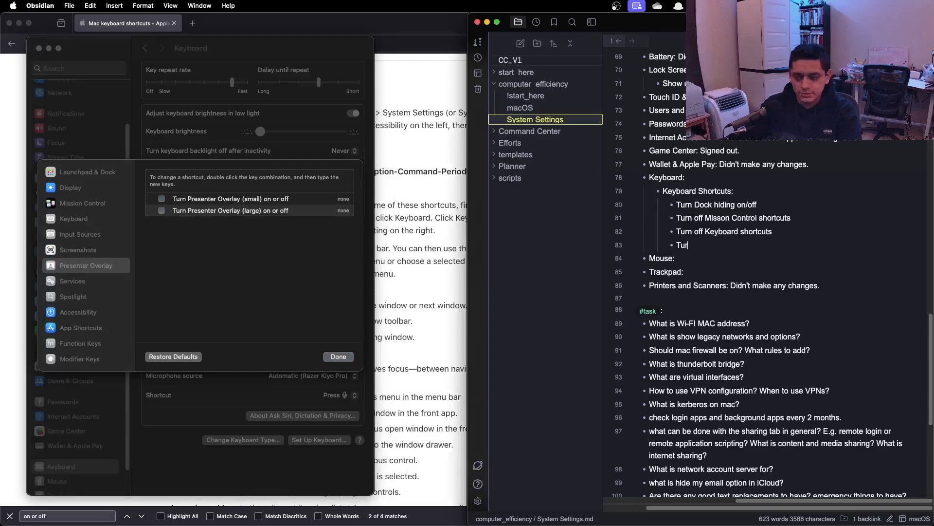
type("n off Presenter Ov")
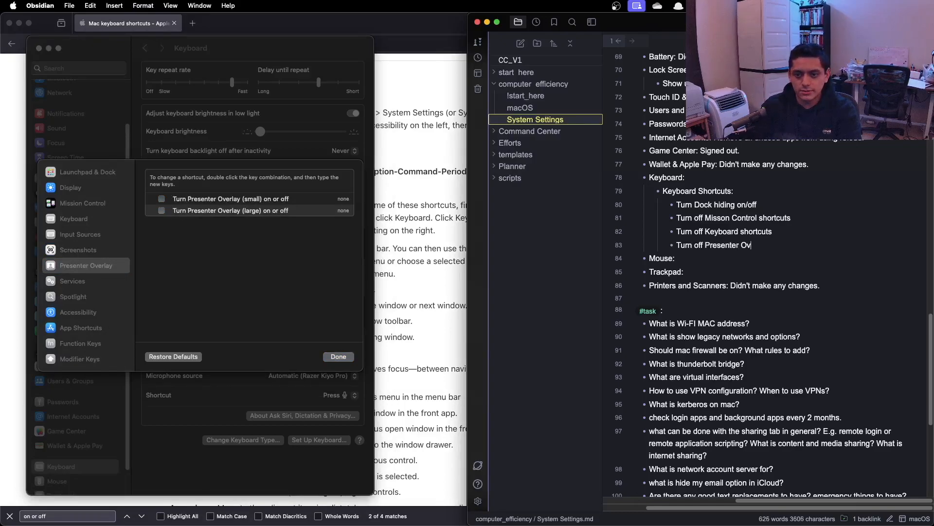
type("erlay shortcuts")
key("Return")
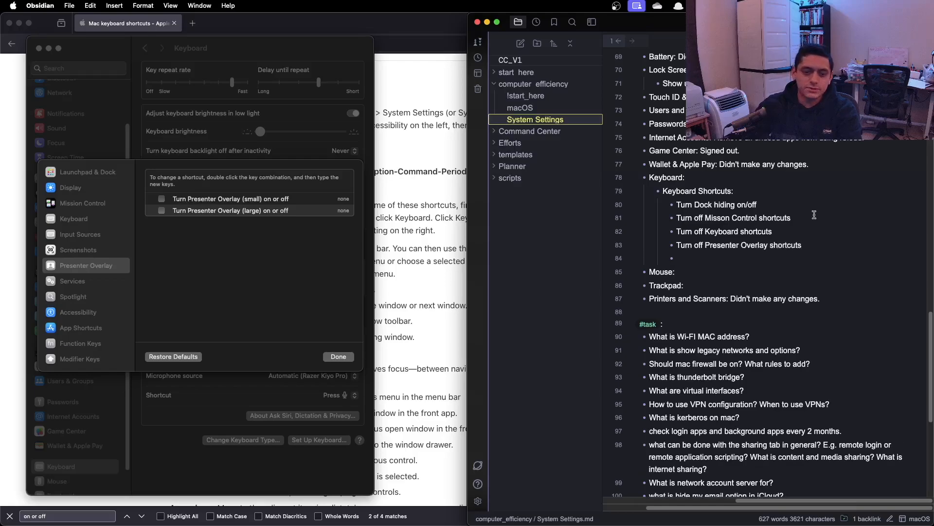
Step: Examine the Development entries in the Services keyboard shortcuts
left_click(139, 273)
left_click(92, 281)
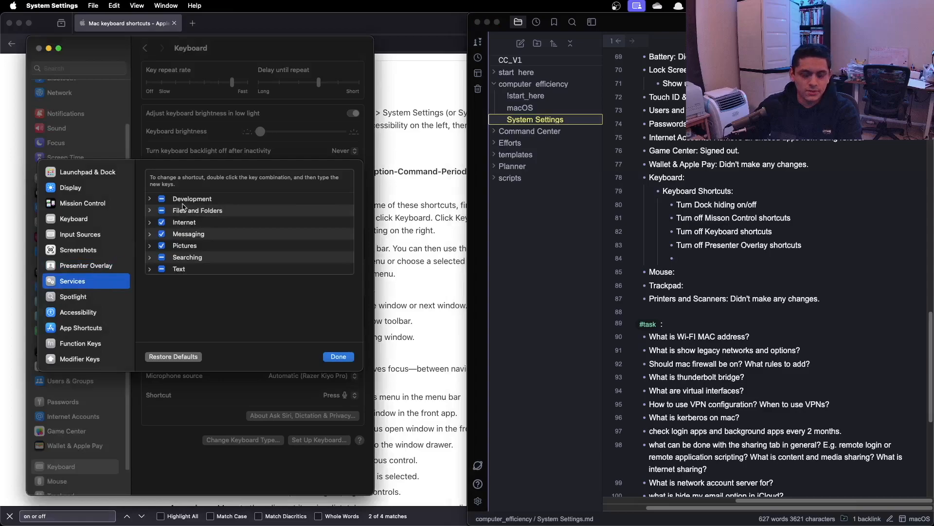
left_click(150, 198)
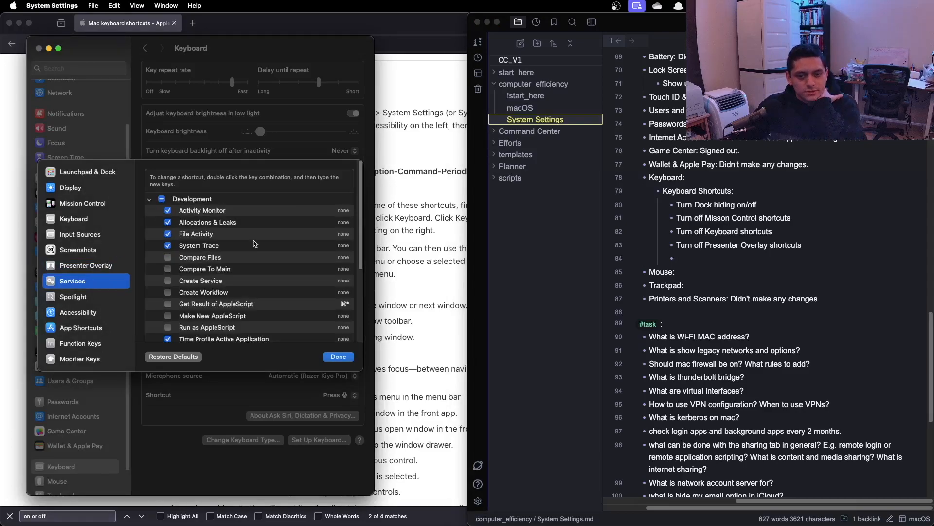
scroll(253, 243, "down", 5)
scroll(225, 253, "up", 5)
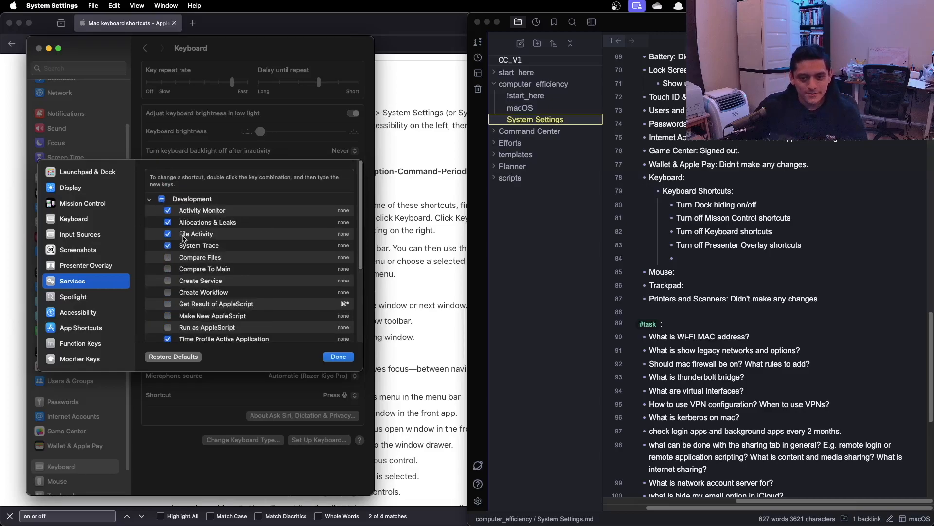
scroll(184, 239, "down", 1)
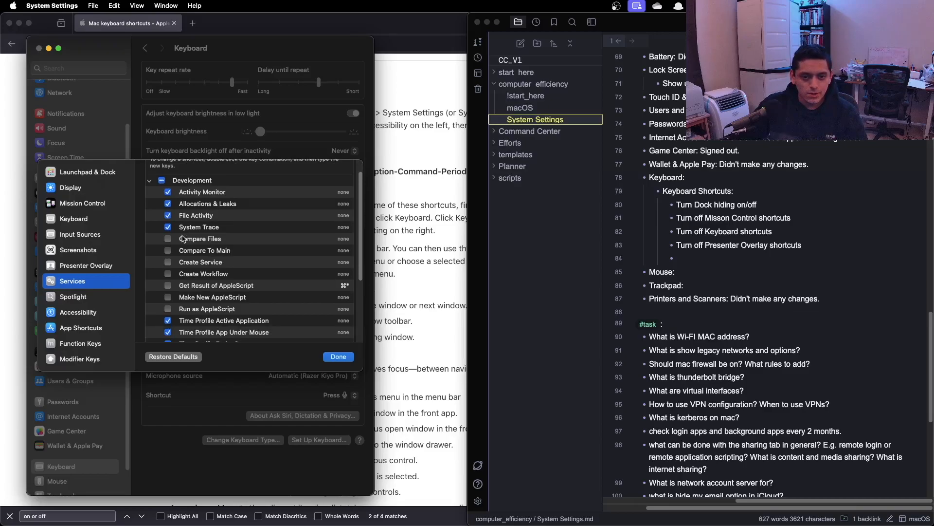
scroll(183, 238, "up", 2)
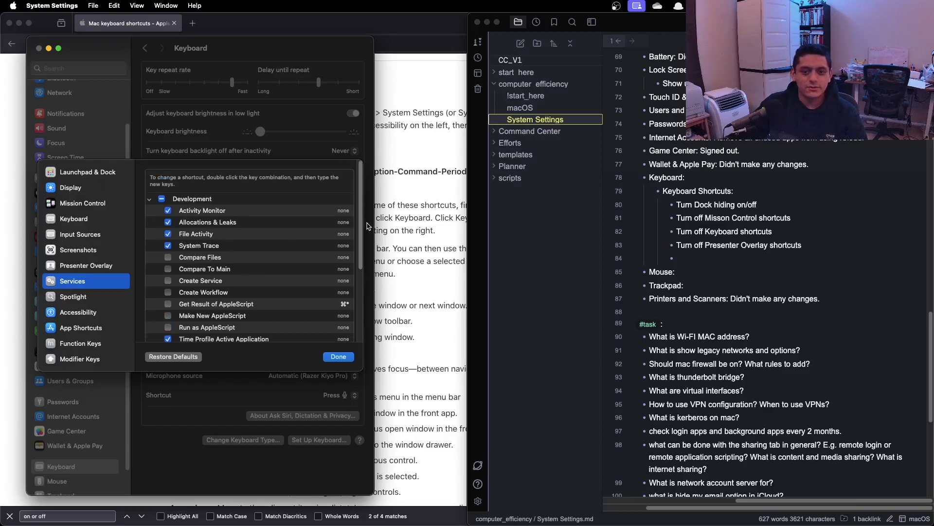
left_click(803, 219)
scroll(810, 219, "down", 2)
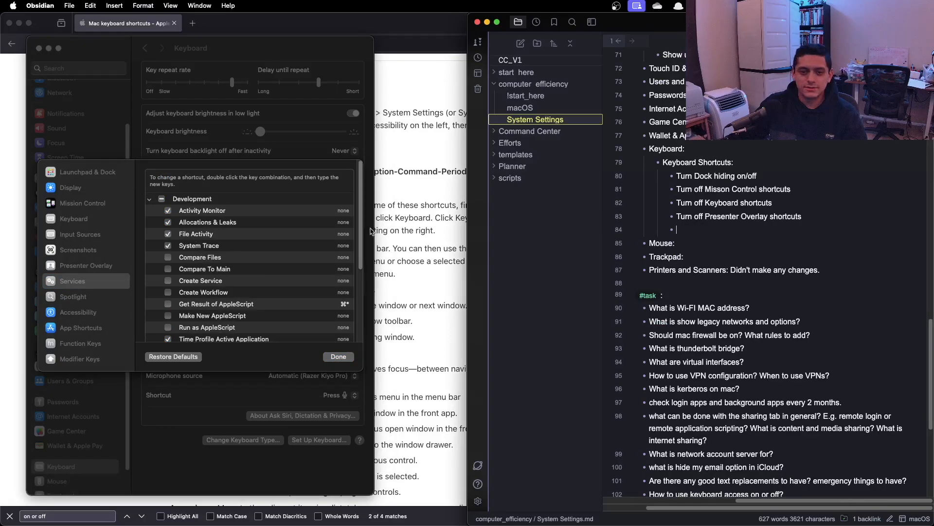
scroll(294, 240, "down", 1)
left_click(162, 194)
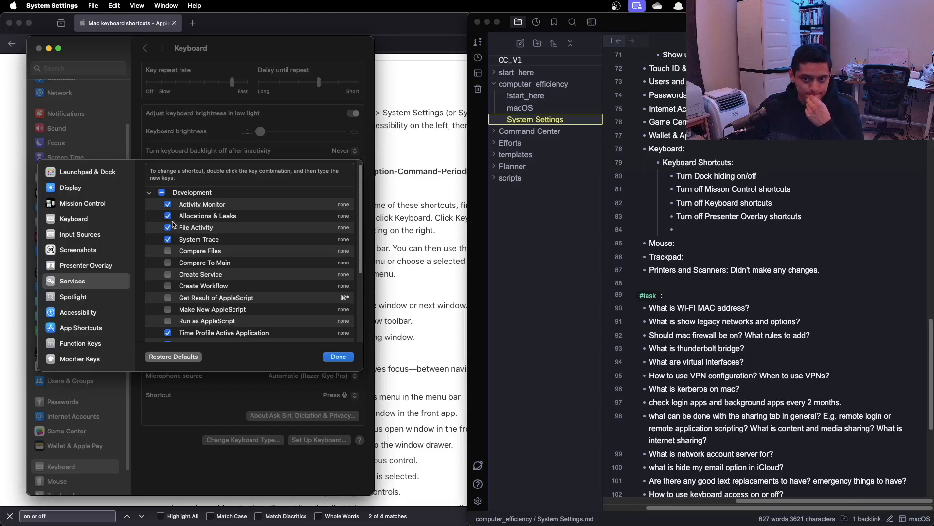
Step: Add the question "What is allocations & leaks?" at the end of the note's #task list
left_click(776, 240)
scroll(807, 250, "down", 5)
left_click(750, 260)
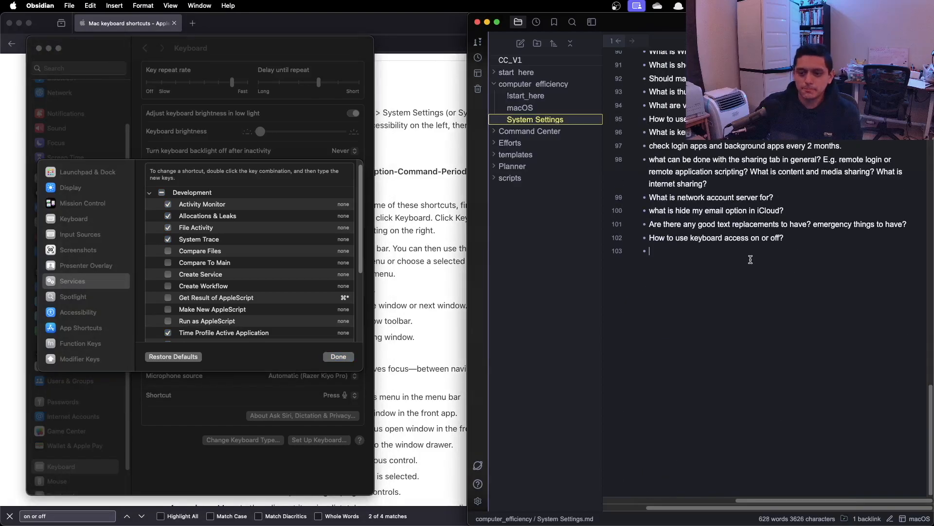
type("What")
type(" is allocations and")
key("BackSpace")
key("BackSpace")
key("BackSpace")
key("BackSpace")
type("& leacks")
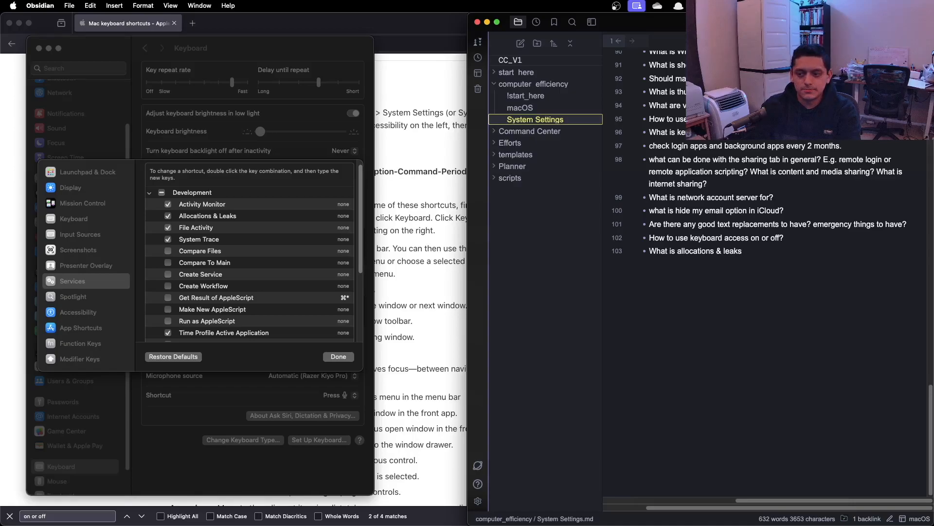
type("on")
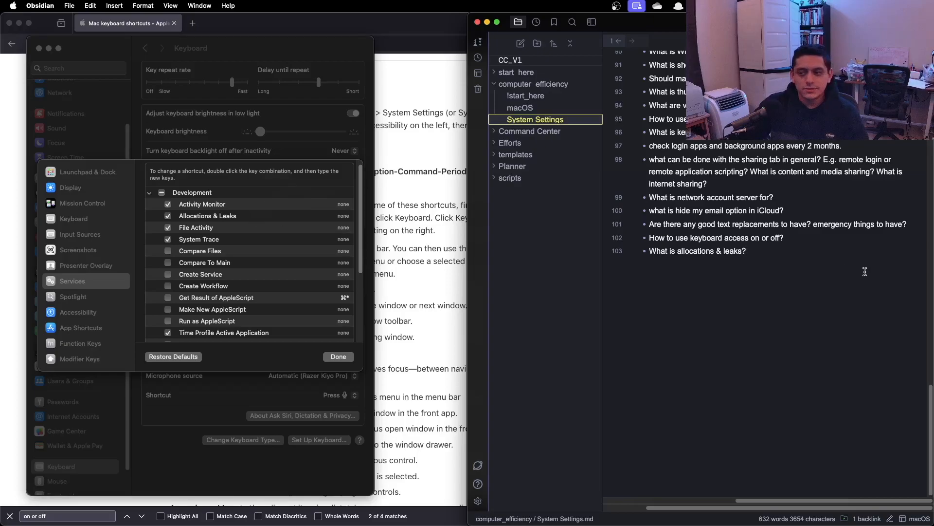
Step: Add the questions "What is system Trace?" and "What is compare to main?" to the #task list
key("Return")
type("What is system ")
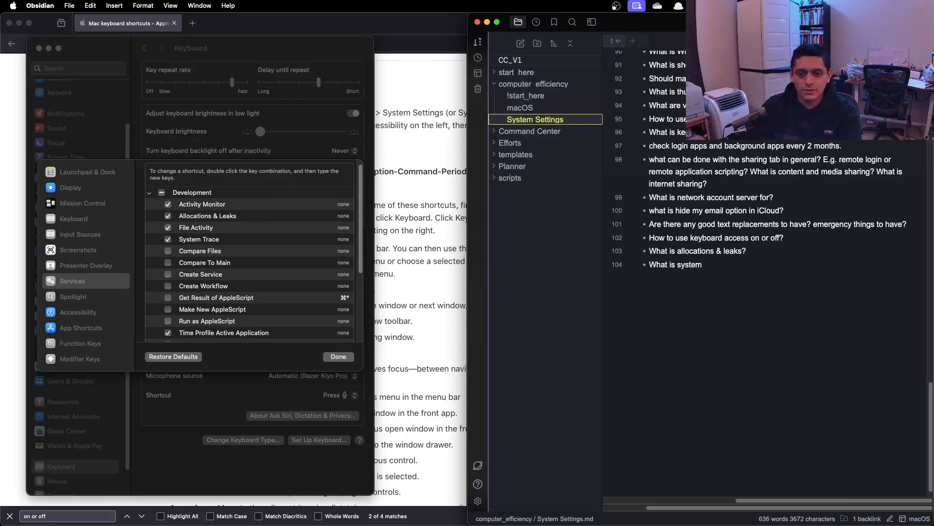
type("Train")
type("ce?")
key("Return")
type("What is compare to main?")
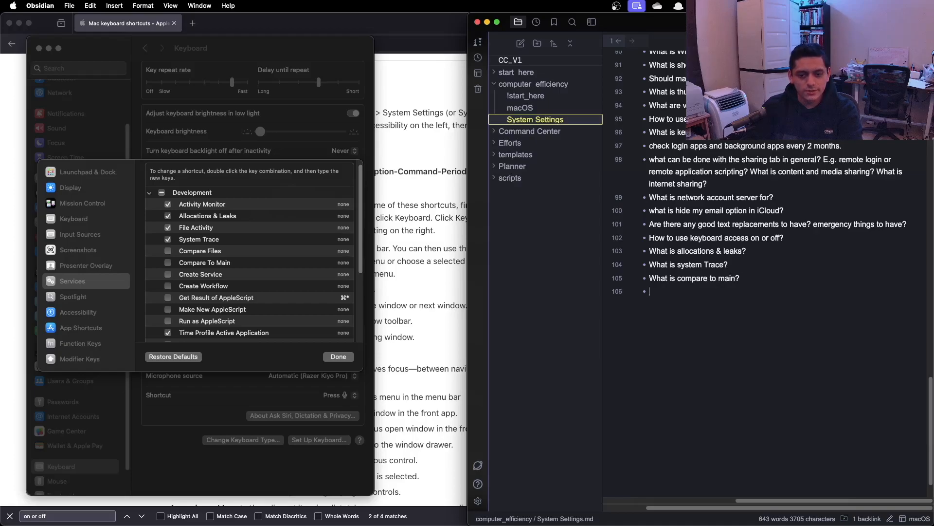
Step: Disable all Development service shortcuts and collapse that group
scroll(322, 286, "down", 3)
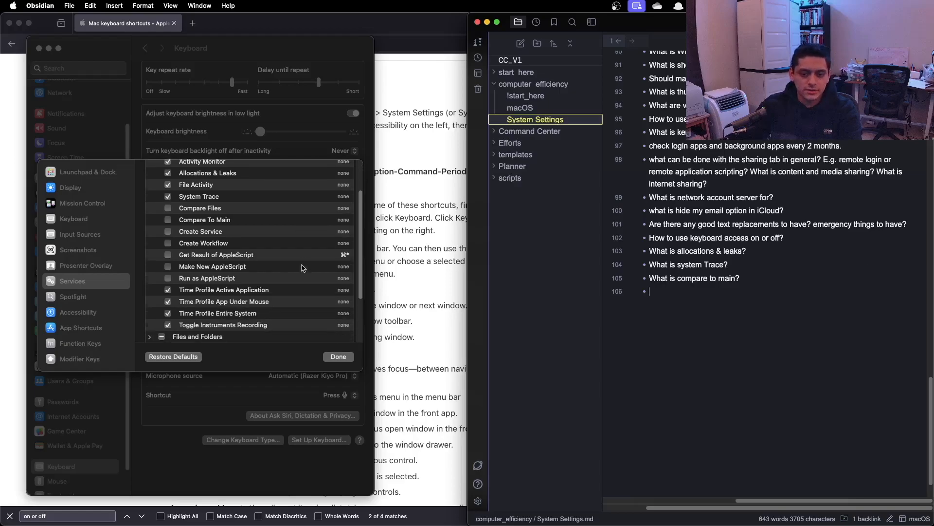
scroll(297, 267, "up", 3)
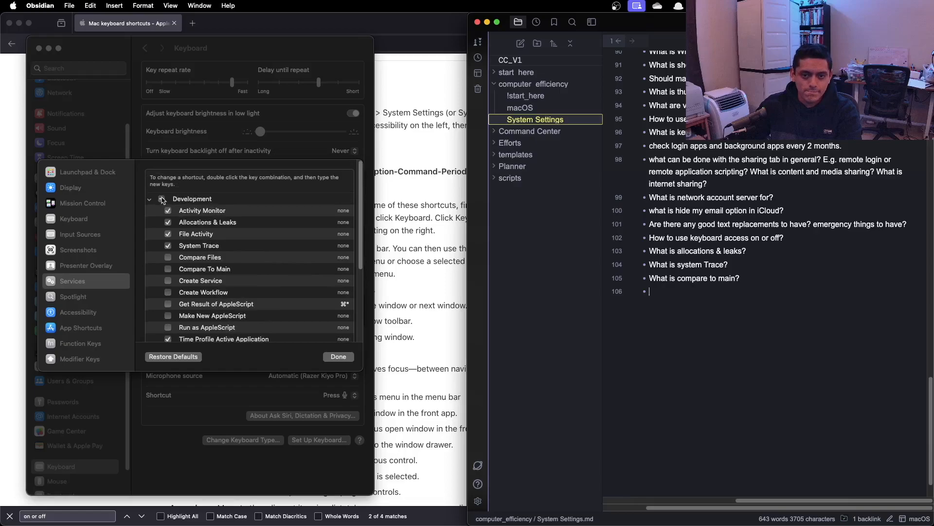
scroll(683, 286, "up", 5)
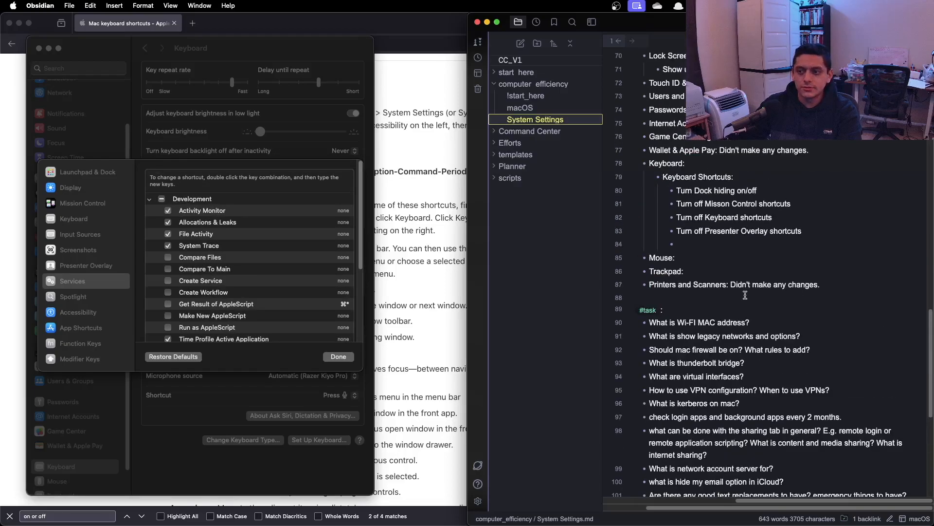
scroll(683, 286, "down", 5)
left_click(161, 199)
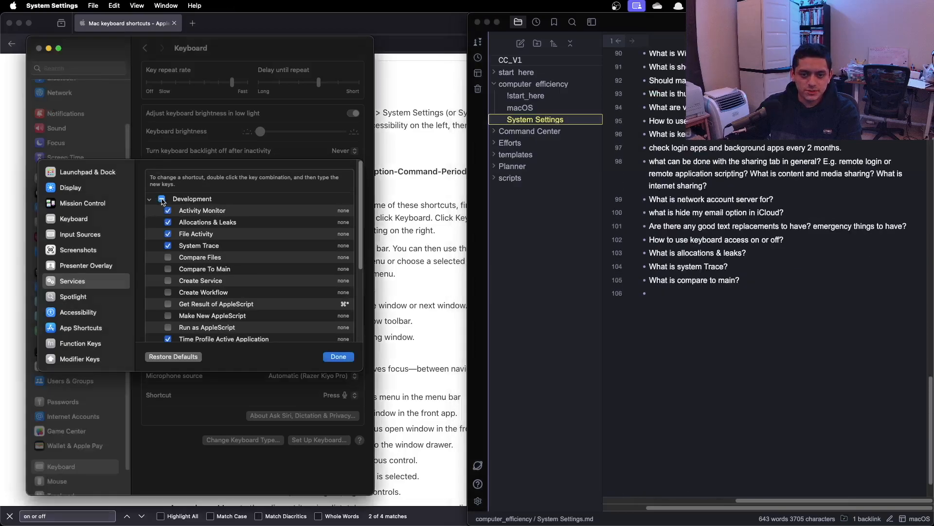
left_click(161, 199)
left_click(150, 199)
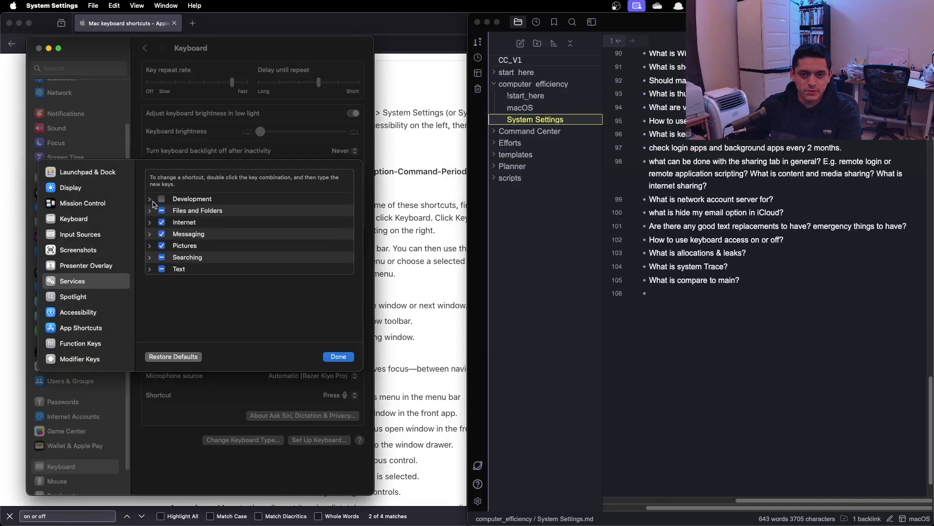
Step: Review the Files and Folders service shortcuts, disable all of them and collapse the group
left_click(150, 210)
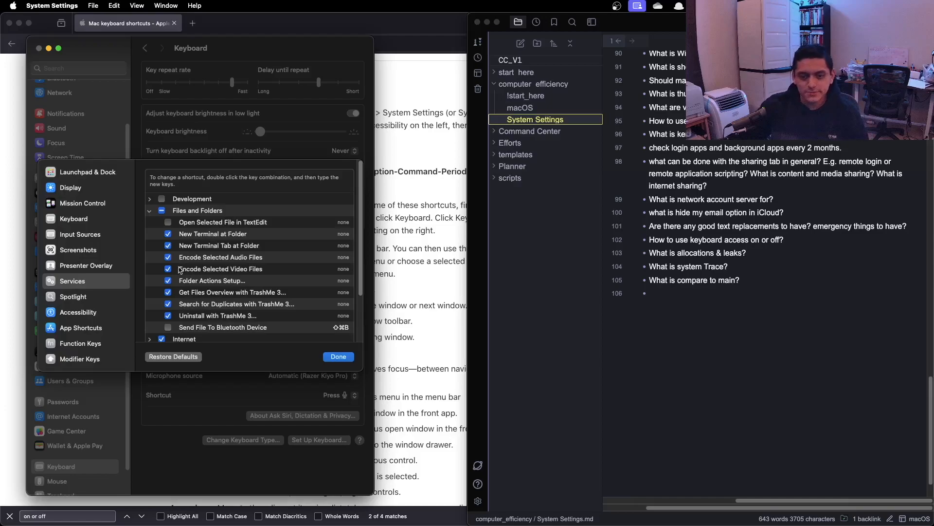
scroll(197, 316, "down", 1)
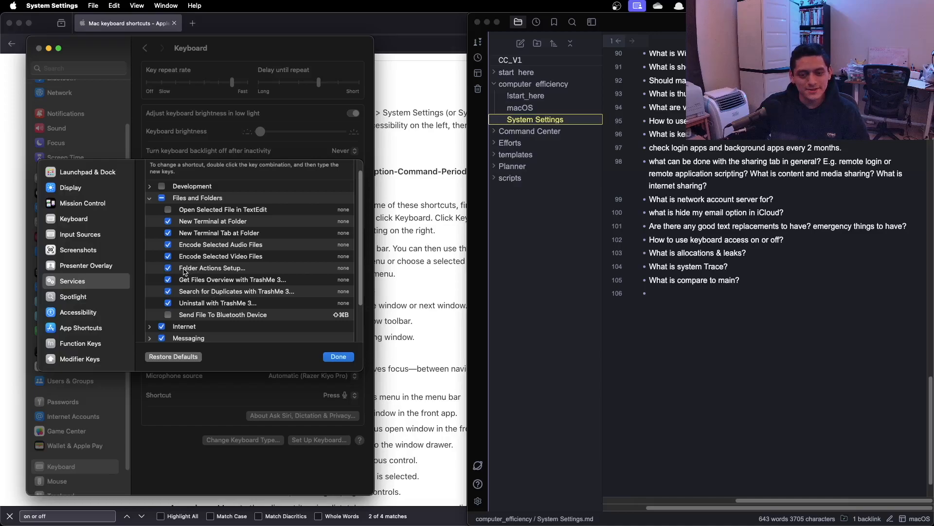
left_click(204, 272)
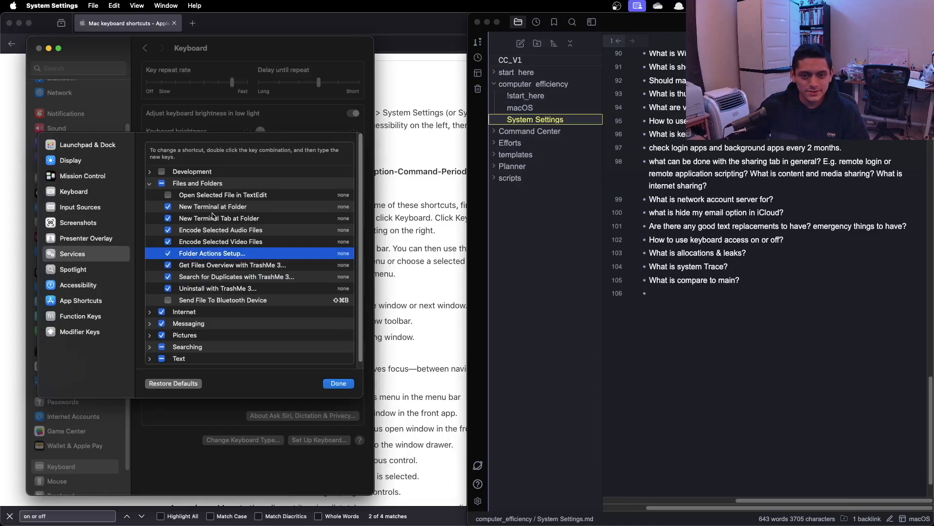
left_click(160, 183)
left_click(159, 185)
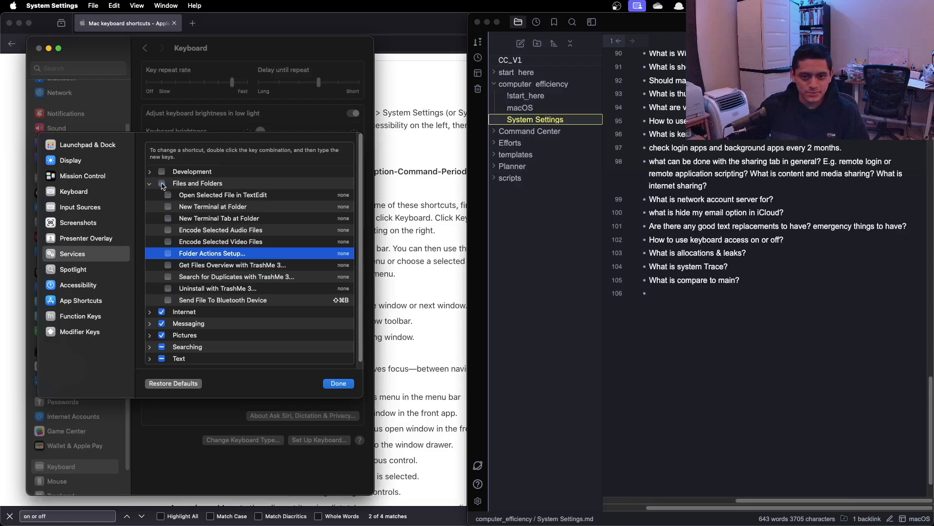
left_click(150, 183)
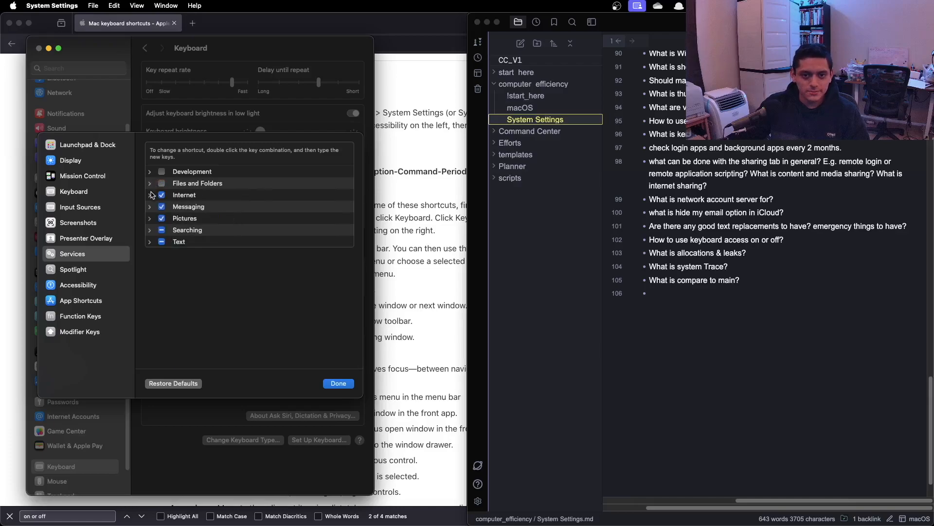
Step: Review the Internet and Messaging service shortcuts, then disable all of them and collapse both groups
left_click(151, 194)
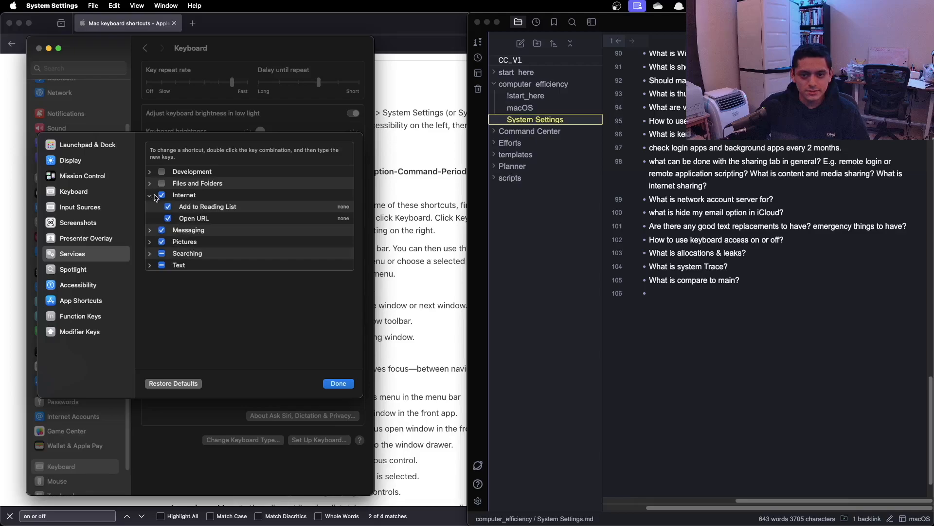
left_click(162, 195)
left_click(150, 195)
left_click(150, 206)
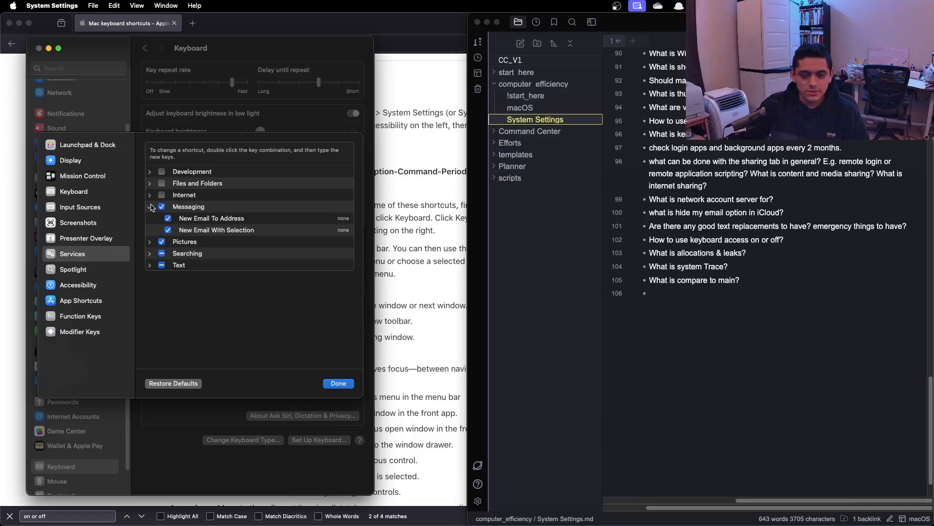
left_click(151, 207)
left_click(162, 207)
Step: Review the Pictures and Searching service shortcuts, then disable all of them and collapse both groups
left_click(150, 218)
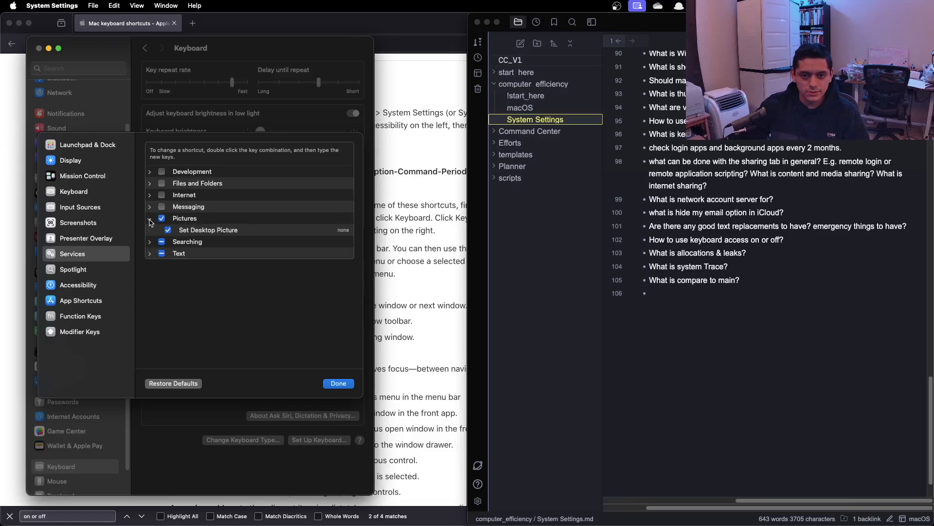
left_click(149, 218)
left_click(161, 218)
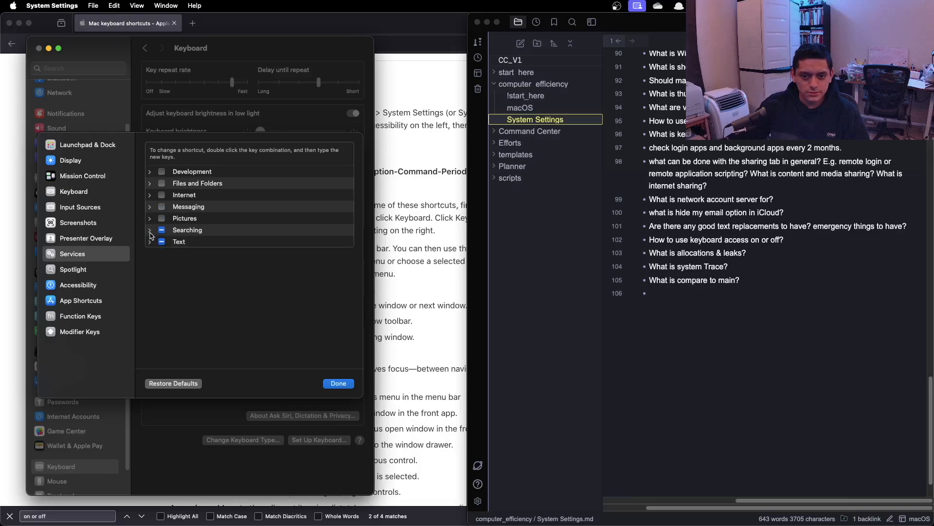
left_click(150, 230)
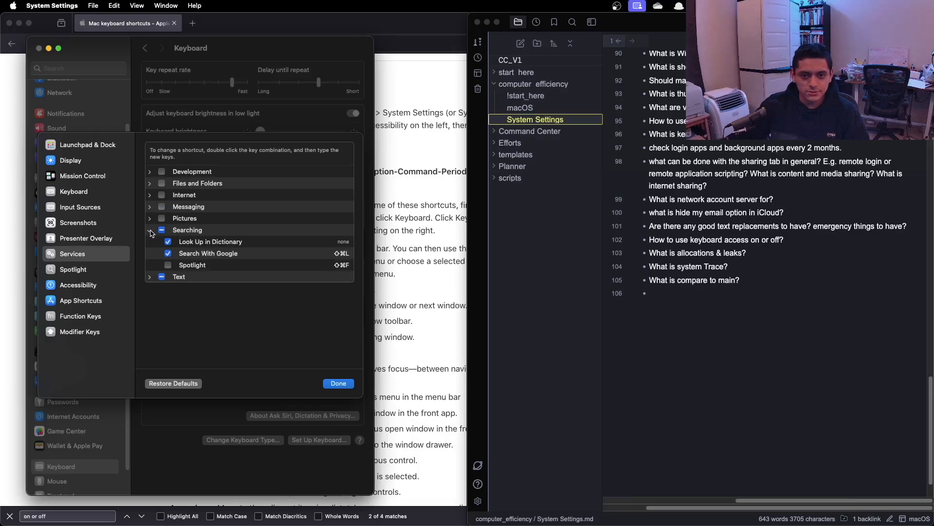
left_click(150, 233)
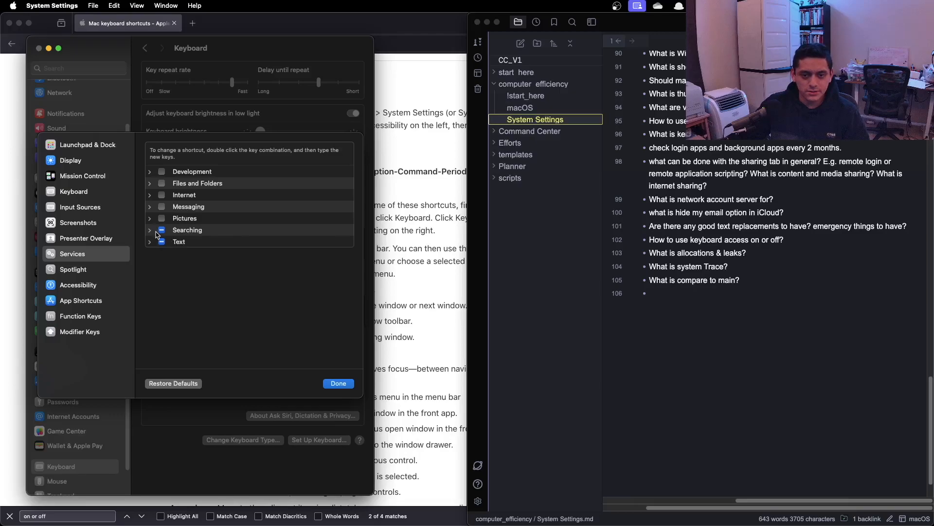
left_click(161, 231)
left_click(161, 231)
Step: Review the Text service shortcuts, disable all of them and collapse the group
left_click(152, 242)
left_click(150, 242)
scroll(151, 243, "down", 5)
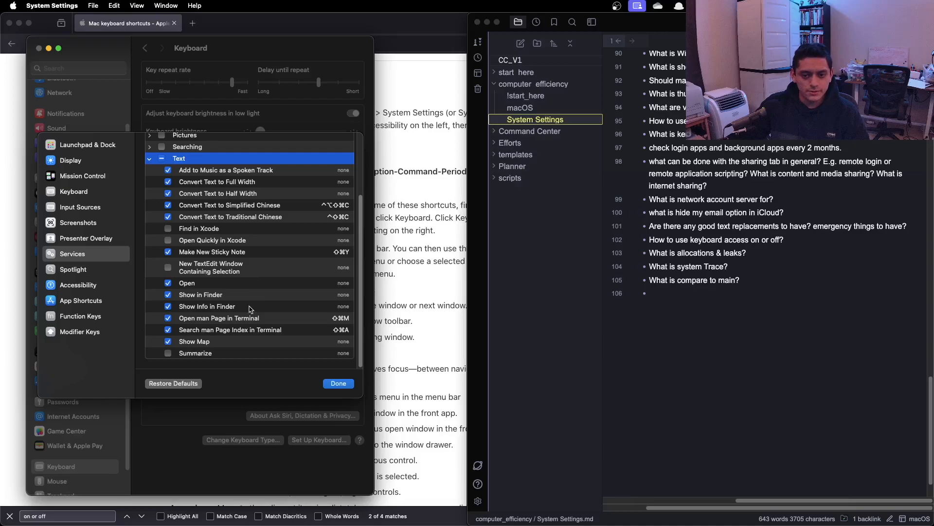
scroll(250, 310, "up", 3)
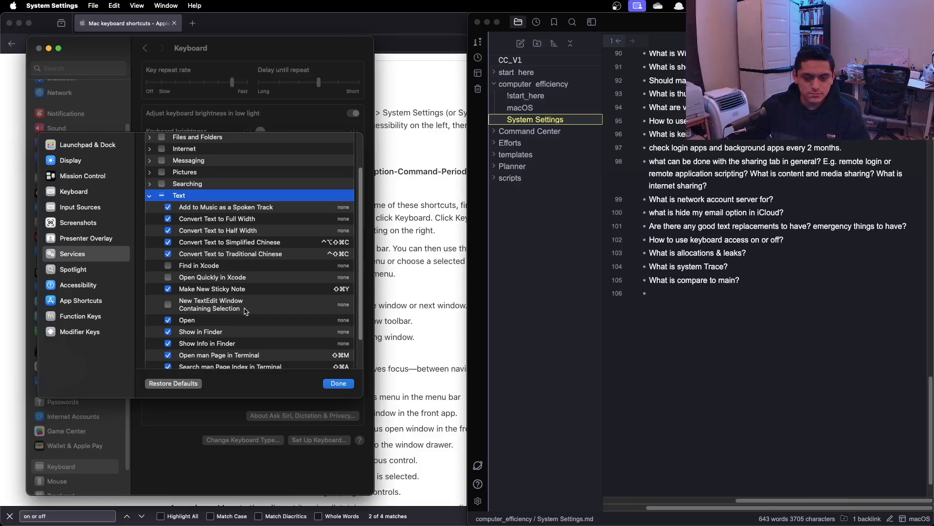
scroll(245, 311, "down", 3)
scroll(246, 311, "up", 5)
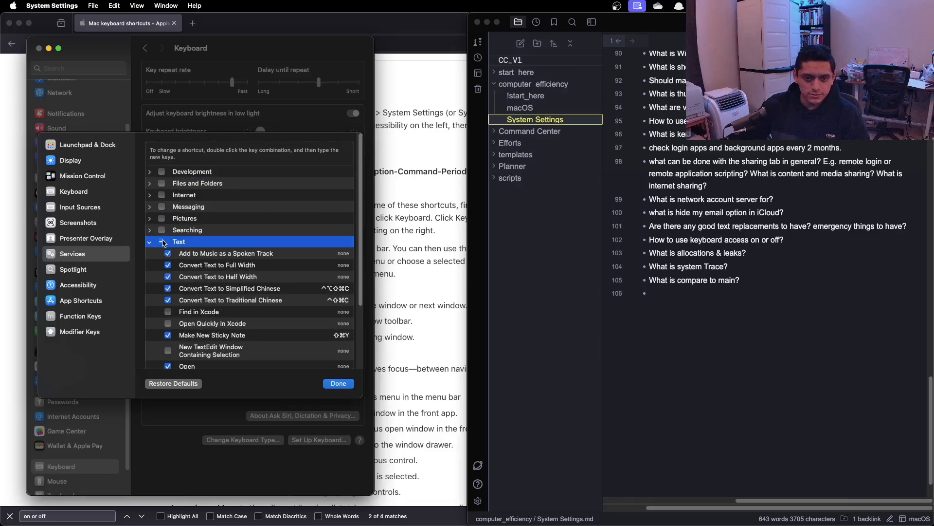
left_click(150, 242)
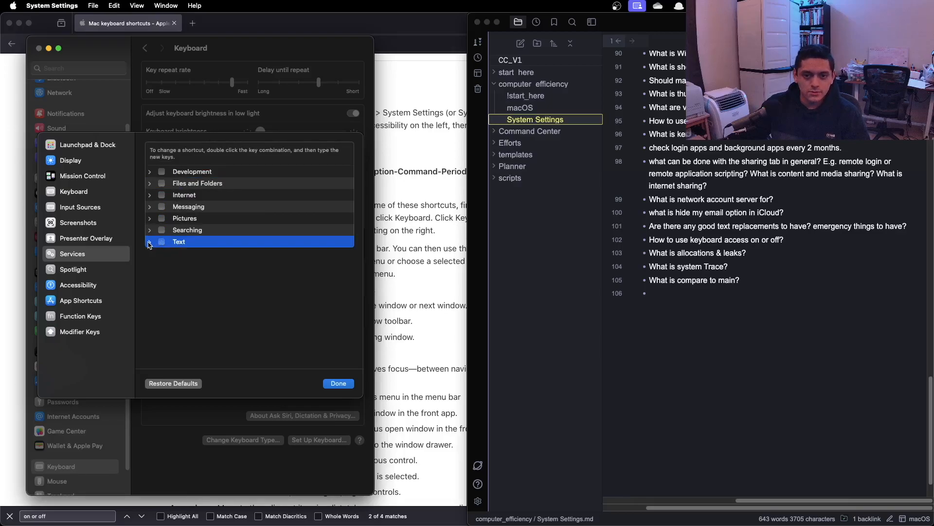
Step: Add the bullet "Turn off Services shortcuts" under Keyboard Shortcuts in the System Settings note in Obsidian
left_click(712, 307)
scroll(712, 304, "up", 10)
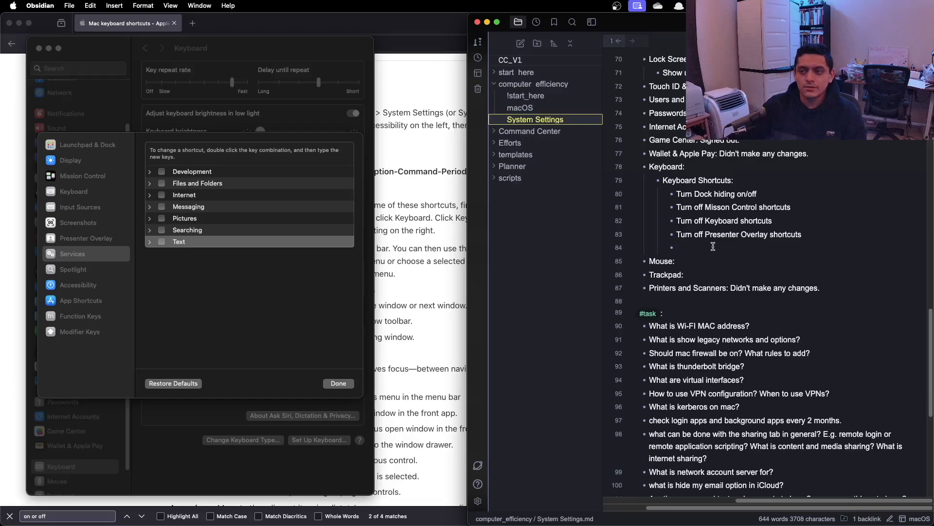
type("Turn off")
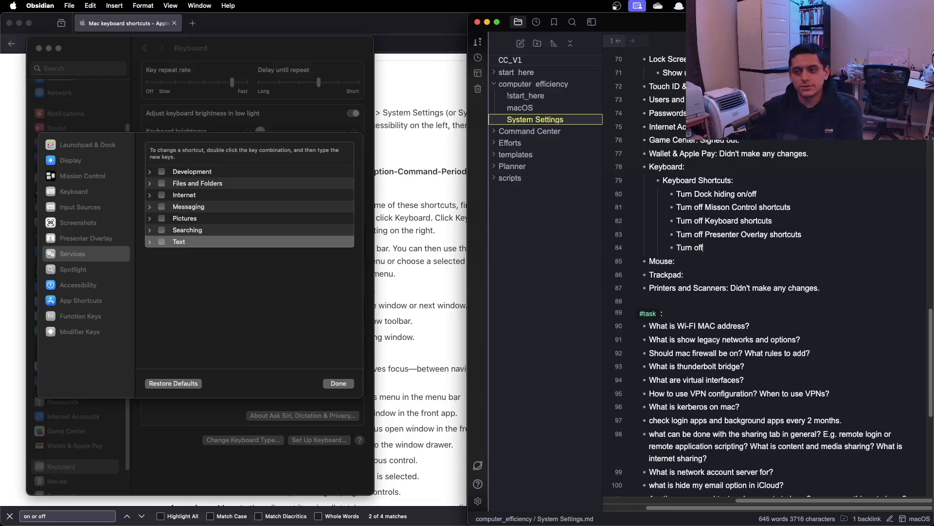
type(" Se")
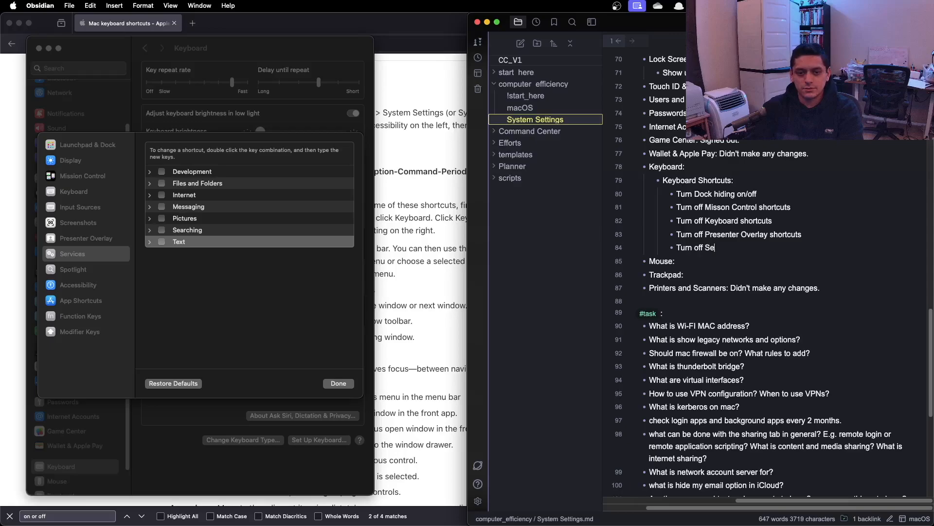
type("rvices shortcuts")
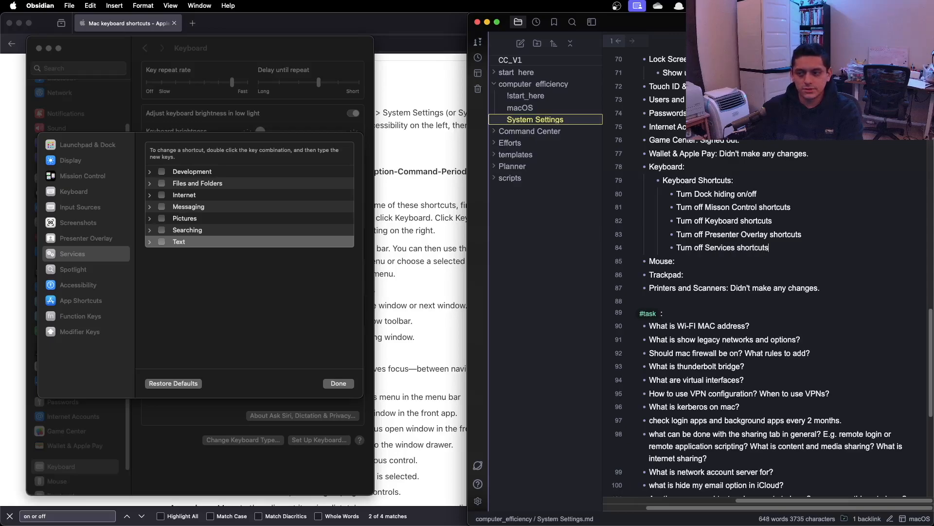
Step: In System Settings, show the Spotlight keyboard shortcuts and capture a screenshot of that shortcut list
left_click(97, 285)
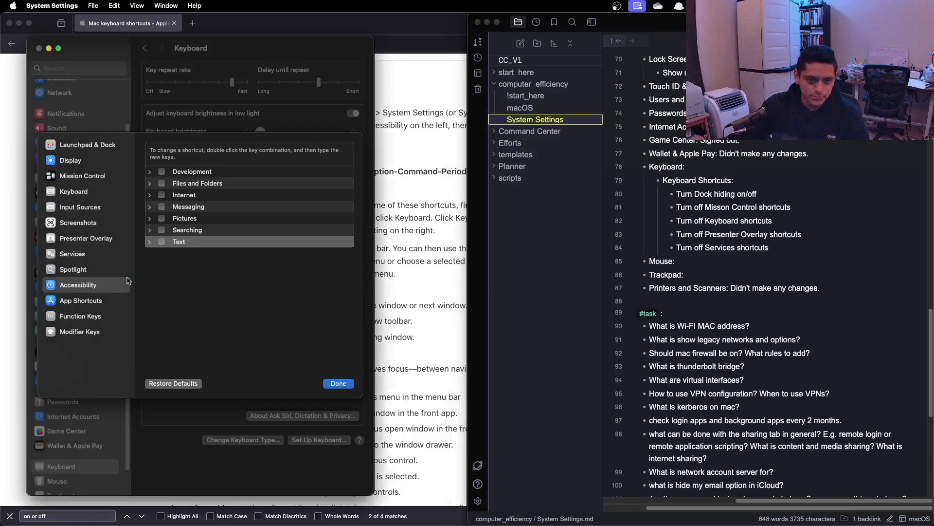
left_click(96, 271)
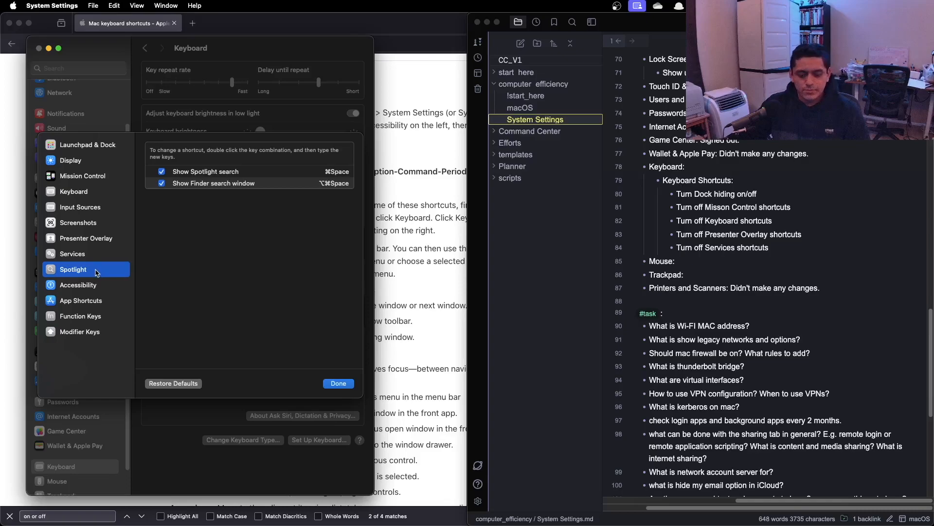
key("super+shift+4")
left_click_drag(357, 189, 144, 139)
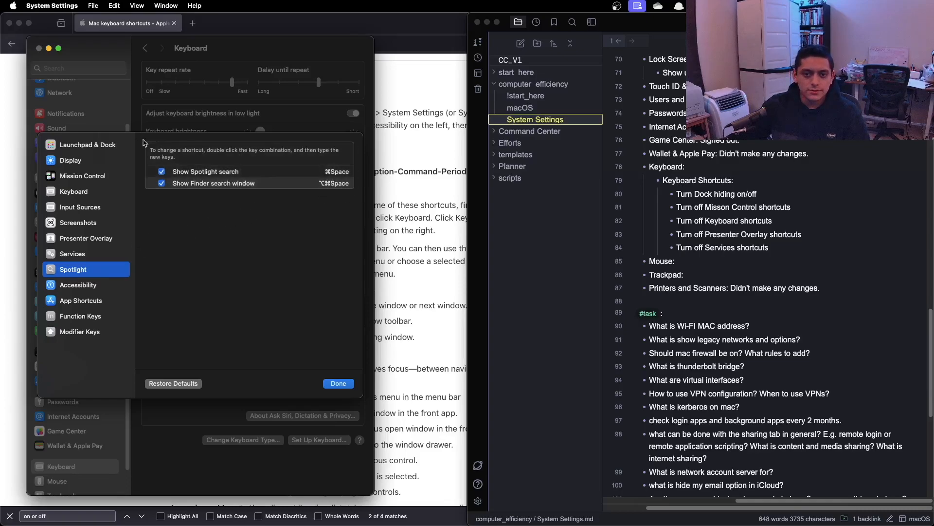
Step: Disable the Accessibility shortcuts for Live Captions, Live Speech, speak item under the pointer, speak selection, typing feedback and VoiceOver
left_click(100, 284)
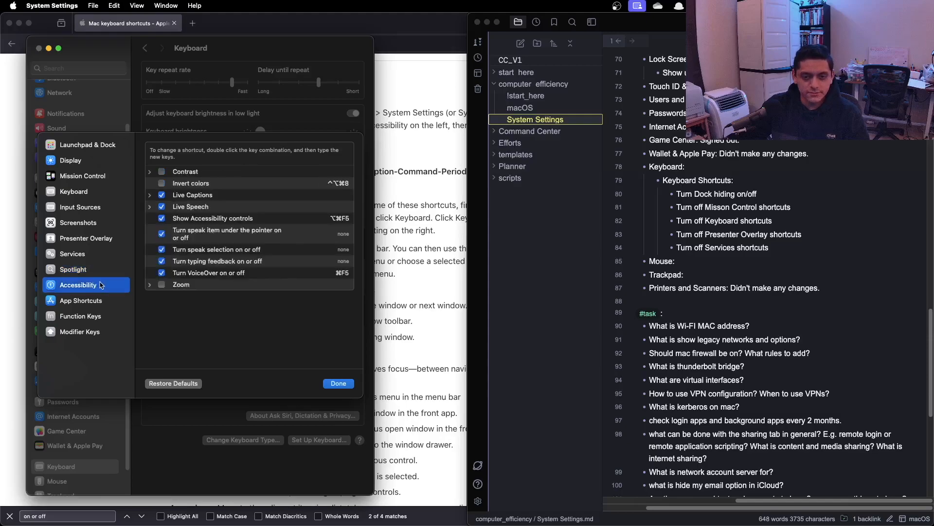
left_click(150, 195)
left_click(150, 196)
left_click(161, 195)
left_click(150, 207)
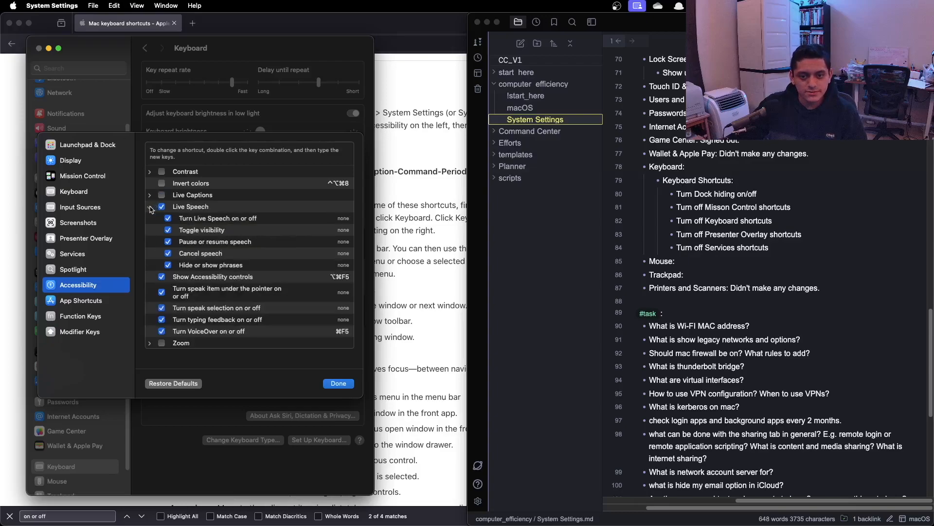
left_click(151, 208)
left_click(162, 206)
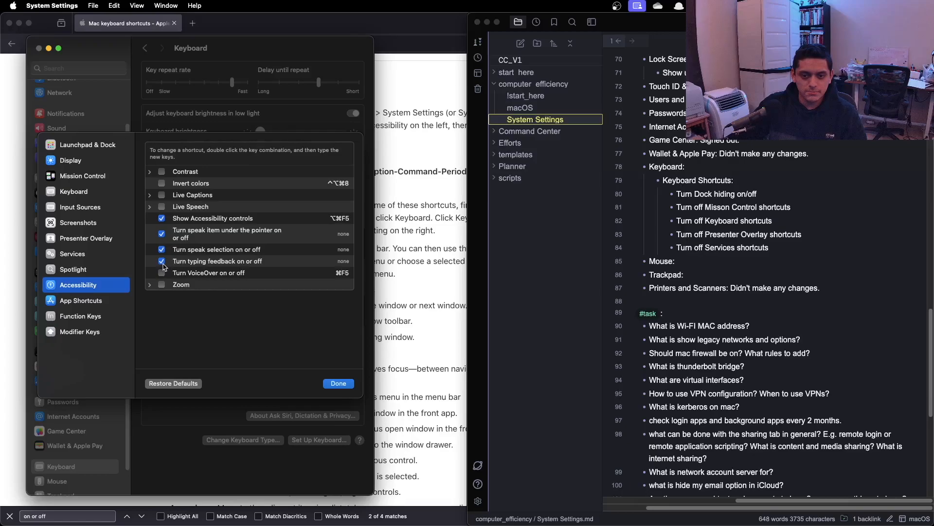
left_click(162, 262)
left_click(162, 235)
Step: Try out the Show Accessibility controls shortcut, declining to enable Dictation, and disable that shortcut
left_click(189, 220)
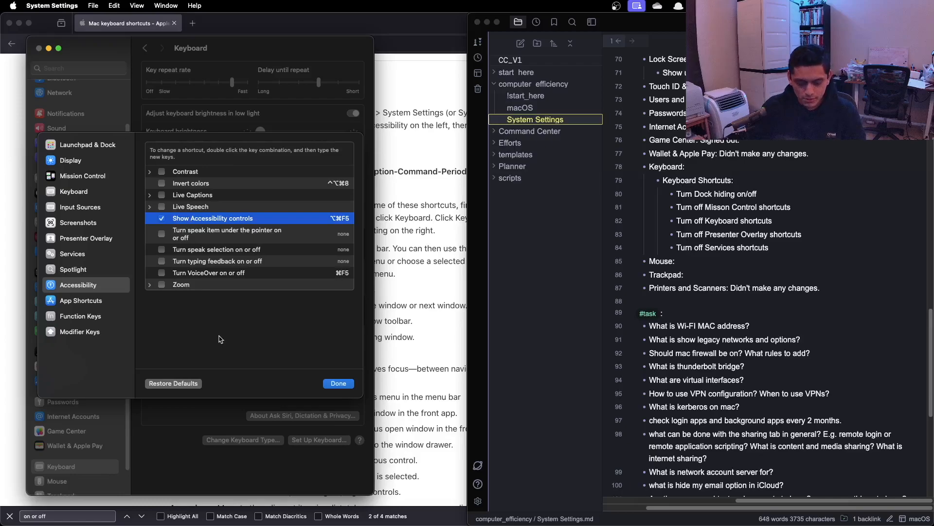
key("F5")
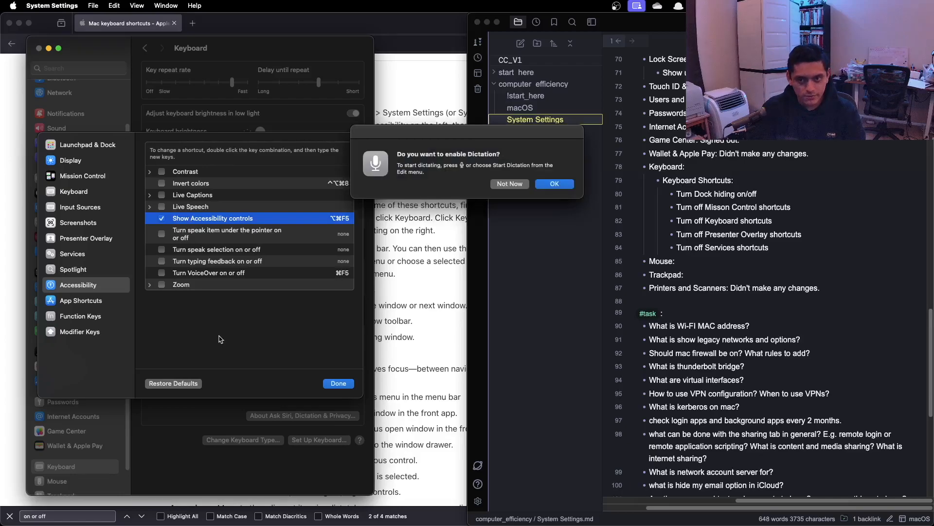
left_click(519, 185)
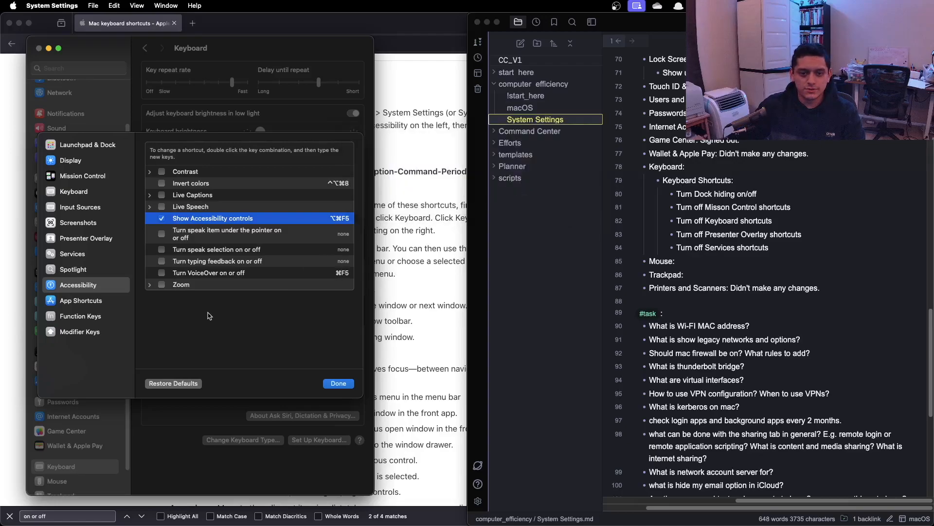
key("F5")
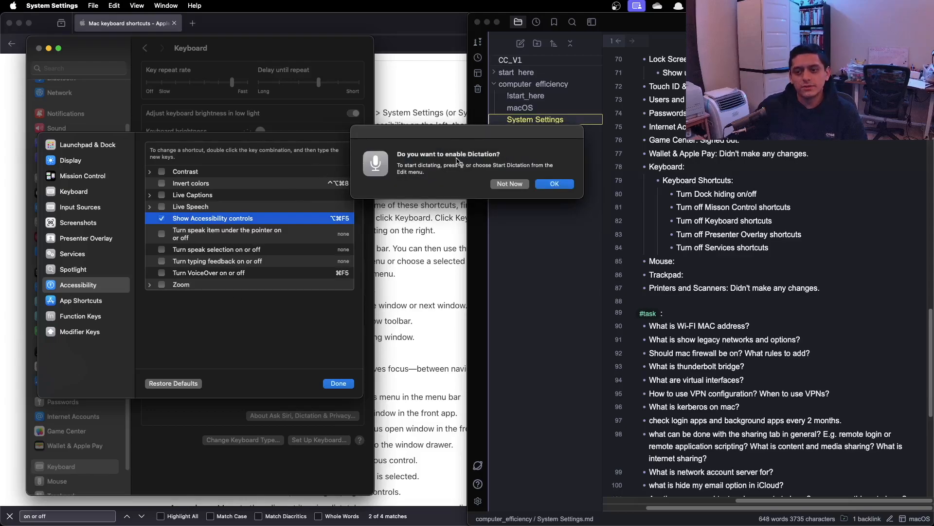
left_click(506, 185)
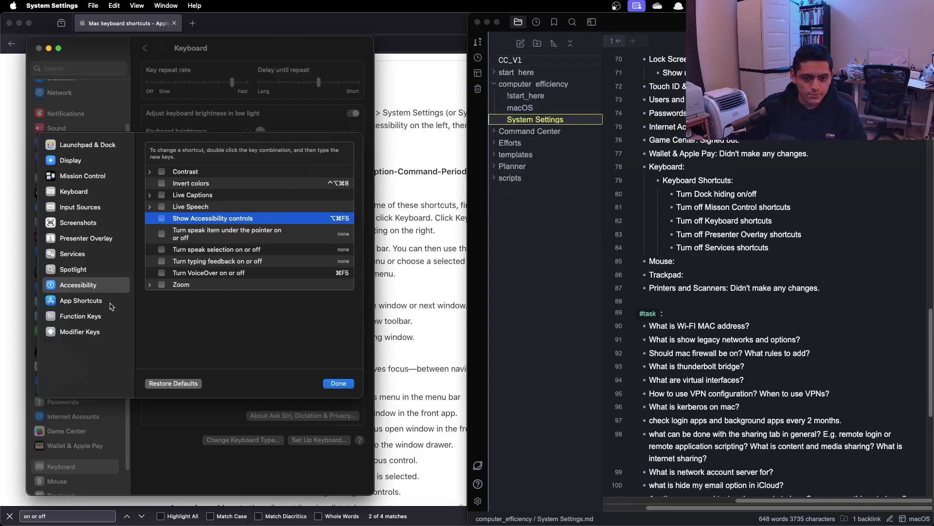
Step: Add the bullet "Turn off Accessibility shortcuts" under Keyboard Shortcuts in the Obsidian note, followed by an empty bullet
left_click(719, 264)
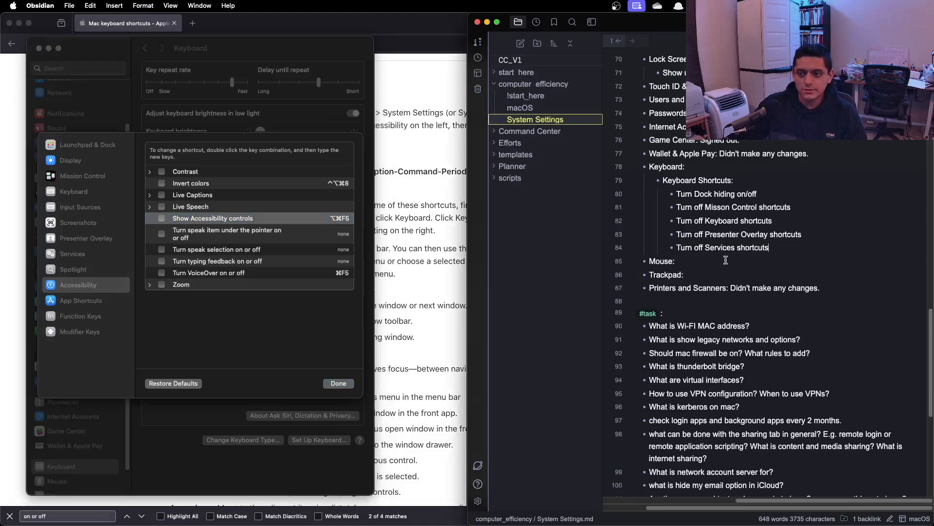
type("Turn")
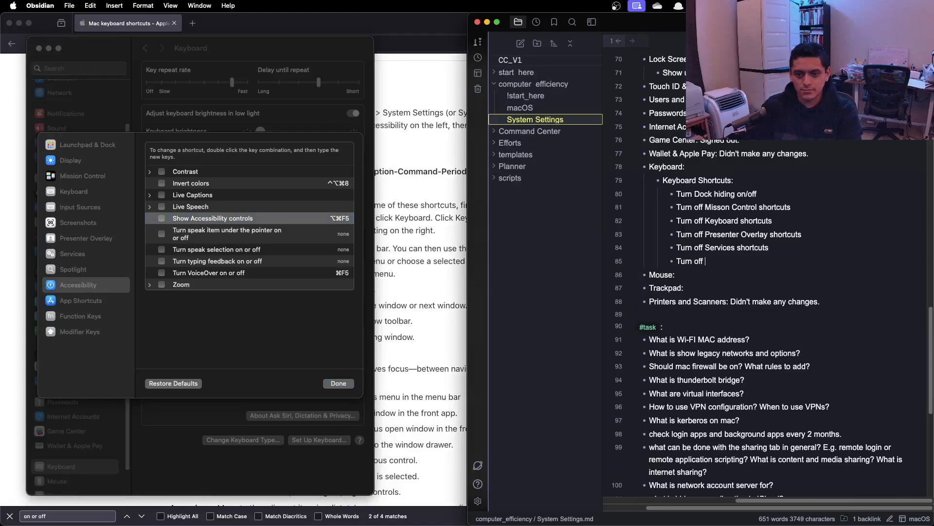
type(" off Accessibility sho")
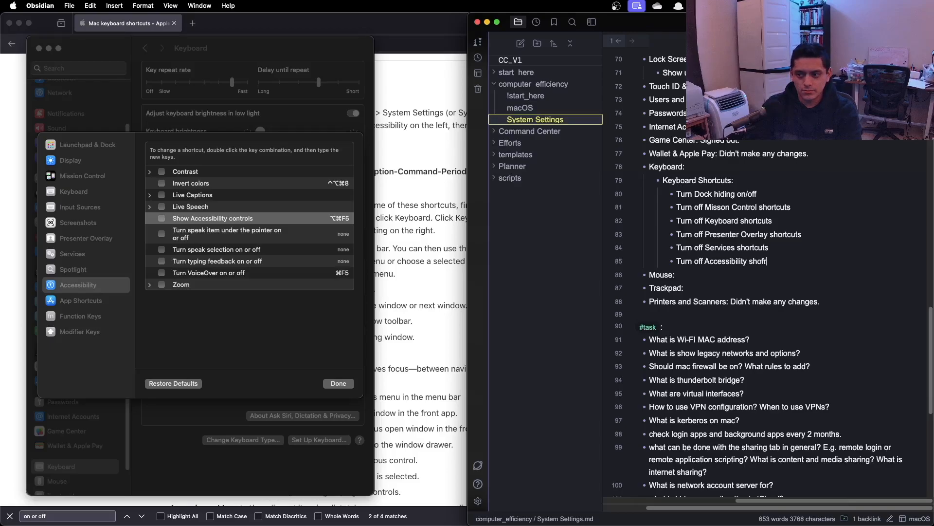
type("rtcuts")
key("Return")
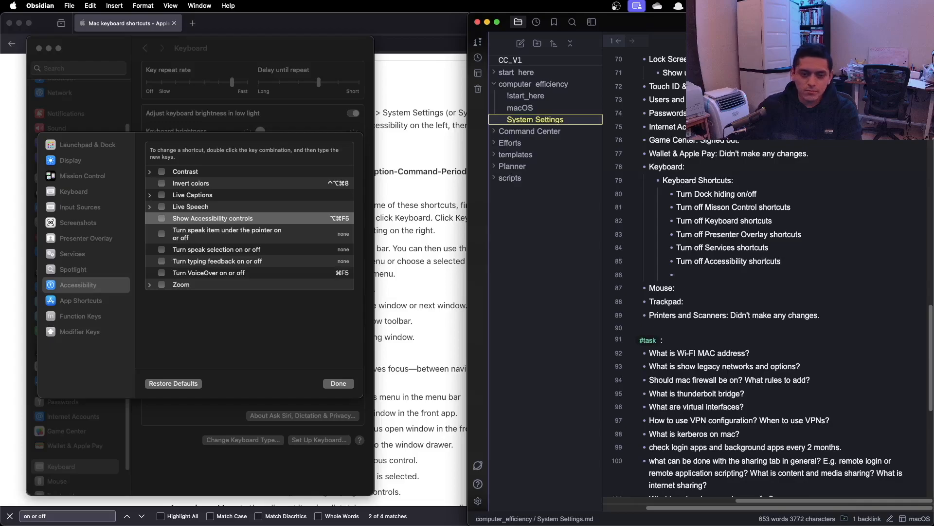
right_click(821, 243)
left_click(734, 206)
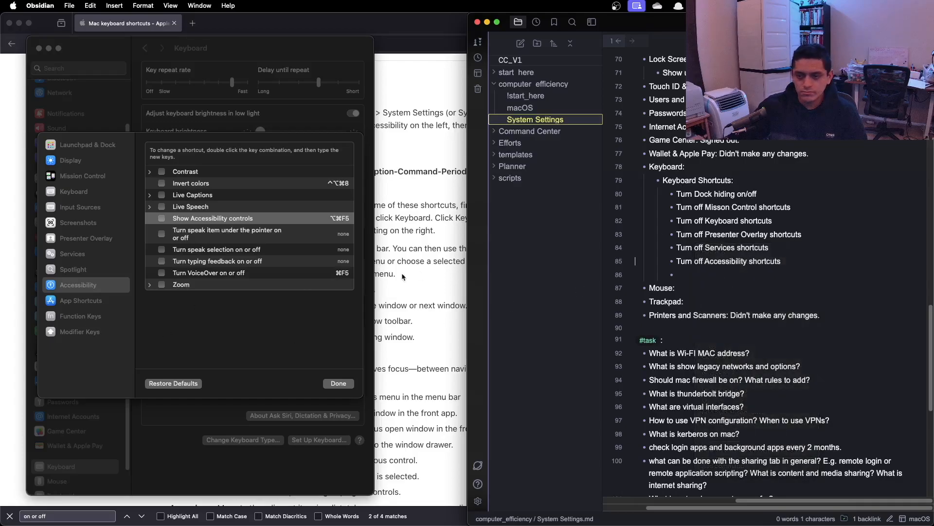
Step: Check the App Shortcuts, Function Keys and Modifier Keys settings in System Settings and close the keyboard shortcuts dialog
left_click(95, 302)
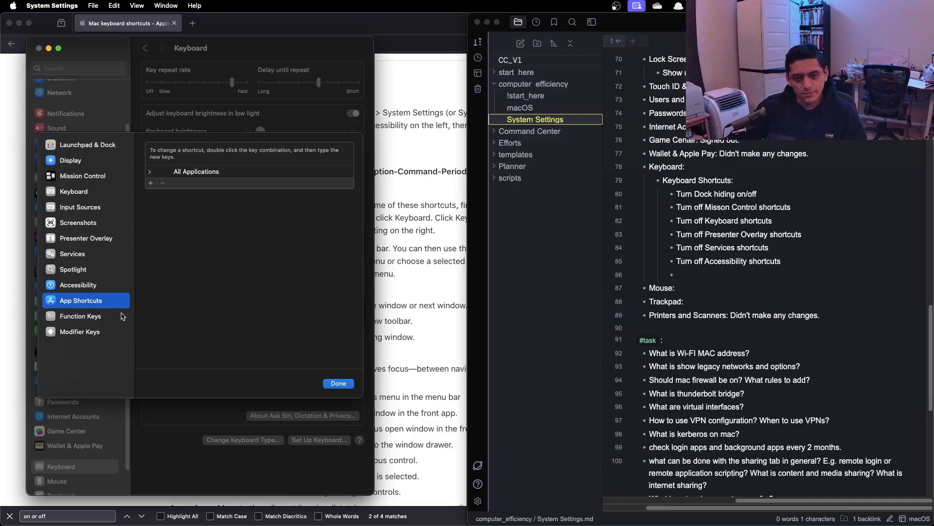
left_click(104, 317)
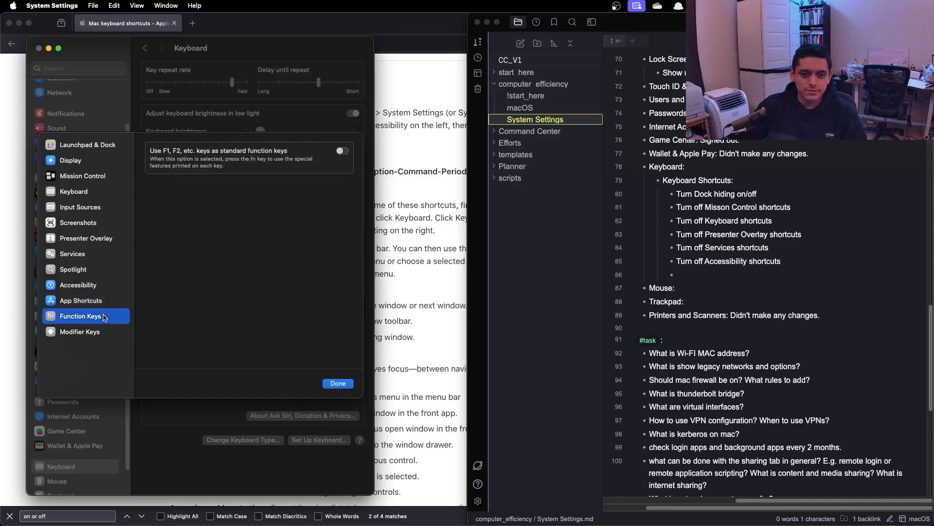
left_click(100, 301)
left_click(98, 320)
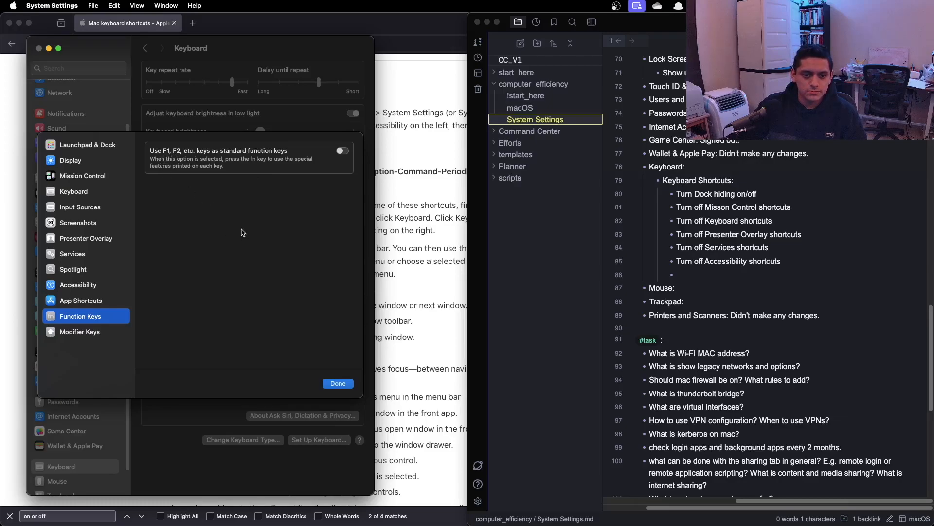
left_click(106, 335)
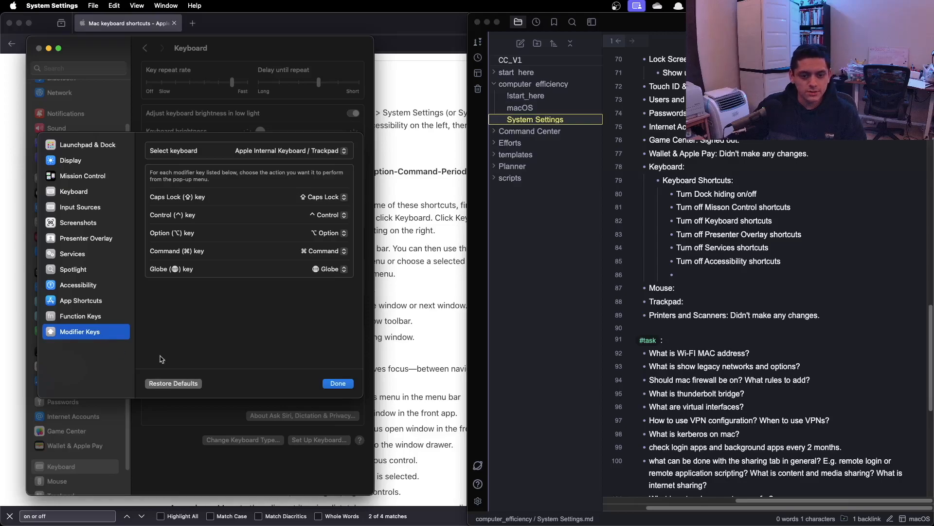
left_click(338, 383)
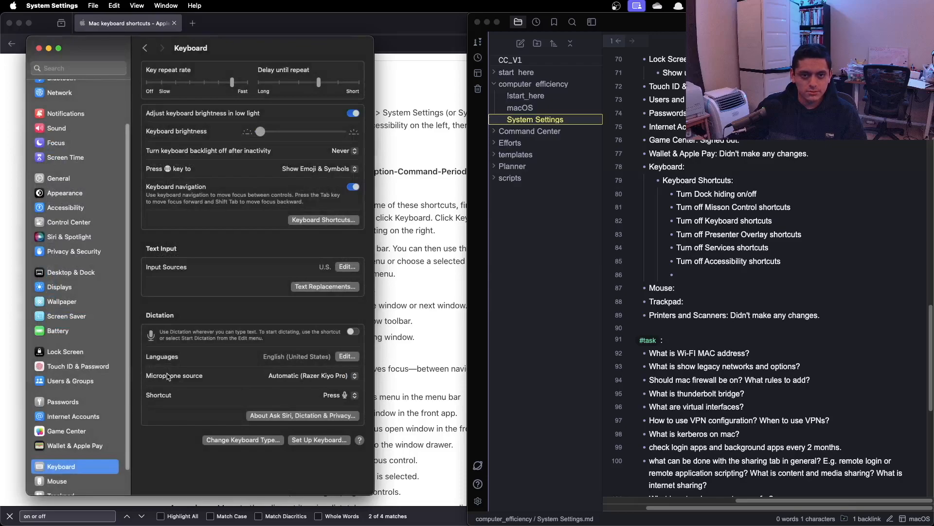
Step: Remove the empty bullet after "Turn off Accessibility shortcuts" in the Obsidian note
scroll(81, 394, "down", 2)
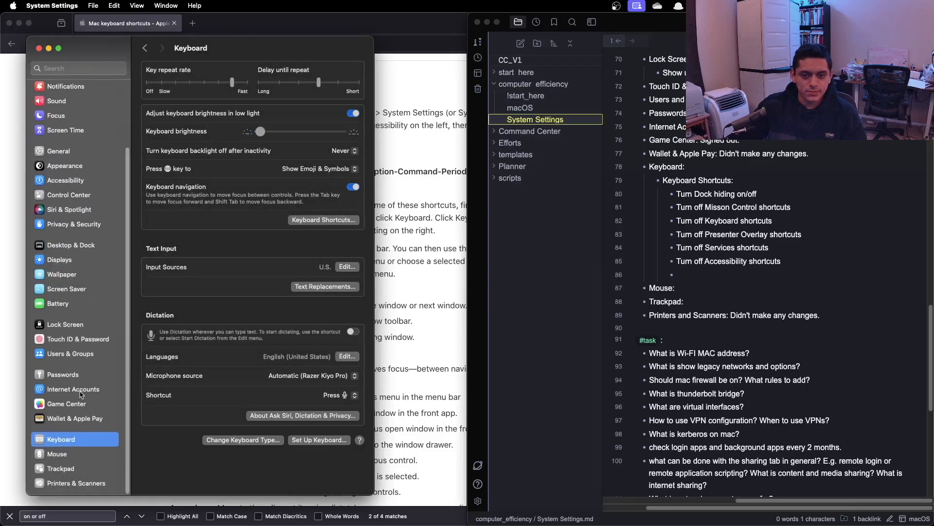
left_click(780, 286)
left_click(745, 275)
key("BackSpace")
key("BackSpace")
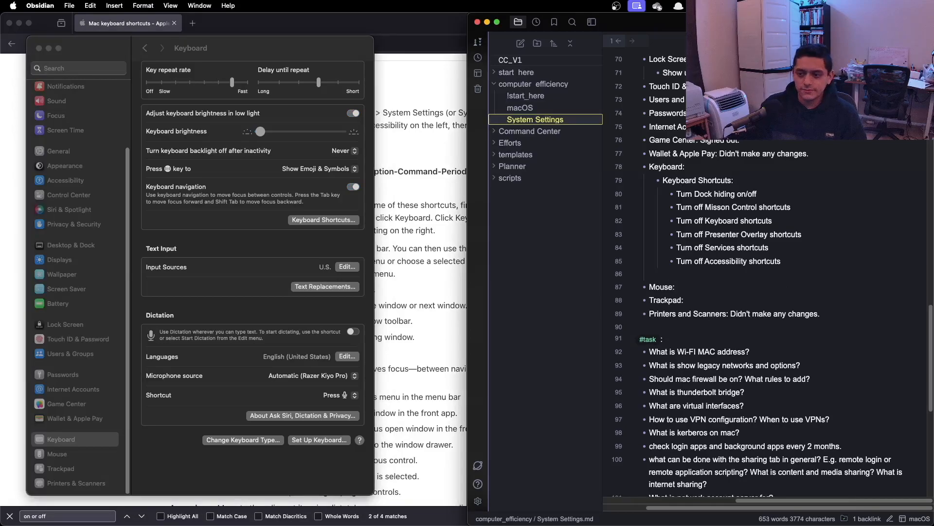
key("BackSpace")
key("BackSpace")
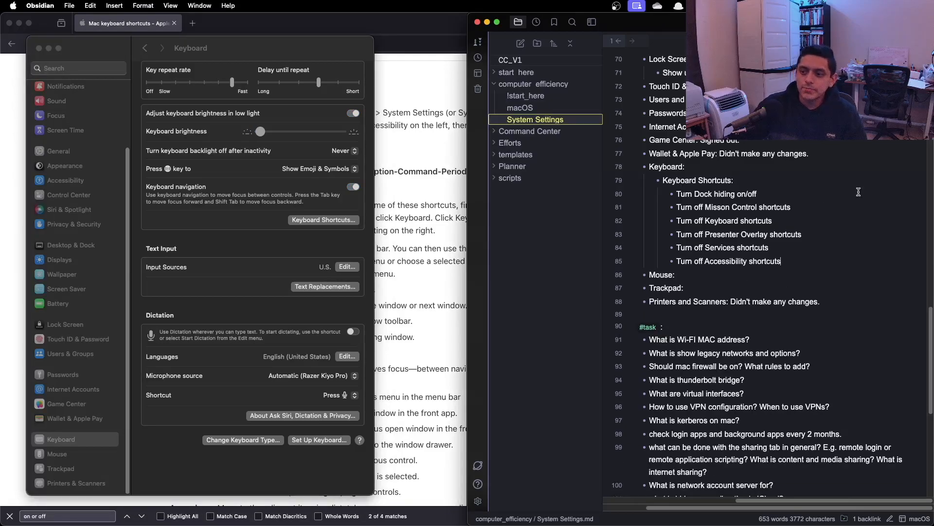
Step: Recheck the App Shortcuts and Function Keys settings in the System Settings keyboard shortcuts dialog and close it
left_click(297, 226)
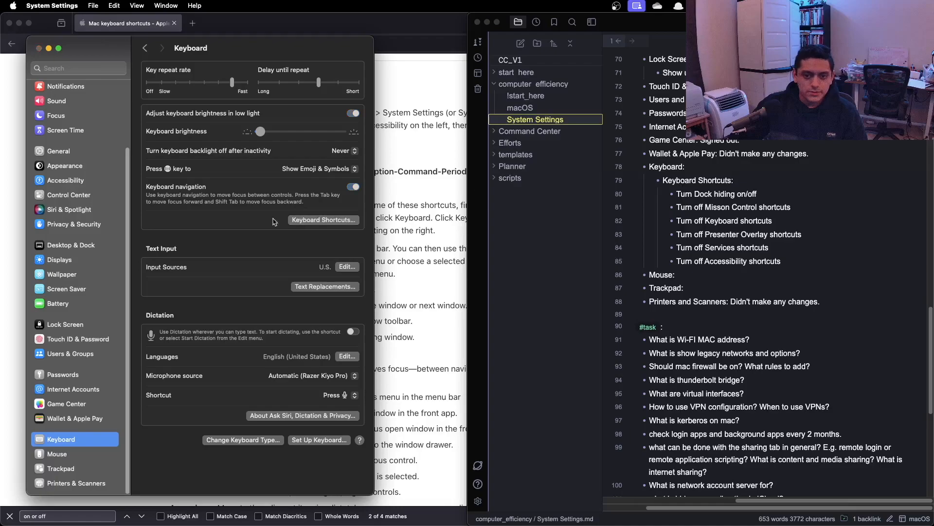
left_click(307, 220)
left_click(80, 328)
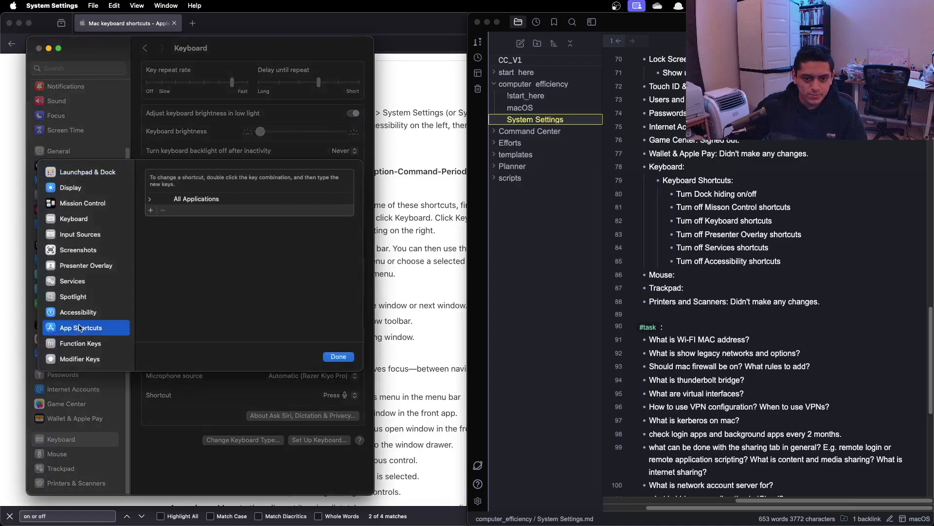
left_click(81, 343)
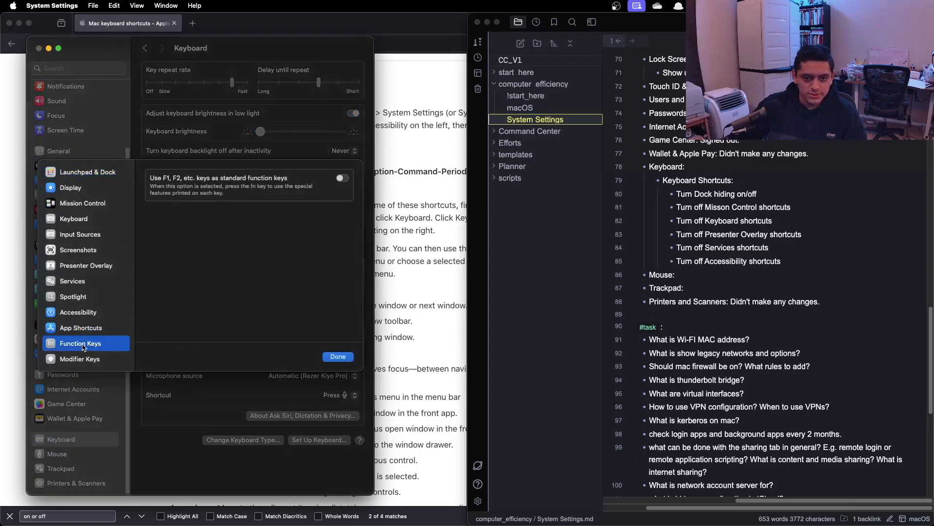
left_click(336, 356)
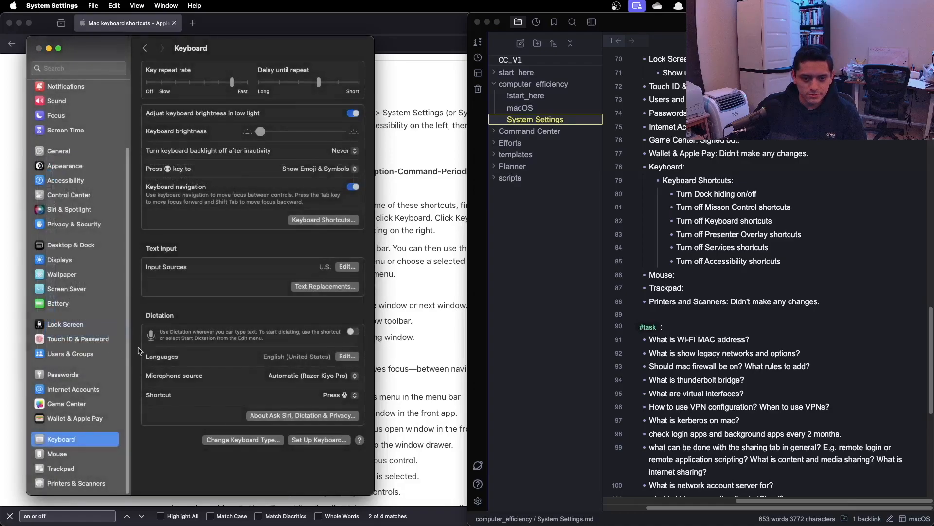
Step: Open the Mouse settings and add the bullet "Natural scrolling: `On`" under Mouse in the Obsidian note, followed by an empty bullet
left_click(76, 455)
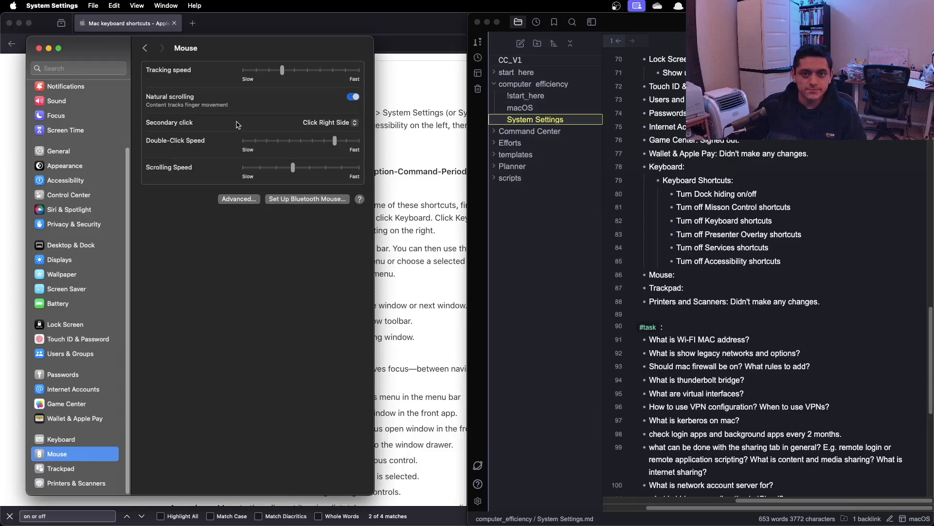
left_click(730, 275)
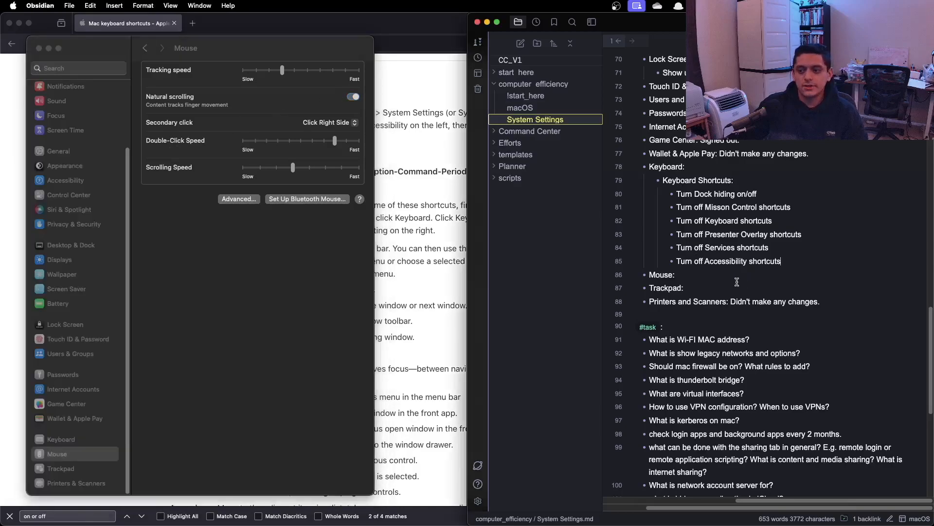
key("Return")
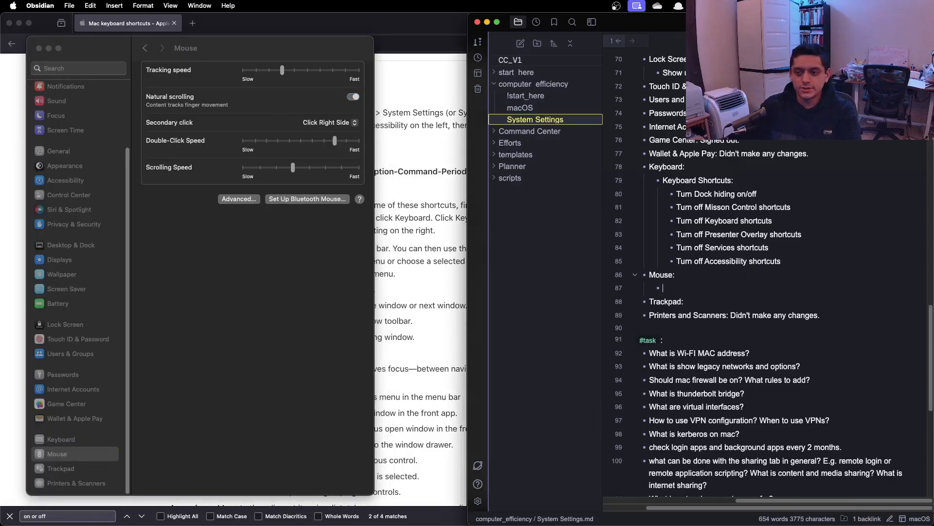
type("Natural sc")
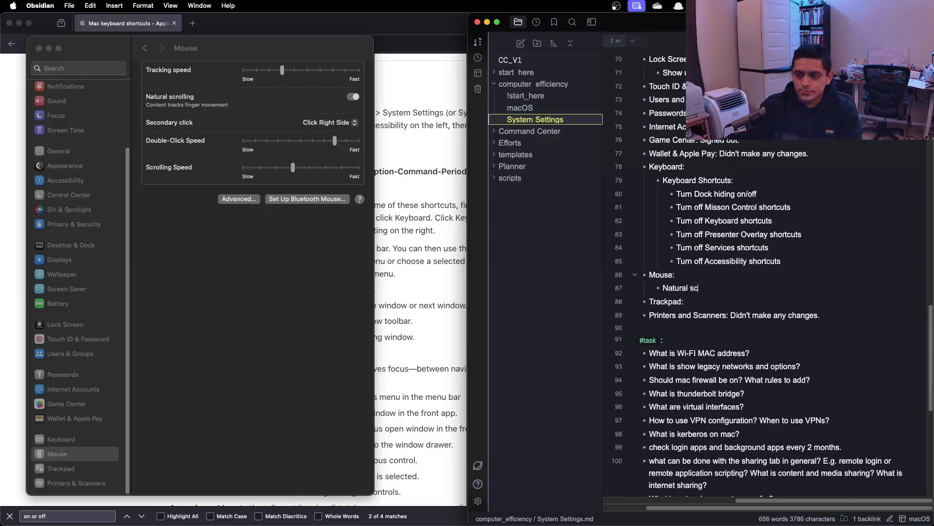
scroll(796, 294, "down", 3)
scroll(796, 293, "up", 3)
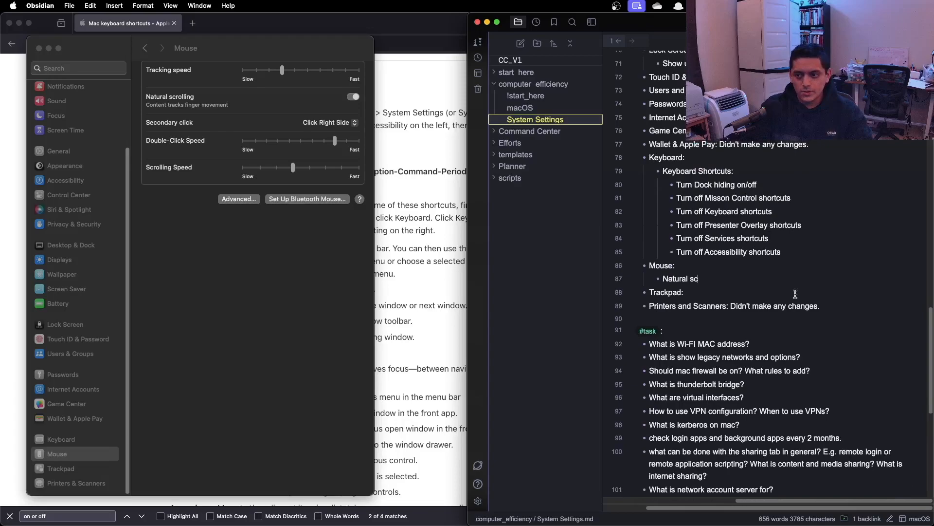
type("scrolling")
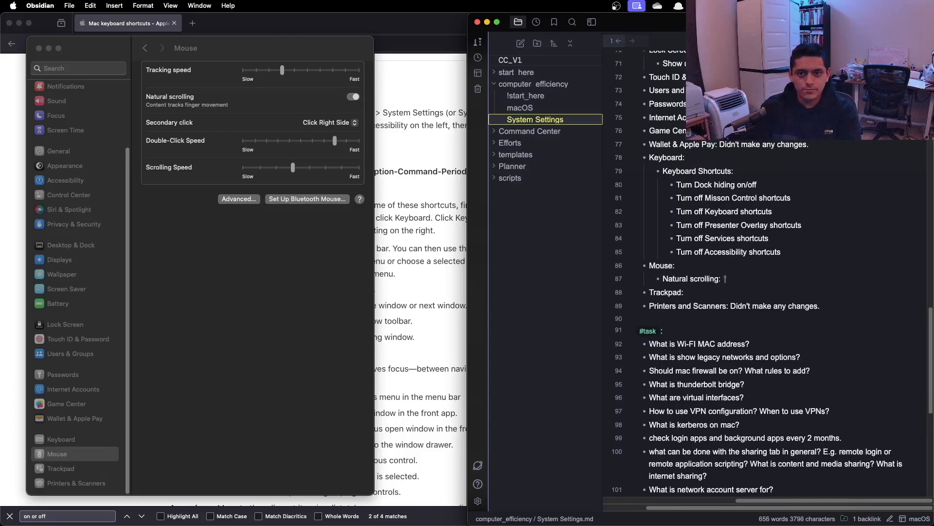
type(": `On")
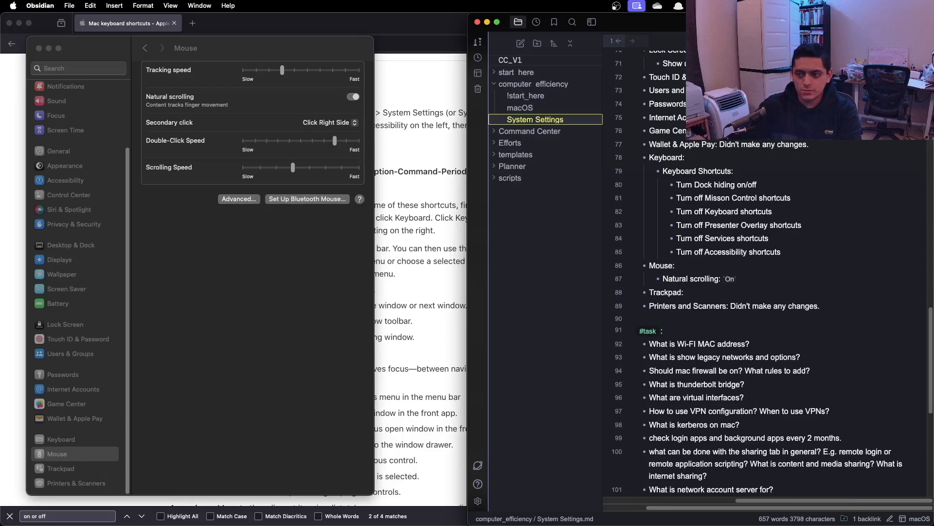
type("`")
key("Return")
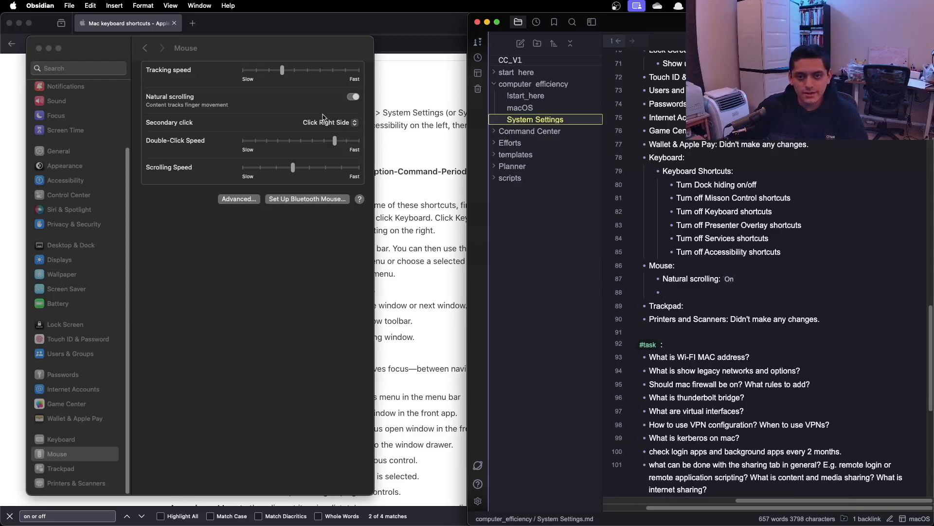
Step: Check the Secondary click options in the System Settings Mouse page without changing the selection
left_click(279, 105)
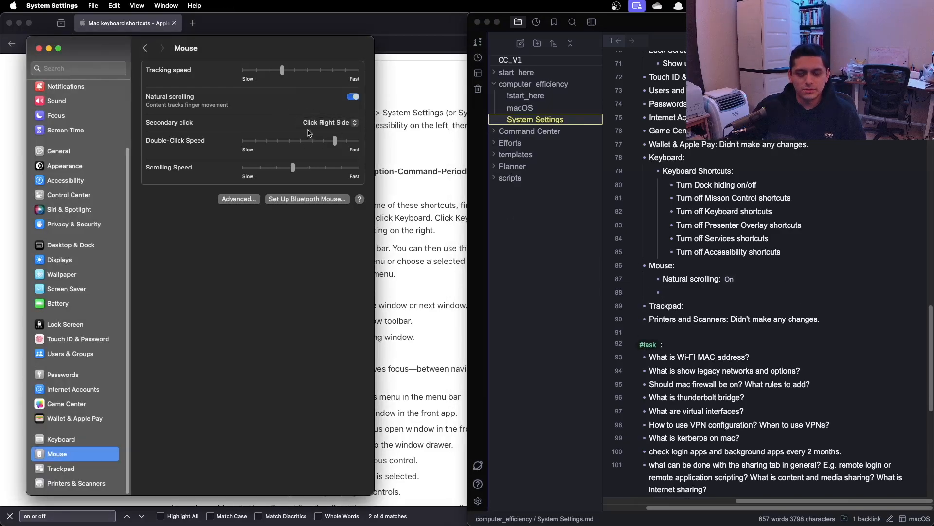
triple_click(698, 195)
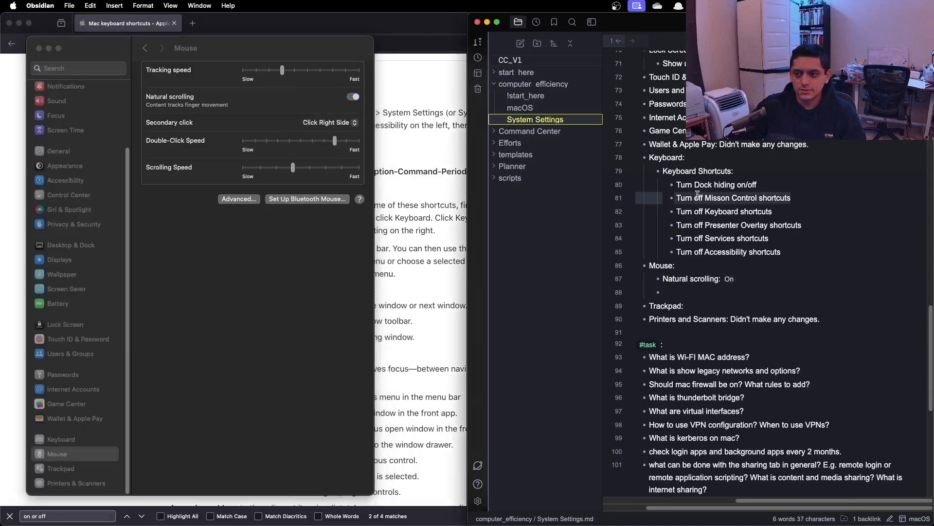
left_click(701, 198)
left_click(276, 114)
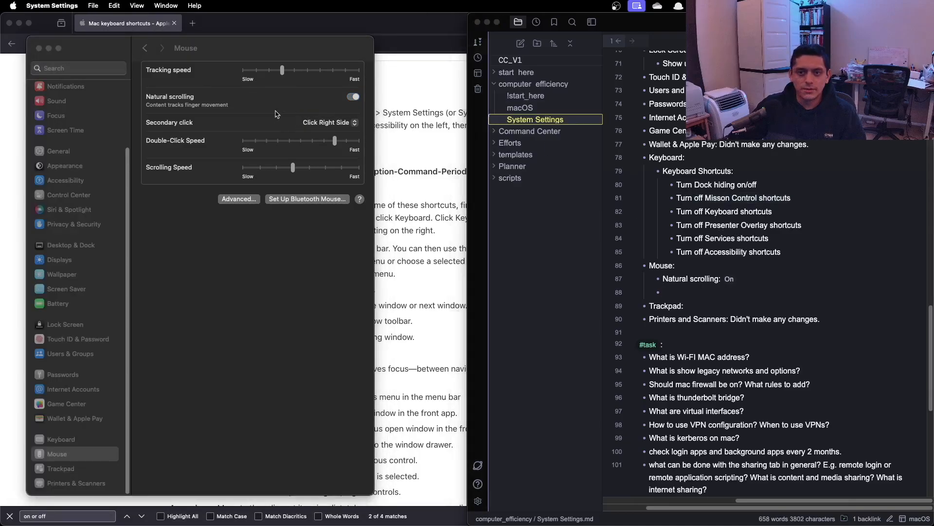
left_click(330, 123)
left_click(292, 108)
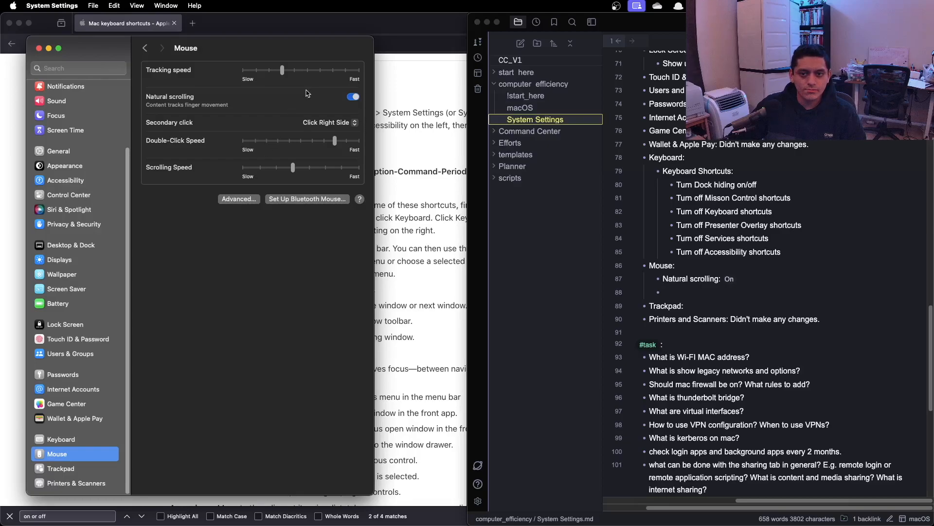
Step: Try faster mouse tracking speeds up to the maximum and set the tracking speed just above the middle of the scale
left_click(289, 73)
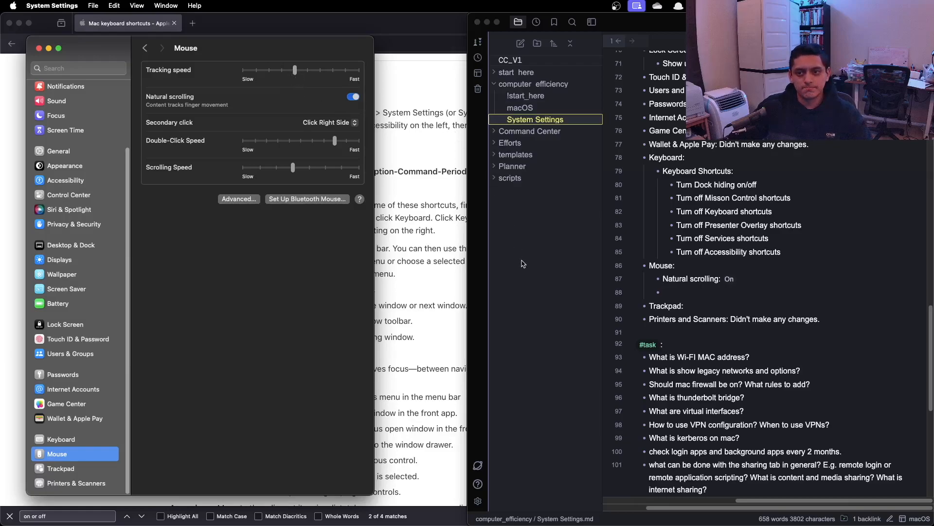
left_click_drag(295, 72, 307, 72)
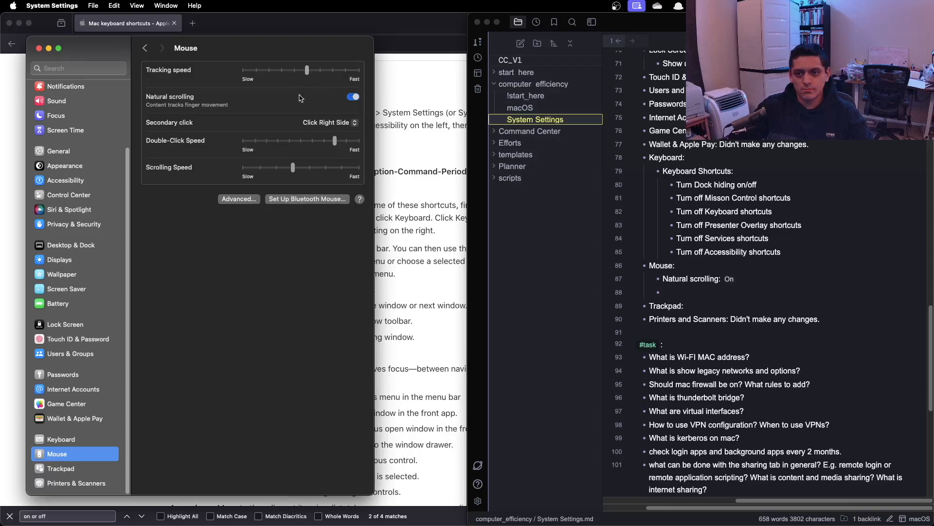
left_click_drag(308, 71, 398, 69)
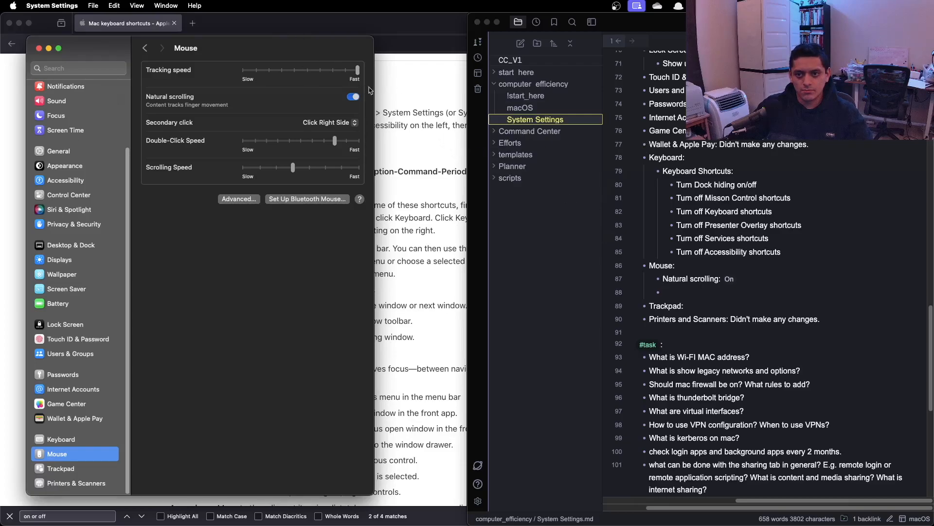
left_click_drag(358, 70, 307, 70)
Step: Add the bullet "Tracking speed: `Medium`" above Natural scrolling under Mouse in the Obsidian note
left_click(922, 323)
left_click(698, 270)
key("Return")
key("Tab")
type("Tracking ")
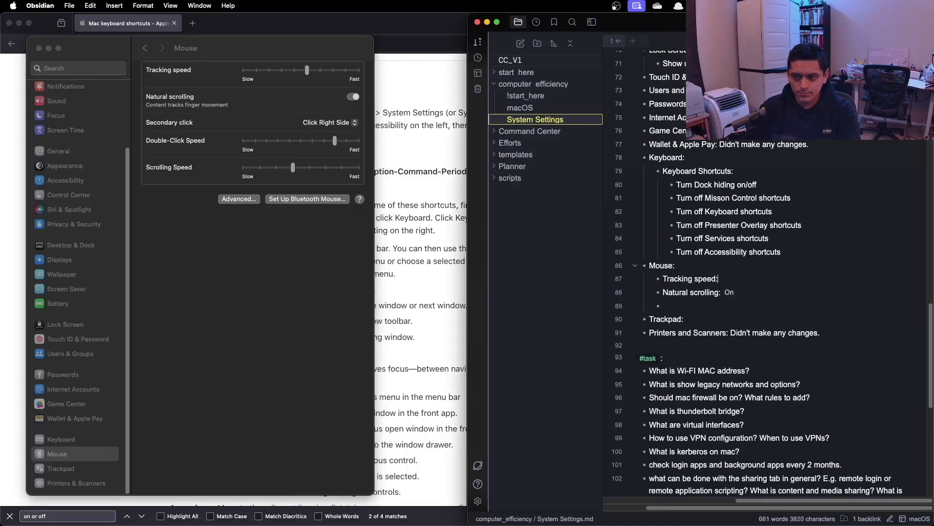
type("speed: `Medium")
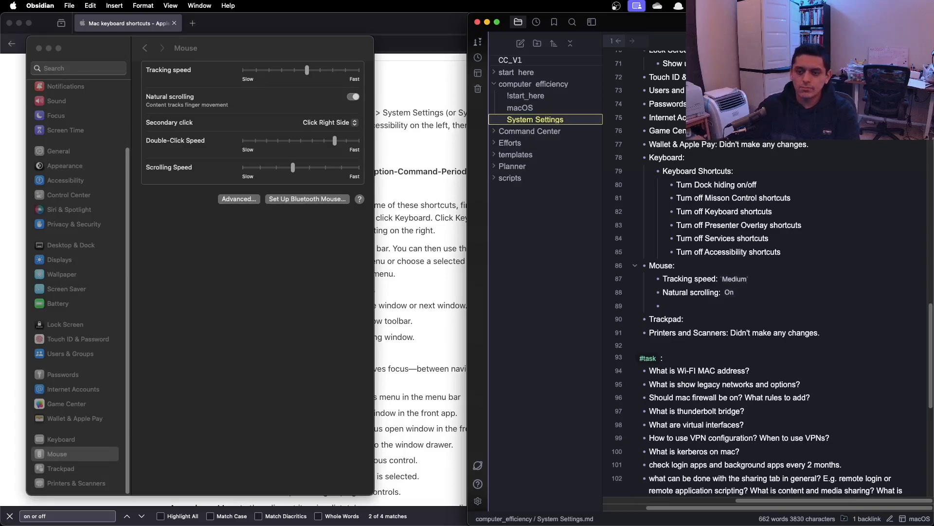
Step: Check the pointer acceleration setting in the advanced mouse options in System Settings and close the dialog
left_click(224, 313)
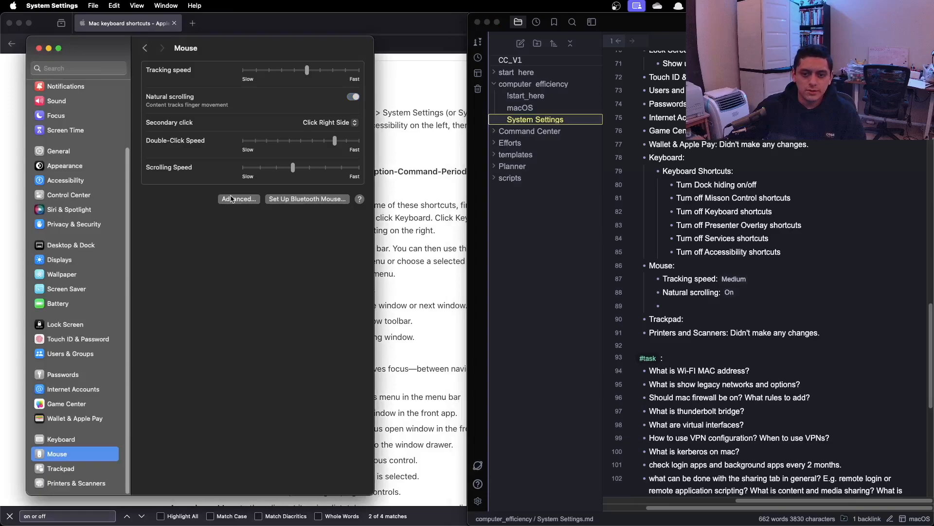
left_click(232, 200)
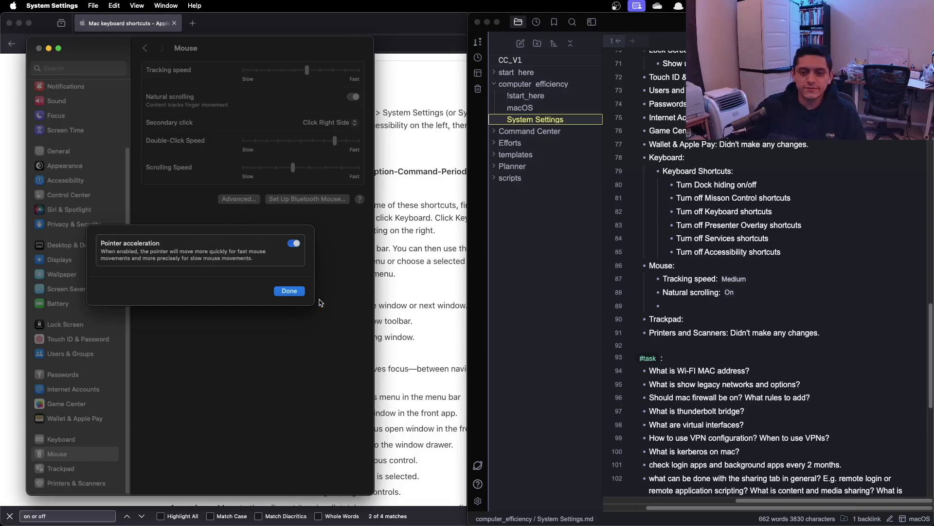
left_click(294, 291)
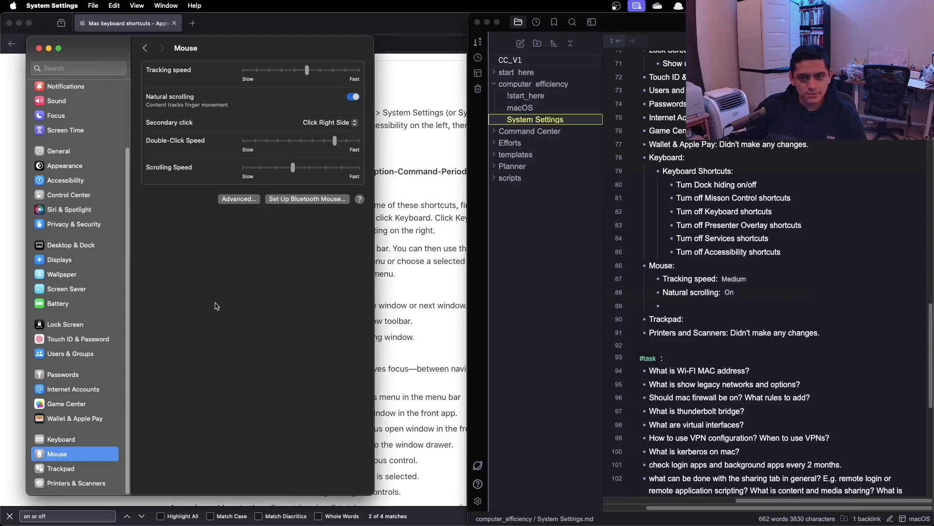
Step: Try out the mouse with pointer acceleration turned off and turn pointer acceleration back on
left_click(252, 198)
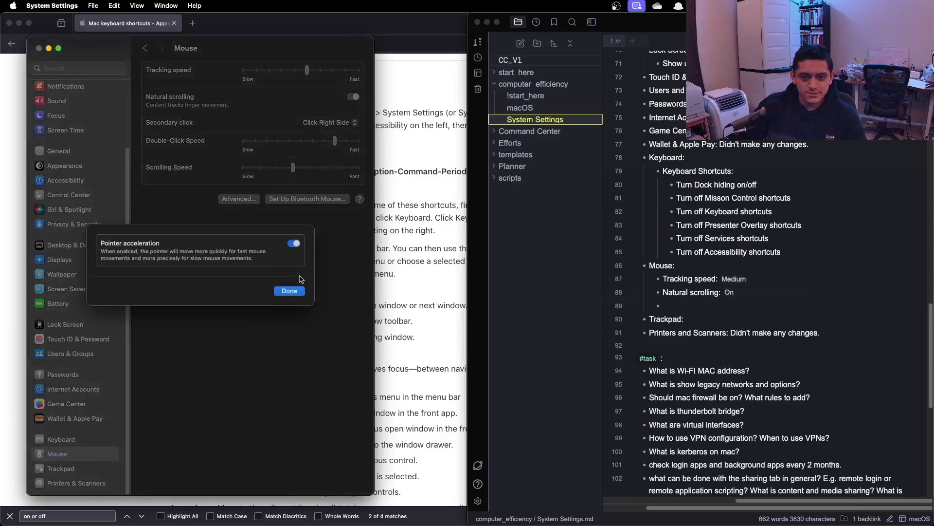
left_click(294, 244)
left_click(290, 291)
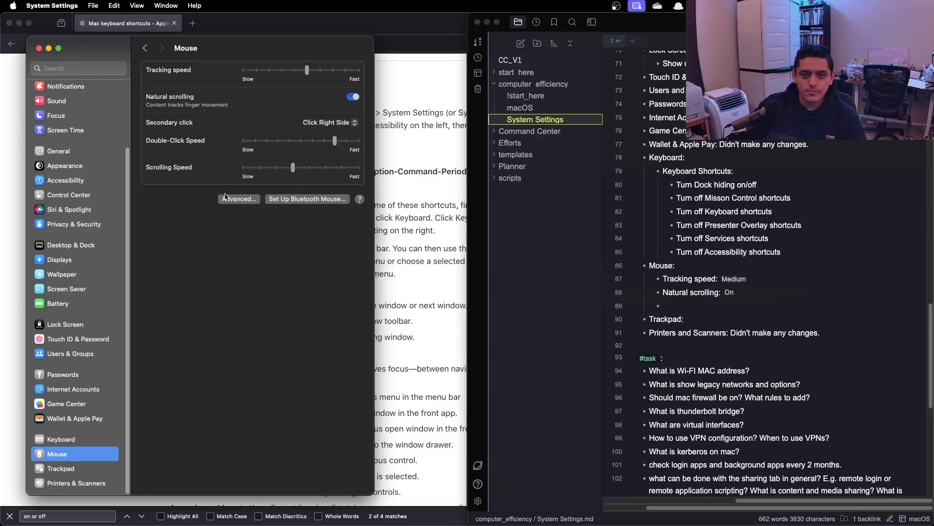
left_click(237, 201)
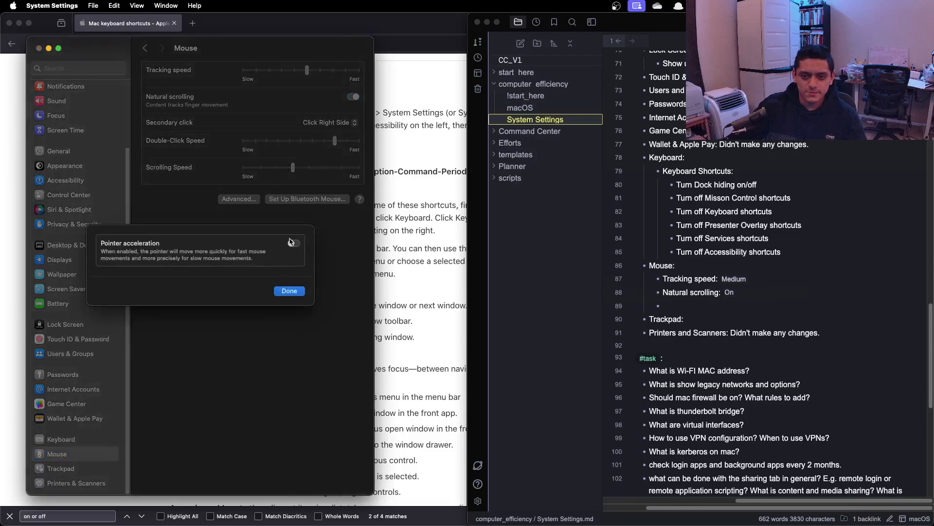
left_click(294, 245)
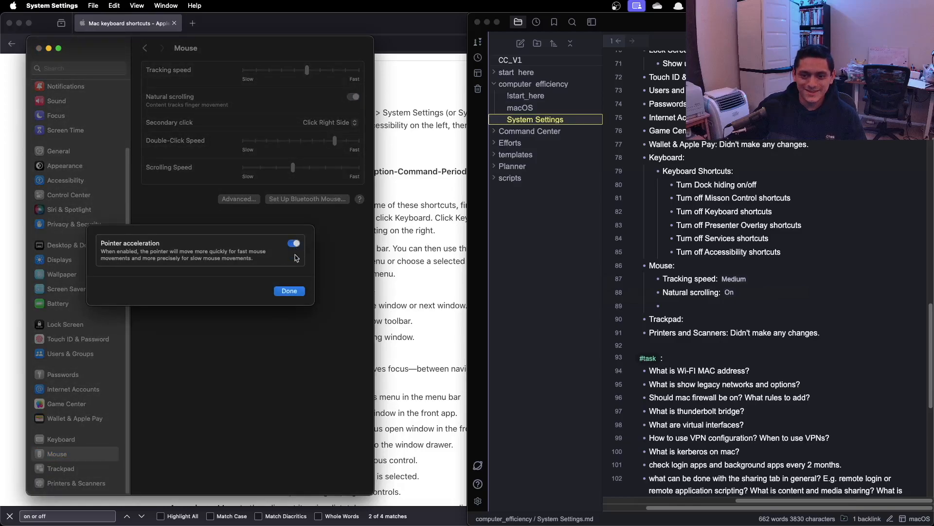
left_click(295, 291)
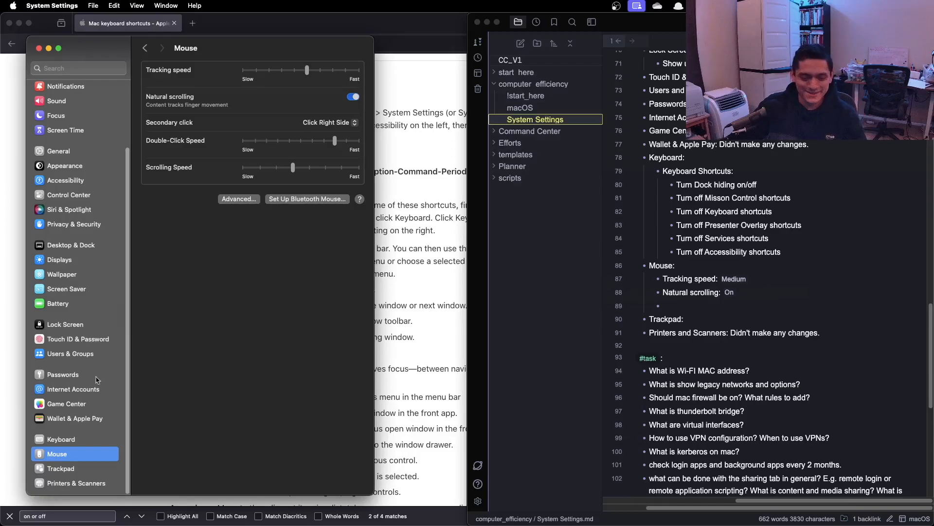
Step: Remove the empty bullet after Natural scrolling under Mouse in the Obsidian note
left_click(694, 302)
key("BackSpace")
key("BackSpace")
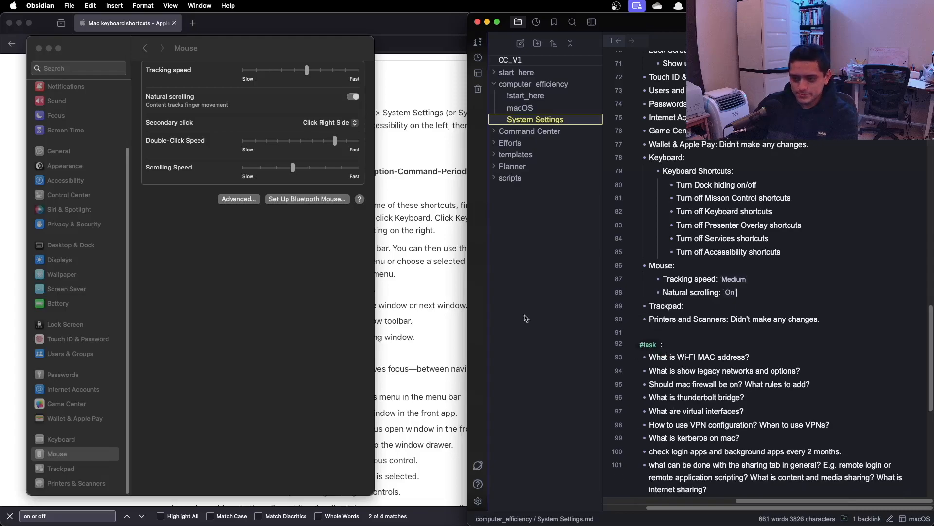
Step: Review the Trackpad settings for Point & Click, Scroll & Zoom and More Gestures in System Settings
left_click(133, 349)
left_click(82, 470)
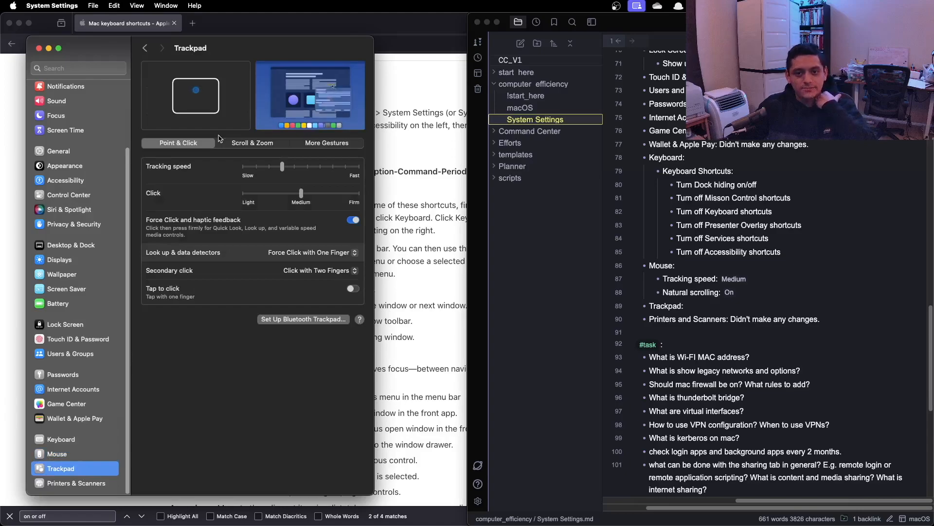
left_click(241, 143)
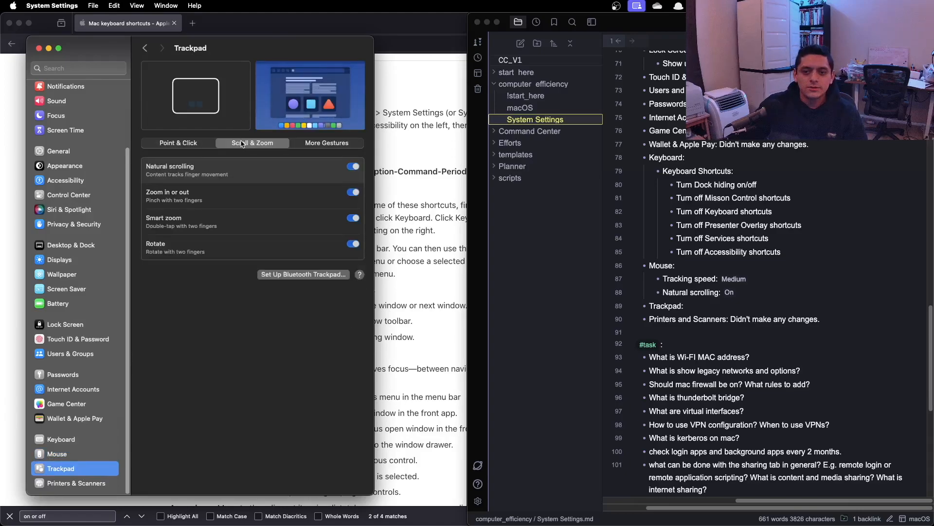
left_click(343, 145)
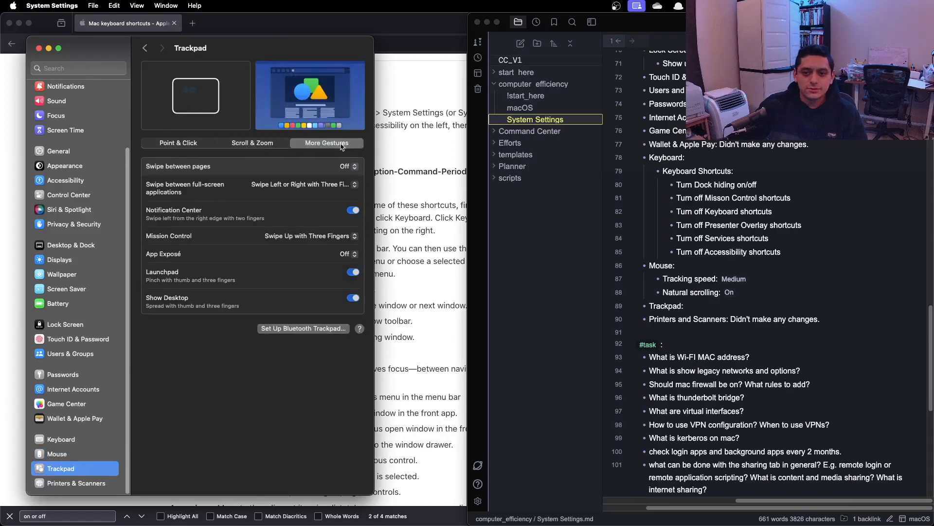
left_click(189, 144)
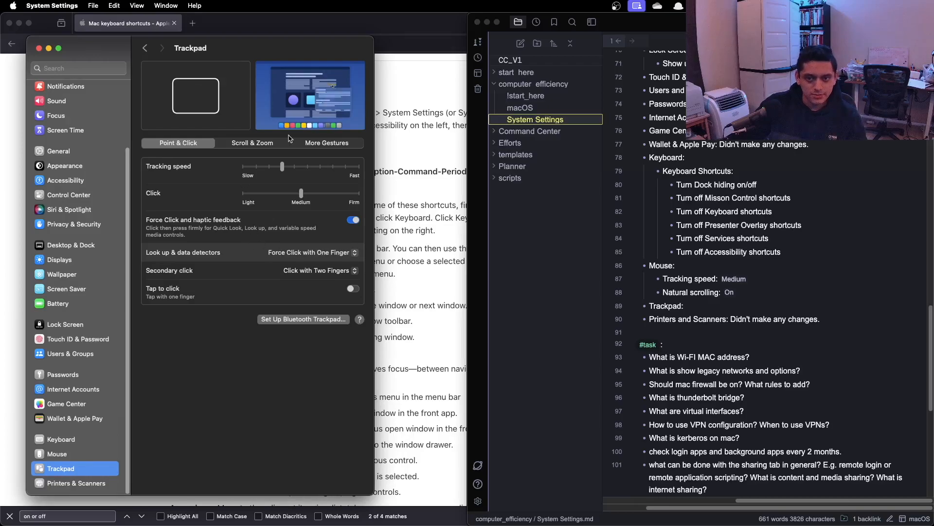
left_click(262, 142)
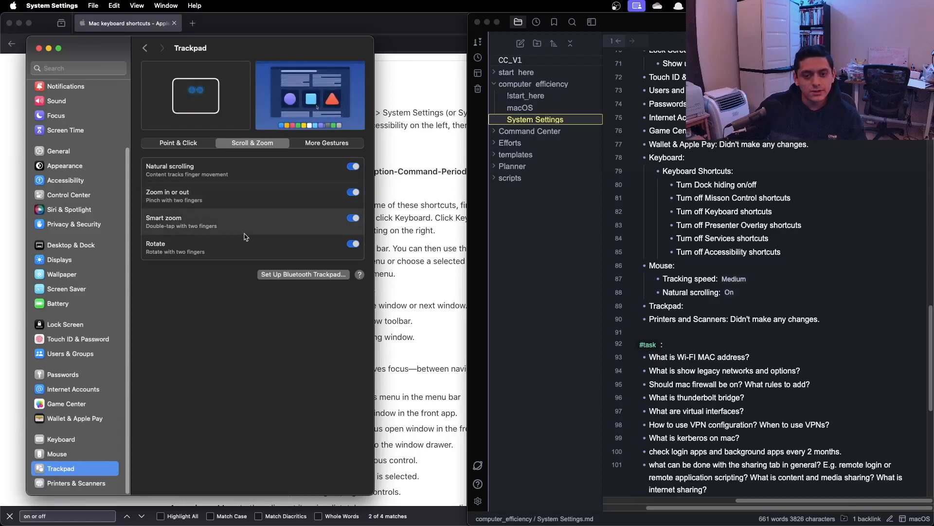
Step: Try out the trackpad's scroll and pinch-zoom gestures on the System Settings note in Obsidian
left_click(741, 237)
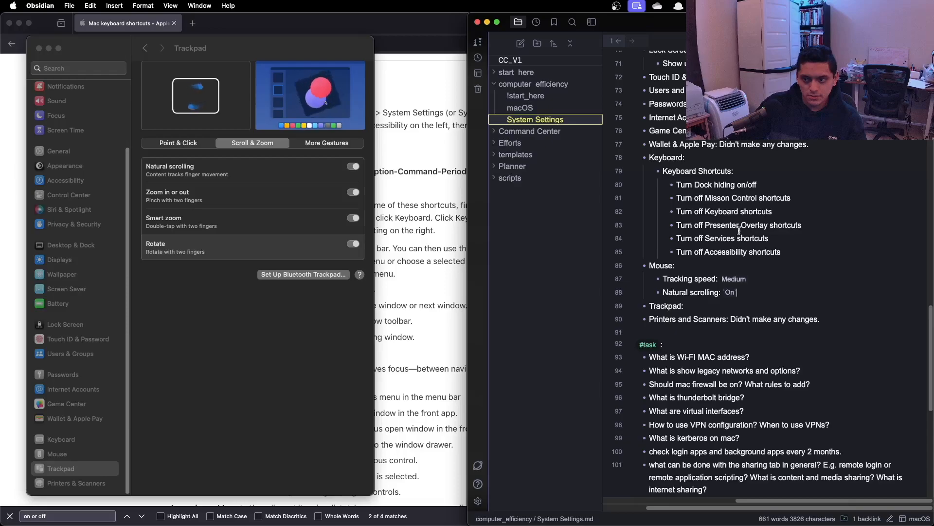
scroll(739, 232, "up", 5)
scroll(739, 231, "down", 3)
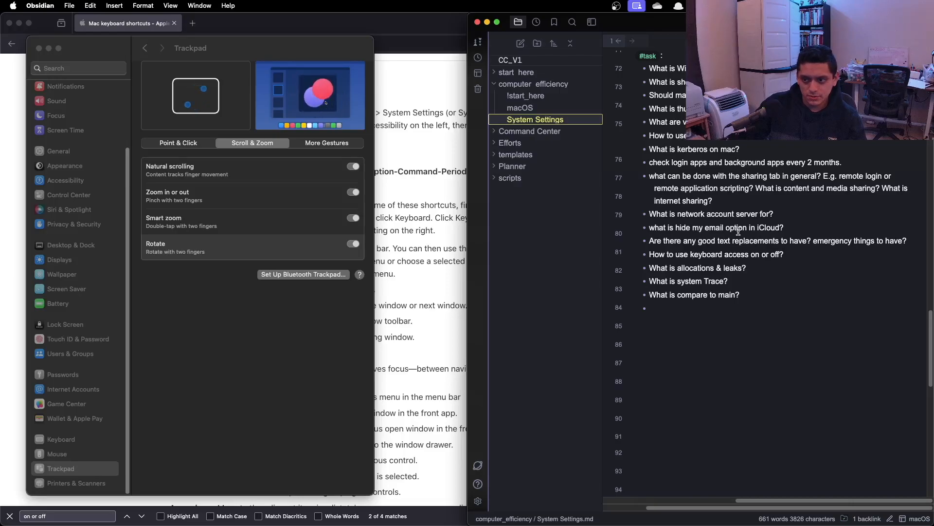
scroll(738, 231, "up", 3)
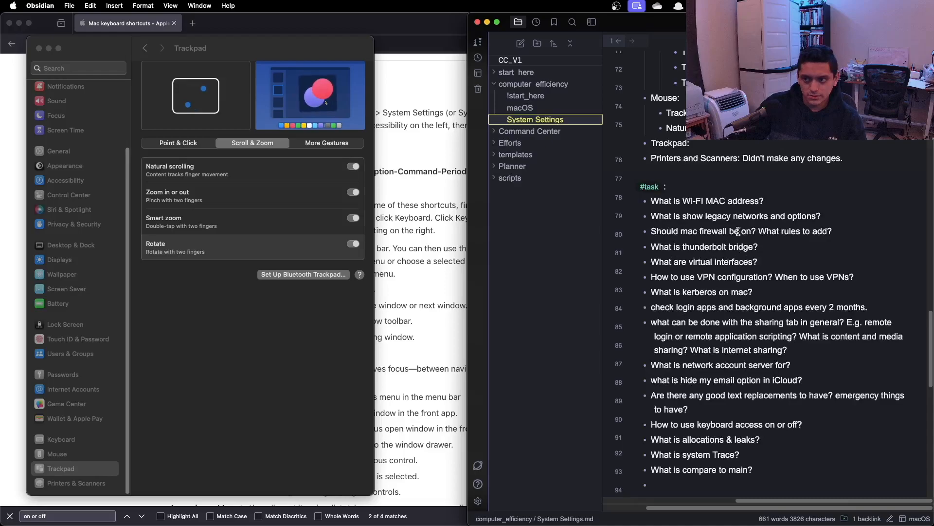
scroll(738, 231, "down", 3)
scroll(738, 231, "up", 3)
scroll(738, 231, "down", 1)
scroll(738, 232, "down", 3)
scroll(738, 231, "up", 5)
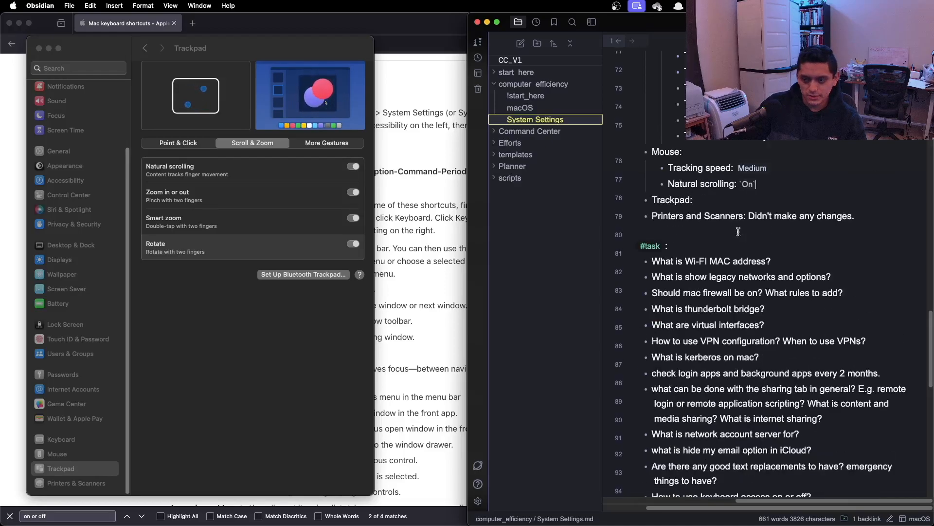
scroll(738, 232, "down", 3)
scroll(738, 232, "up", 3)
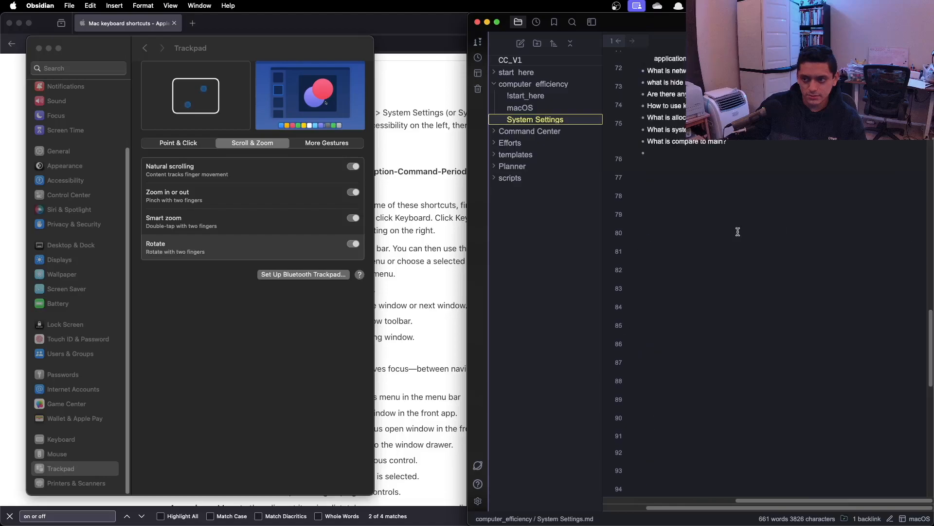
scroll(738, 232, "up", 3)
scroll(732, 234, "left", 1)
scroll(733, 233, "right", 1)
scroll(733, 234, "right", 2)
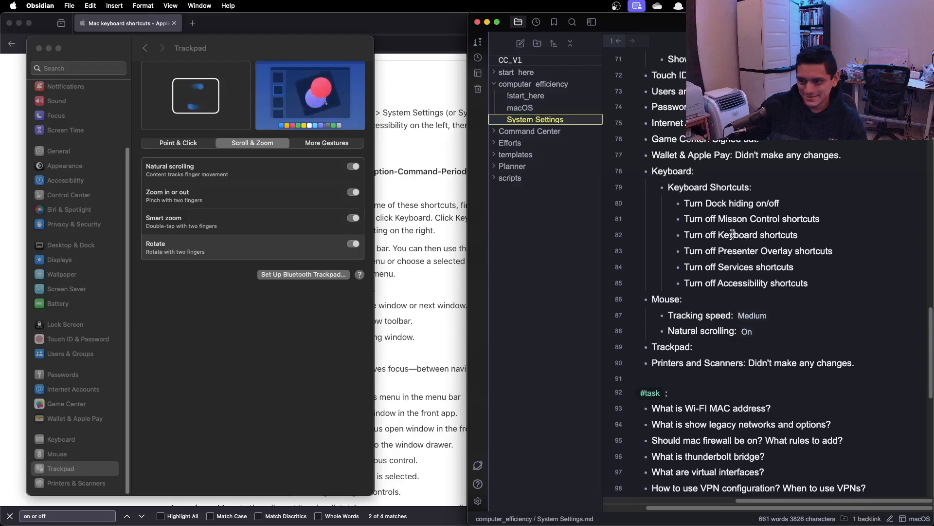
scroll(733, 233, "down", 2)
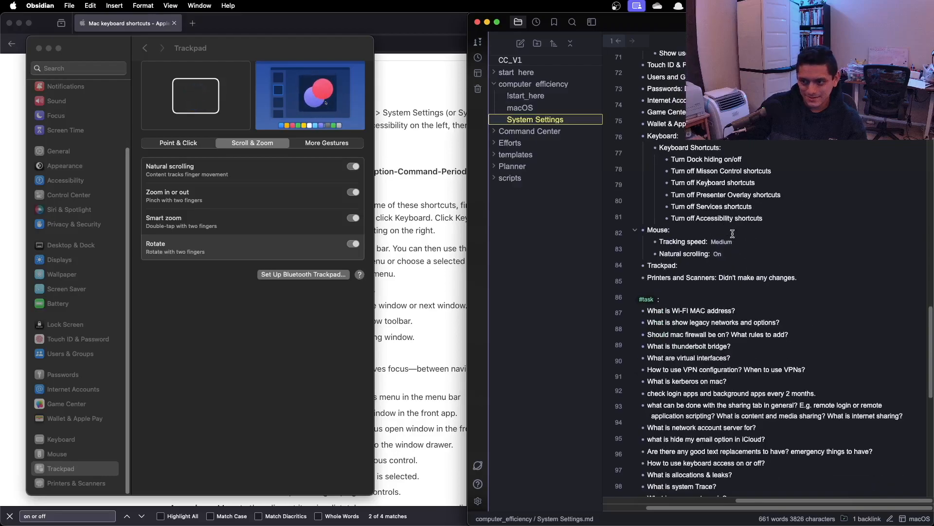
scroll(733, 233, "up", 3)
scroll(733, 234, "down", 3)
scroll(734, 235, "down", 5)
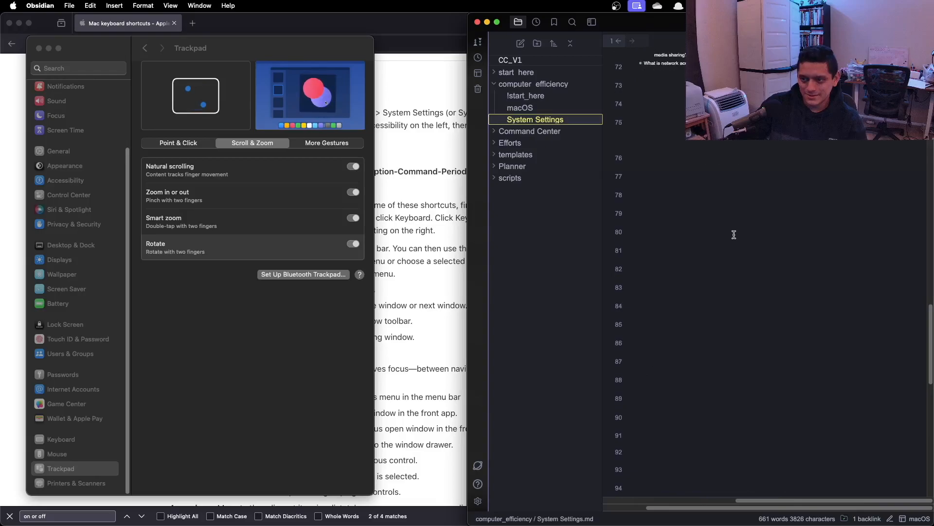
scroll(733, 235, "up", 5)
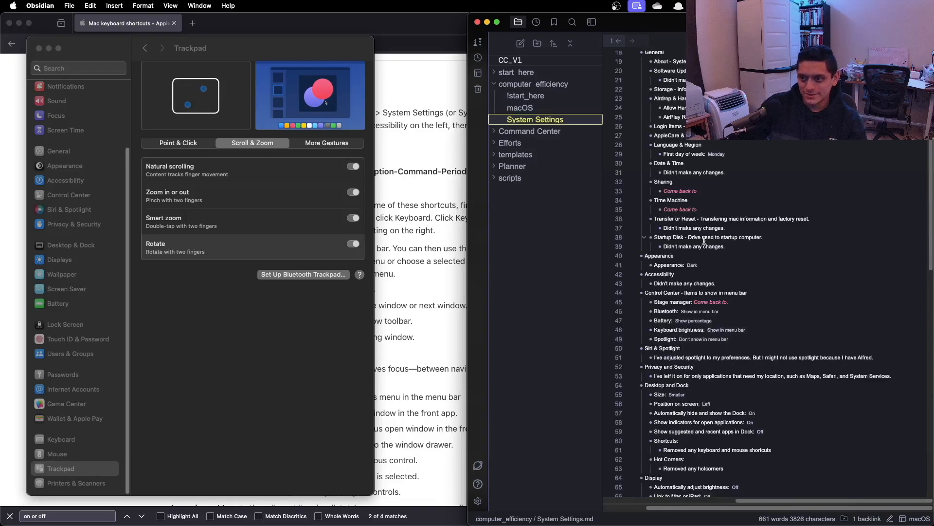
scroll(704, 241, "up", 2)
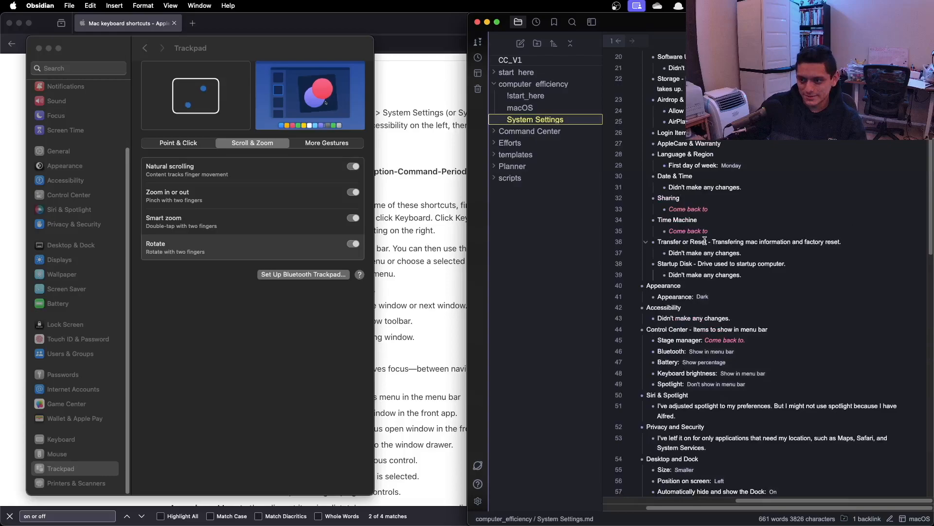
scroll(704, 240, "up", 2)
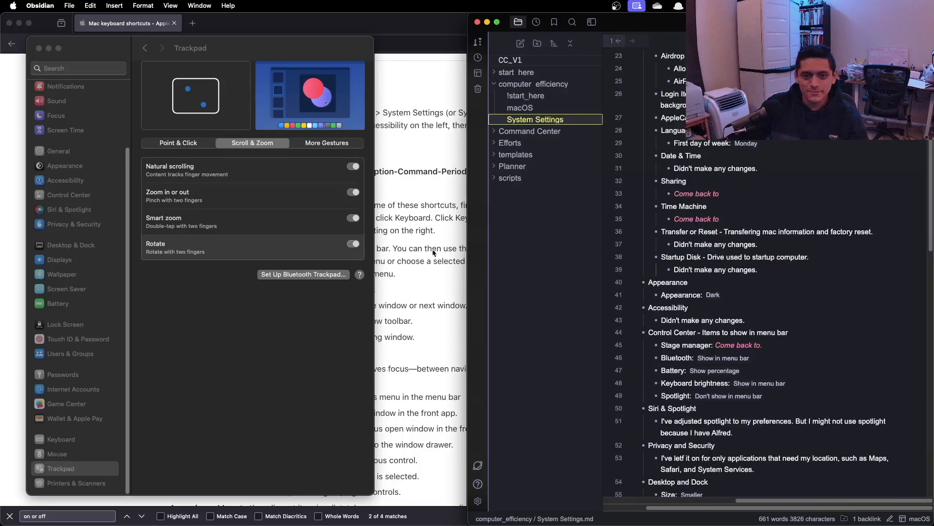
Step: Set the Mission Control trackpad gesture to Swipe Up with Four Fingers and leave App Exposé off after trying Swipe Down with Four Fingers
left_click(189, 290)
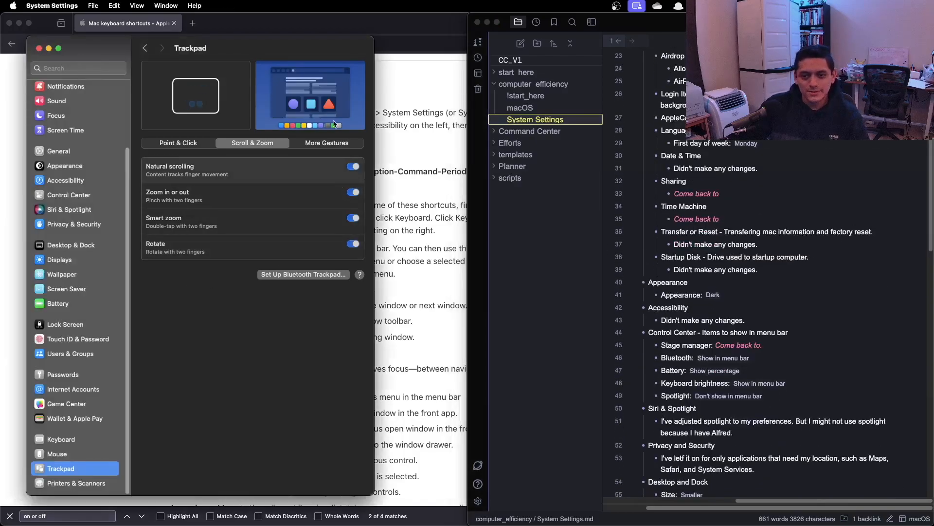
left_click(327, 144)
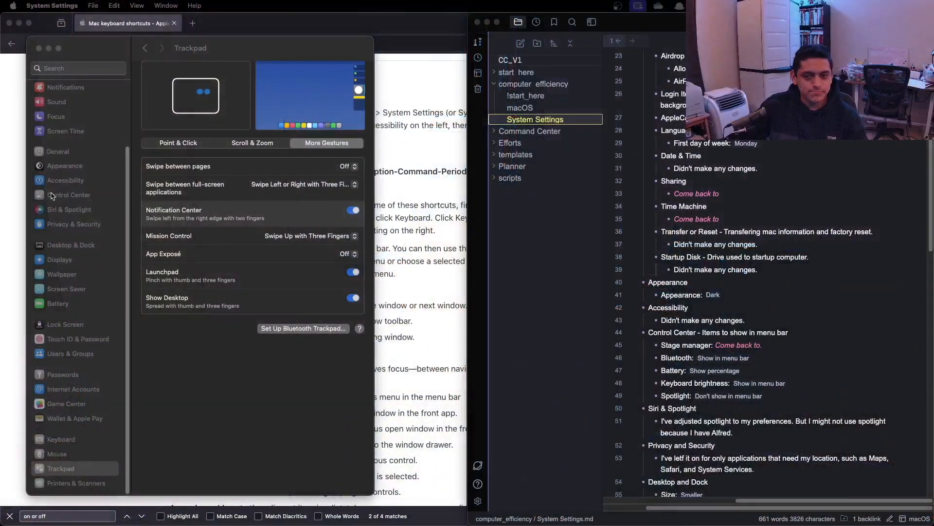
left_click(225, 253)
left_click(347, 254)
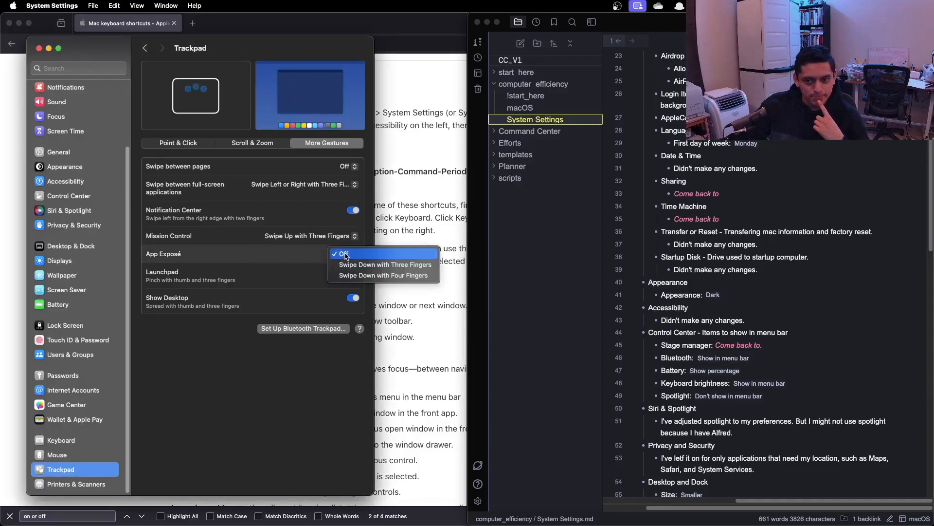
left_click(203, 252)
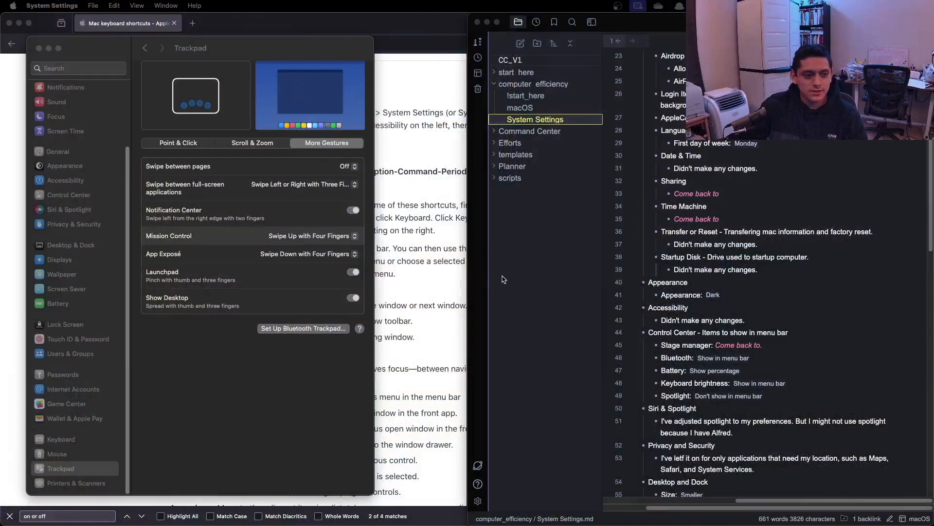
left_click(319, 253)
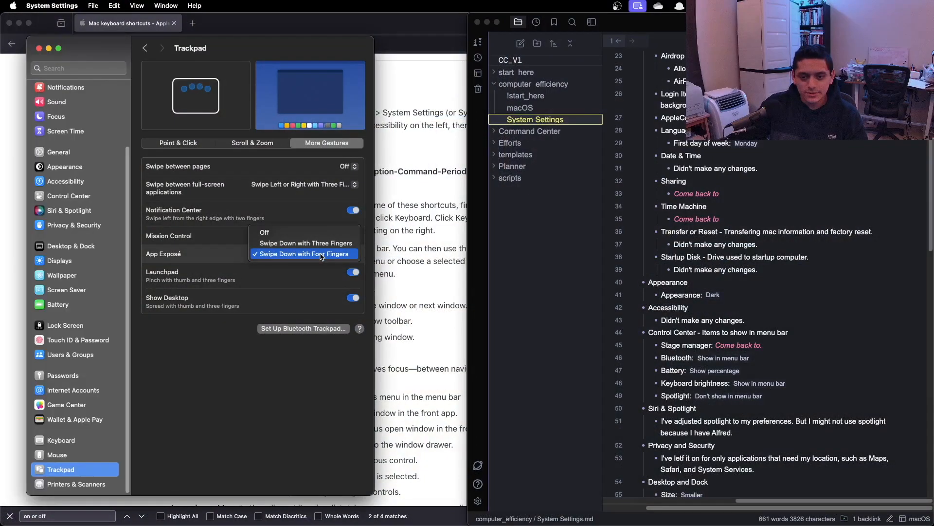
left_click(319, 242)
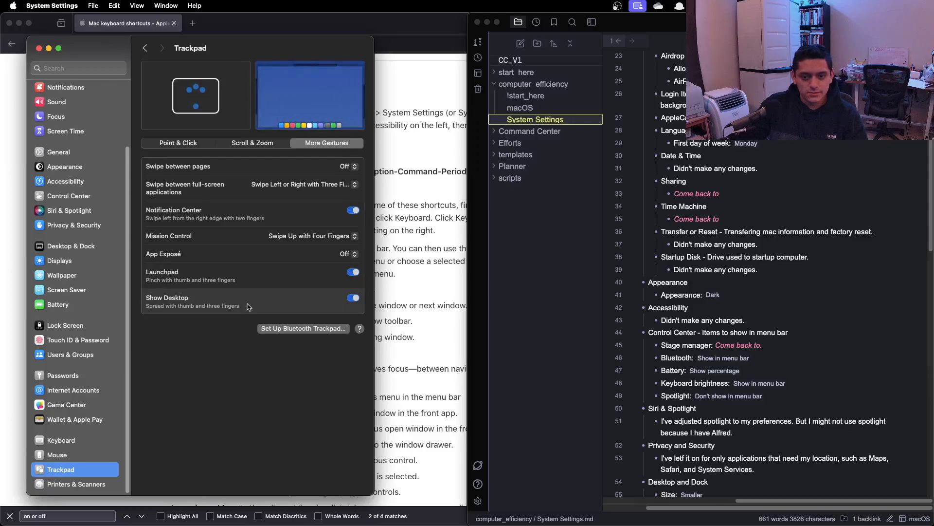
Step: Capture area screenshots of the Trackpad options for More Gestures, Scroll & Zoom and Point & Click
left_click(255, 143)
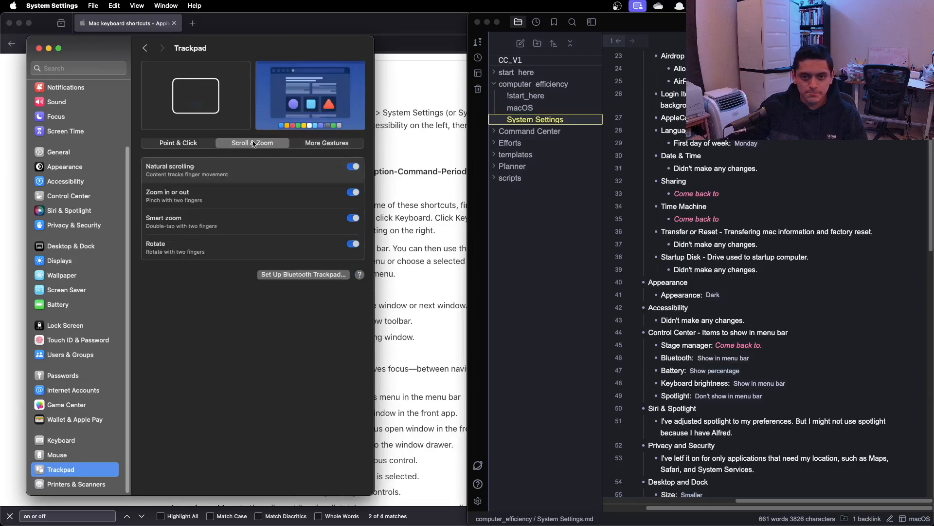
left_click(177, 144)
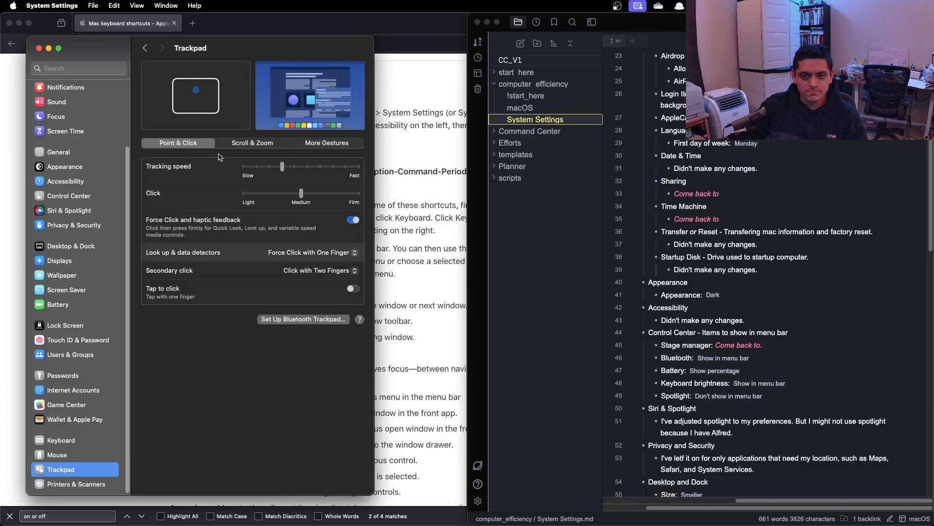
left_click(338, 142)
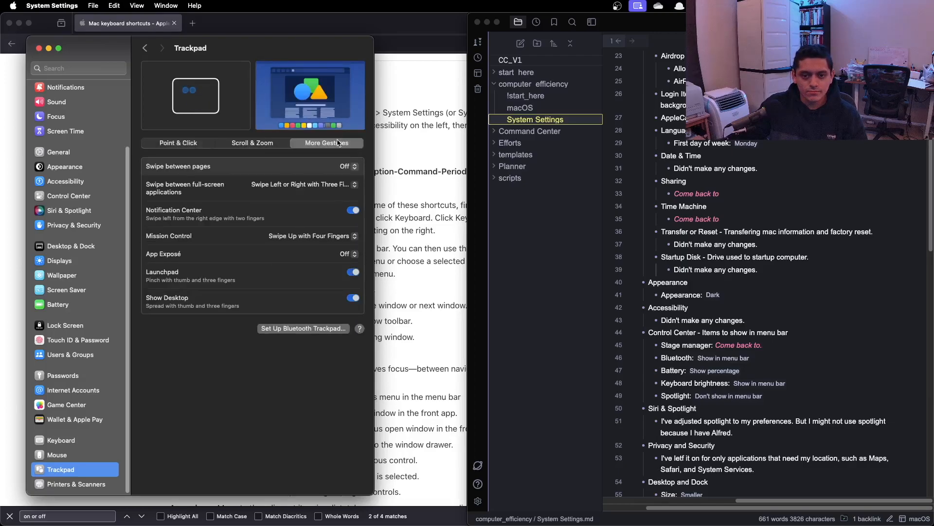
key("shift+super+4")
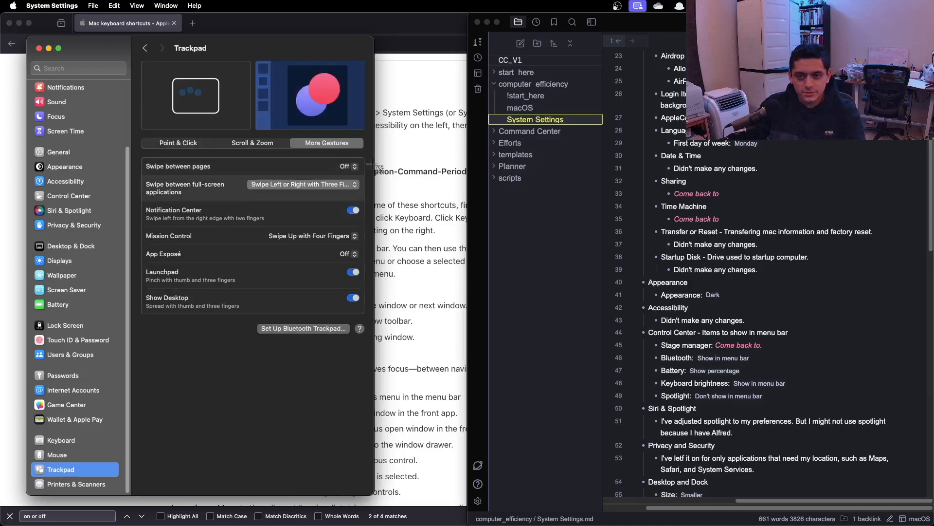
left_click_drag(367, 154, 138, 317)
left_click(258, 142)
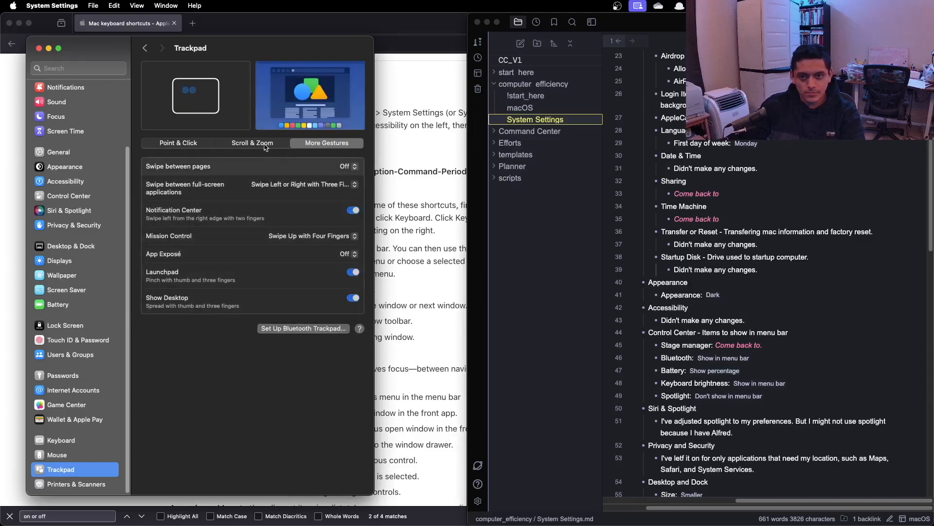
key("shift+super+4")
left_click_drag(368, 156, 139, 267)
left_click(192, 143)
key("shift+super+4")
left_click_drag(368, 156, 140, 307)
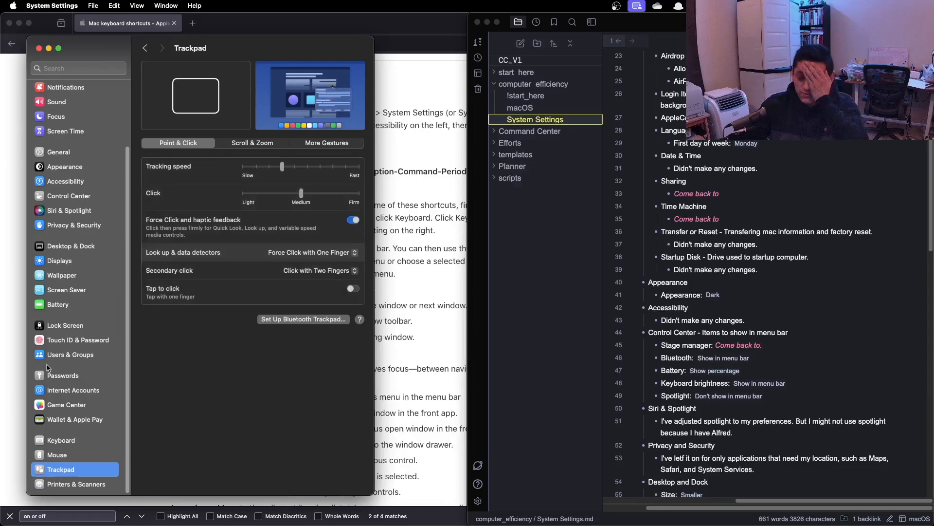
scroll(86, 321, "up", 5)
scroll(85, 321, "down", 5)
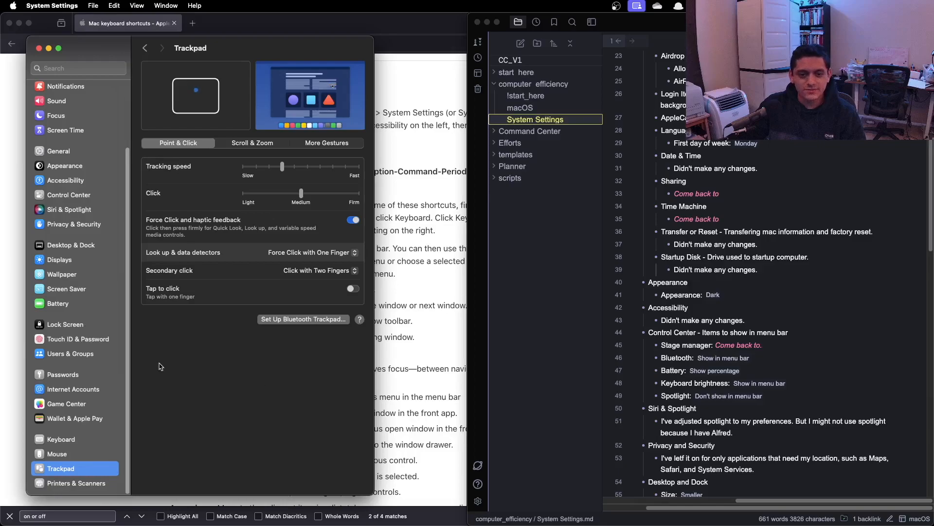
Step: Complete the Trackpad bullet in the Obsidian note so it reads "Trackpad: Didn't make any changes.", without a duplicate colon
left_click(875, 250)
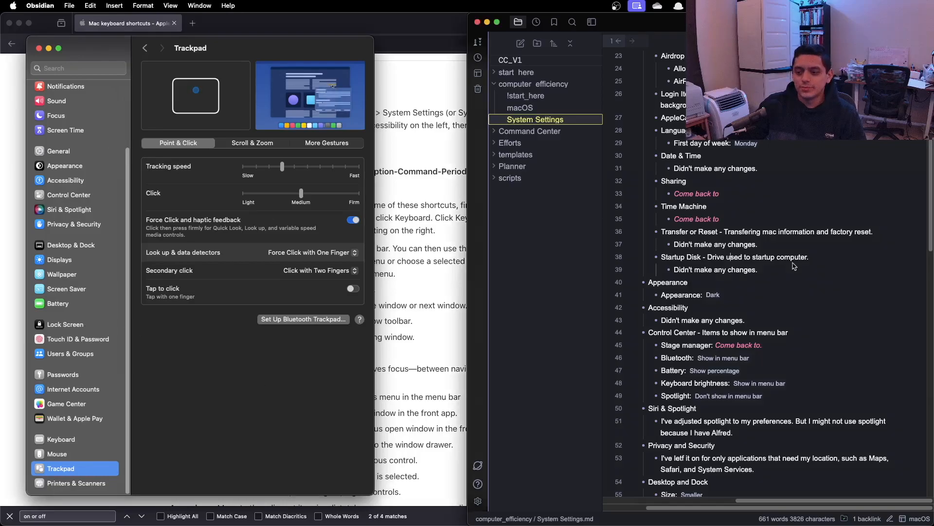
scroll(780, 277, "down", 10)
scroll(780, 277, "up", 3)
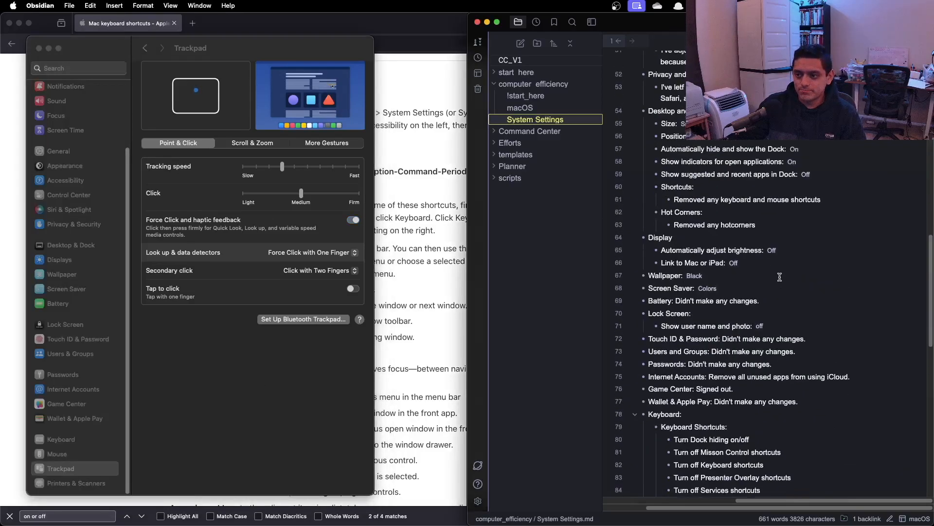
scroll(780, 277, "down", 6)
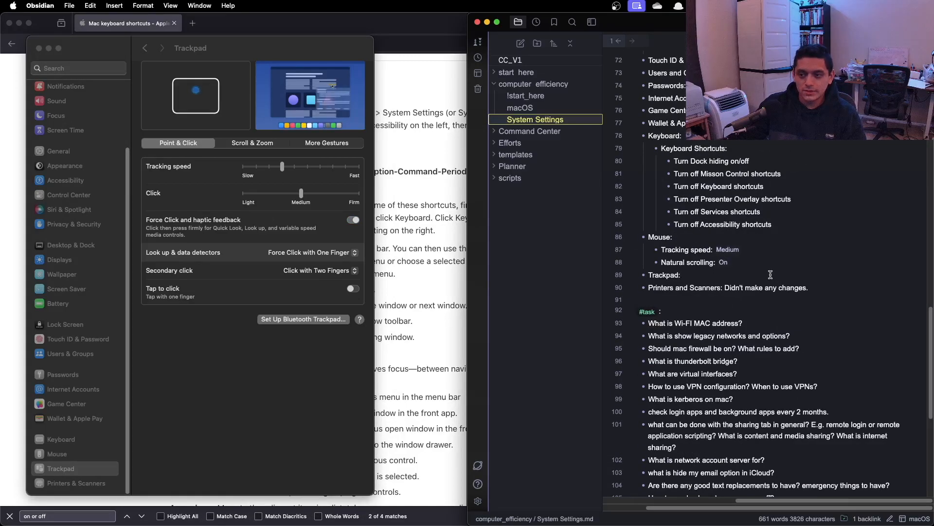
left_click(681, 275)
type("Didn't make any changes.")
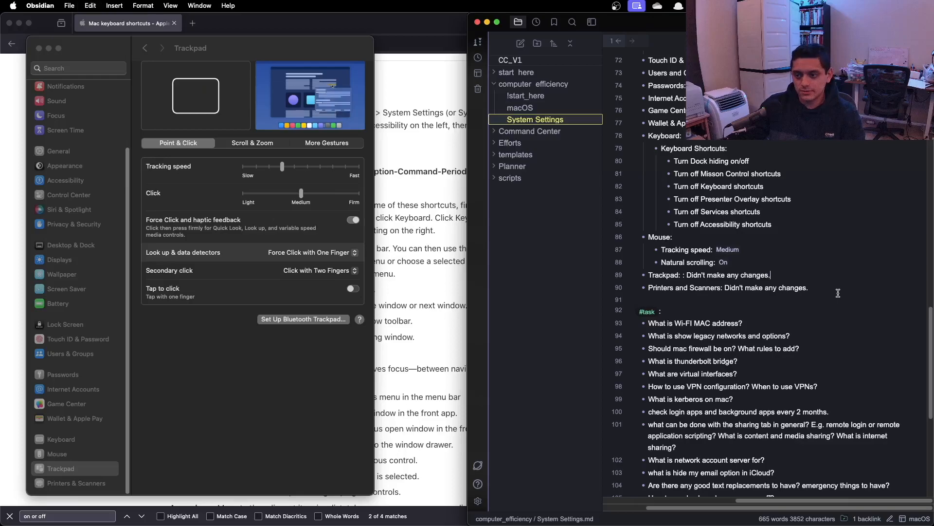
left_click(683, 272)
key("BackSpace")
key("BackSpace")
scroll(791, 274, "down", 3)
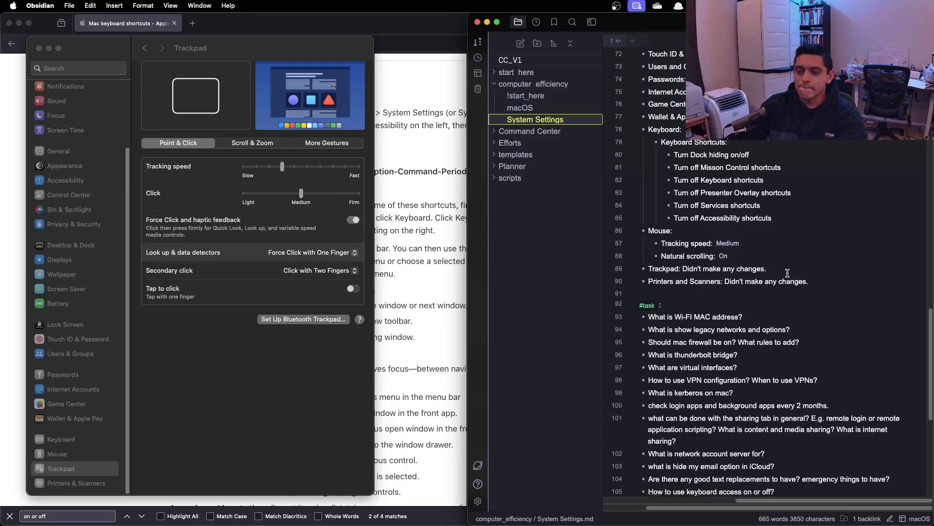
scroll(791, 274, "down", 2)
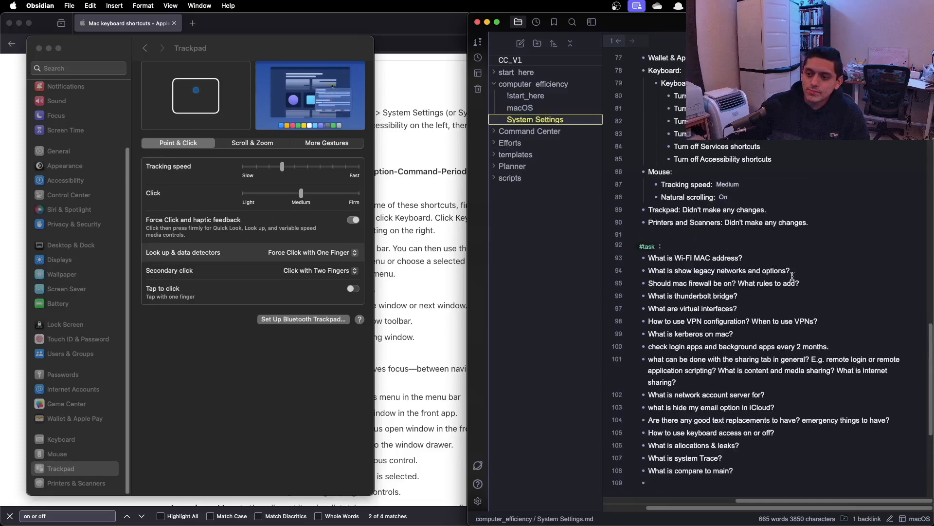
Step: Look back over the System Settings note, and mark the System Settings item as done in the macOS note's checklist
scroll(792, 276, "up", 9)
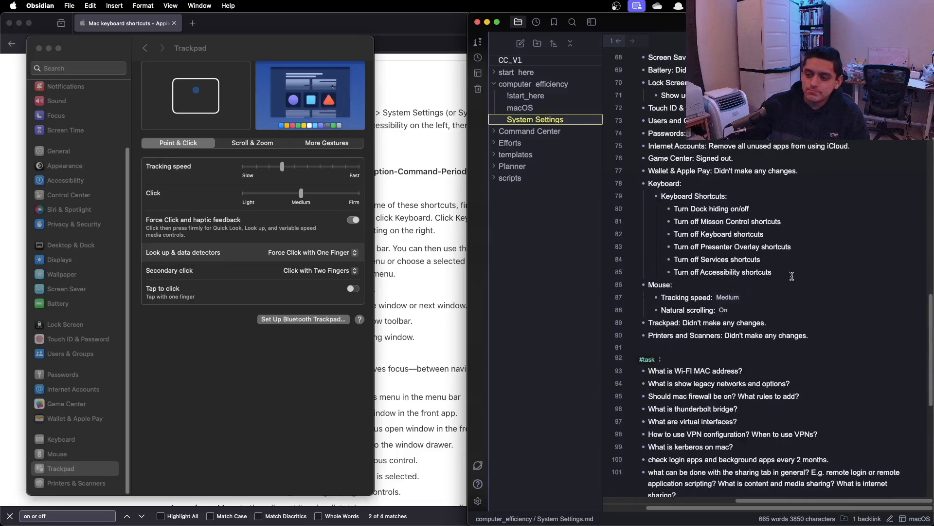
scroll(792, 276, "up", 13)
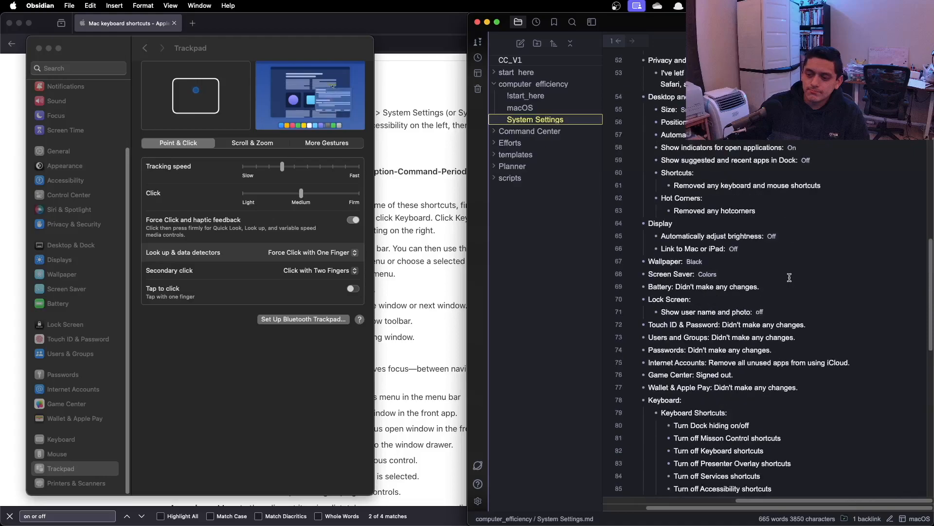
scroll(789, 277, "up", 20)
scroll(790, 277, "up", 20)
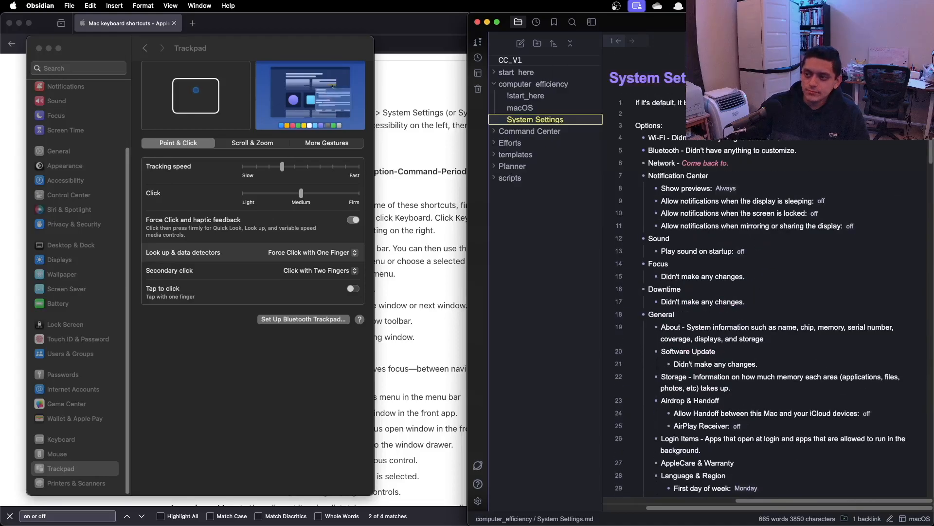
mouse_move(544, 119)
left_click(520, 108)
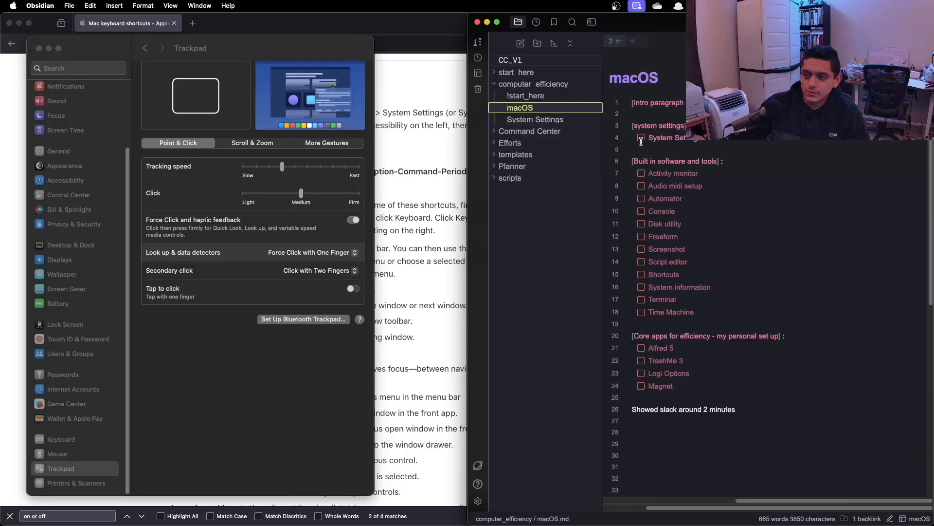
left_click(642, 136)
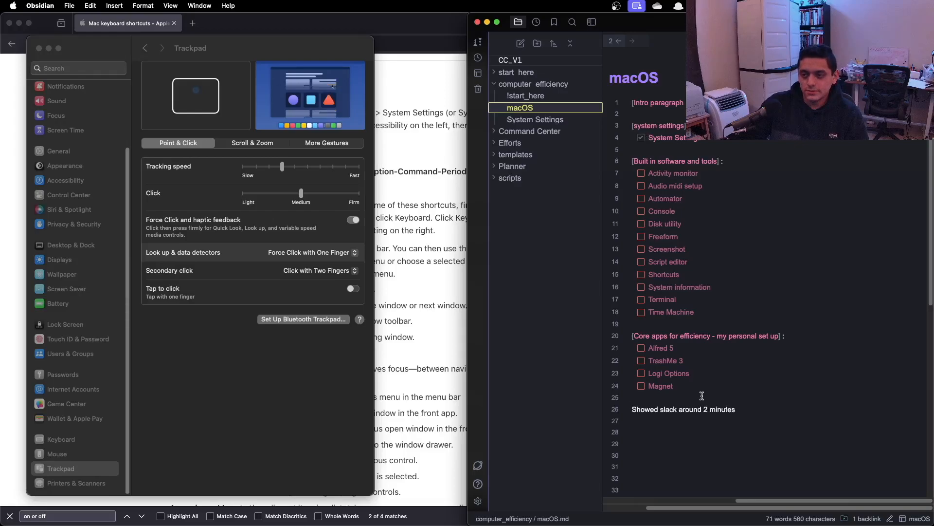
Step: Add the line "List of Hotkeys set up" below the core apps list in the macOS note, with blank lines separating it from the slack remark
left_click(702, 395)
key("Return")
key("Return")
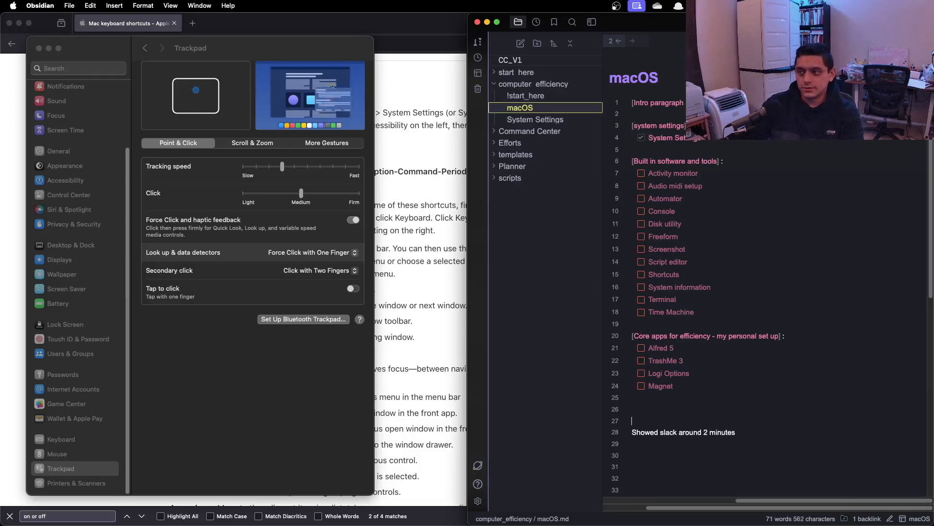
scroll(841, 276, "left", 5)
scroll(841, 277, "right", 5)
scroll(673, 292, "left", 3)
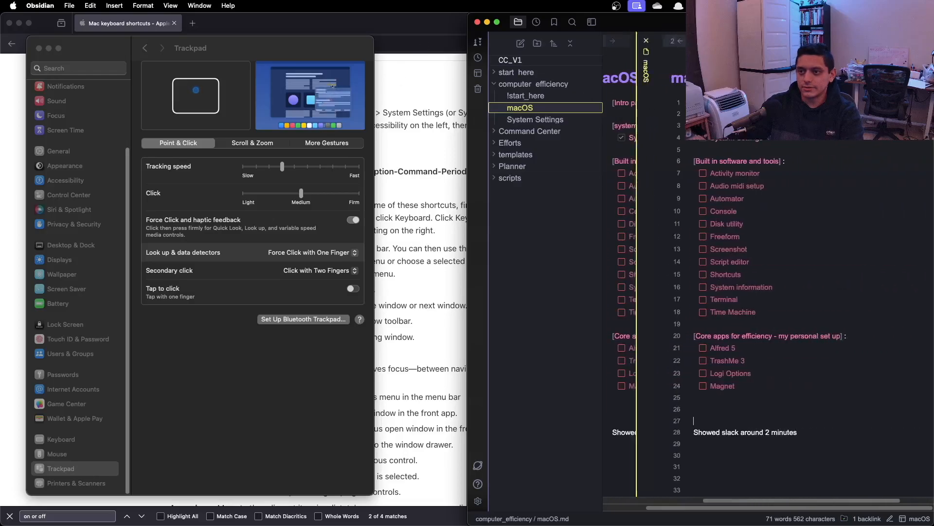
scroll(704, 269, "right", 3)
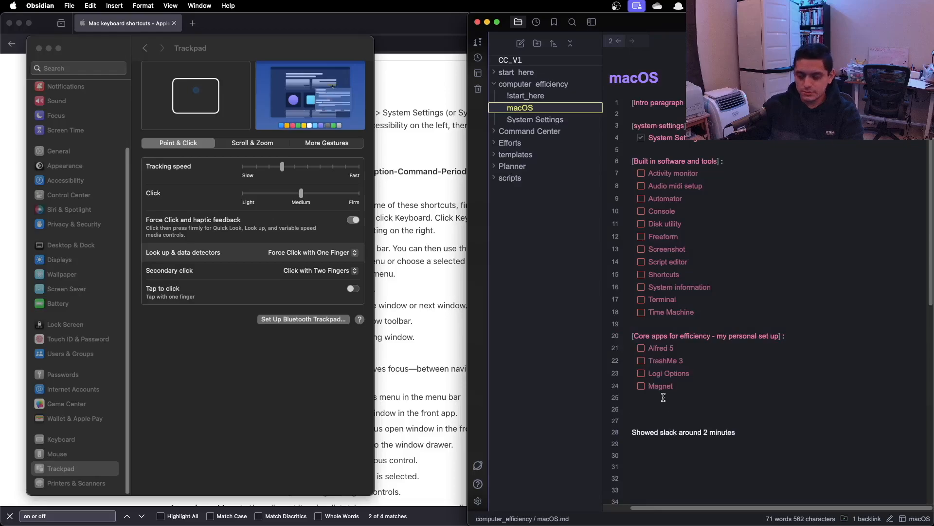
key("Return")
key("Up")
type("Su")
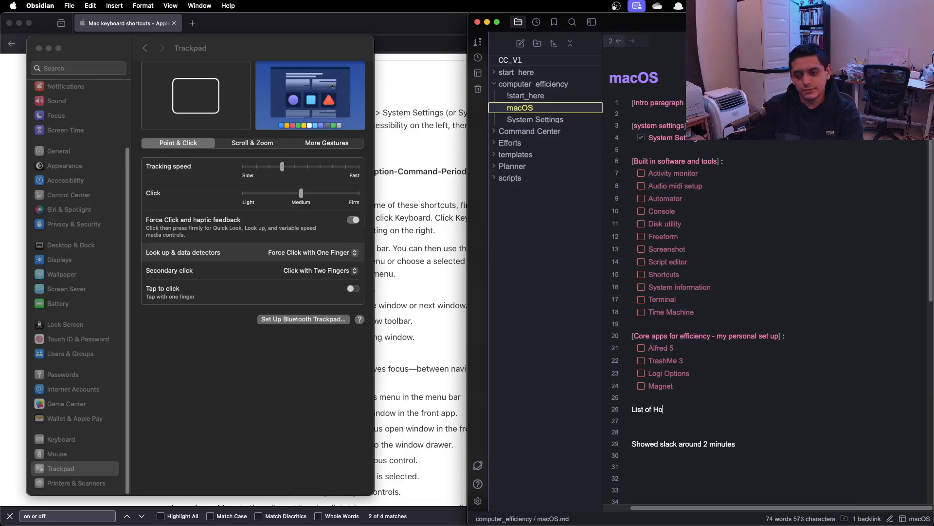
type("kets")
type("s set up")
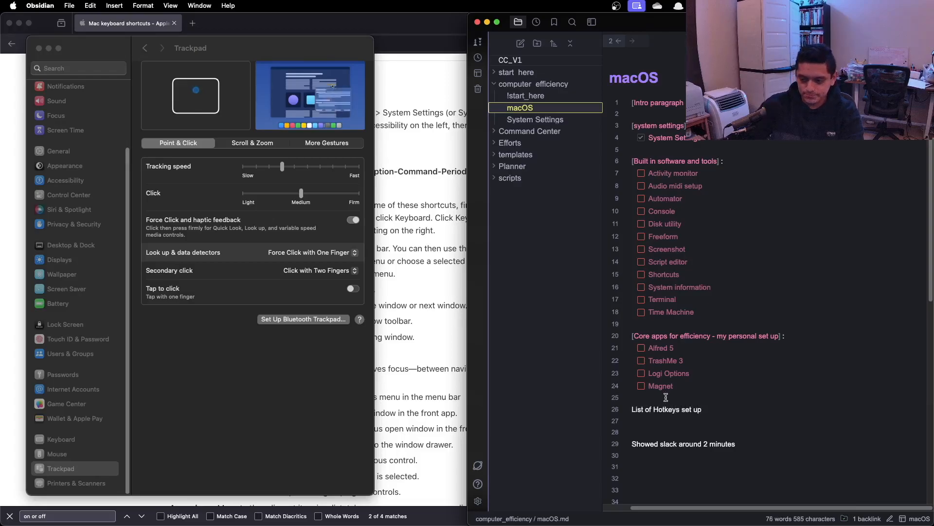
Step: Turn "List of Hotkeys set up" into an internal link, create its note from it and move that note into the computer_efficiency folder
left_click_drag(711, 409, 615, 409)
type("[[")
left_click(759, 400)
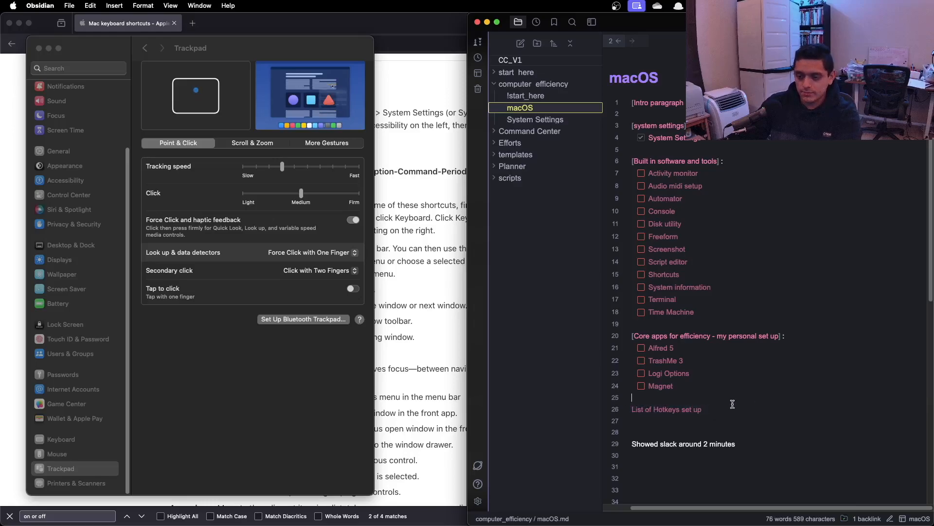
left_click(690, 411)
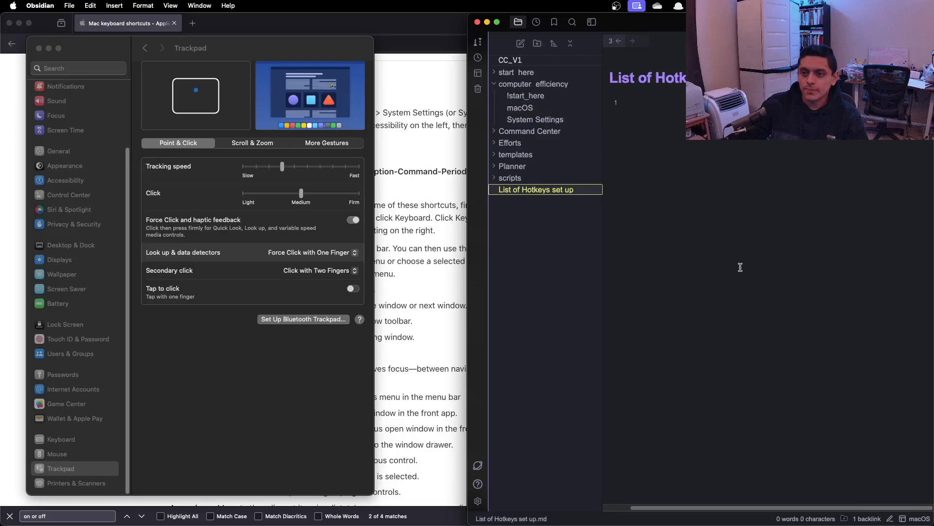
left_click_drag(539, 190, 551, 93)
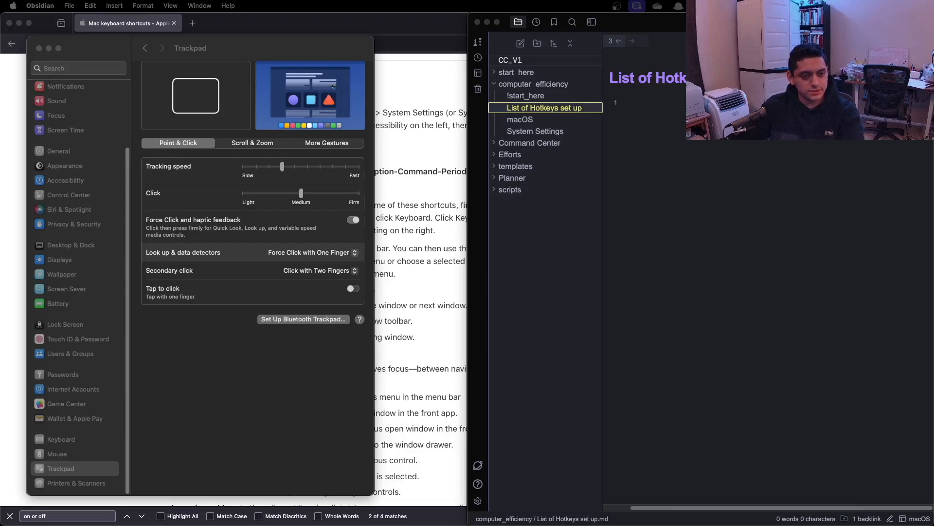
Step: Insert the captured images of the trackpad options, Spotlight shortcuts and screenshot shortcuts into the List of Hotkeys set up note and look them over
left_click_drag(933, 229, 826, 227)
scroll(750, 237, "down", 10)
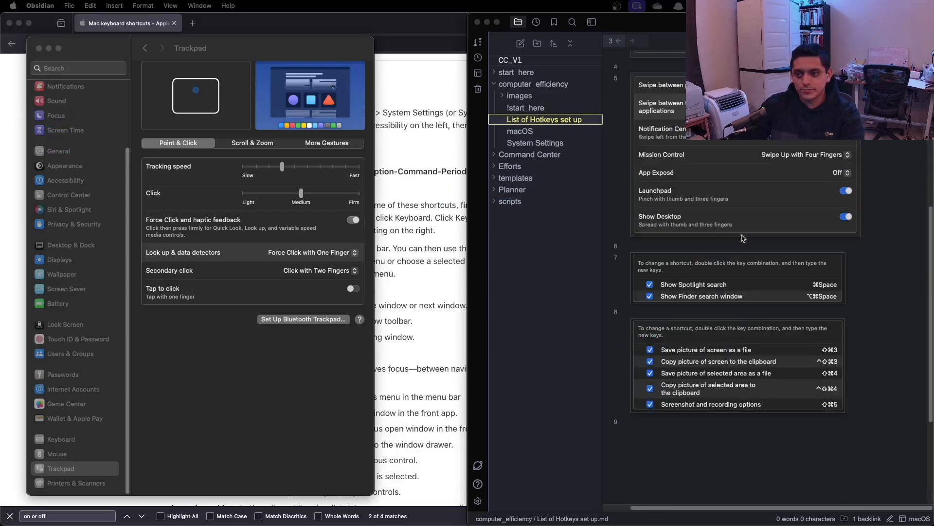
scroll(739, 240, "up", 5)
scroll(735, 243, "up", 5)
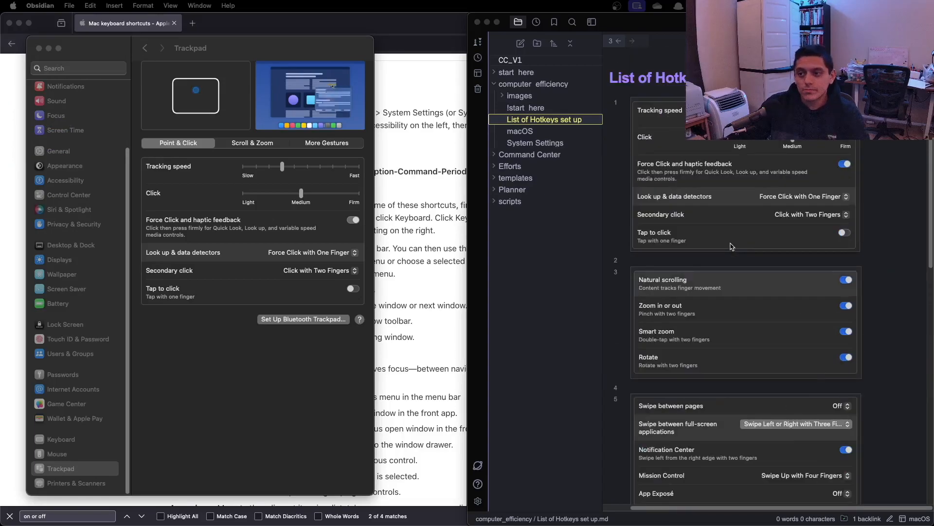
scroll(725, 253, "down", 6)
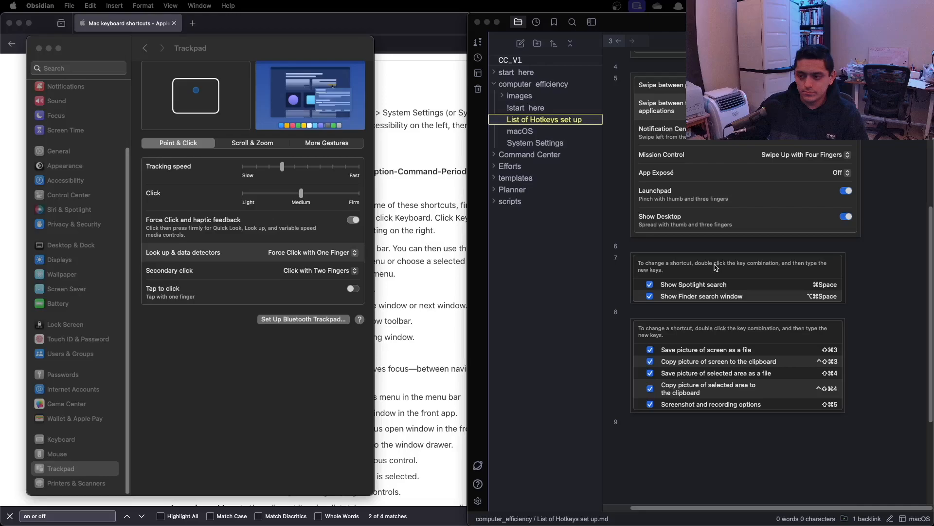
Step: Close the System Settings window and return to the macOS note in Obsidian
left_click(209, 368)
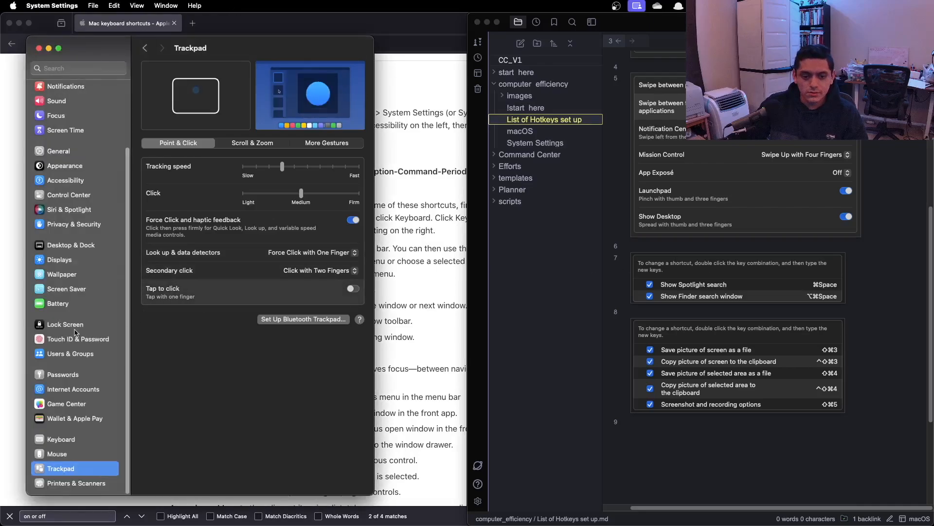
left_click(40, 48)
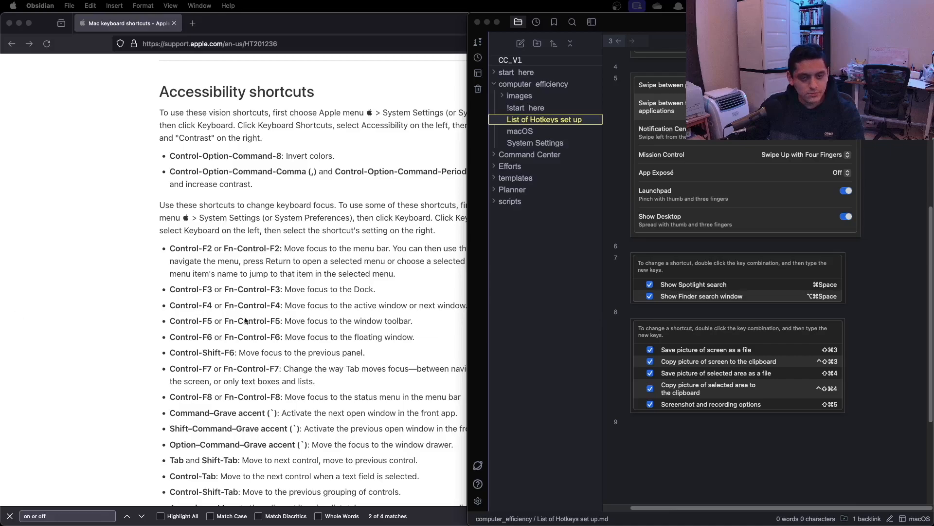
left_click(554, 335)
scroll(674, 119, "up", 10)
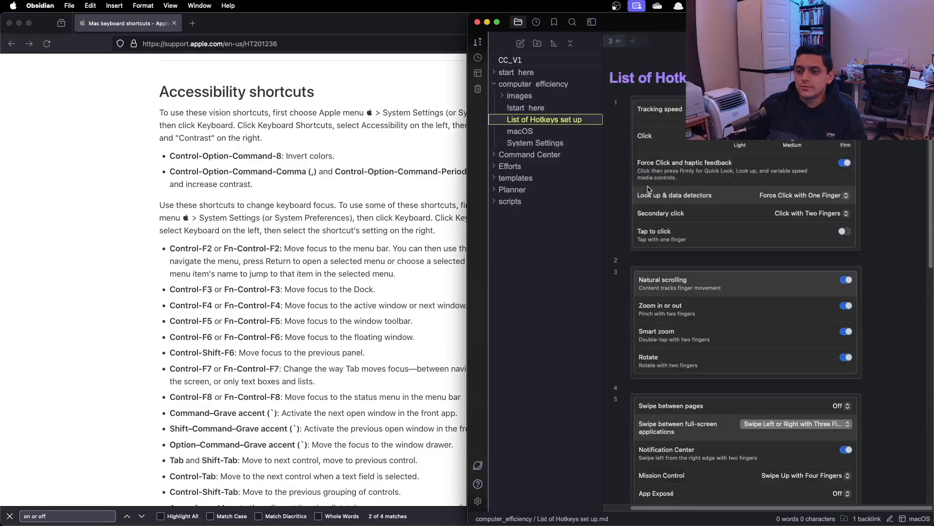
left_click(619, 41)
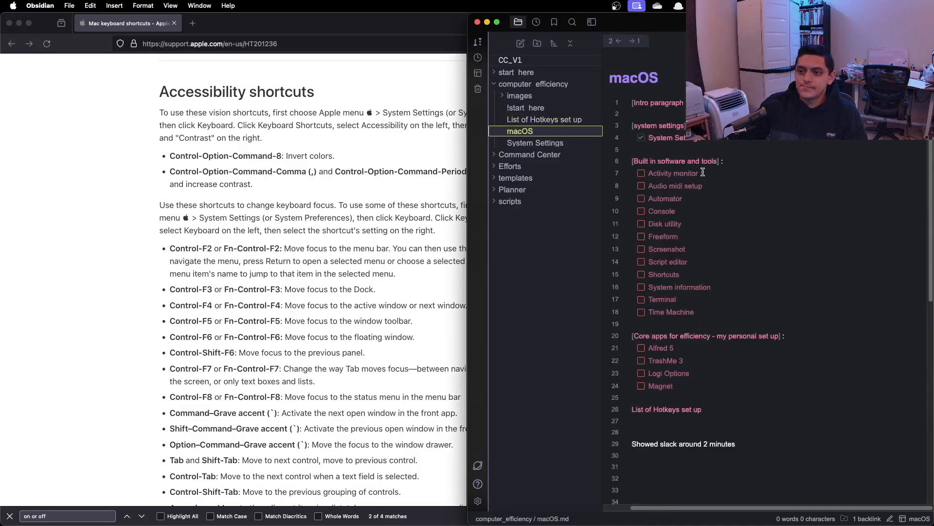
Step: Create the Activity monitor, Audio midi setup, Automator and Console notes from their links in the macOS note
scroll(703, 172, "down", 1)
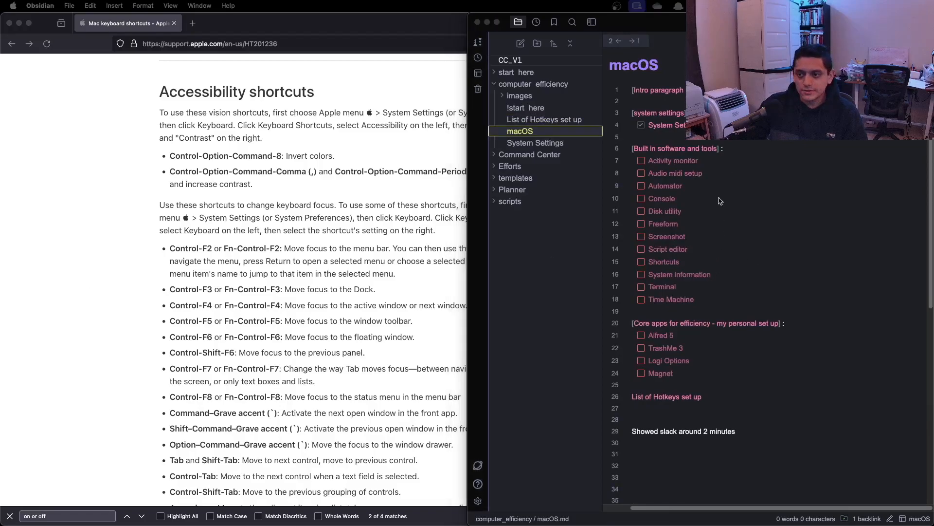
left_click(683, 165)
left_click(681, 166)
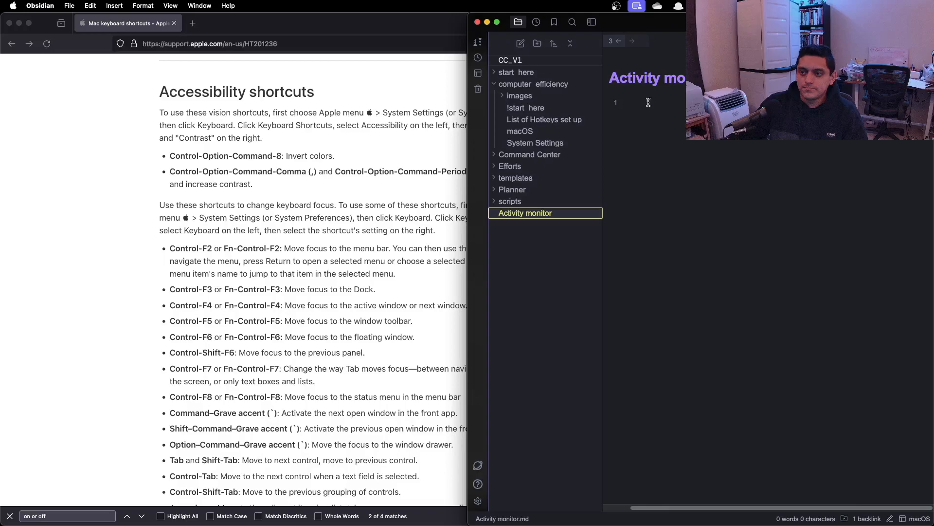
left_click(617, 43)
left_click(664, 171)
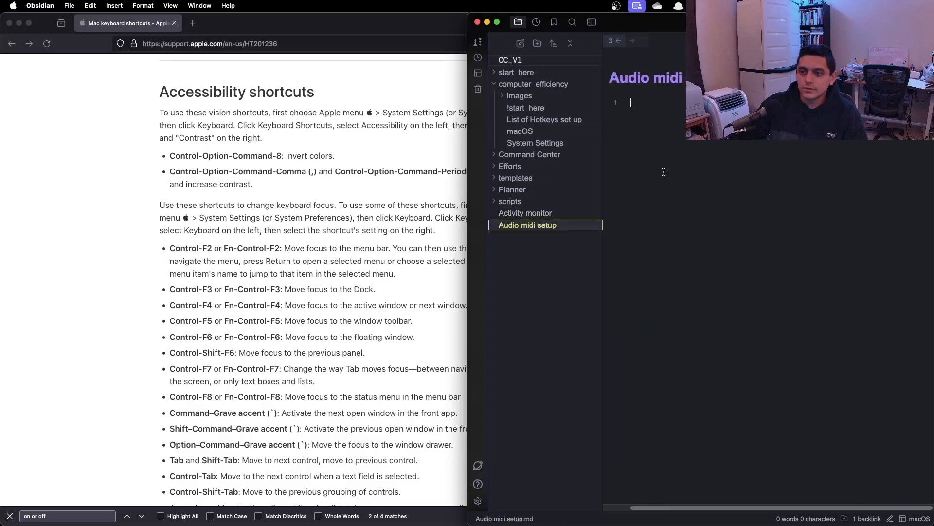
left_click(619, 41)
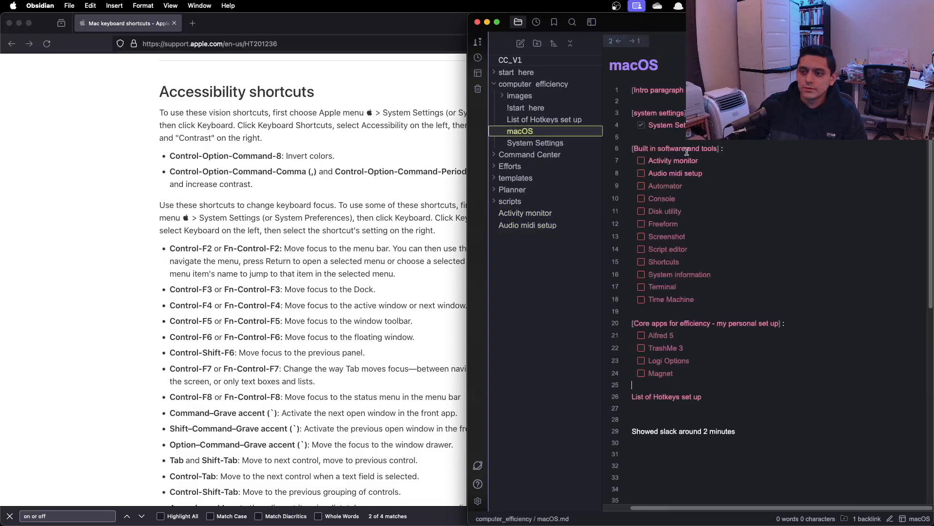
left_click(671, 191)
left_click(619, 41)
left_click(664, 201)
left_click(619, 41)
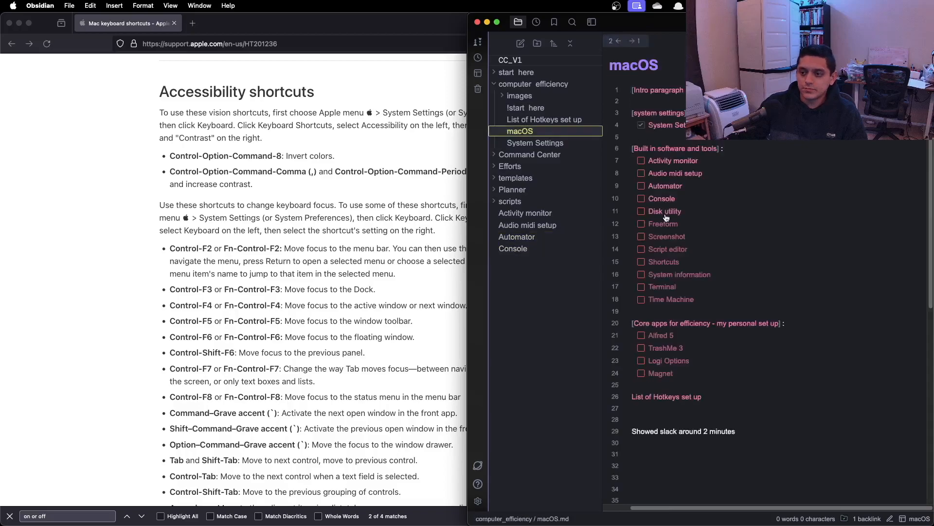
Step: Create the Disk utility, Freeform, Screenshot and Script editor notes from their links in the macOS note
left_click(668, 211)
left_click(618, 41)
left_click(663, 224)
key("super+alt+Left")
left_click(666, 237)
left_click(618, 40)
left_click(668, 249)
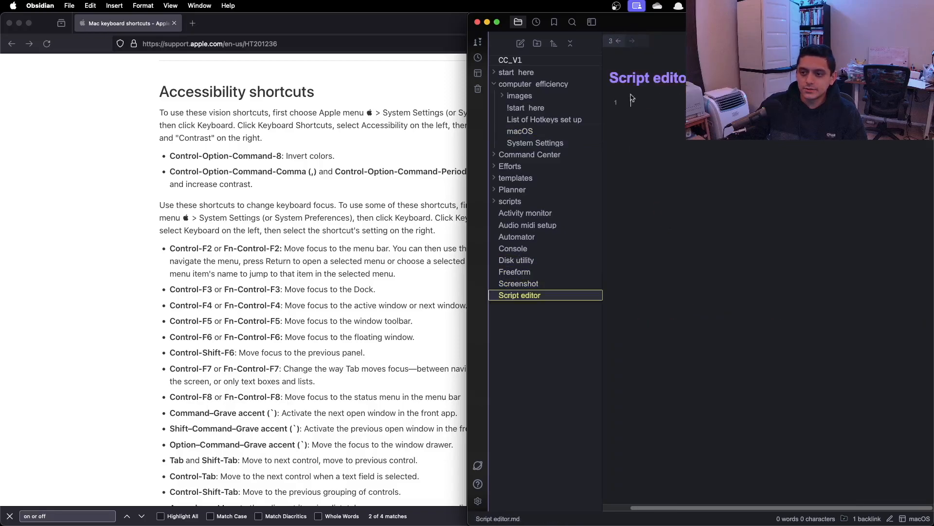
left_click(622, 45)
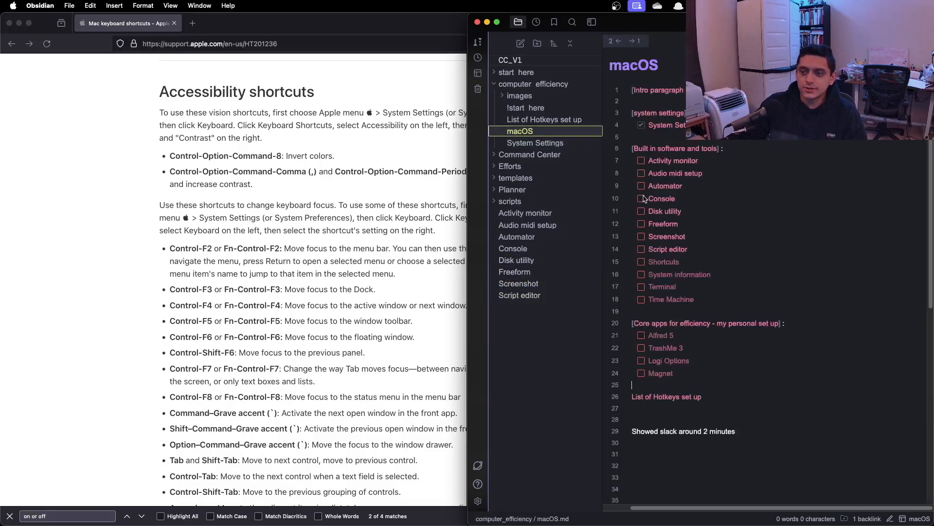
Step: Create the Shortcuts, System information, Terminal and Time Machine notes from their links in the macOS note
left_click(664, 261)
left_click(619, 41)
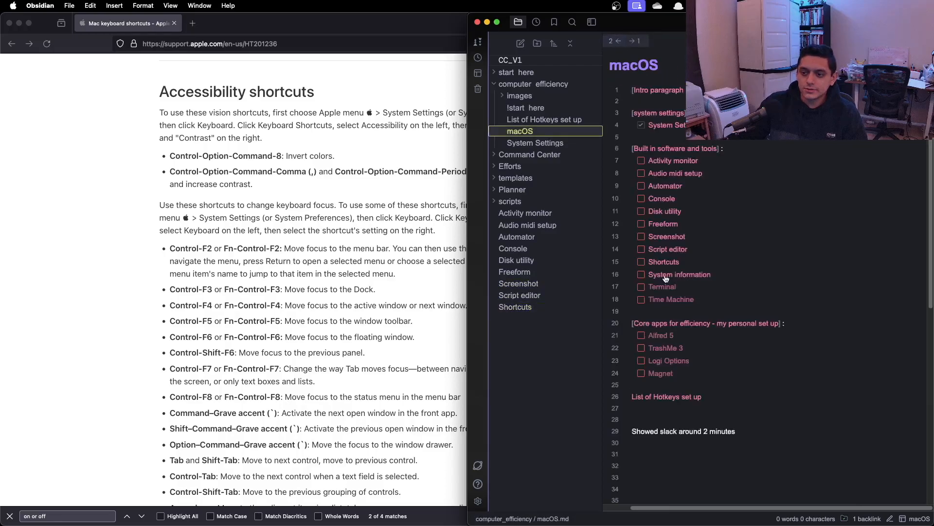
left_click(666, 275)
left_click(618, 41)
left_click(665, 287)
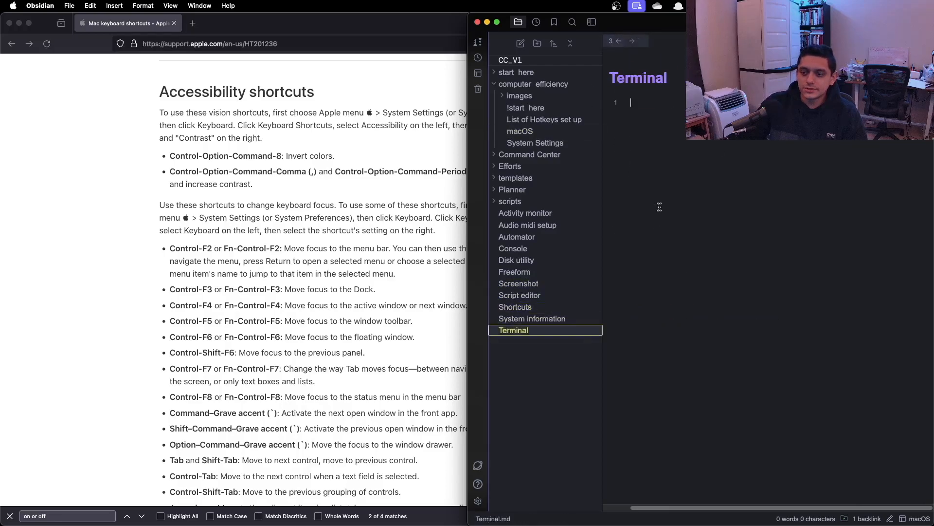
left_click(618, 41)
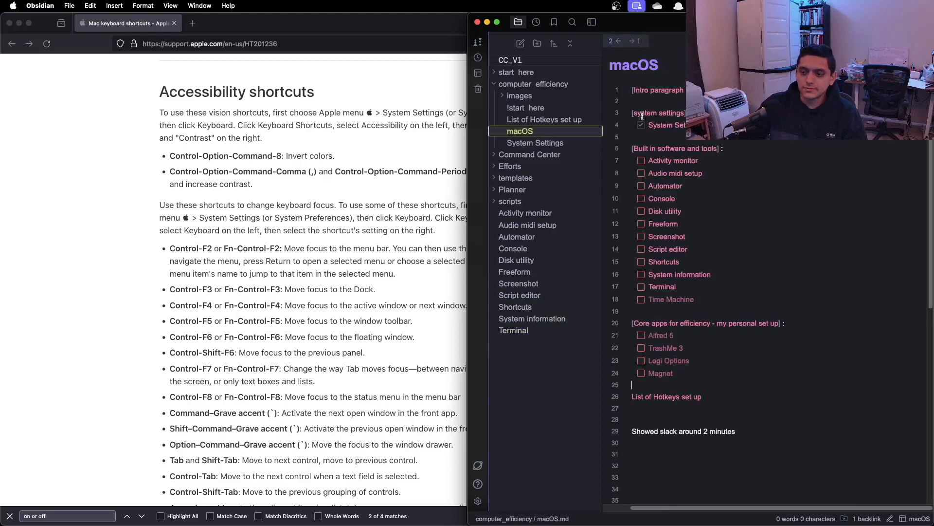
left_click(689, 300)
left_click(618, 41)
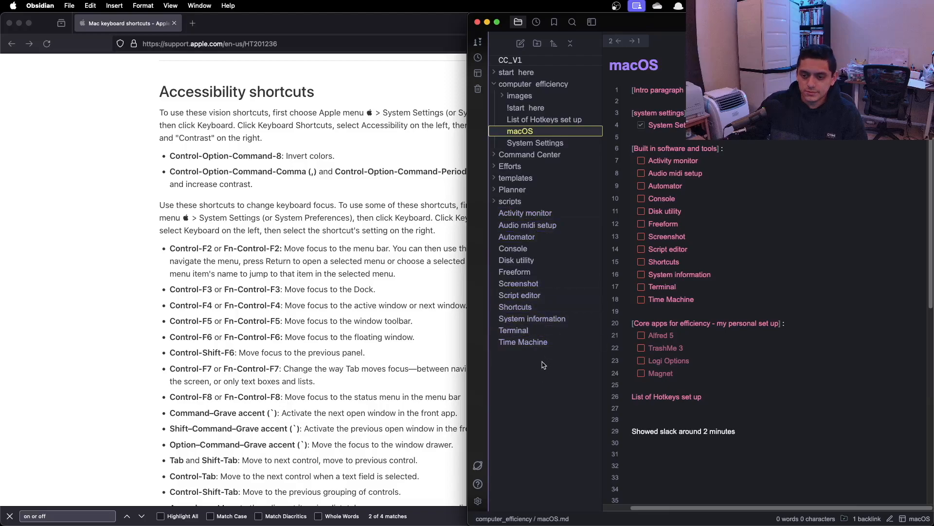
Step: Move the root-level notes from Activity monitor through Time Machine into the computer_efficiency folder and open the Automator note
left_click(535, 213)
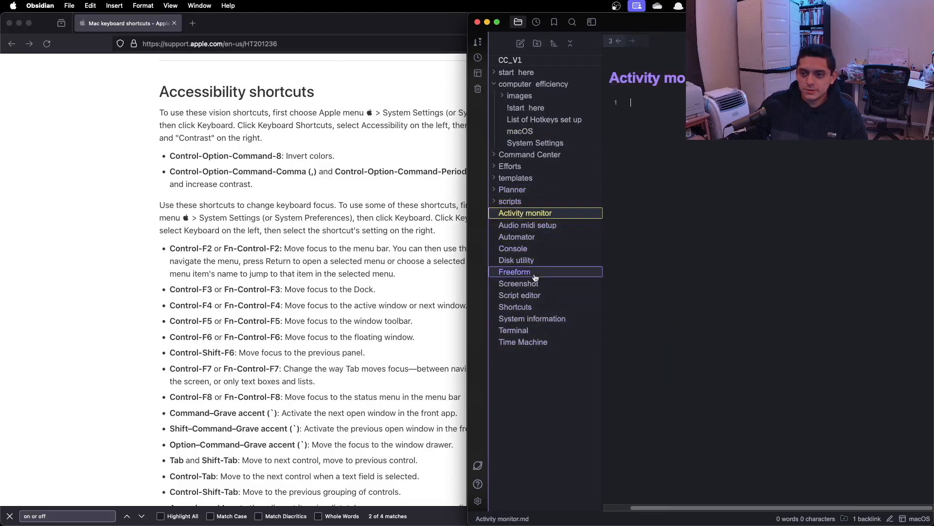
left_click(542, 333, "shift")
left_click(541, 341, "shift")
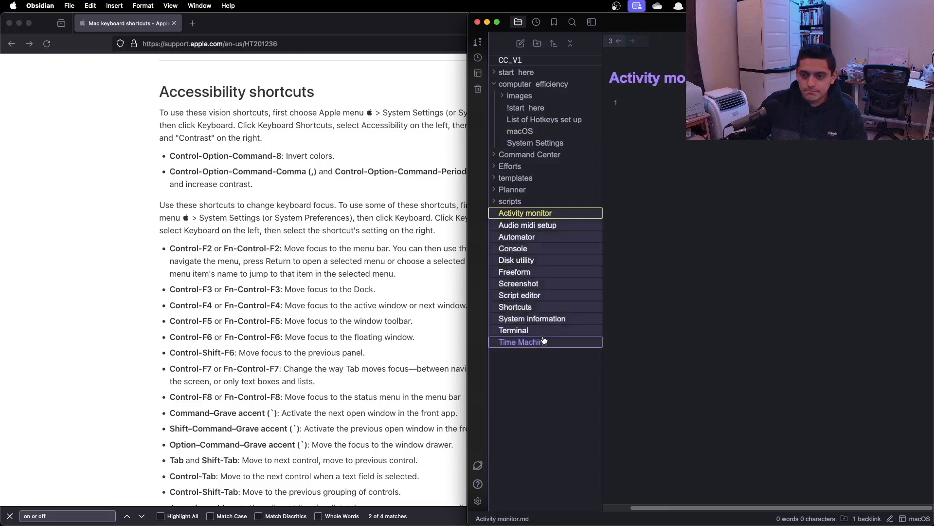
left_click_drag(531, 231, 548, 88)
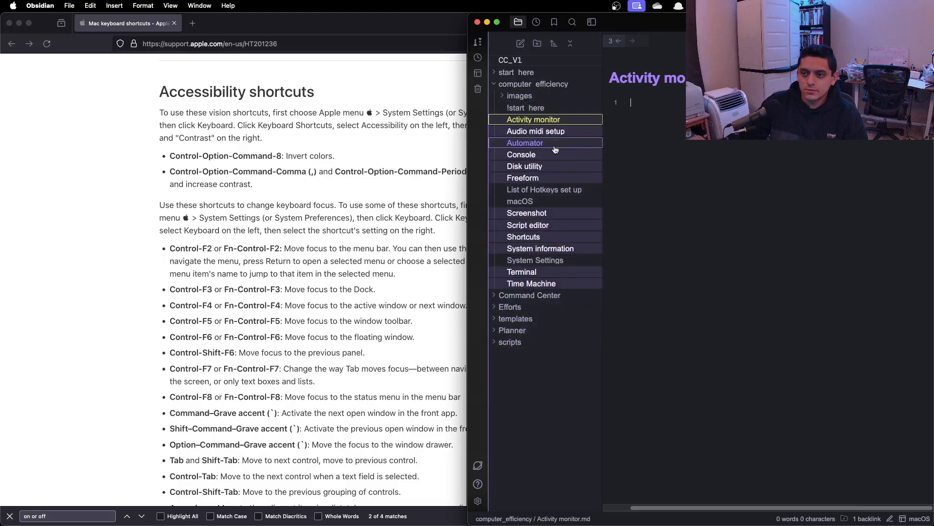
left_click(574, 143)
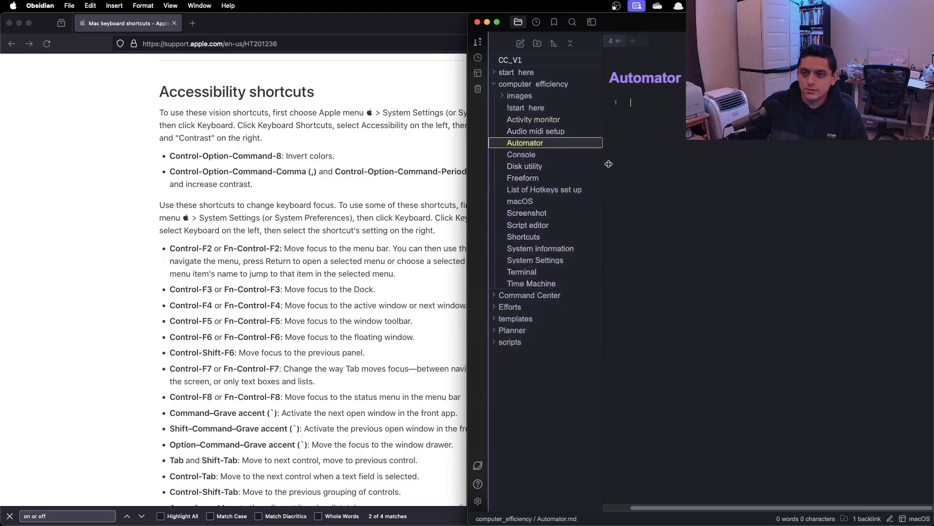
Step: Close the Console tab and the other stacked note tabs, keeping only the macOS note open
left_click(547, 189)
left_click(550, 161)
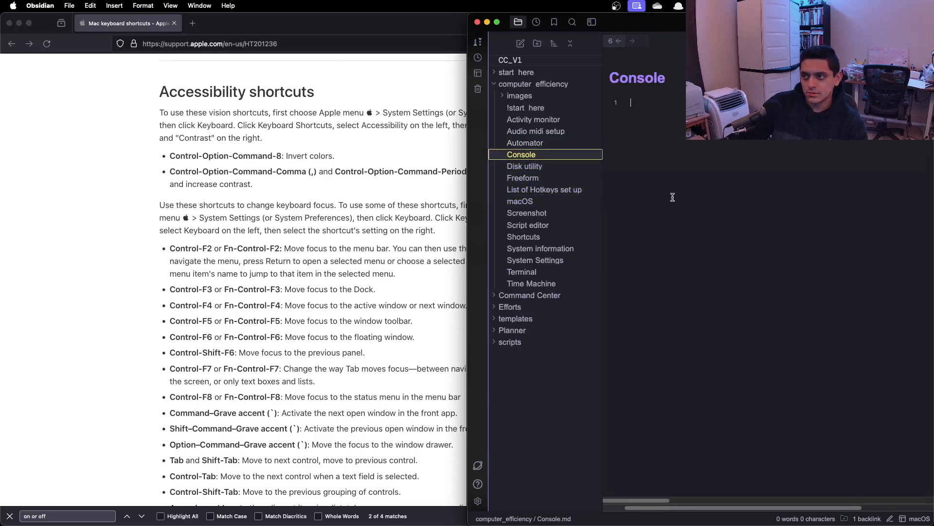
scroll(724, 177, "right", 4)
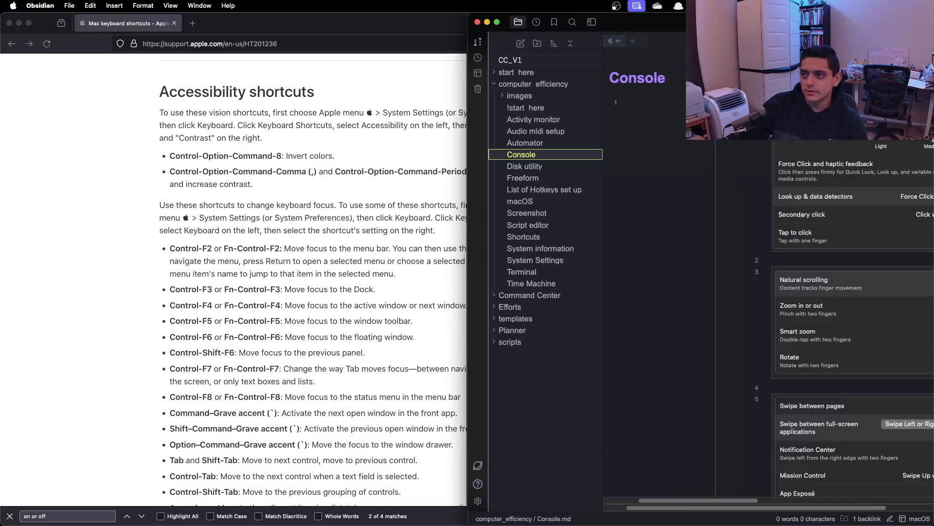
left_click(724, 40)
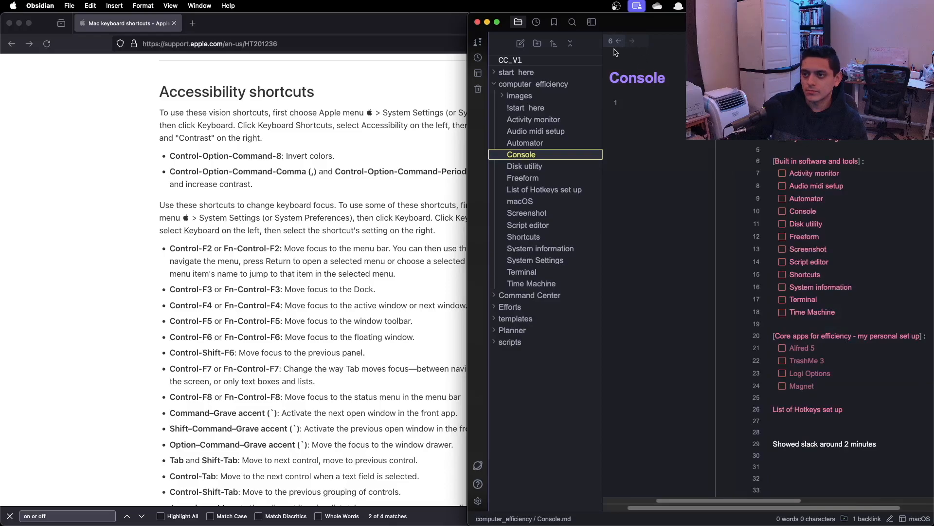
scroll(633, 68, "left", 3)
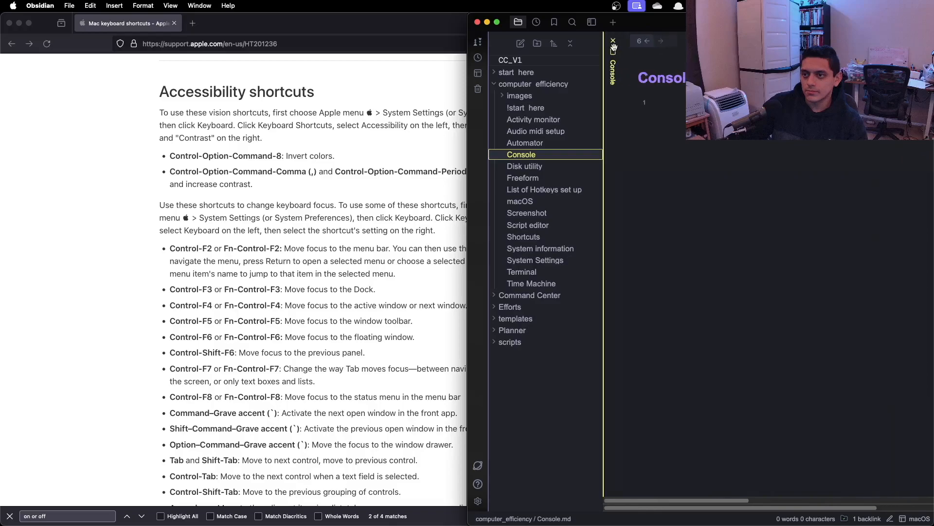
left_click(614, 42)
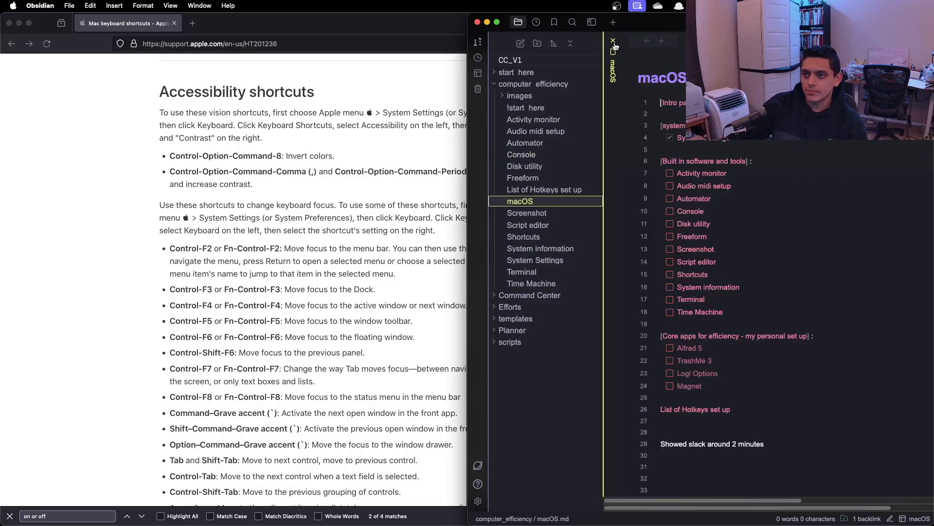
scroll(768, 273, "right", 5)
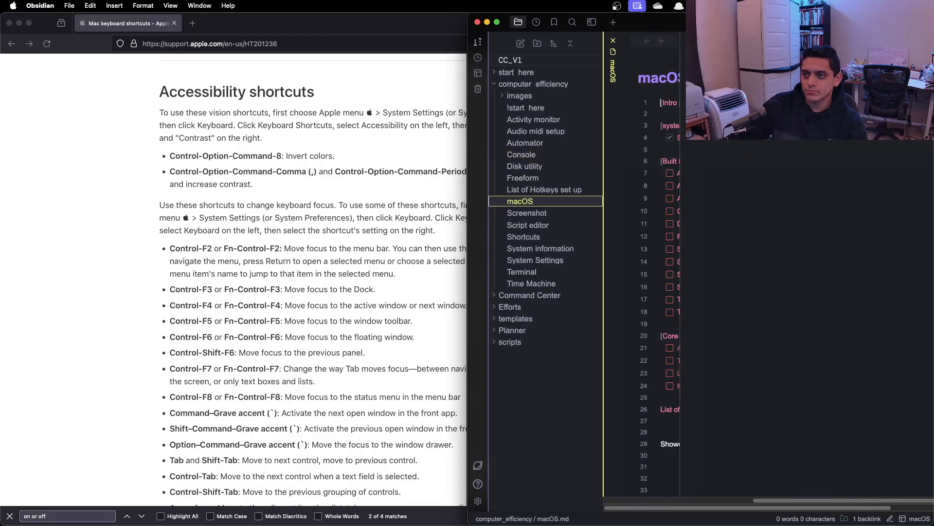
left_click(690, 41)
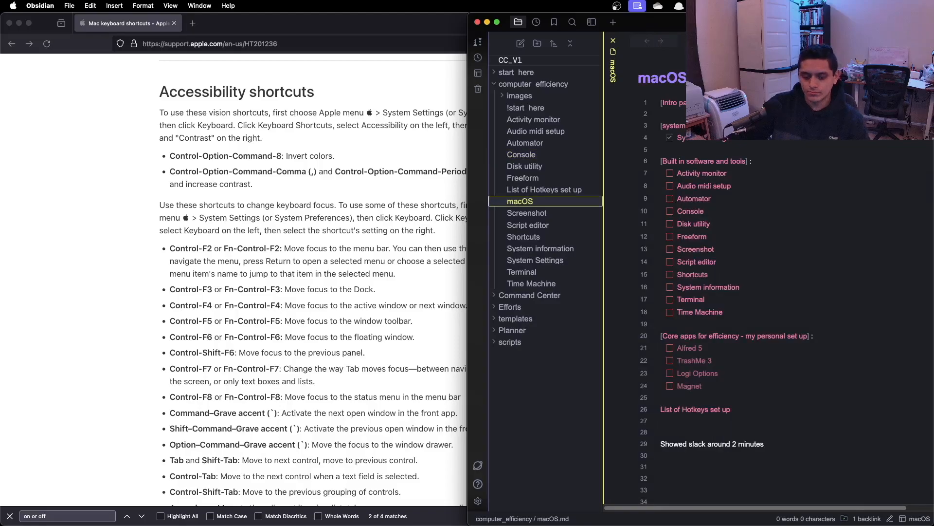
Step: Turn off stacked tabs for the open note group
key("super+p")
type("stac")
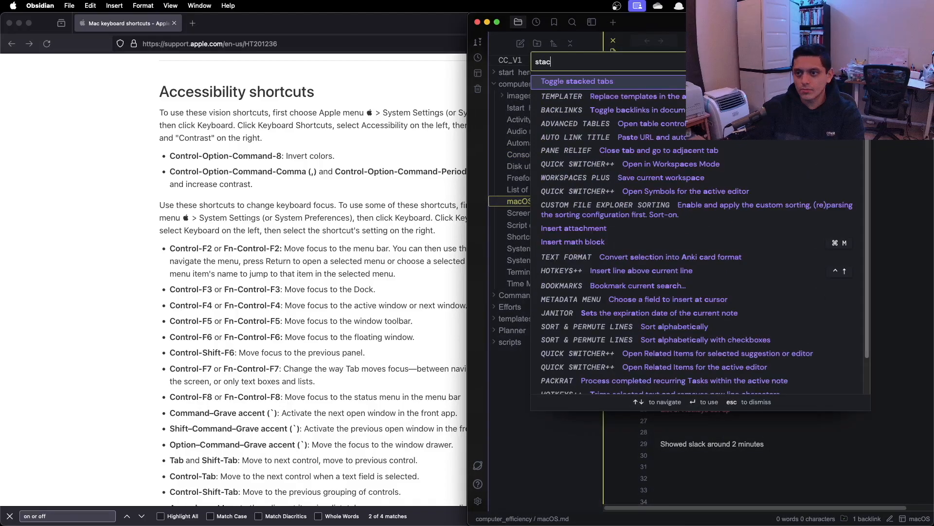
key("Return")
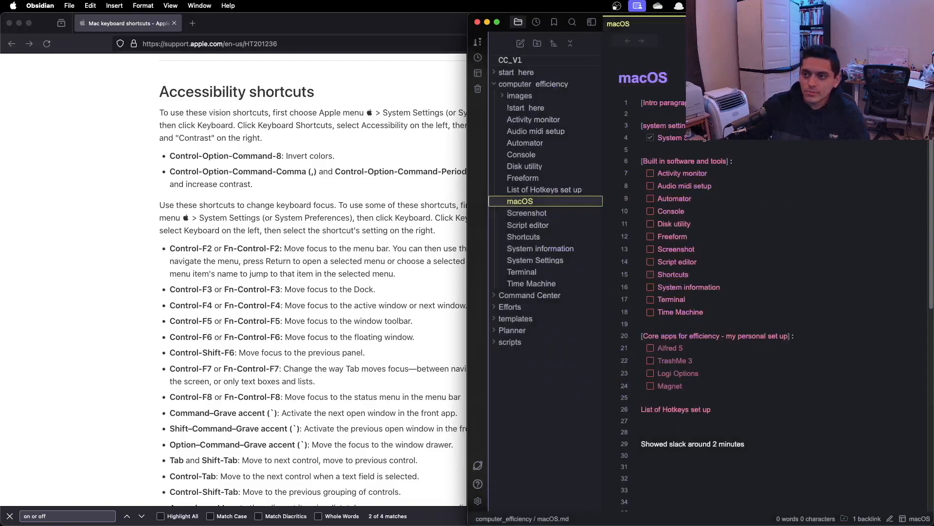
Step: Create the Alfred 5, TrashMe 3, Logi Options and Magnet notes from their links in the macOS note
left_click(768, 147)
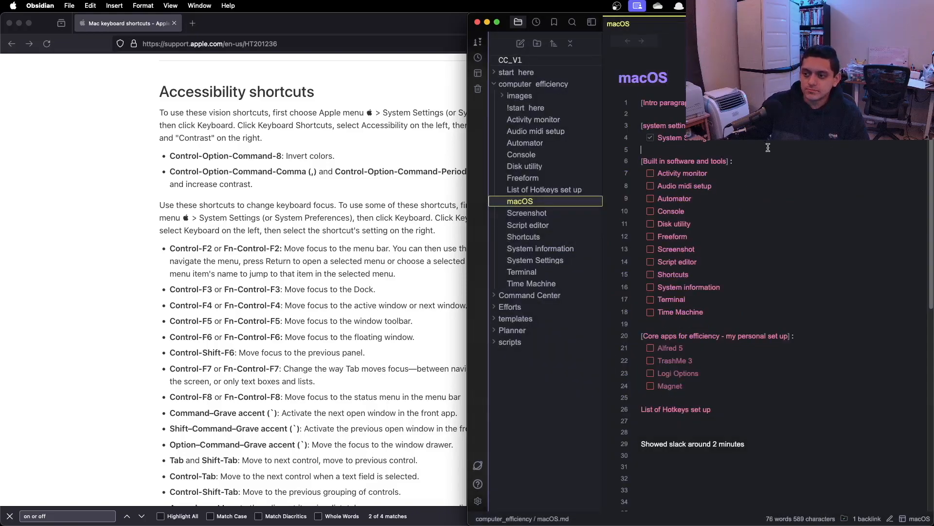
scroll(767, 148, "down", 1)
scroll(768, 147, "down", 1)
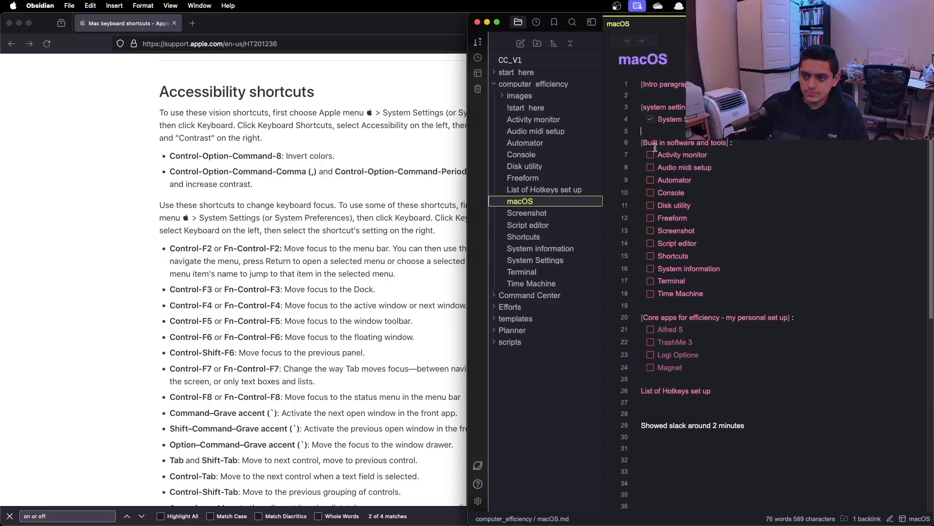
scroll(651, 169, "down", 3)
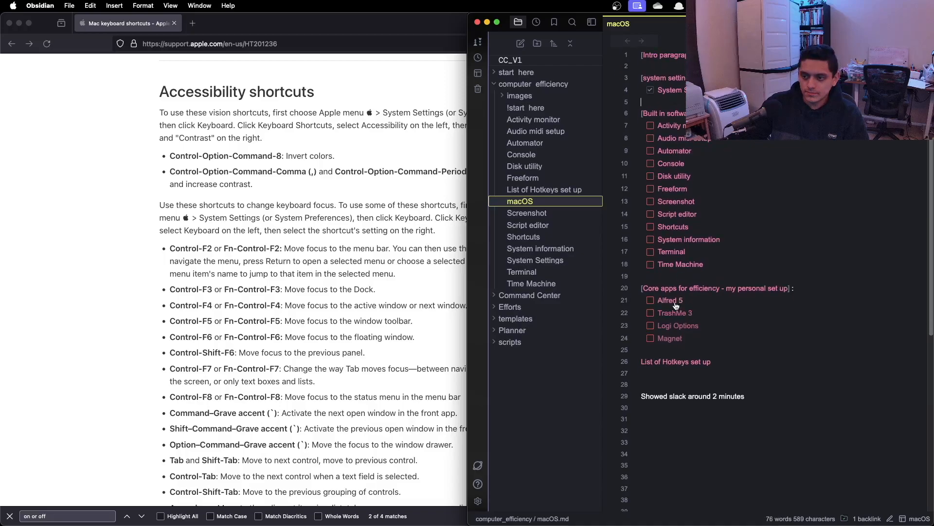
left_click(674, 302)
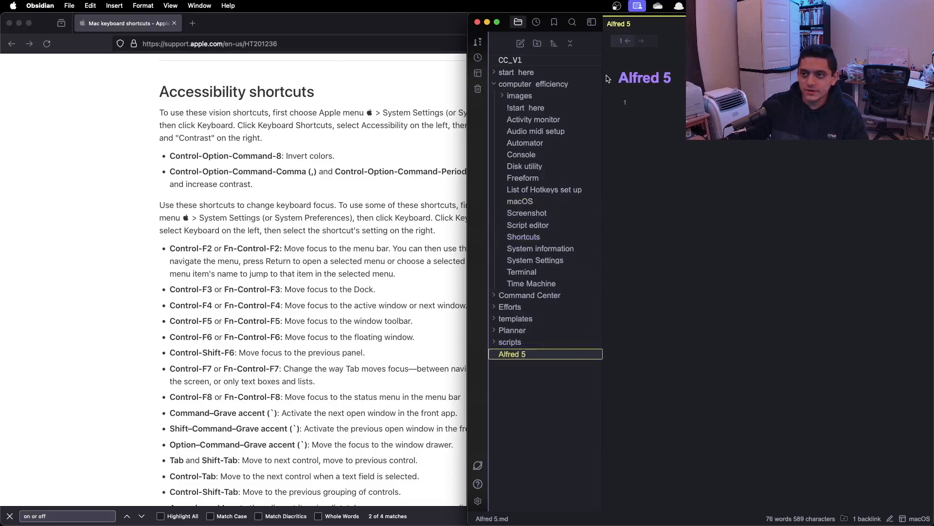
left_click(630, 43)
left_click(682, 318)
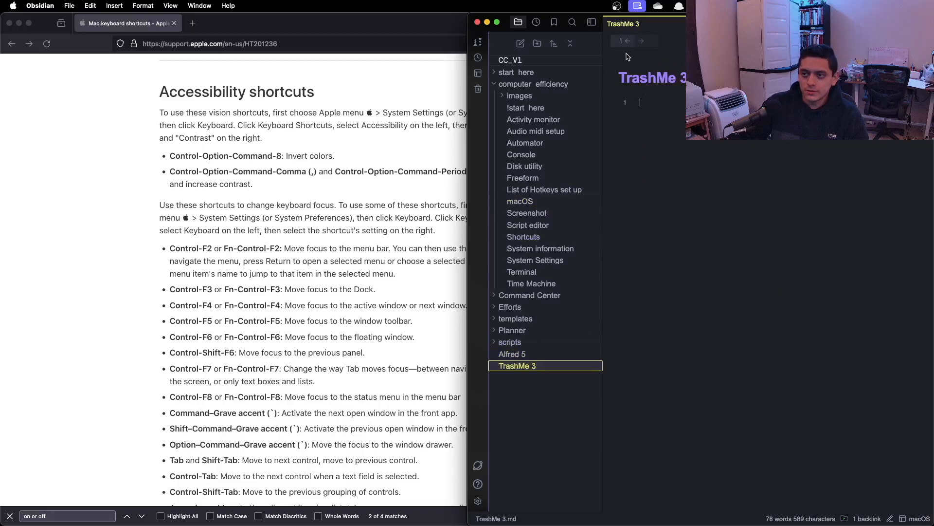
left_click(627, 42)
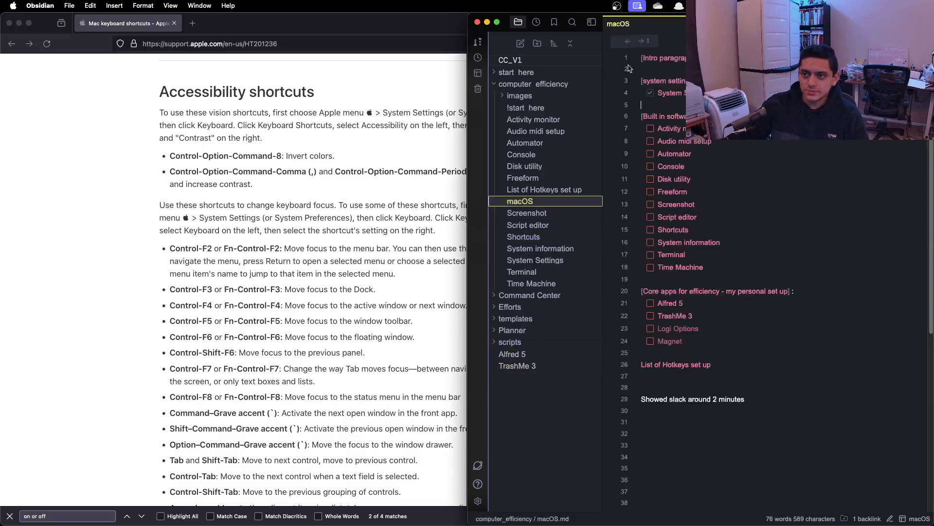
left_click(672, 328)
left_click(628, 41)
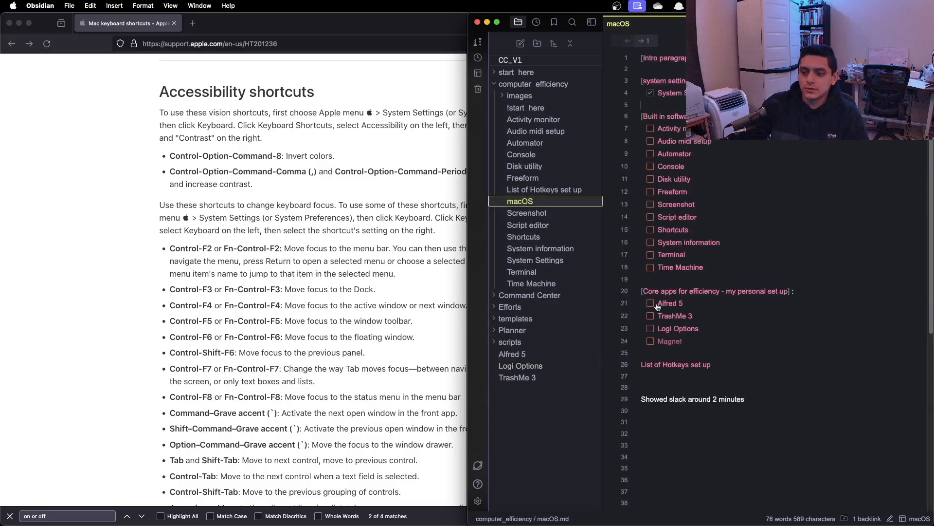
left_click(671, 341)
left_click(624, 41)
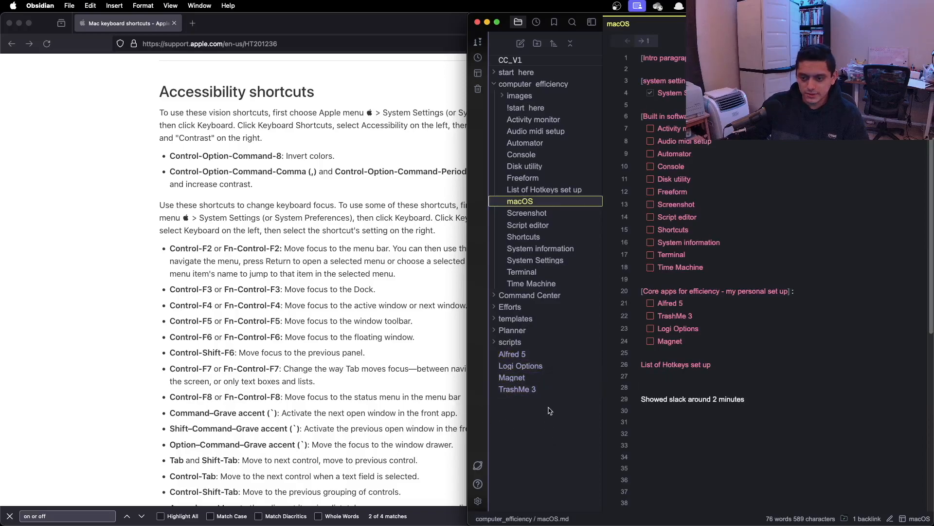
Step: Move the root-level Alfred 5, Logi Options, Magnet and TrashMe 3 notes into the computer_efficiency folder and return to the macOS note
left_click(546, 392)
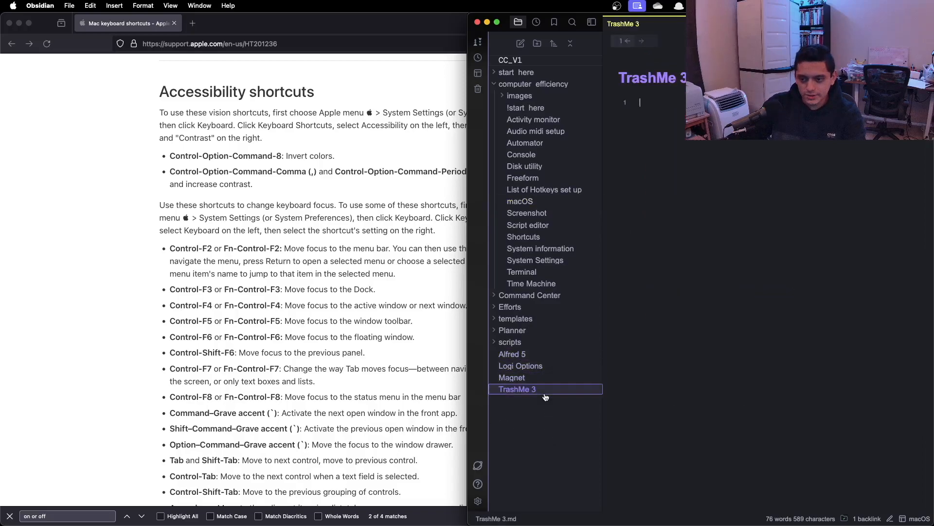
left_click(535, 358, "shift")
left_click_drag(536, 360, 549, 92)
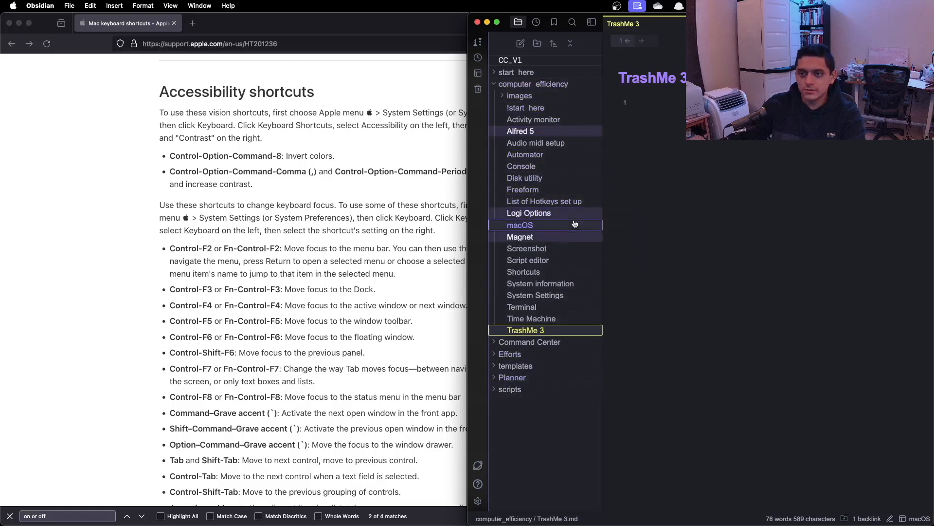
left_click(572, 274)
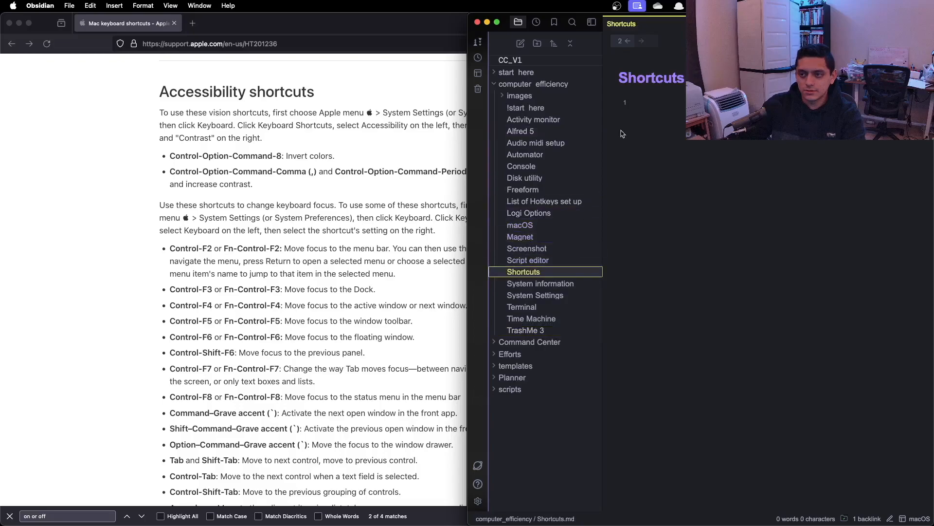
left_click(628, 42)
left_click(628, 42)
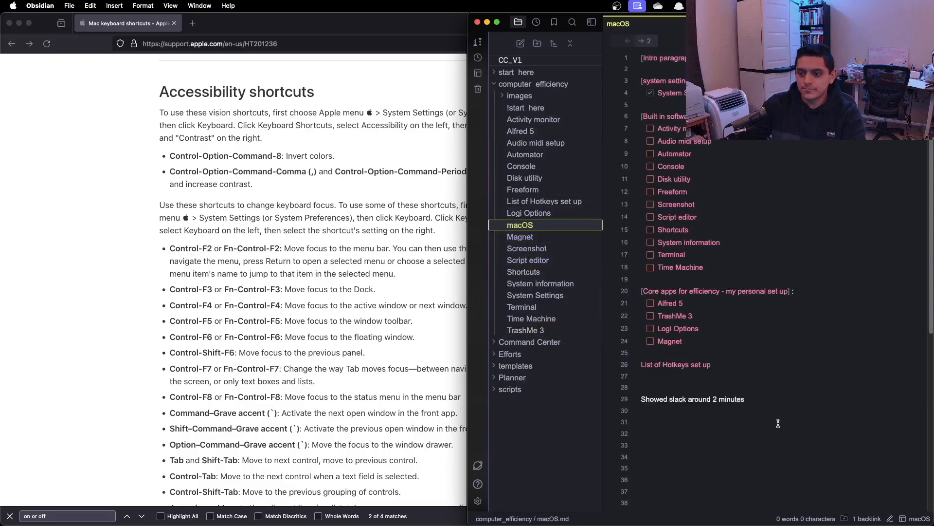
scroll(779, 422, "up", 2)
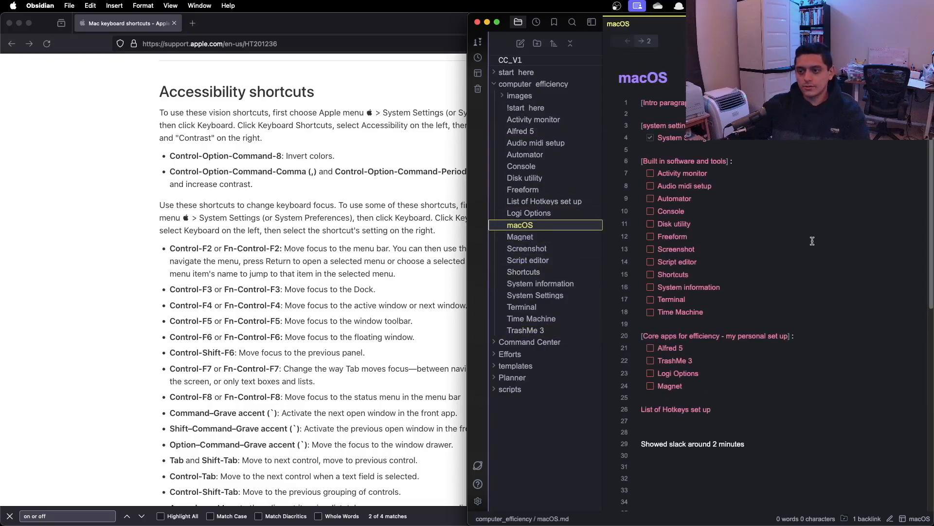
left_click(715, 288)
left_click(627, 41)
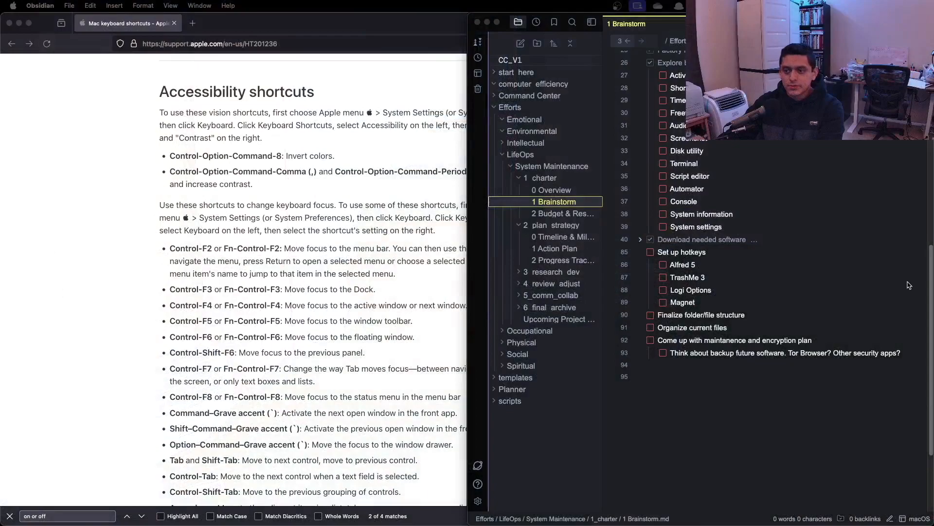
Step: Review the Brainstorm note's checklist, focusing on the folder structure, current file organization and maintenance and encryption plan tasks
left_click(829, 264)
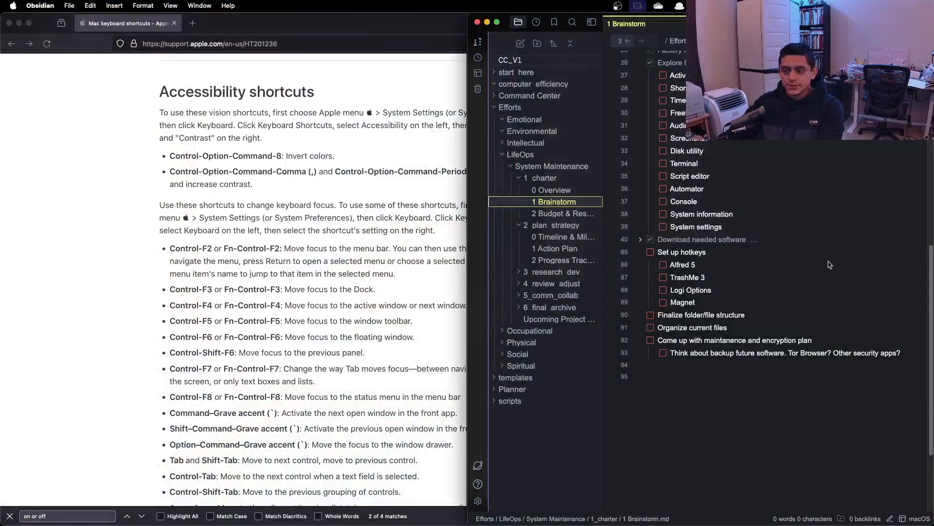
scroll(745, 282, "up", 5)
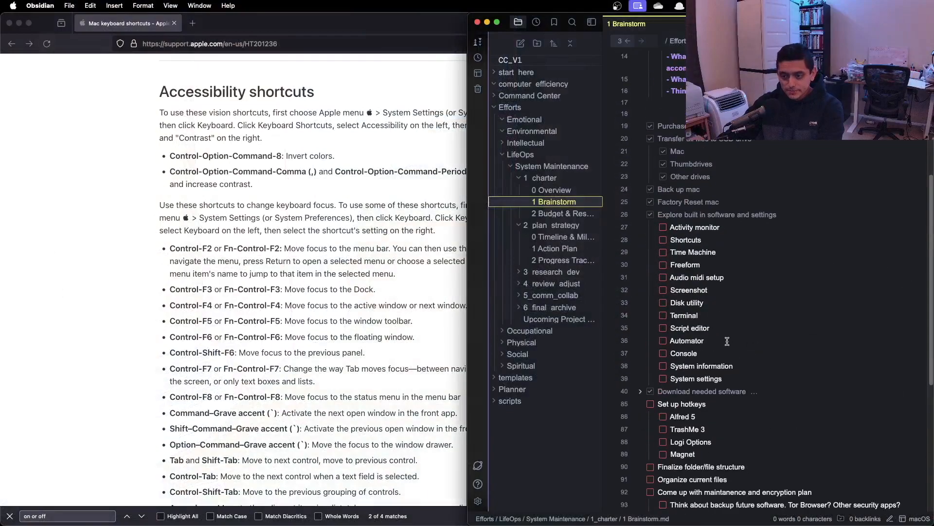
scroll(727, 341, "down", 2)
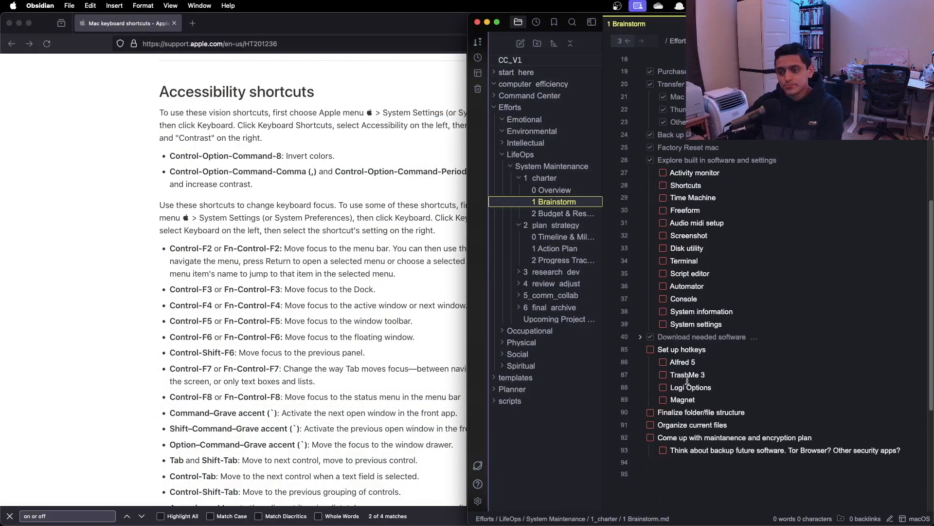
scroll(698, 396, "down", 1)
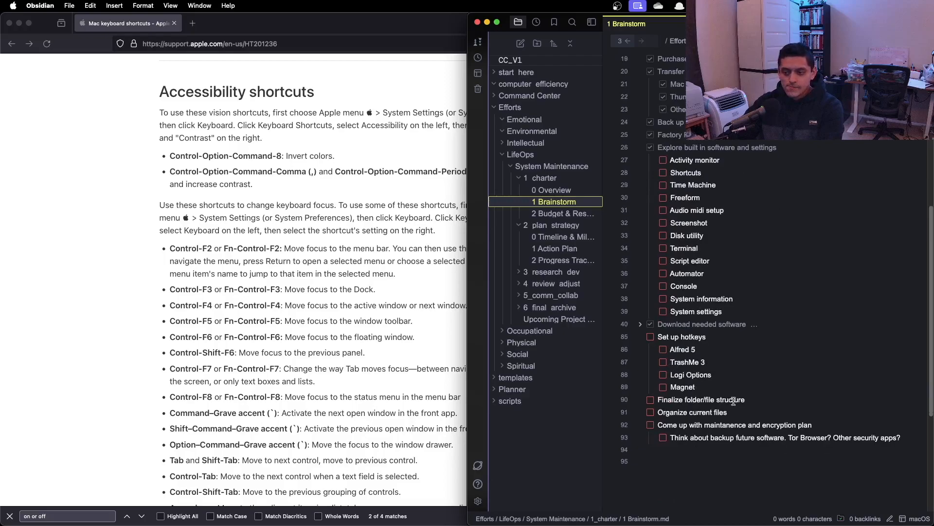
left_click_drag(746, 400, 658, 394)
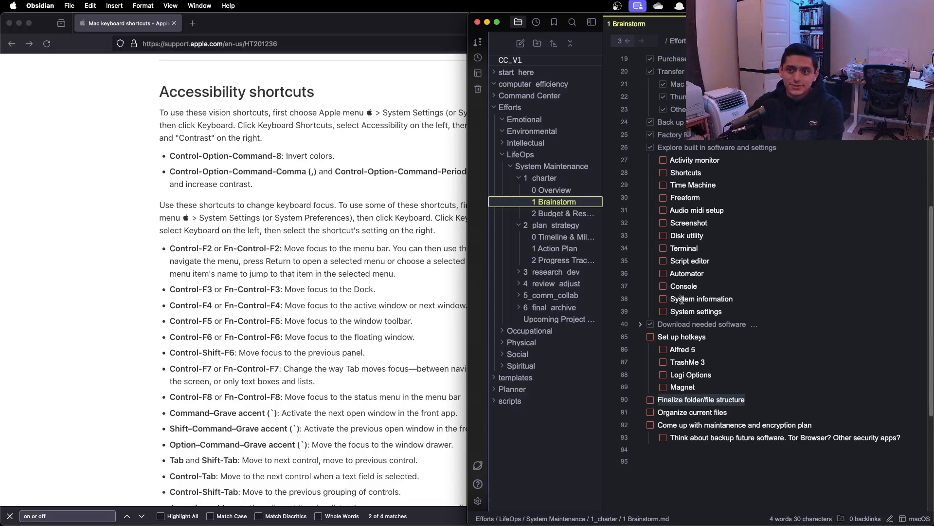
left_click(549, 84)
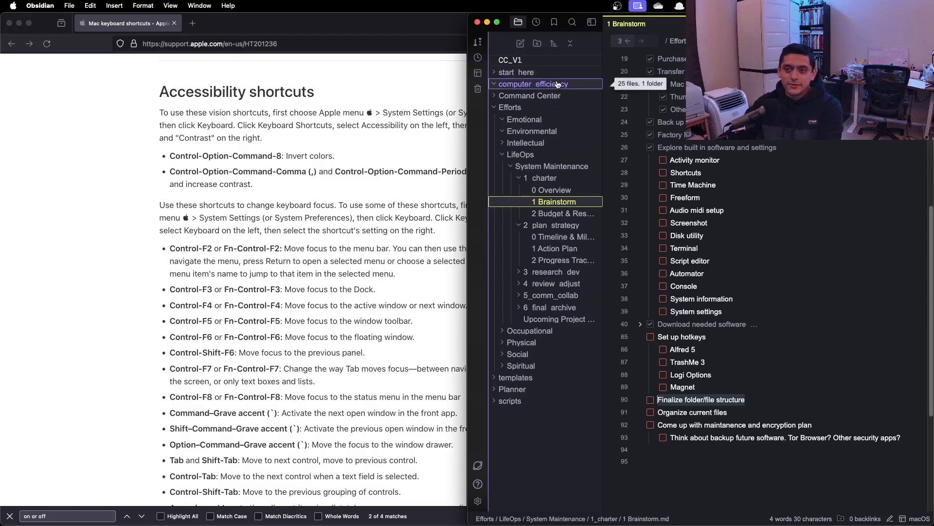
scroll(720, 311, "down", 2)
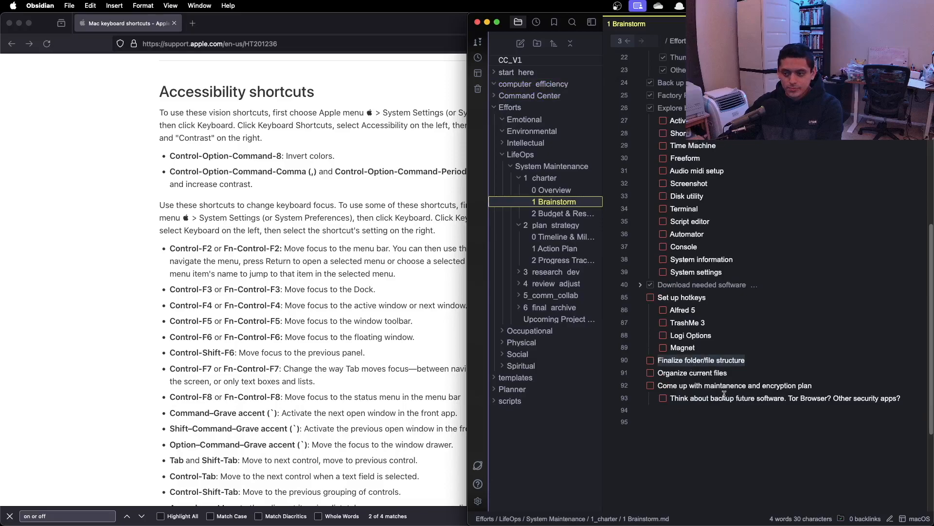
left_click(736, 369)
left_click_drag(736, 369, 660, 370)
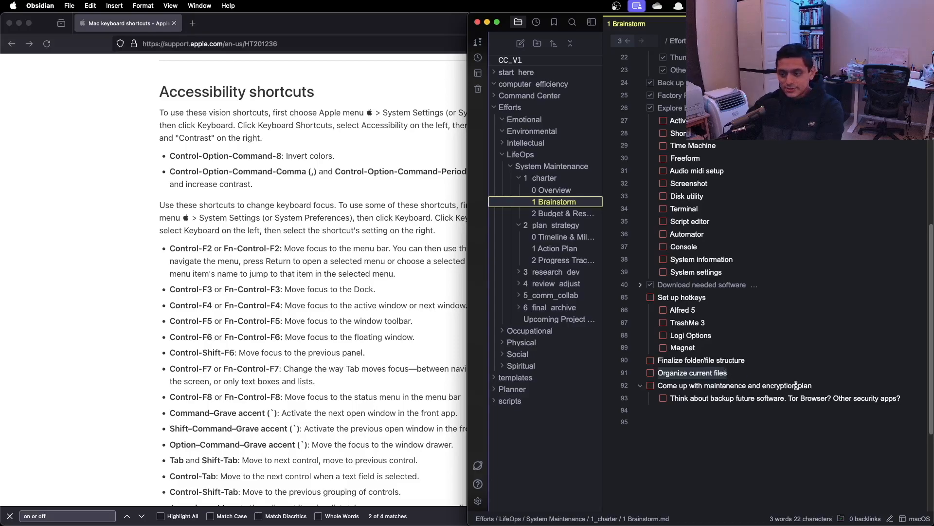
left_click_drag(830, 387, 667, 387)
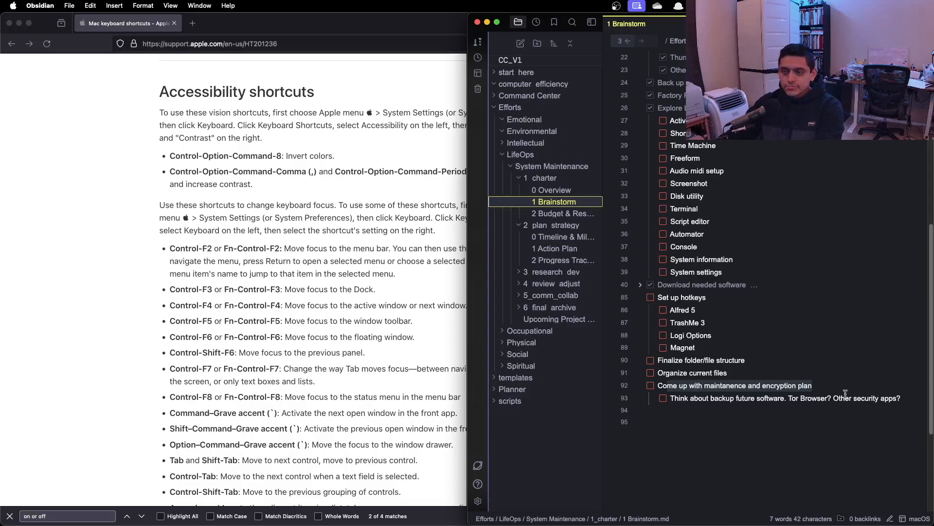
scroll(800, 401, "up", 5)
scroll(797, 402, "down", 4)
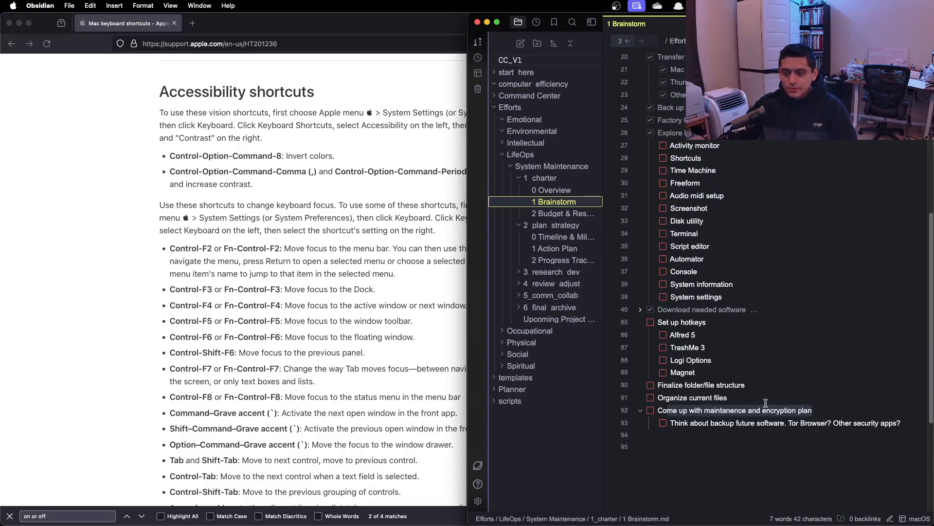
left_click_drag(749, 397, 659, 382)
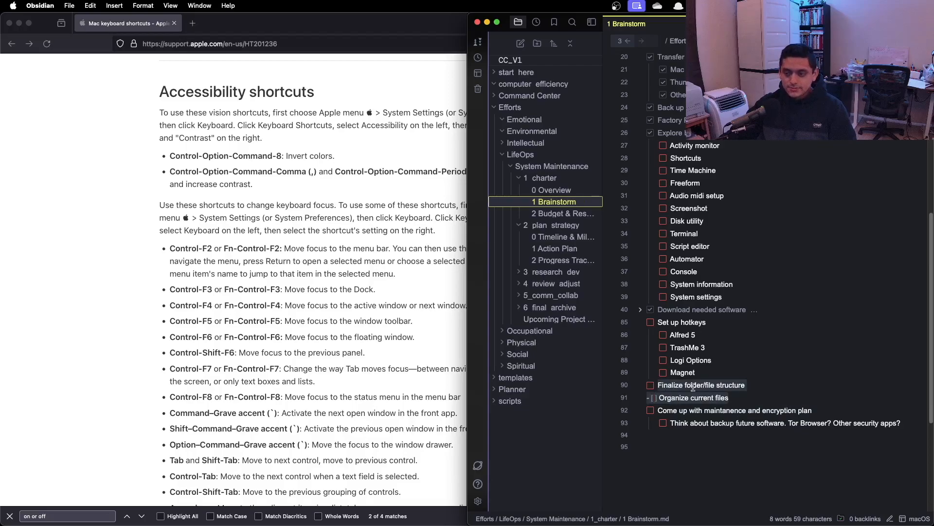
Step: Append "(1/14)" to the "Organize current files" task in the Brainstorm checklist
left_click(759, 389)
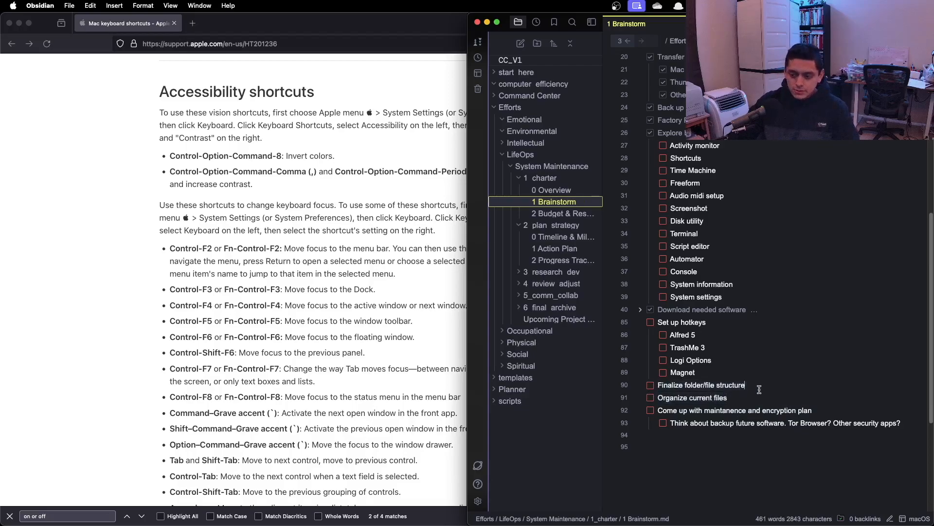
type("(11")
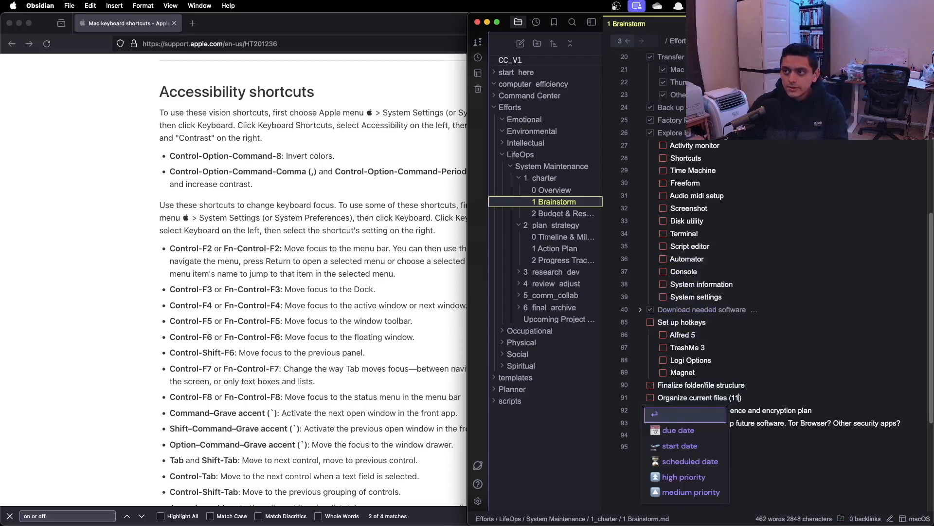
key("BackSpace")
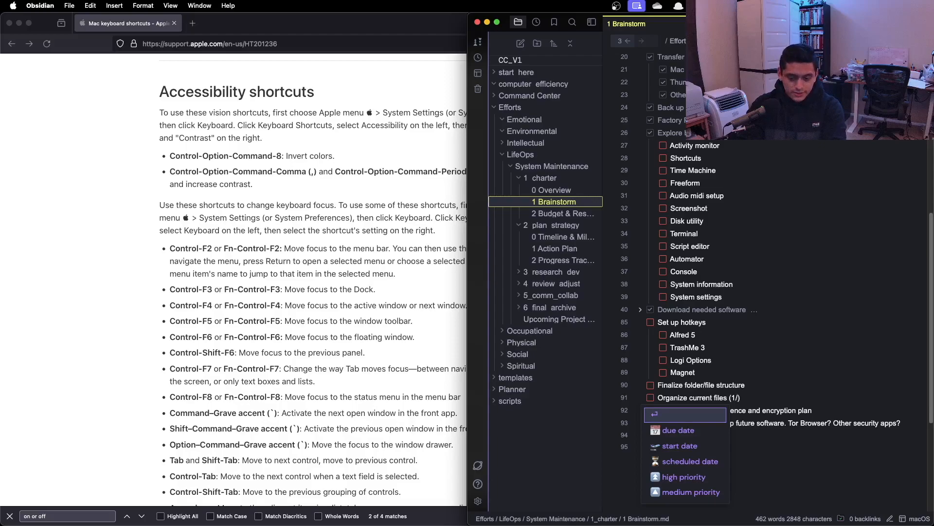
type("14")
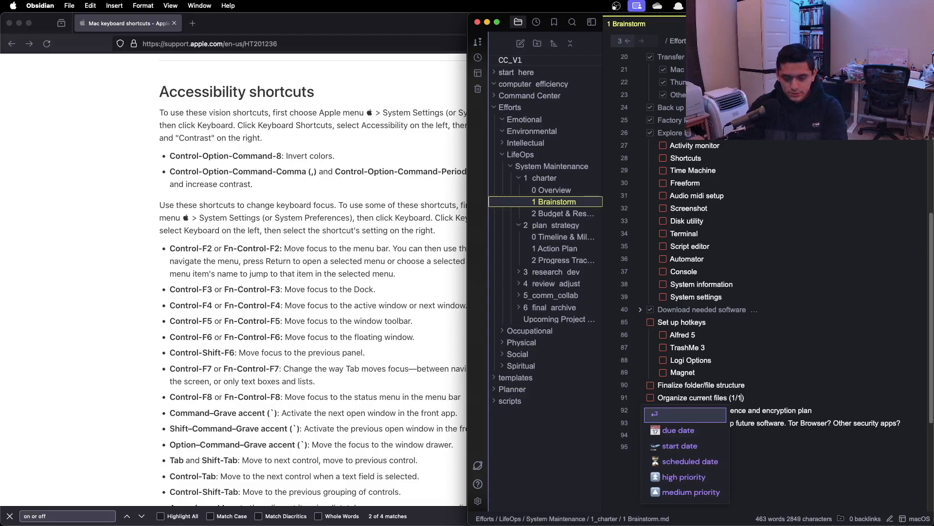
left_click(845, 409)
scroll(845, 409, "down", 4)
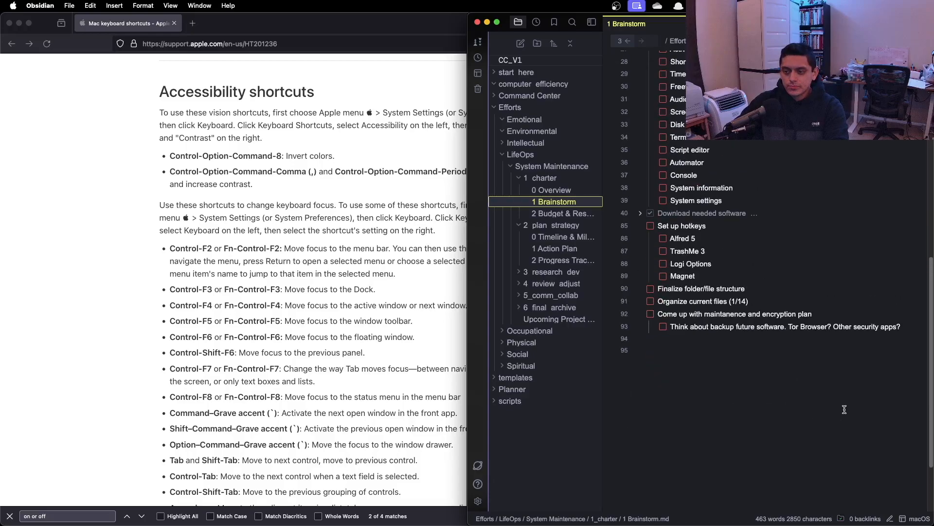